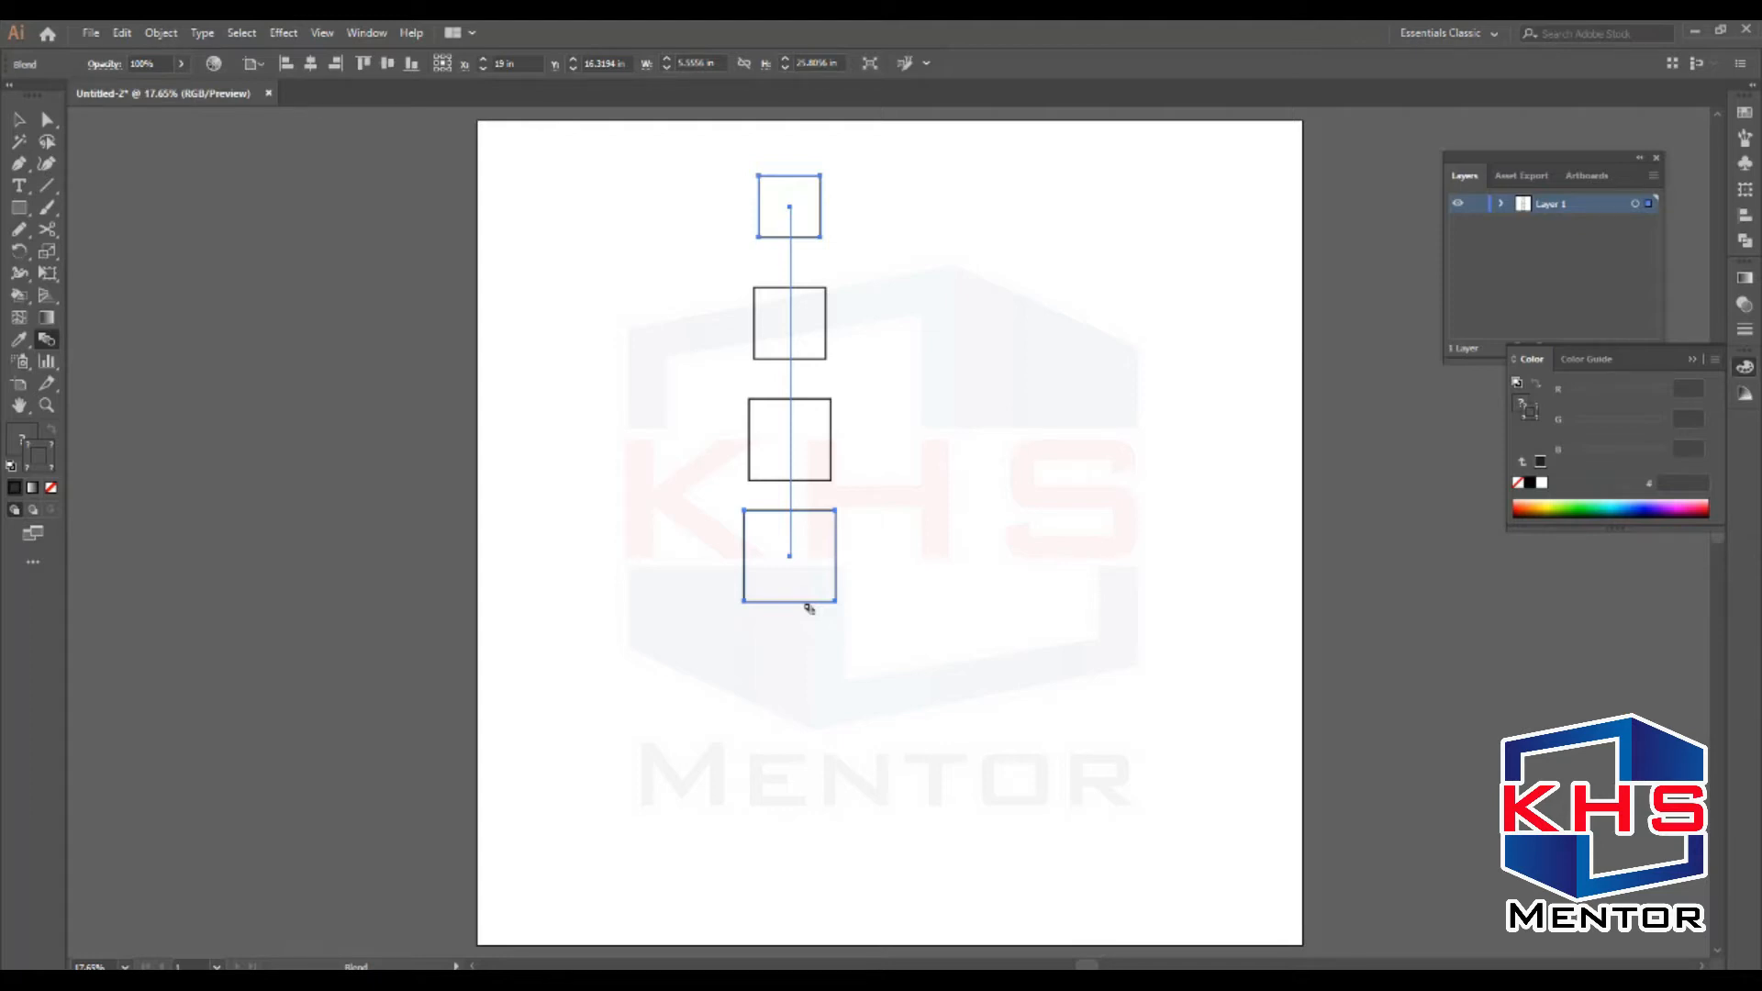
Move the column of blended squares to the left on the artboard and deselect it
key("v")
left_click_drag(789, 433, 683, 432)
left_click(955, 339)
Draw a small square near the artboard's upper middle and a circle about 8.28 in wide centred below it
key("m")
left_click_drag(899, 178, 972, 248)
left_click_drag(18, 207, 97, 261)
left_click_drag(890, 457, 936, 341)
Try to blend the new square with the large circle below it
key("v")
left_click_drag(1010, 176, 916, 565)
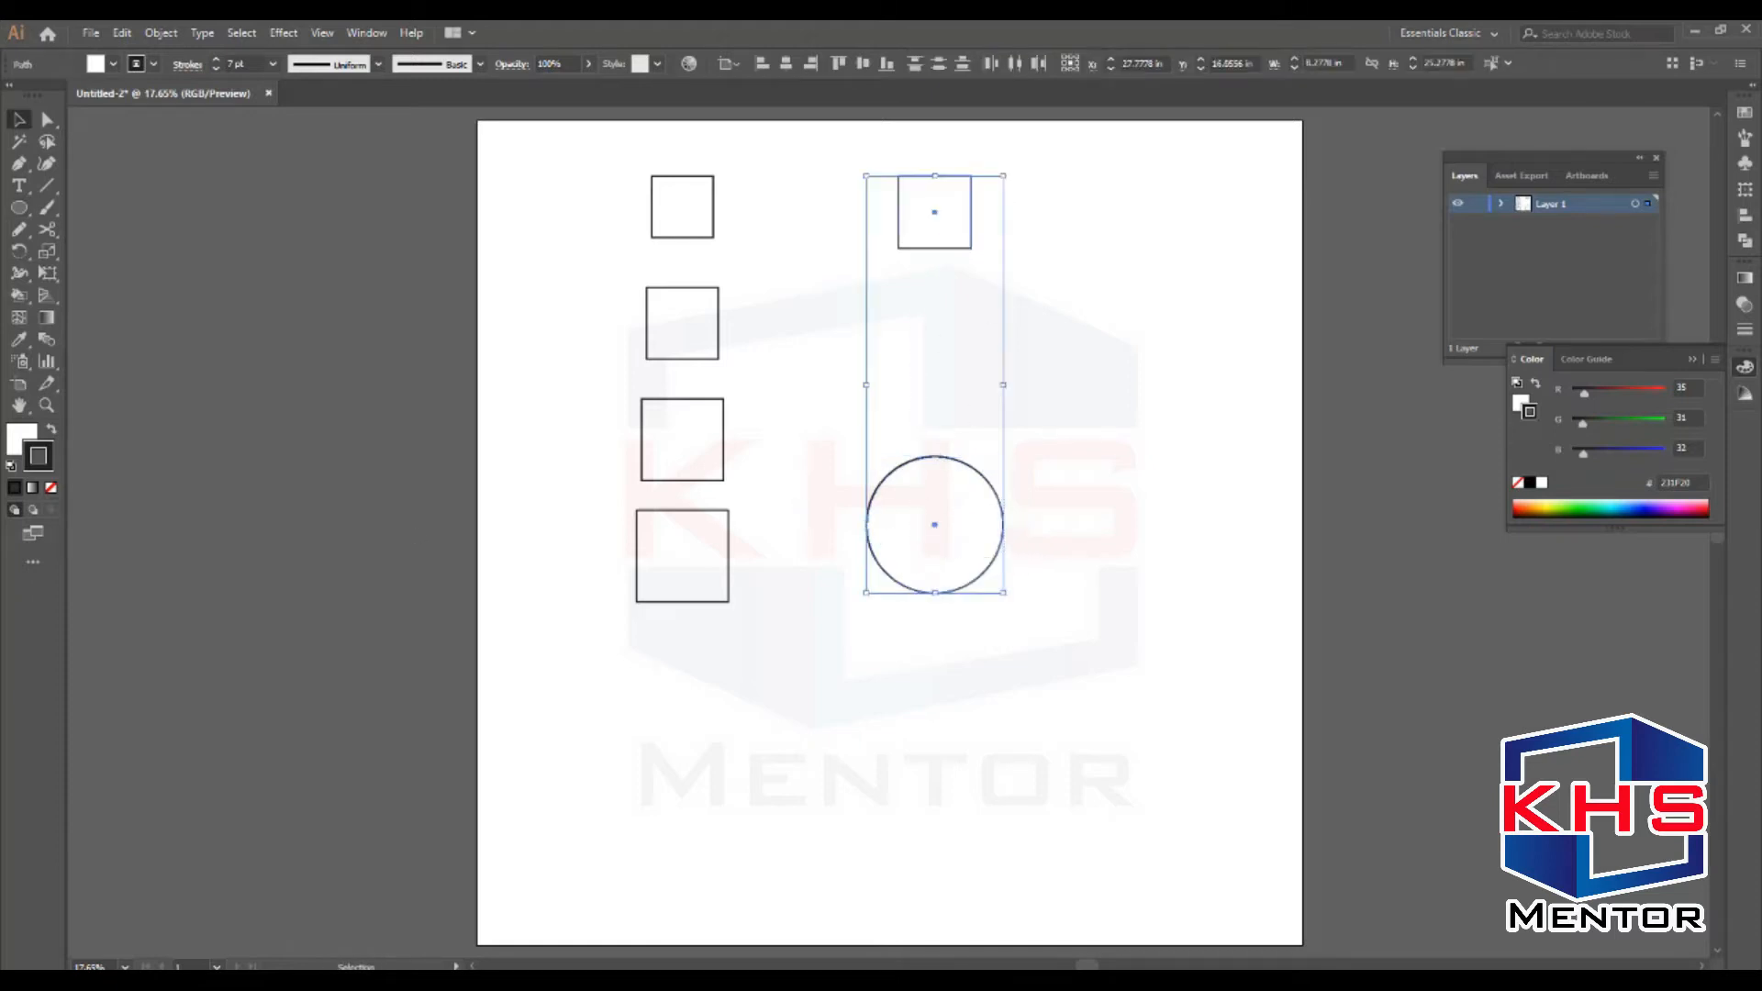
left_click(48, 342)
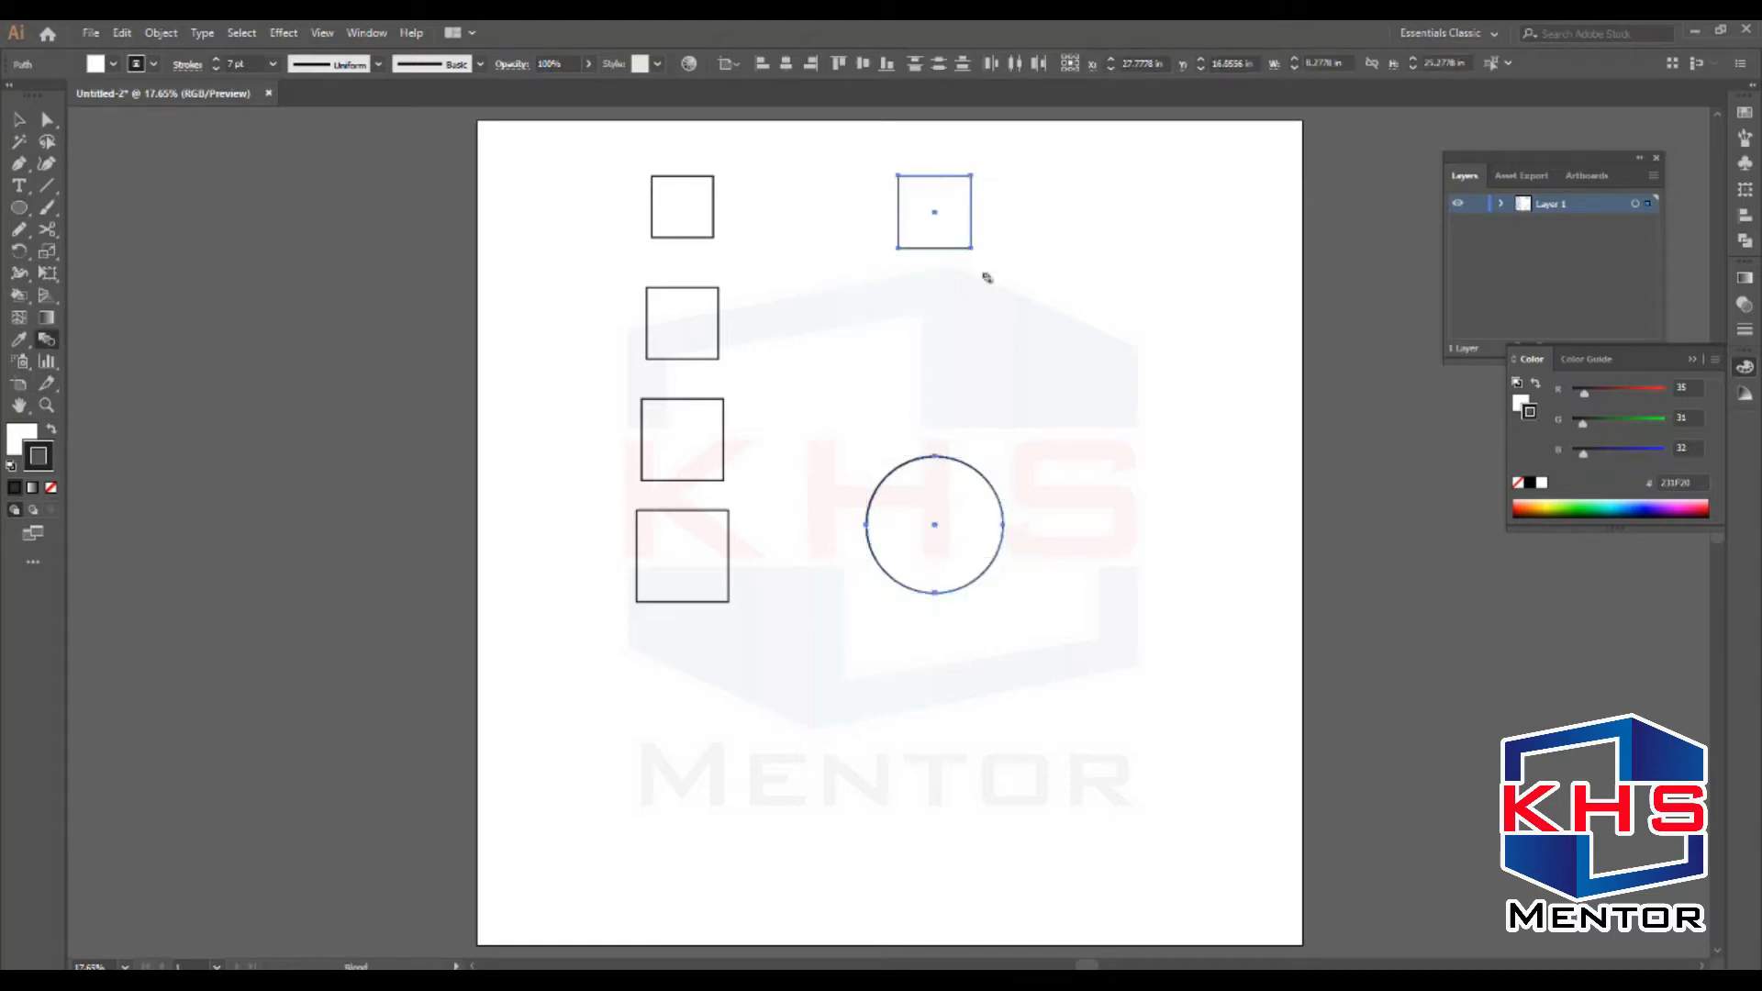
left_click(937, 213)
left_click(938, 534)
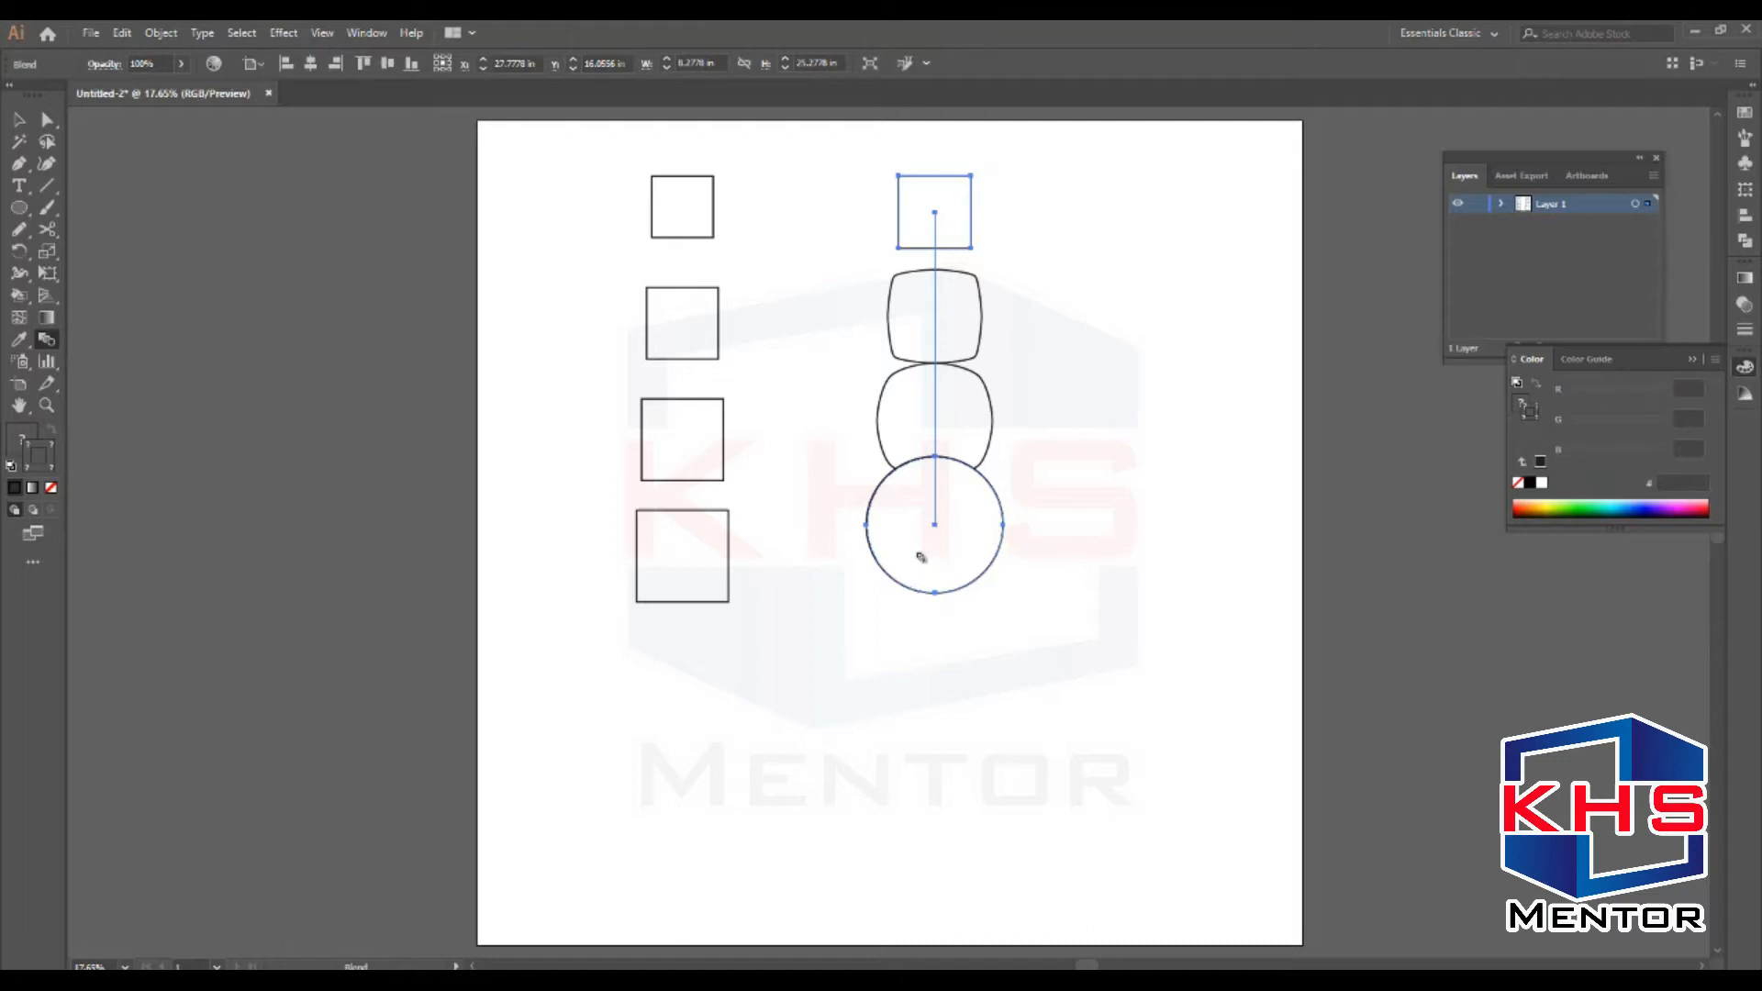
key("ctrl+z")
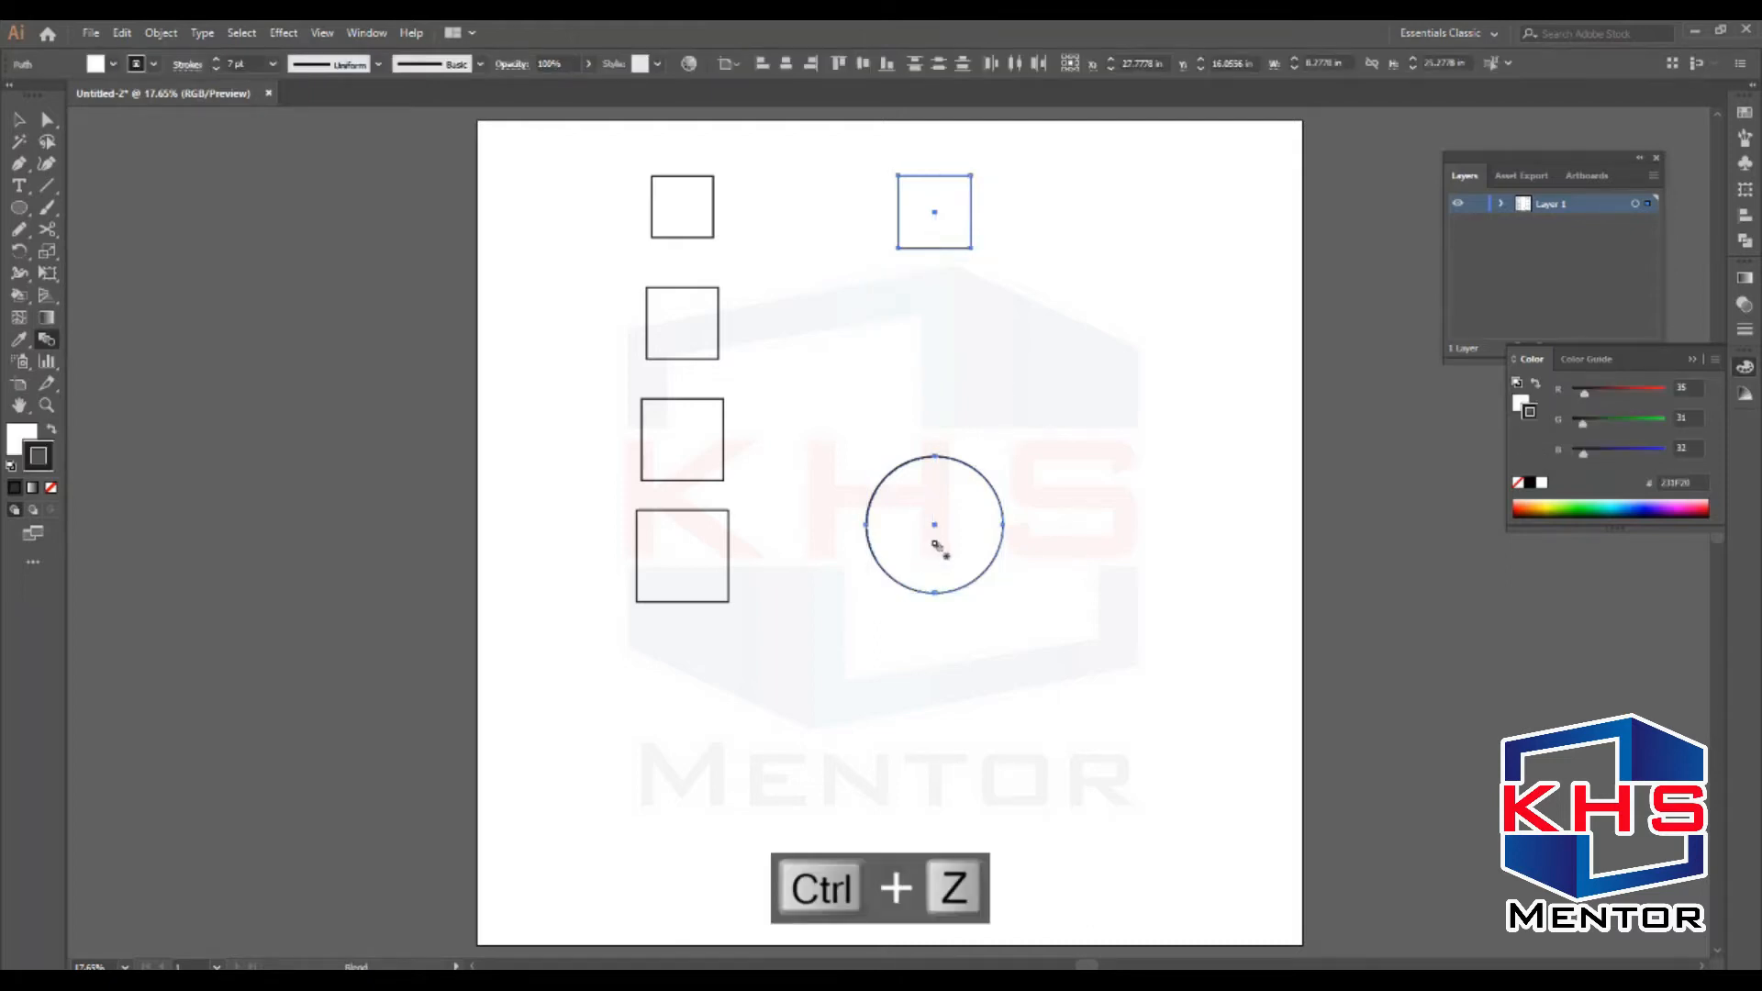
Shrink the circle to about 6.61 in wide and lower it level with the bottom square of the left column
key("v")
left_click(1063, 453)
left_click(941, 502)
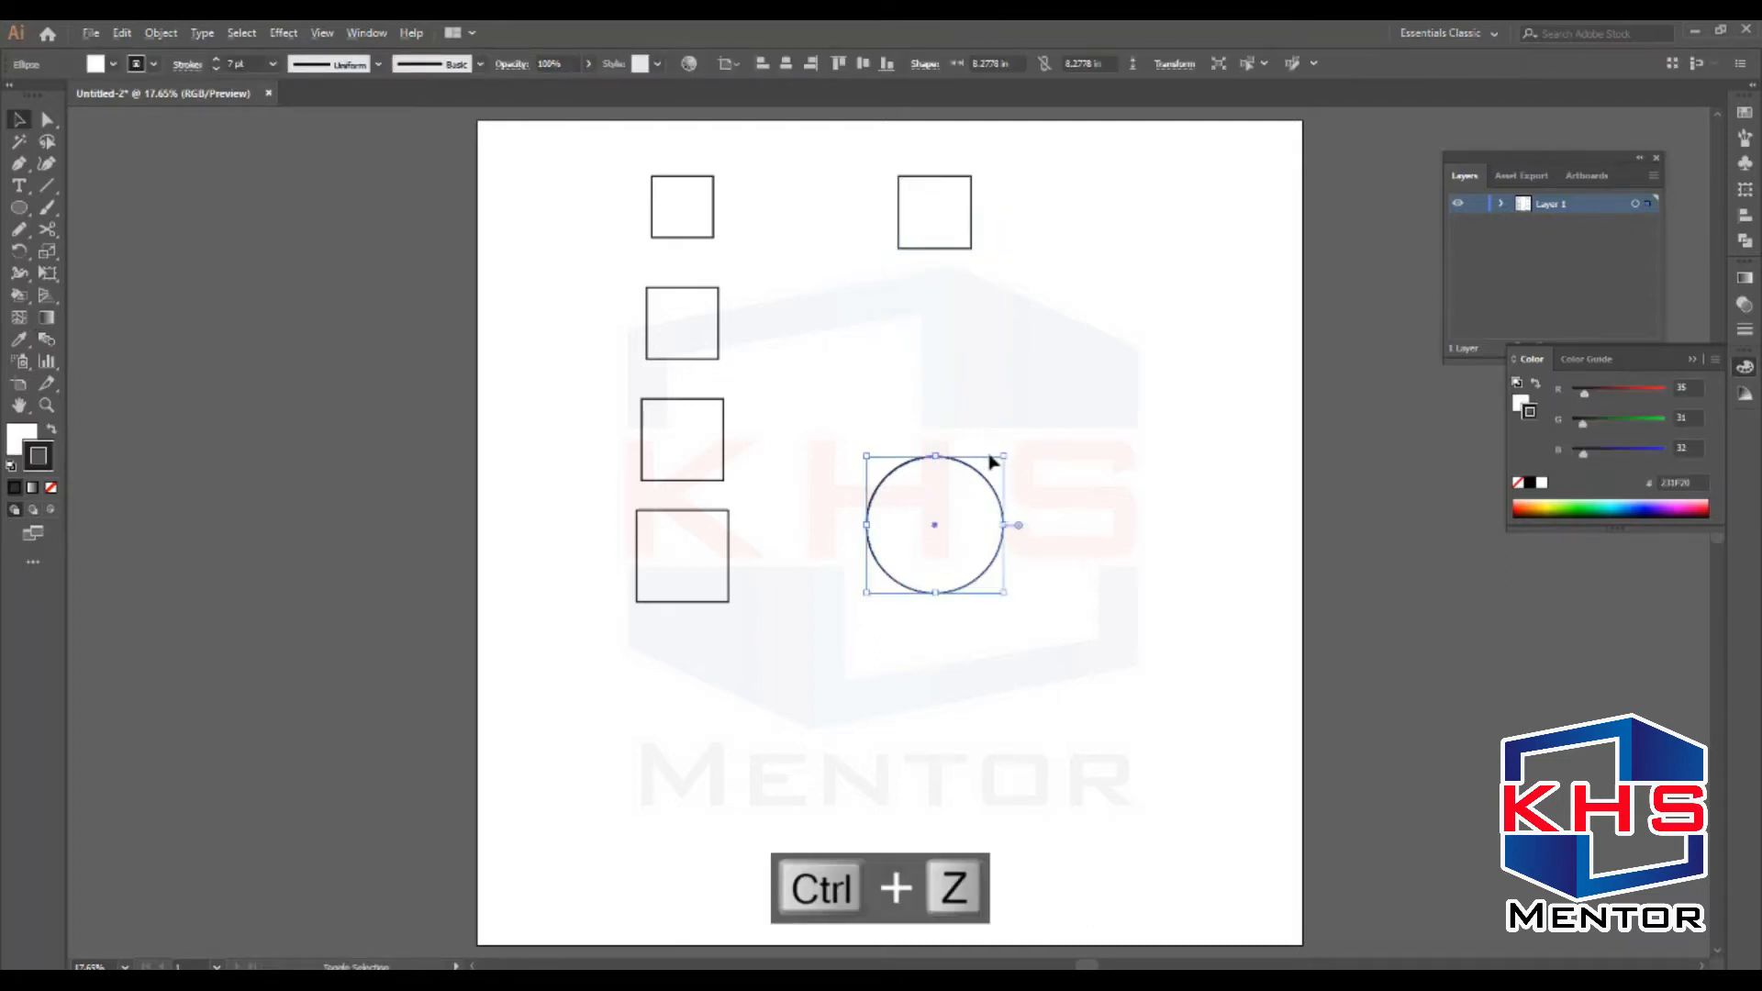
left_click_drag(1003, 456, 990, 470)
left_click_drag(964, 539, 680, 563)
Blend the square with the resized circle below it using the Blend tool
left_click(47, 338)
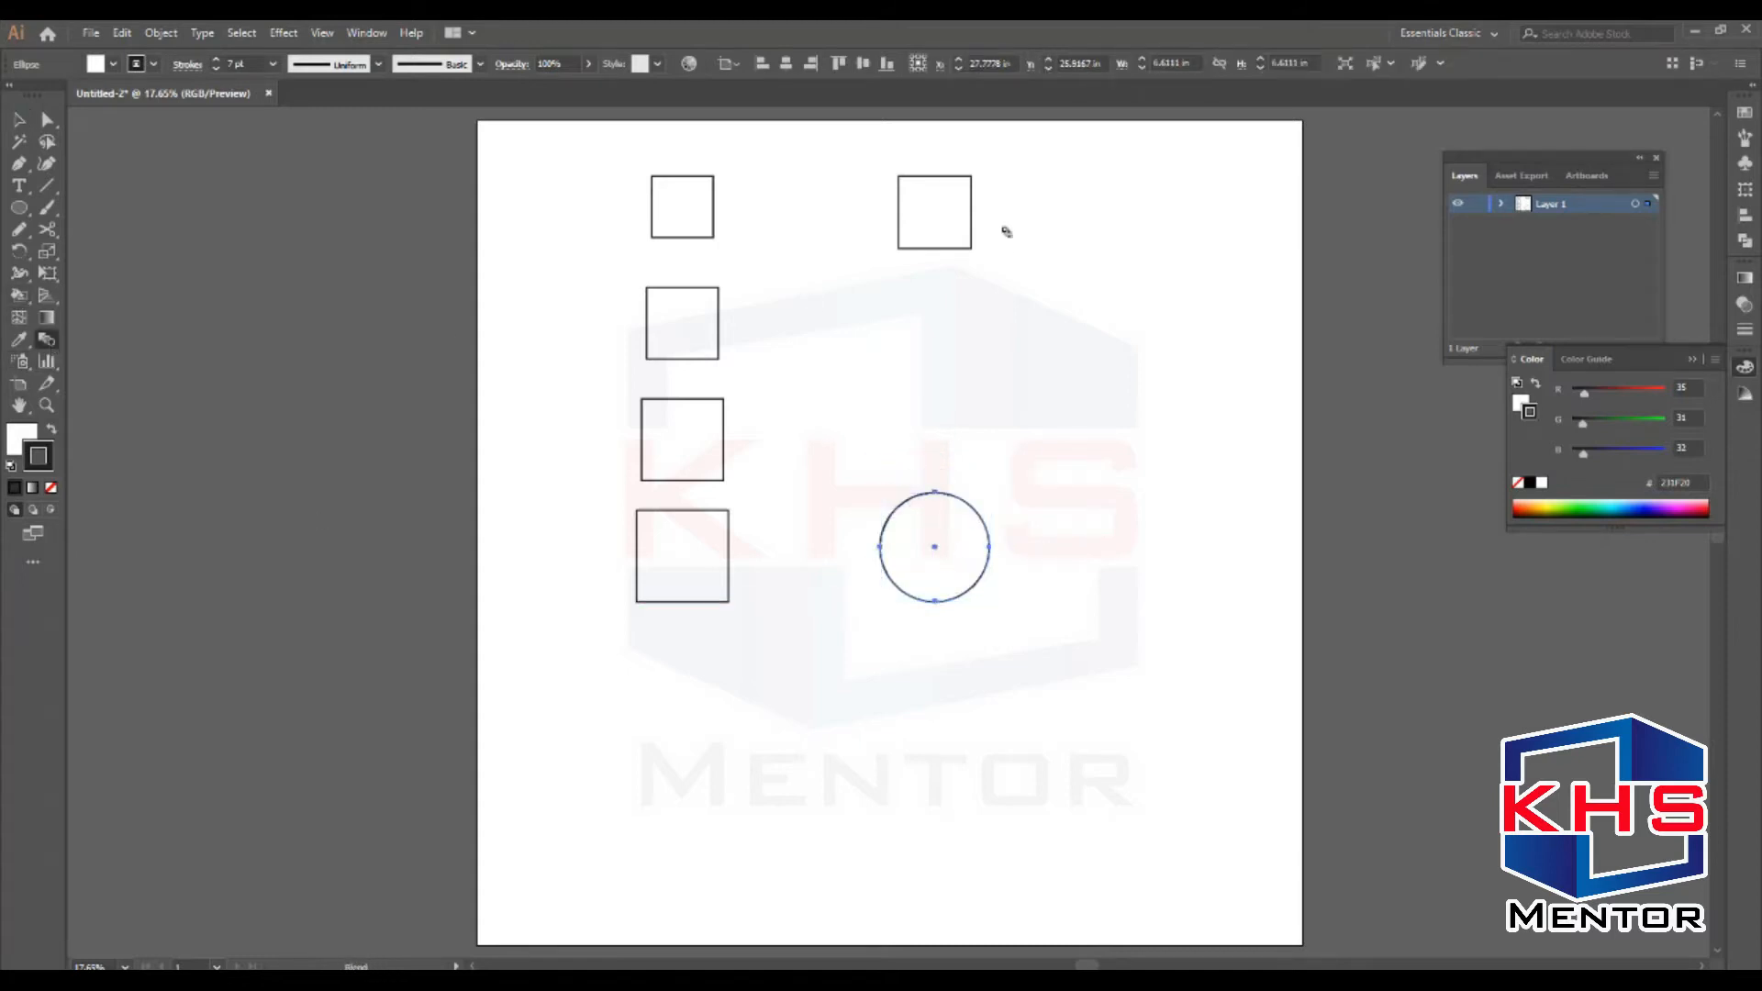
key("b")
key("v")
mouse_move(1022, 187)
left_mouse_down()
mouse_move(900, 389)
mouse_move(896, 556)
left_mouse_up()
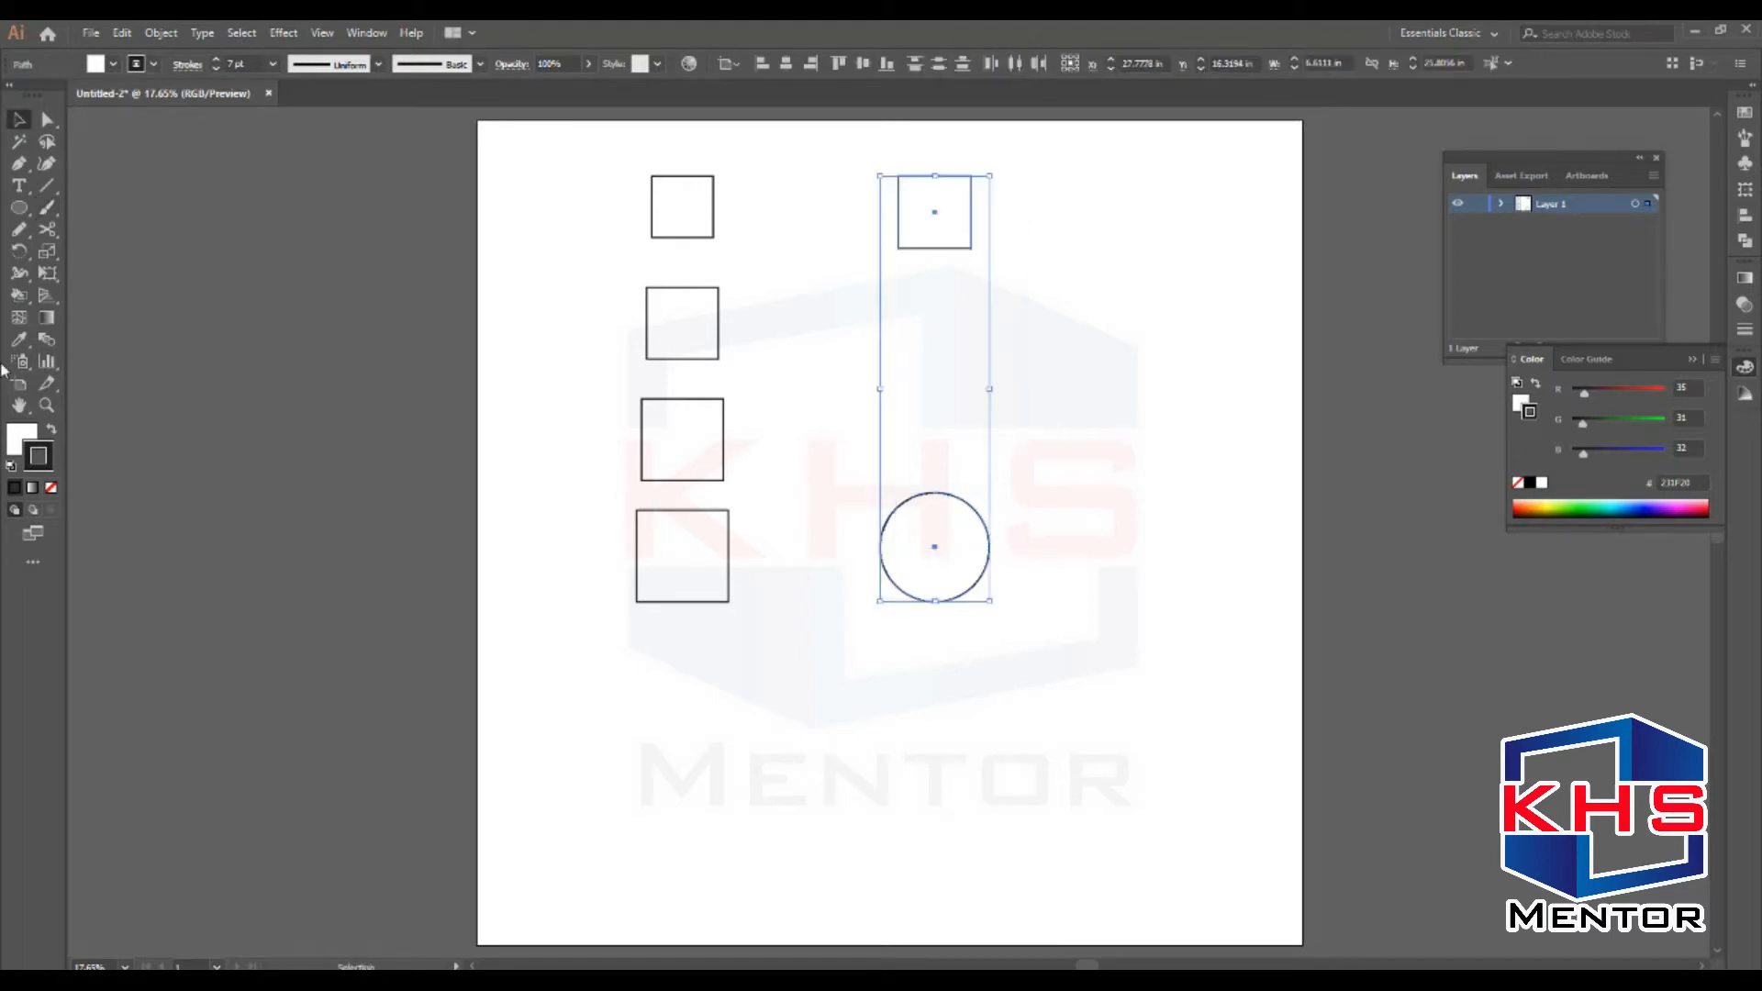
left_click(47, 338)
left_click(934, 216)
left_click(936, 549)
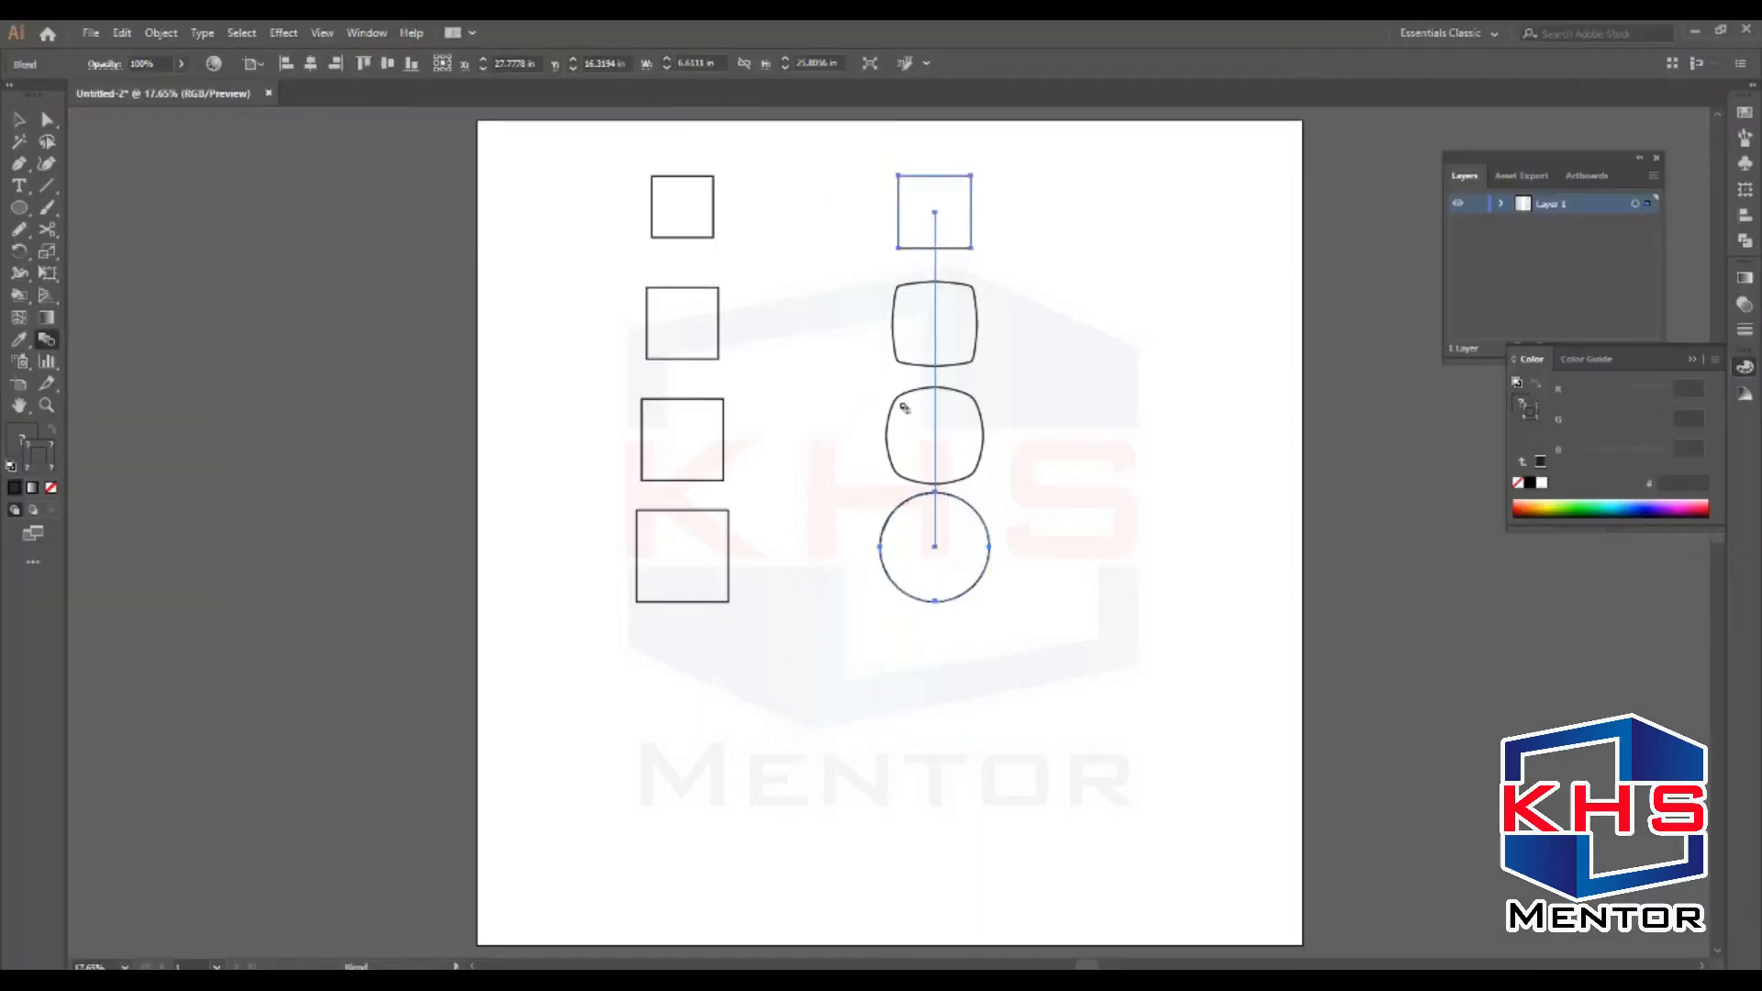
Delete both blended columns of shapes from the artboard
key("v")
left_click_drag(1119, 225, 669, 609)
key("Delete")
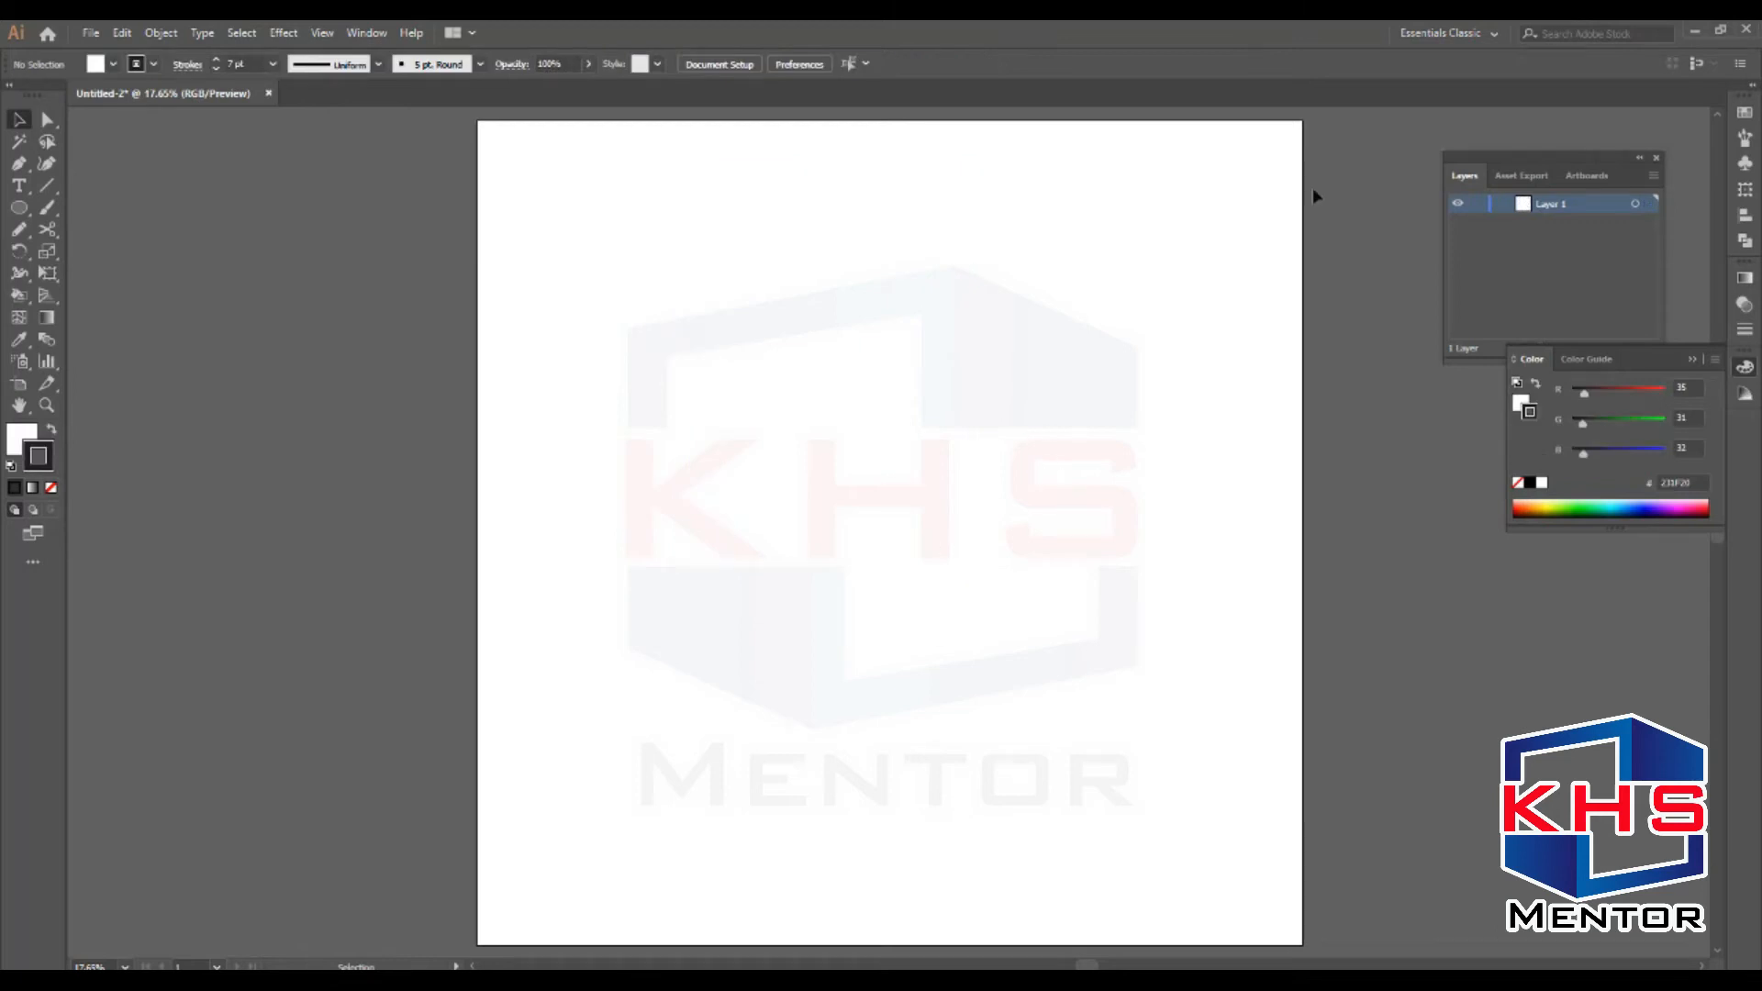
key("m")
left_click(632, 270)
key("Escape")
Draw a horizontal line about 31.78 in long across the artboard's upper part and set its stroke to 10 pt
key("backslash")
left_click(579, 309)
key("Escape")
left_click_drag(593, 280, 1118, 284)
left_click(216, 61)
left_click(216, 61)
left_click(215, 60)
Duplicate the line about 24.67 in straight below the original and set the copy's stroke weight to 50 pt
key("v")
left_click_drag(879, 280, 846, 667)
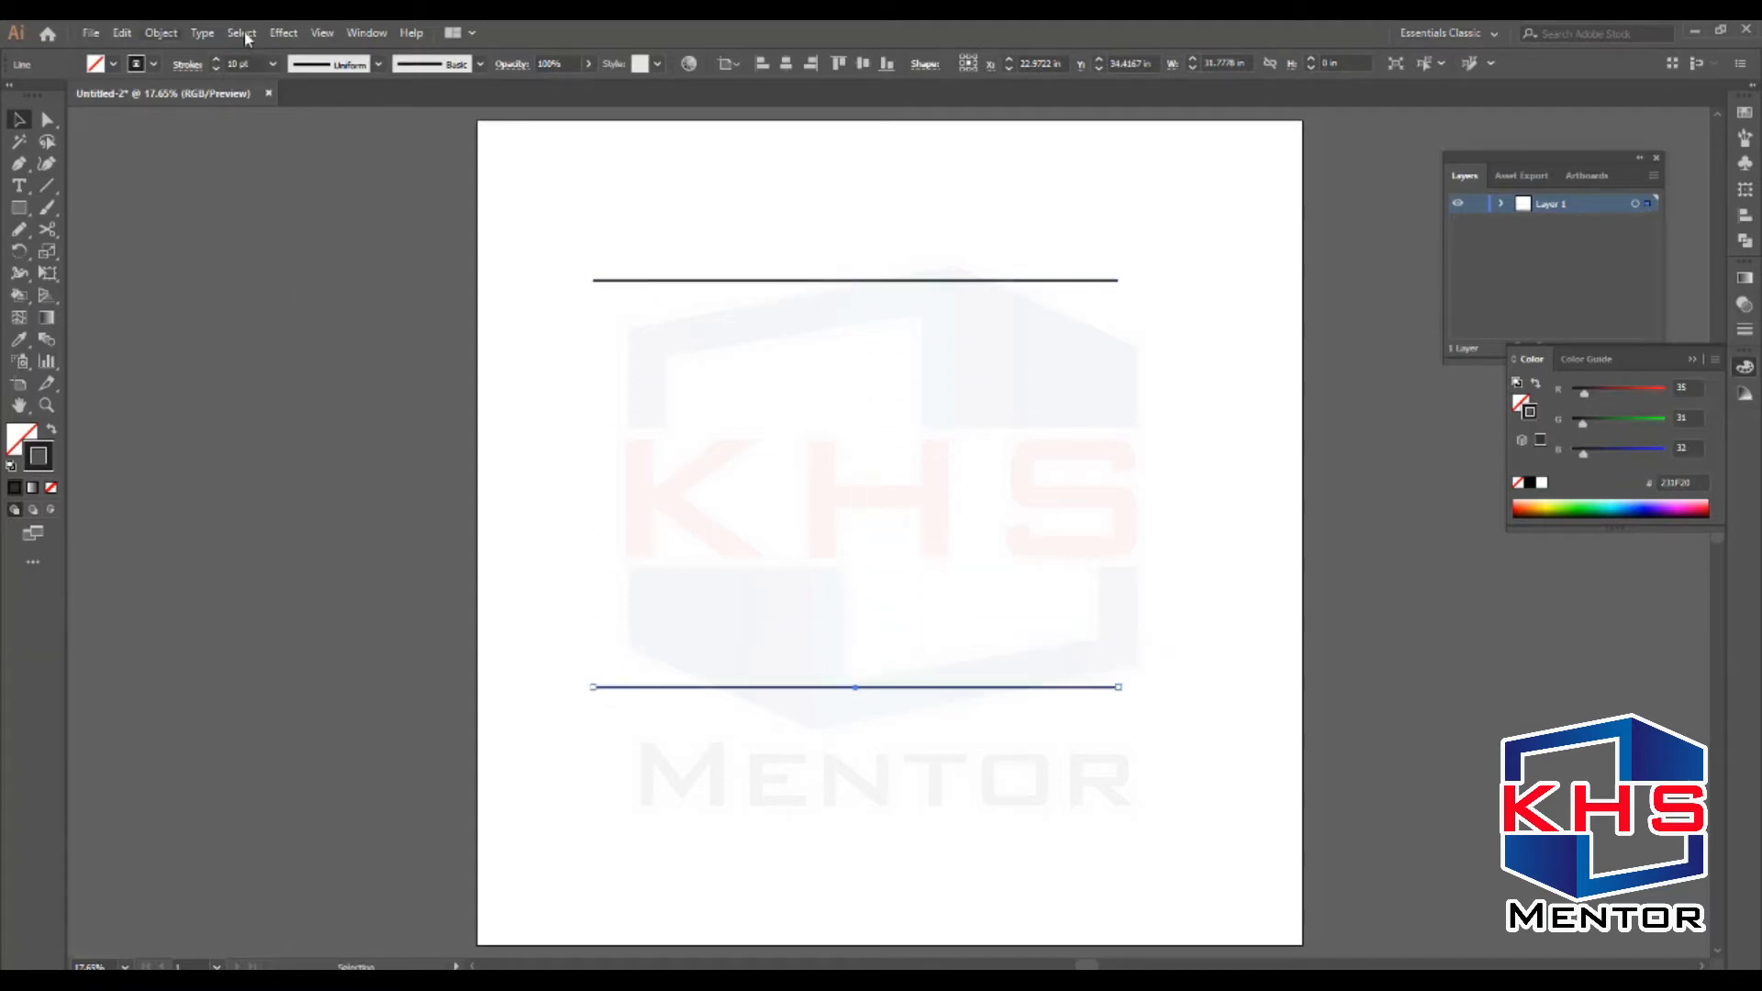
left_click(217, 62)
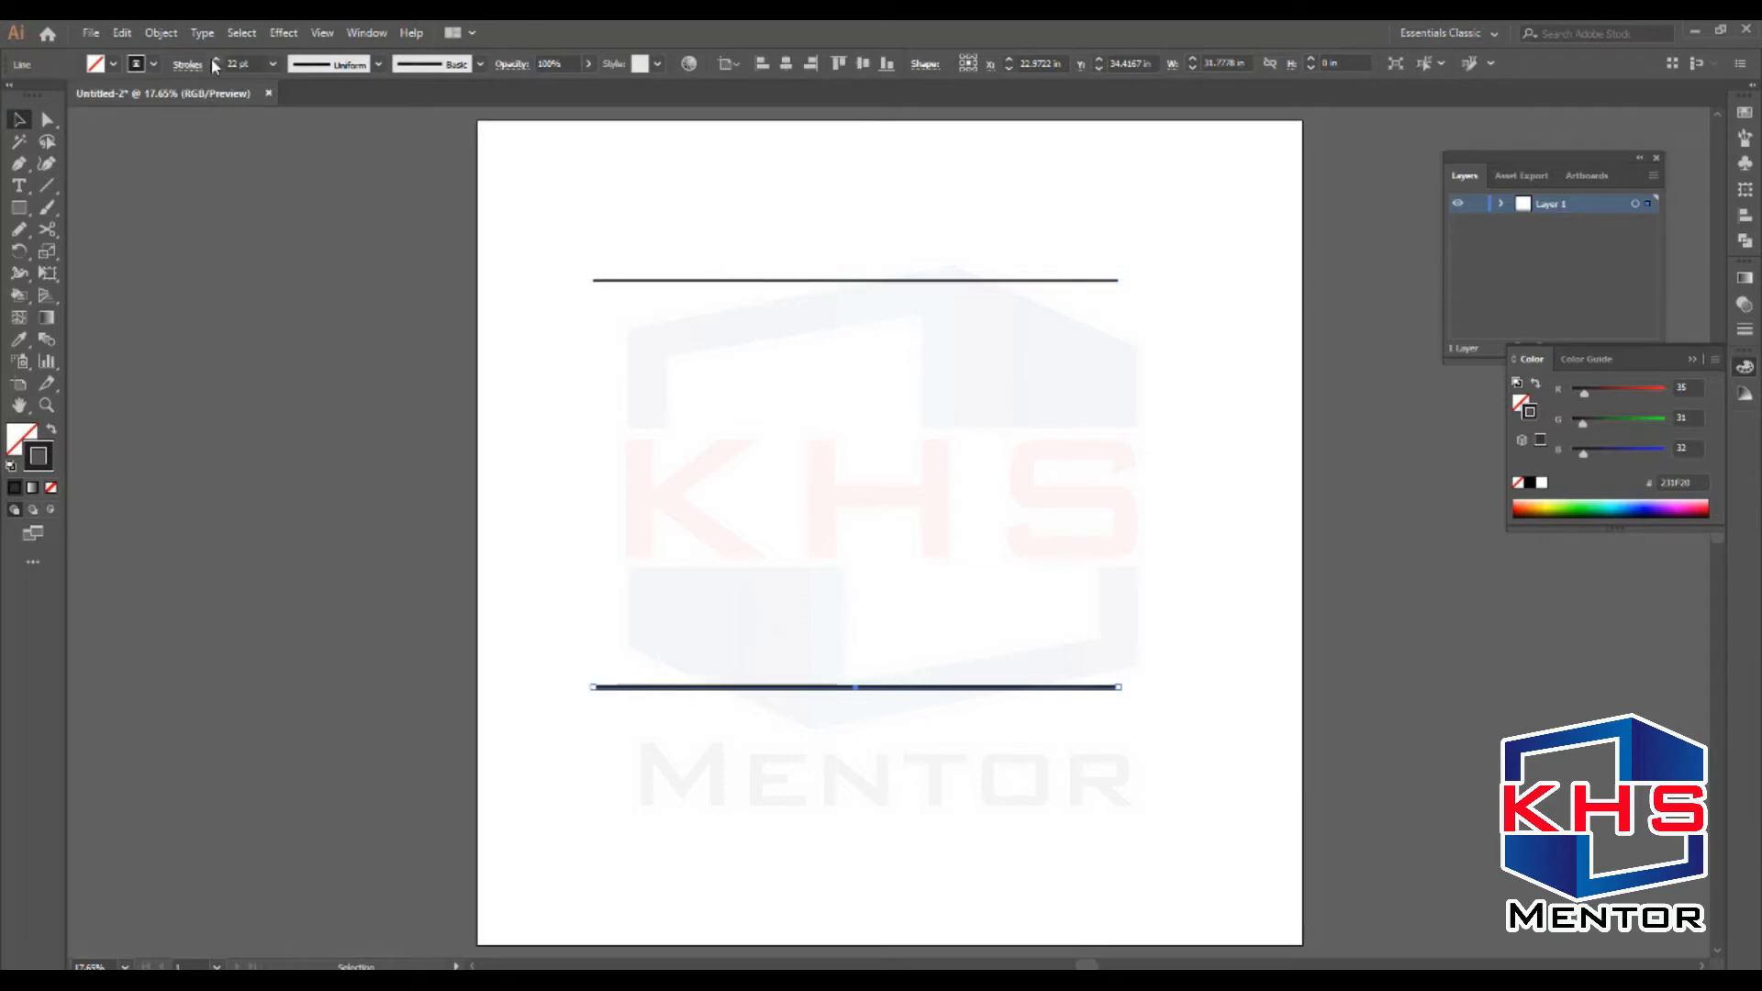
left_click_drag(252, 64, 144, 142)
type("50")
key("Return")
Try to blend the thin upper line with the thick lower line using the existing blend spacing
left_click_drag(945, 226, 904, 960)
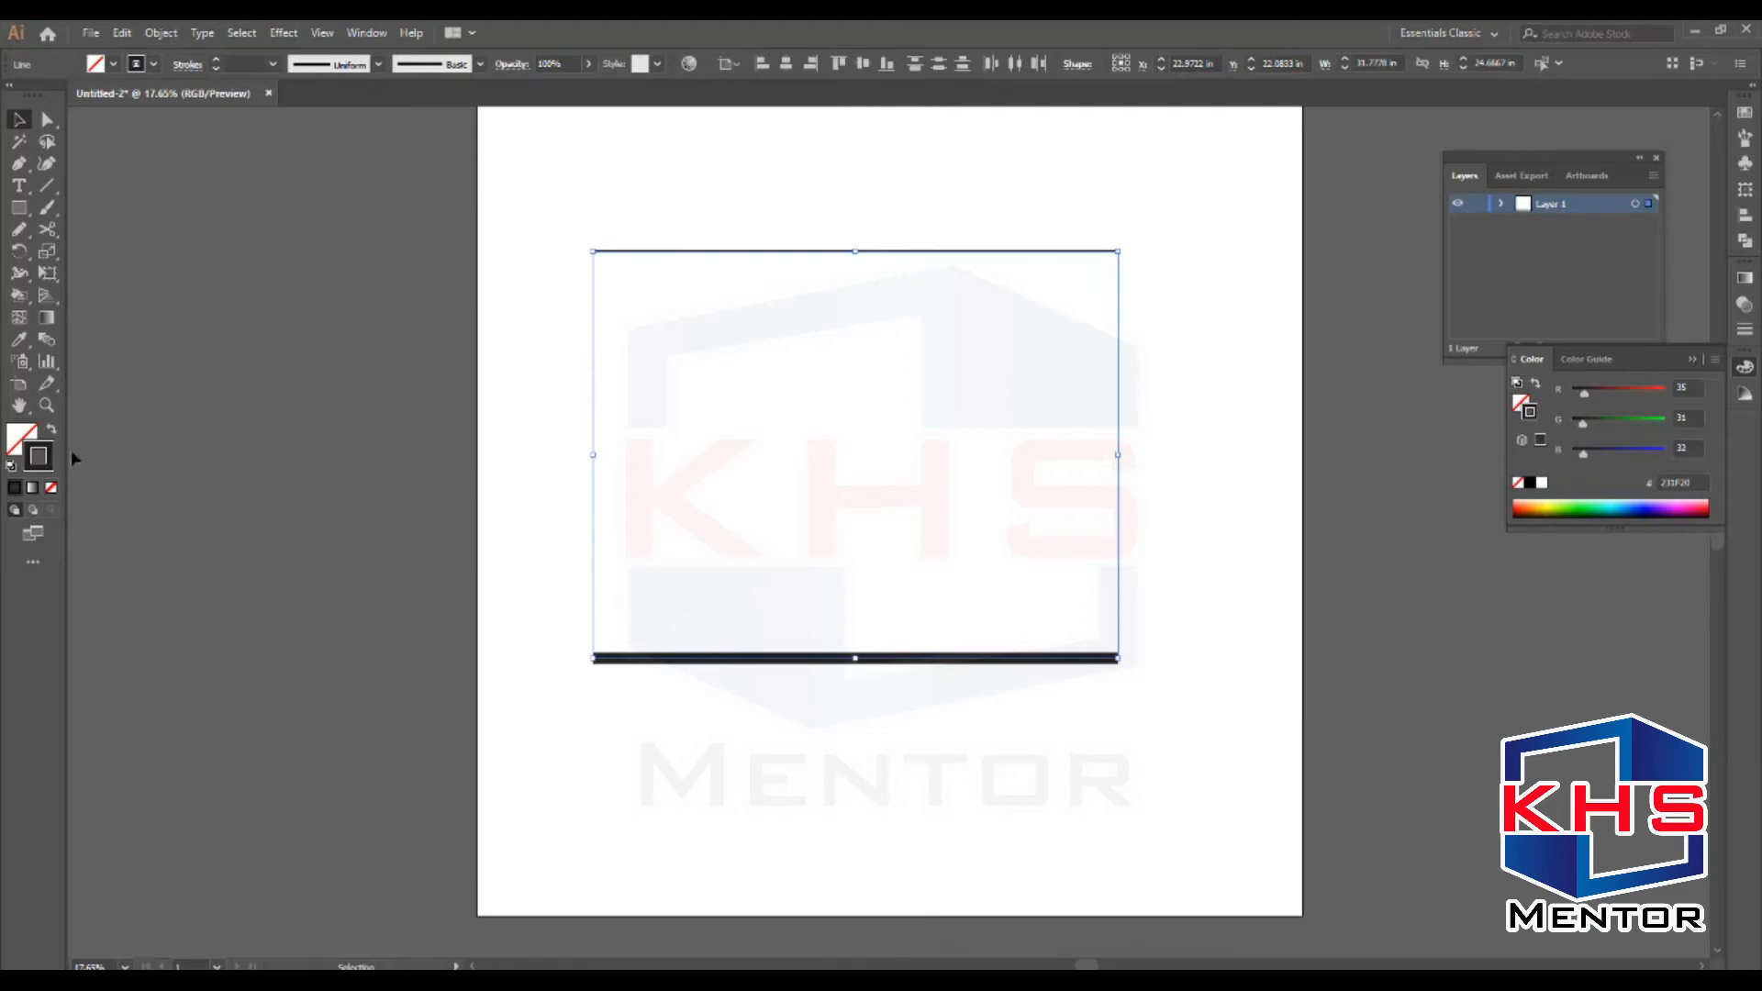
left_click(46, 338)
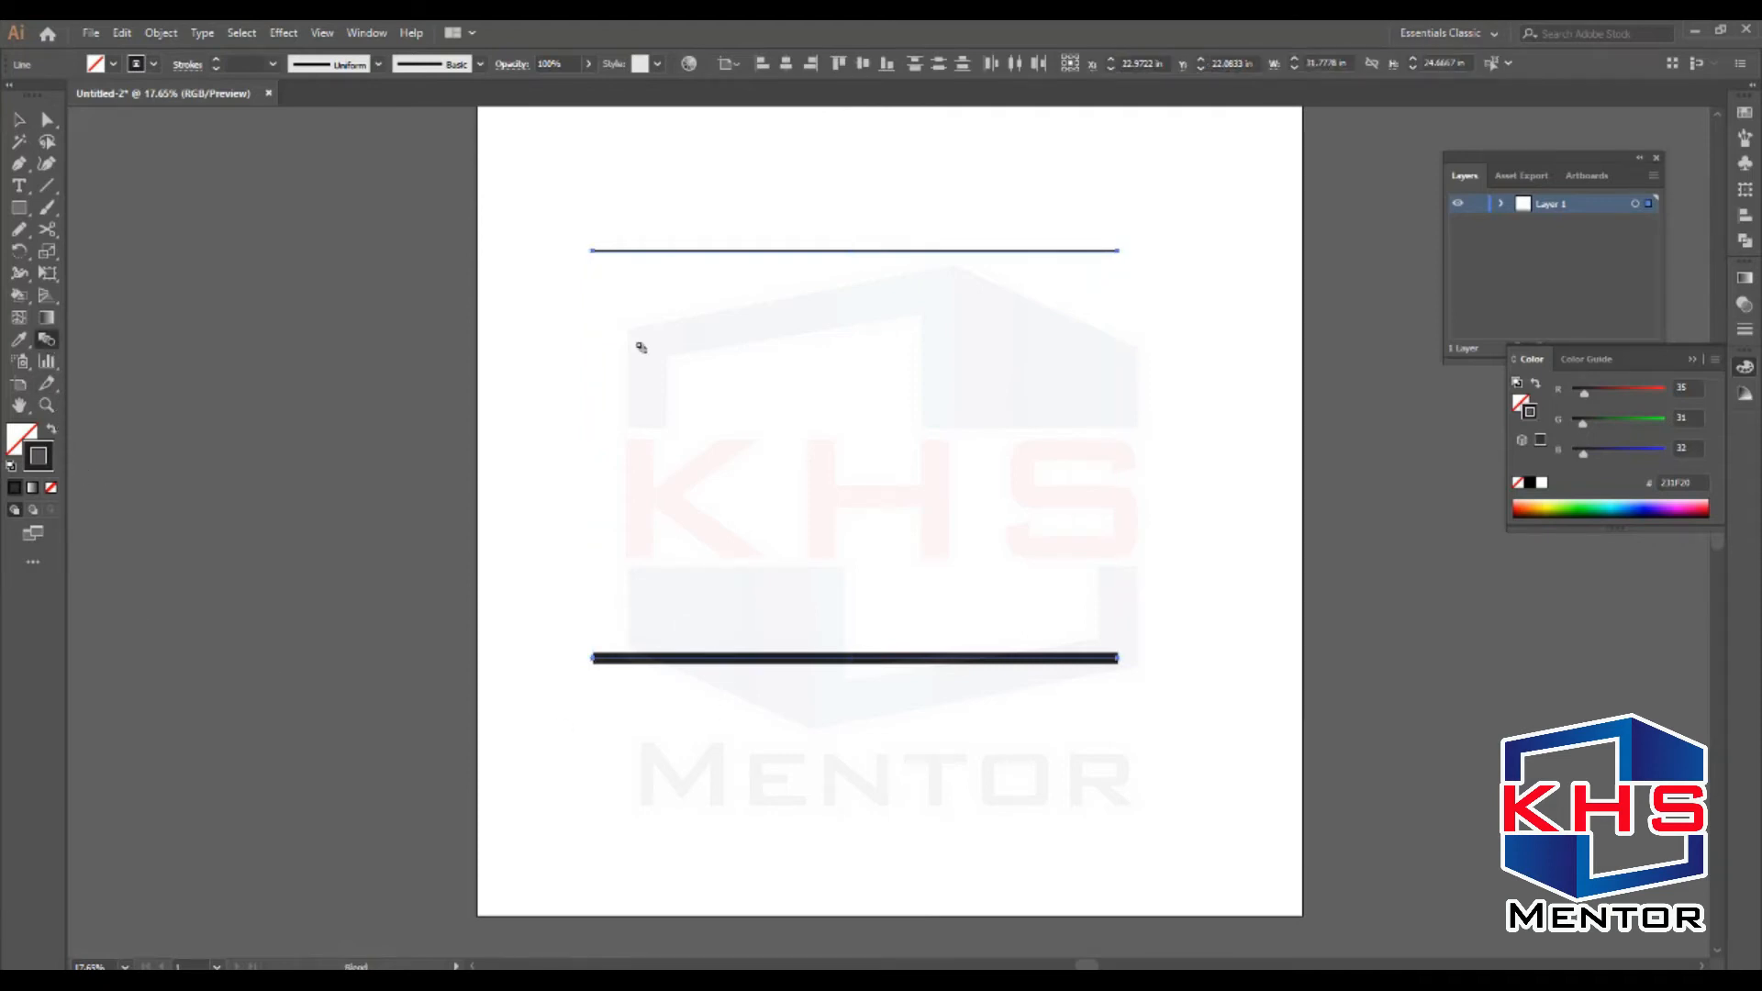
left_click(905, 249)
left_click(944, 659)
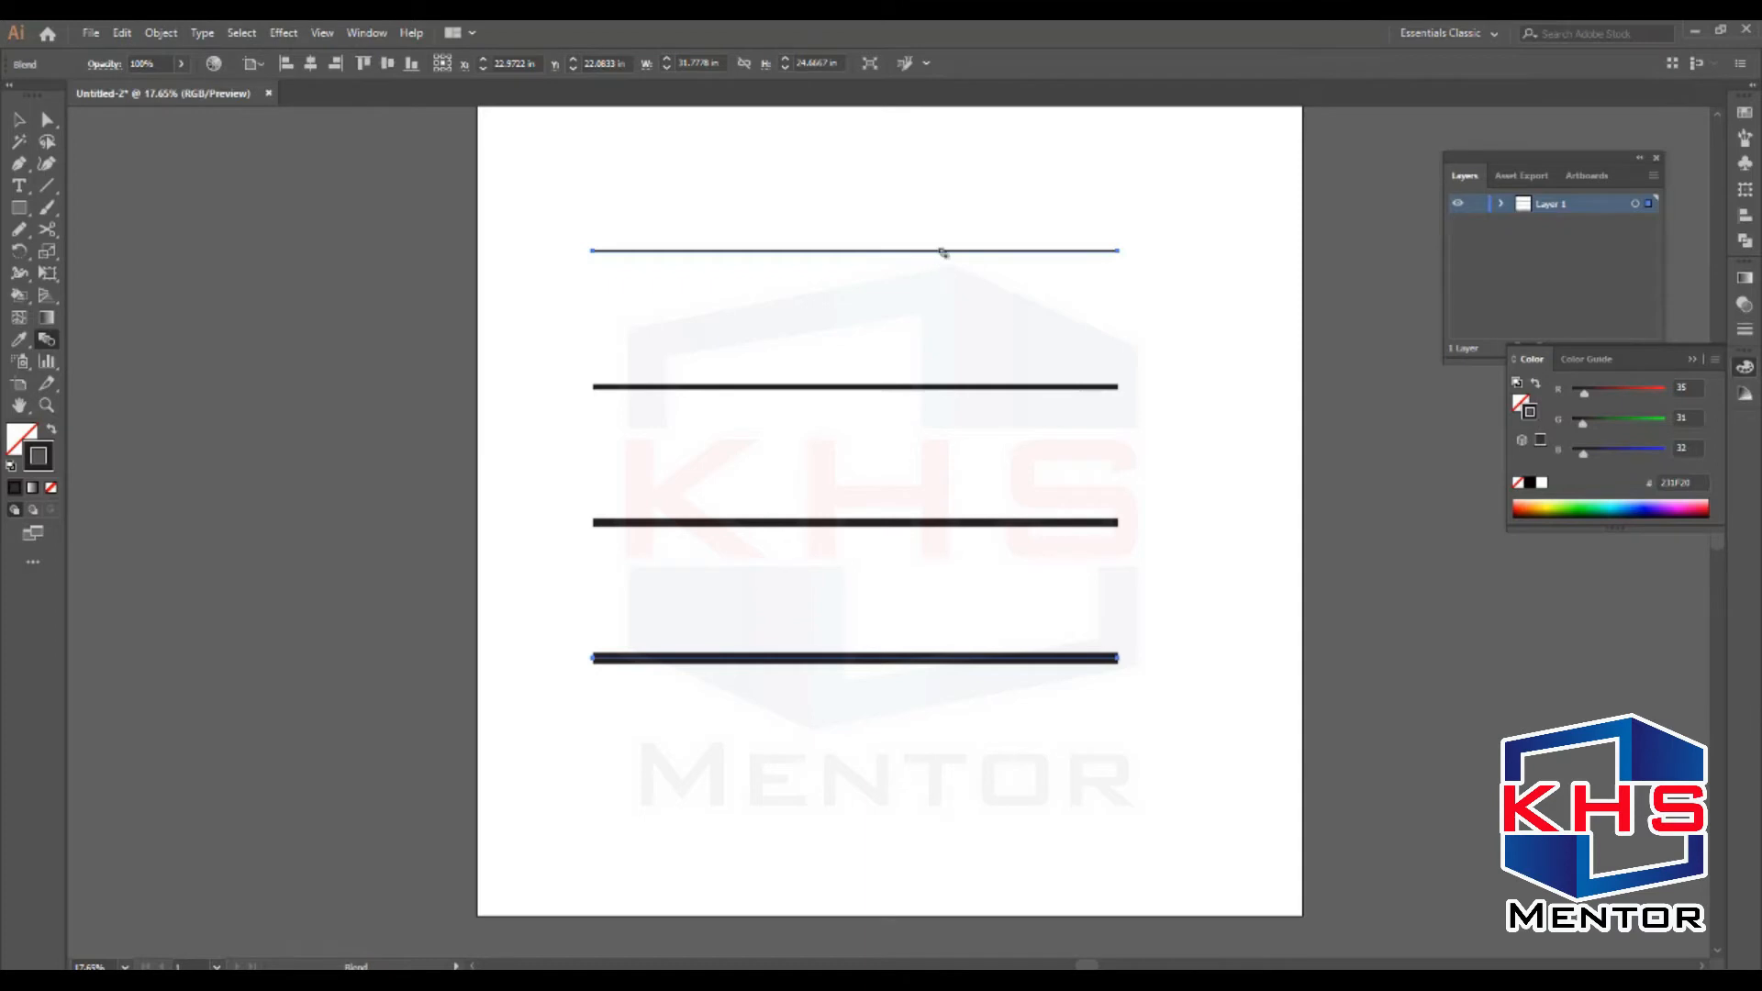
key("v")
left_click(1184, 217)
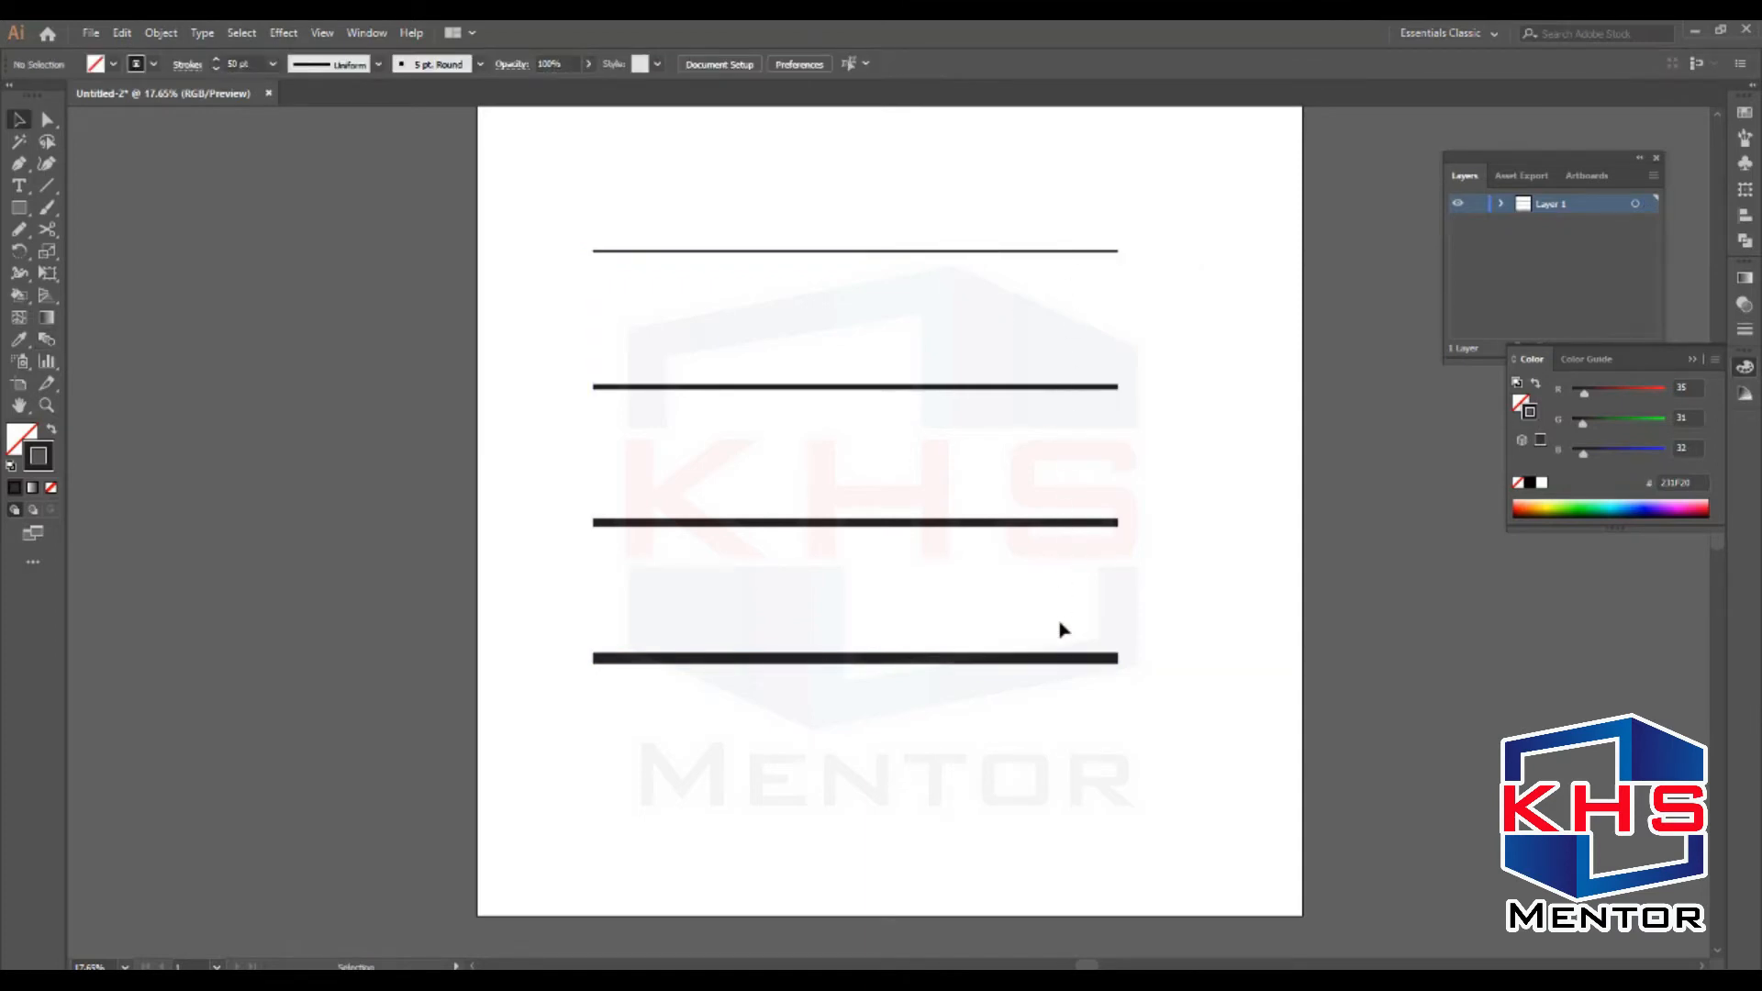
left_click_drag(1186, 176, 529, 722)
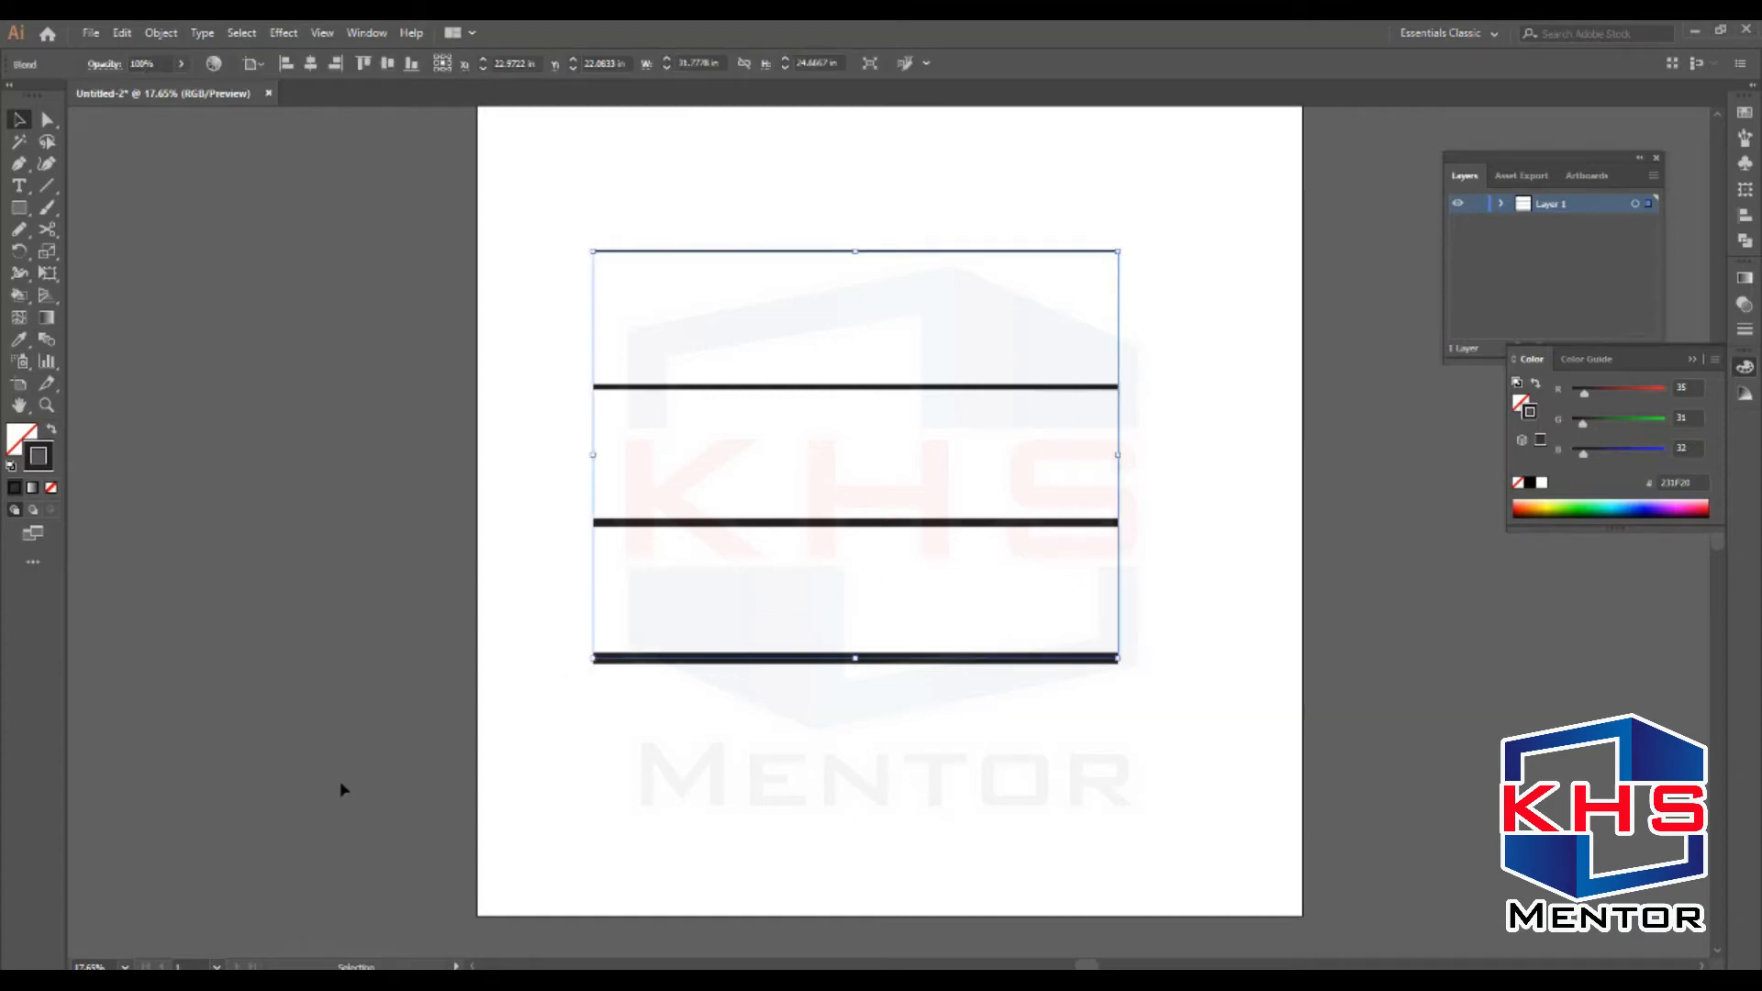
key("ctrl+z")
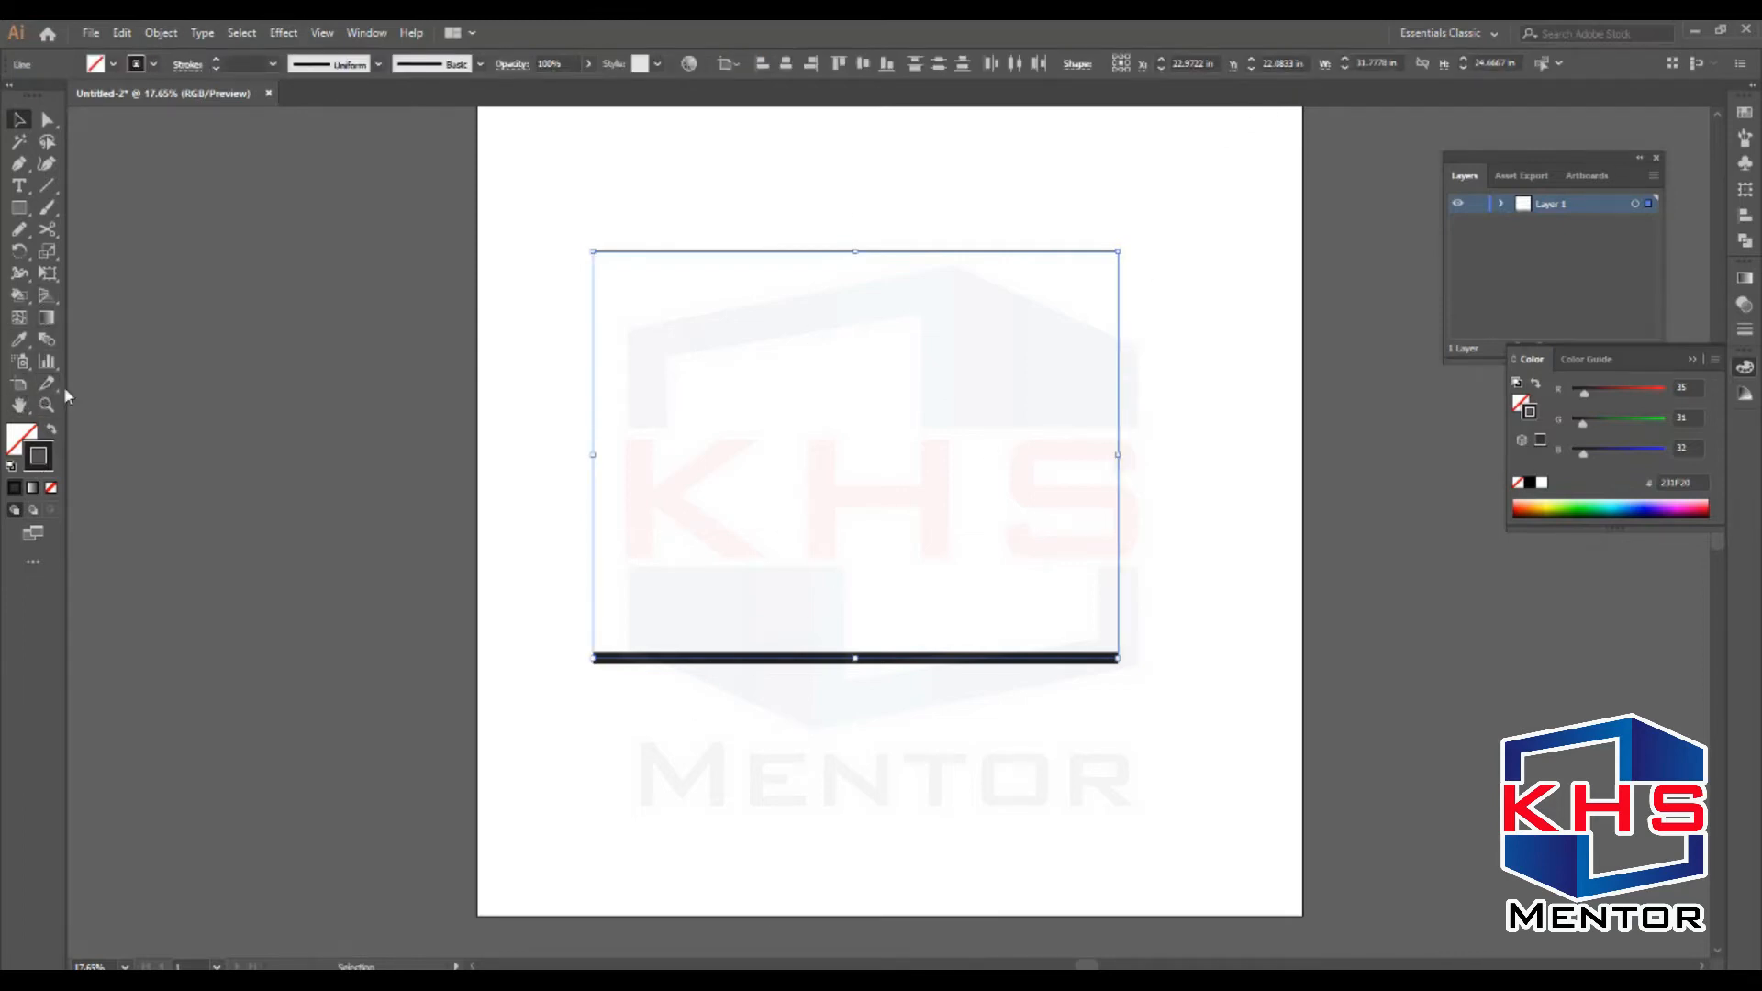
Set the blend spacing to 50 specified steps and blend the thin upper line with the thick lower line
key("w")
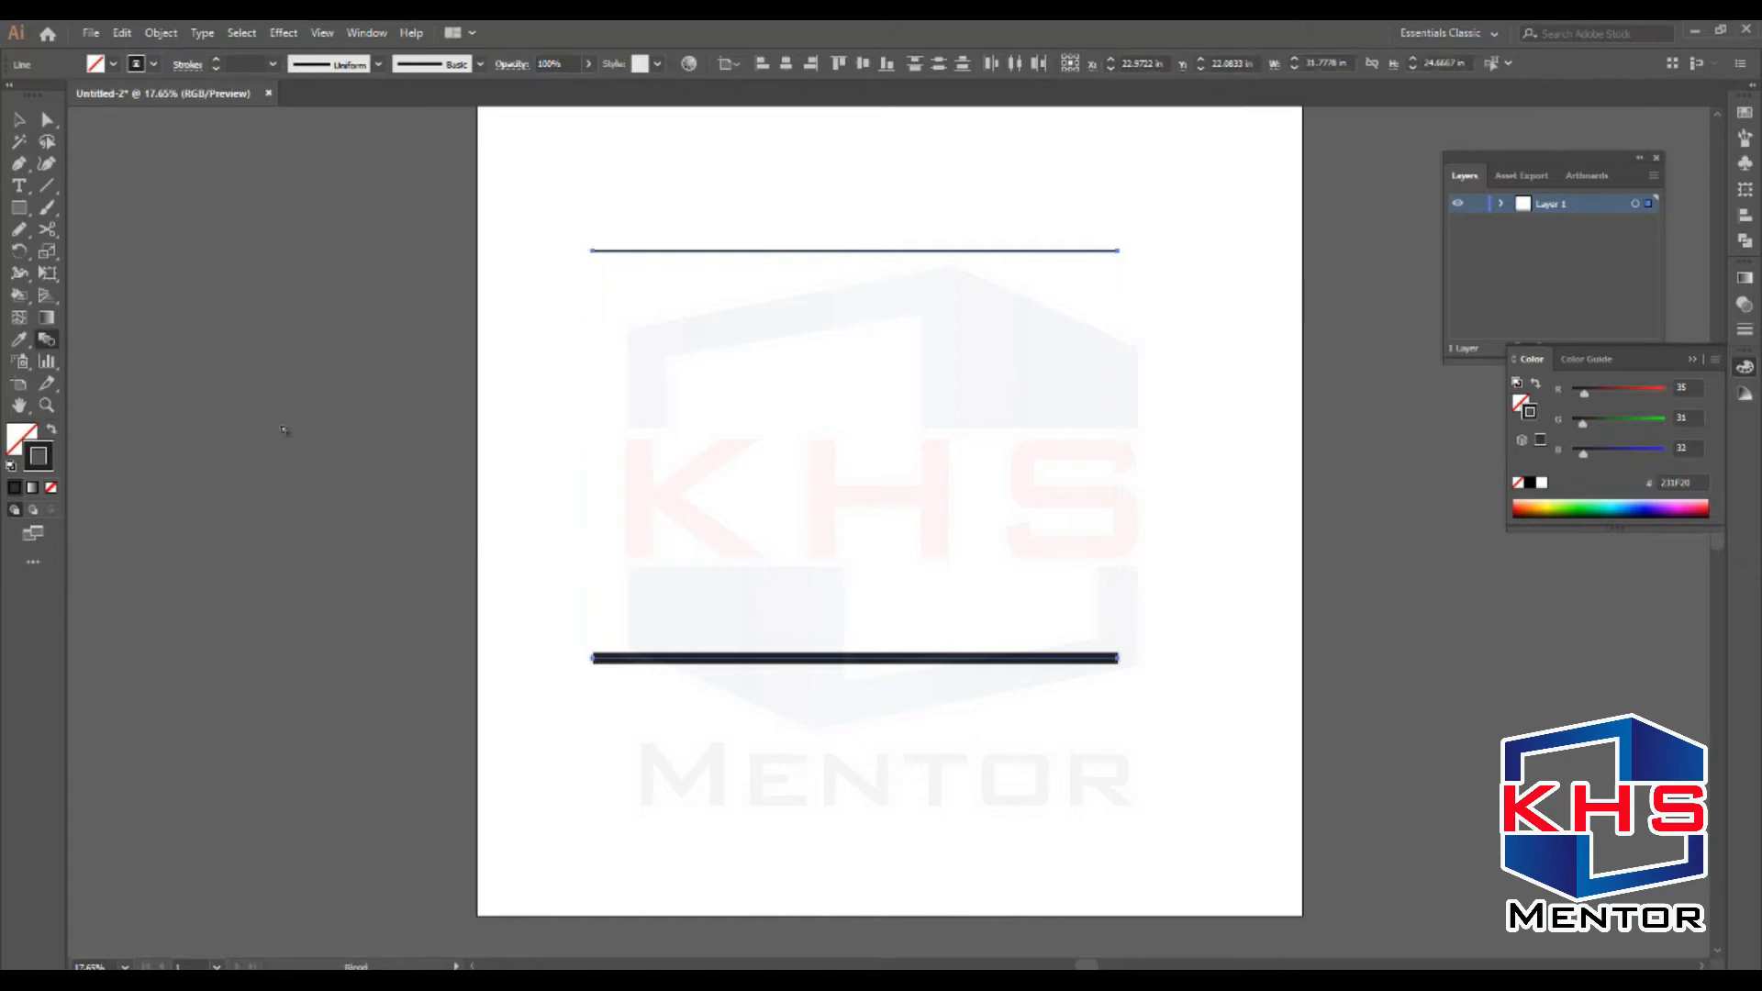
double_click(44, 342)
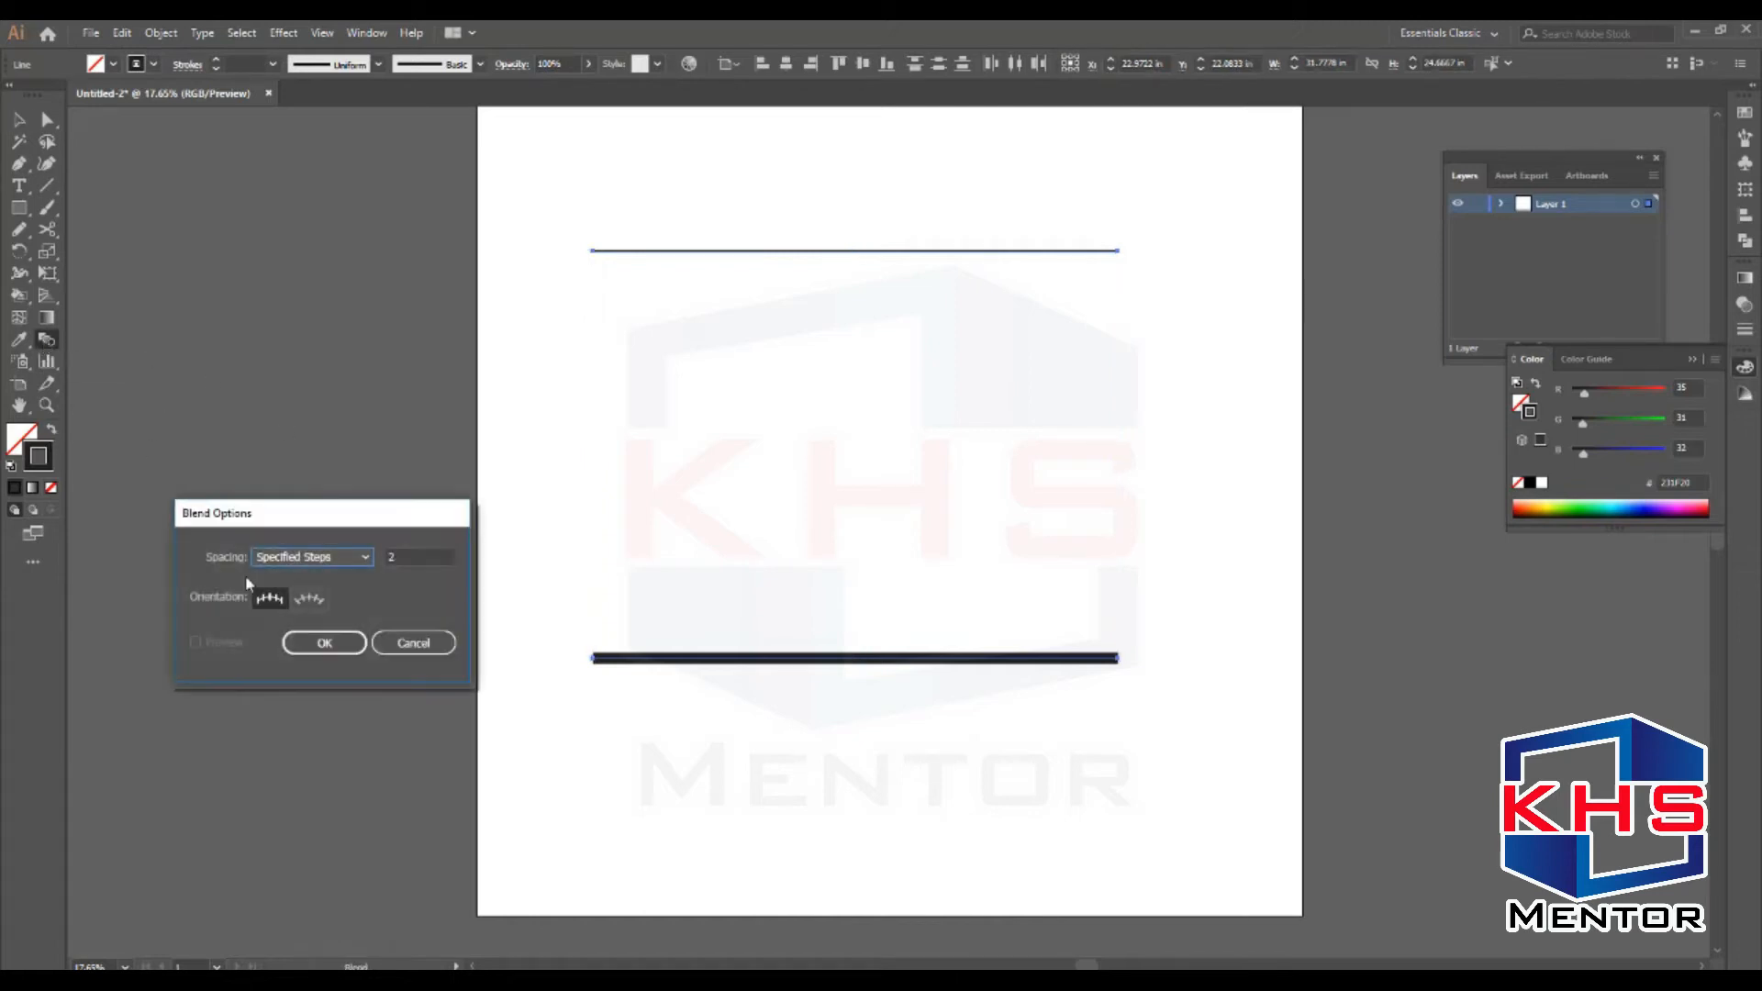
left_click_drag(335, 514, 418, 234)
double_click(480, 277)
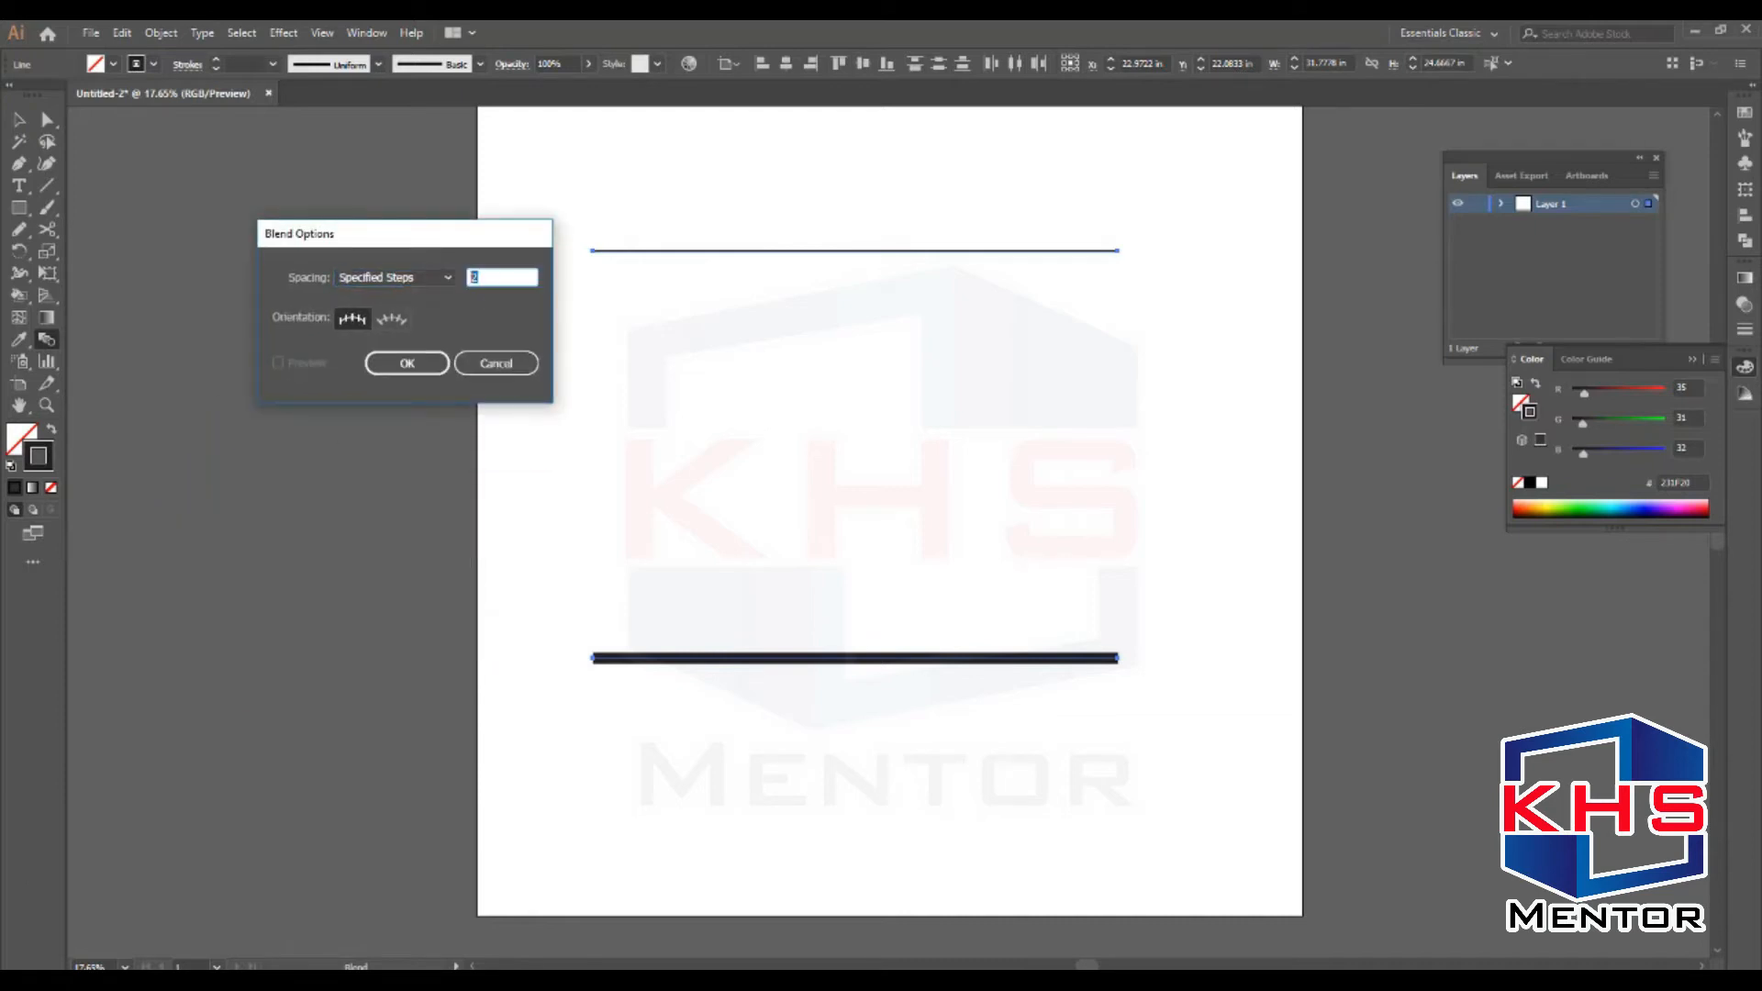
mouse_move(654, 982)
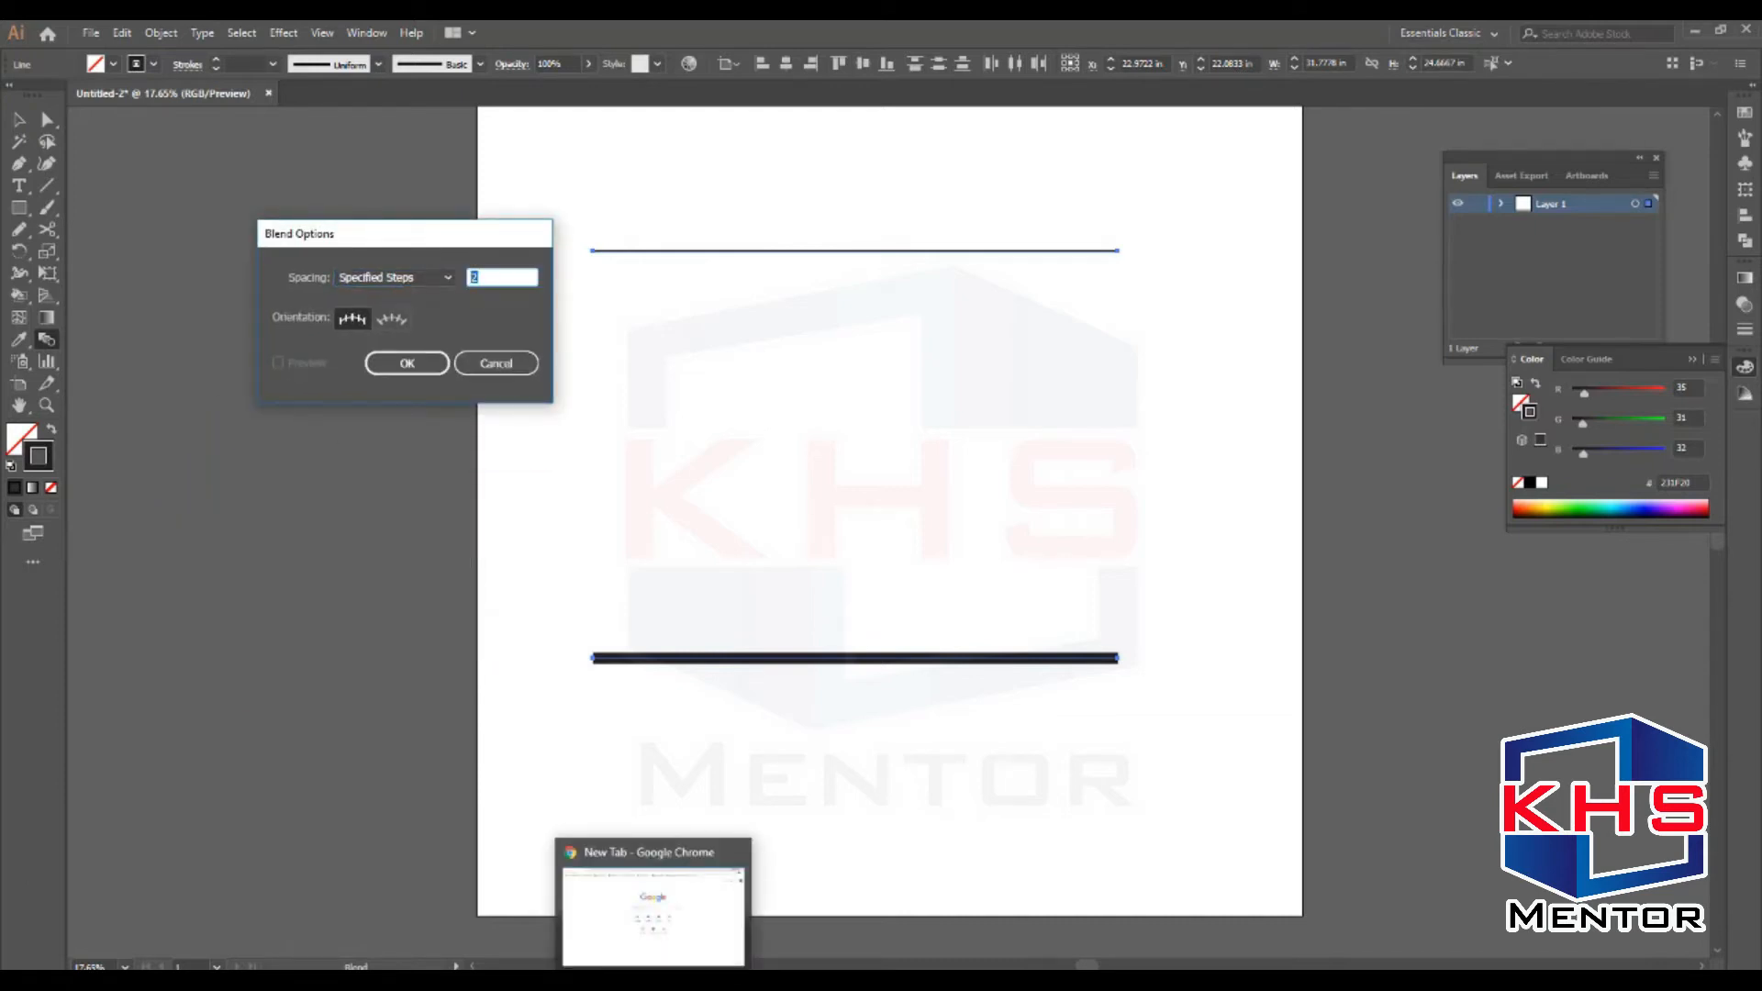
type("50")
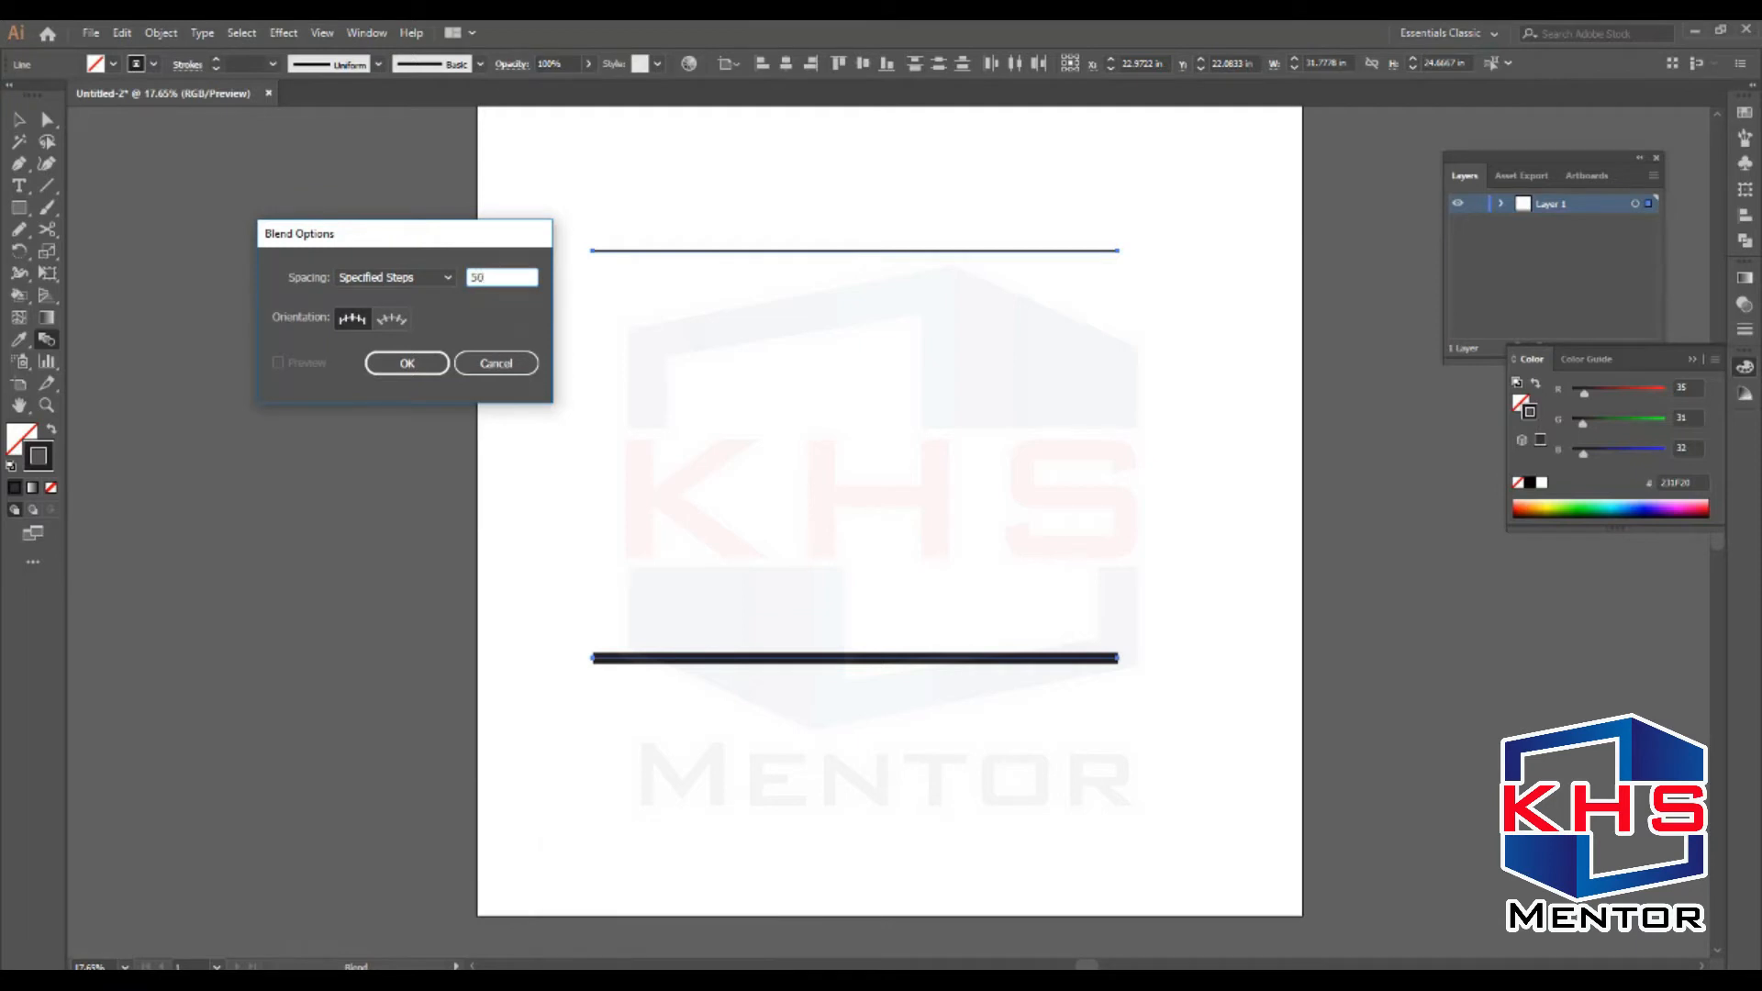
key("Return")
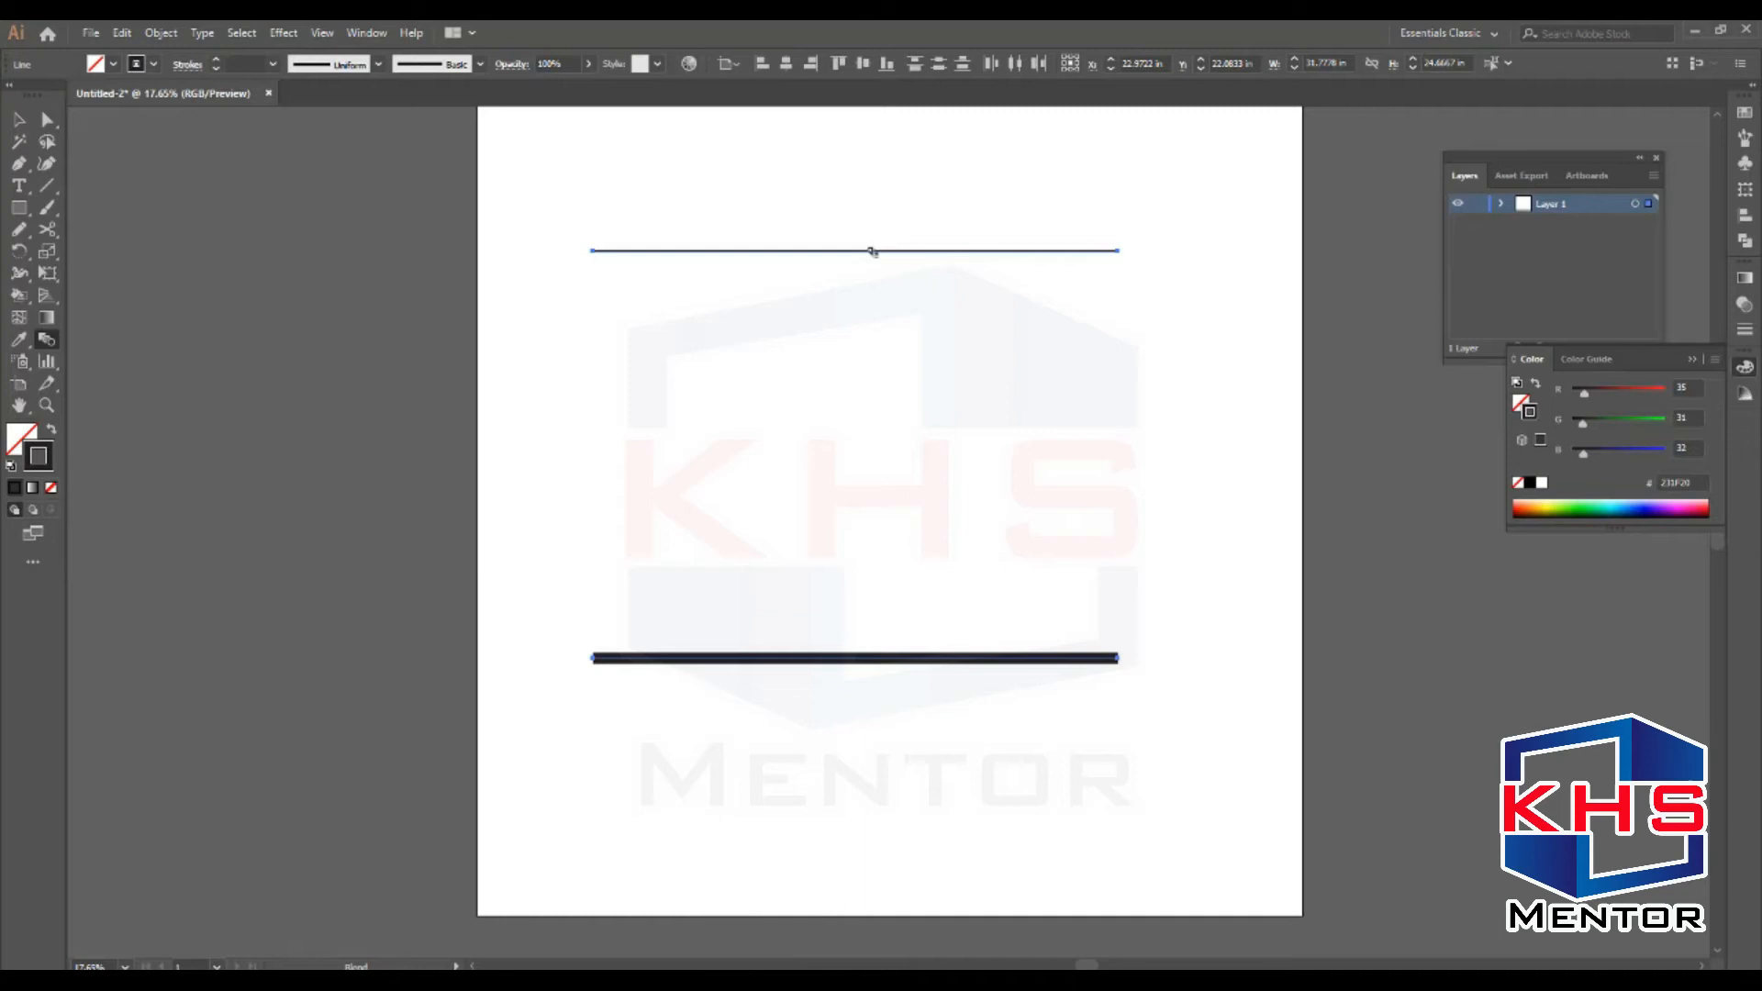
left_click(873, 660)
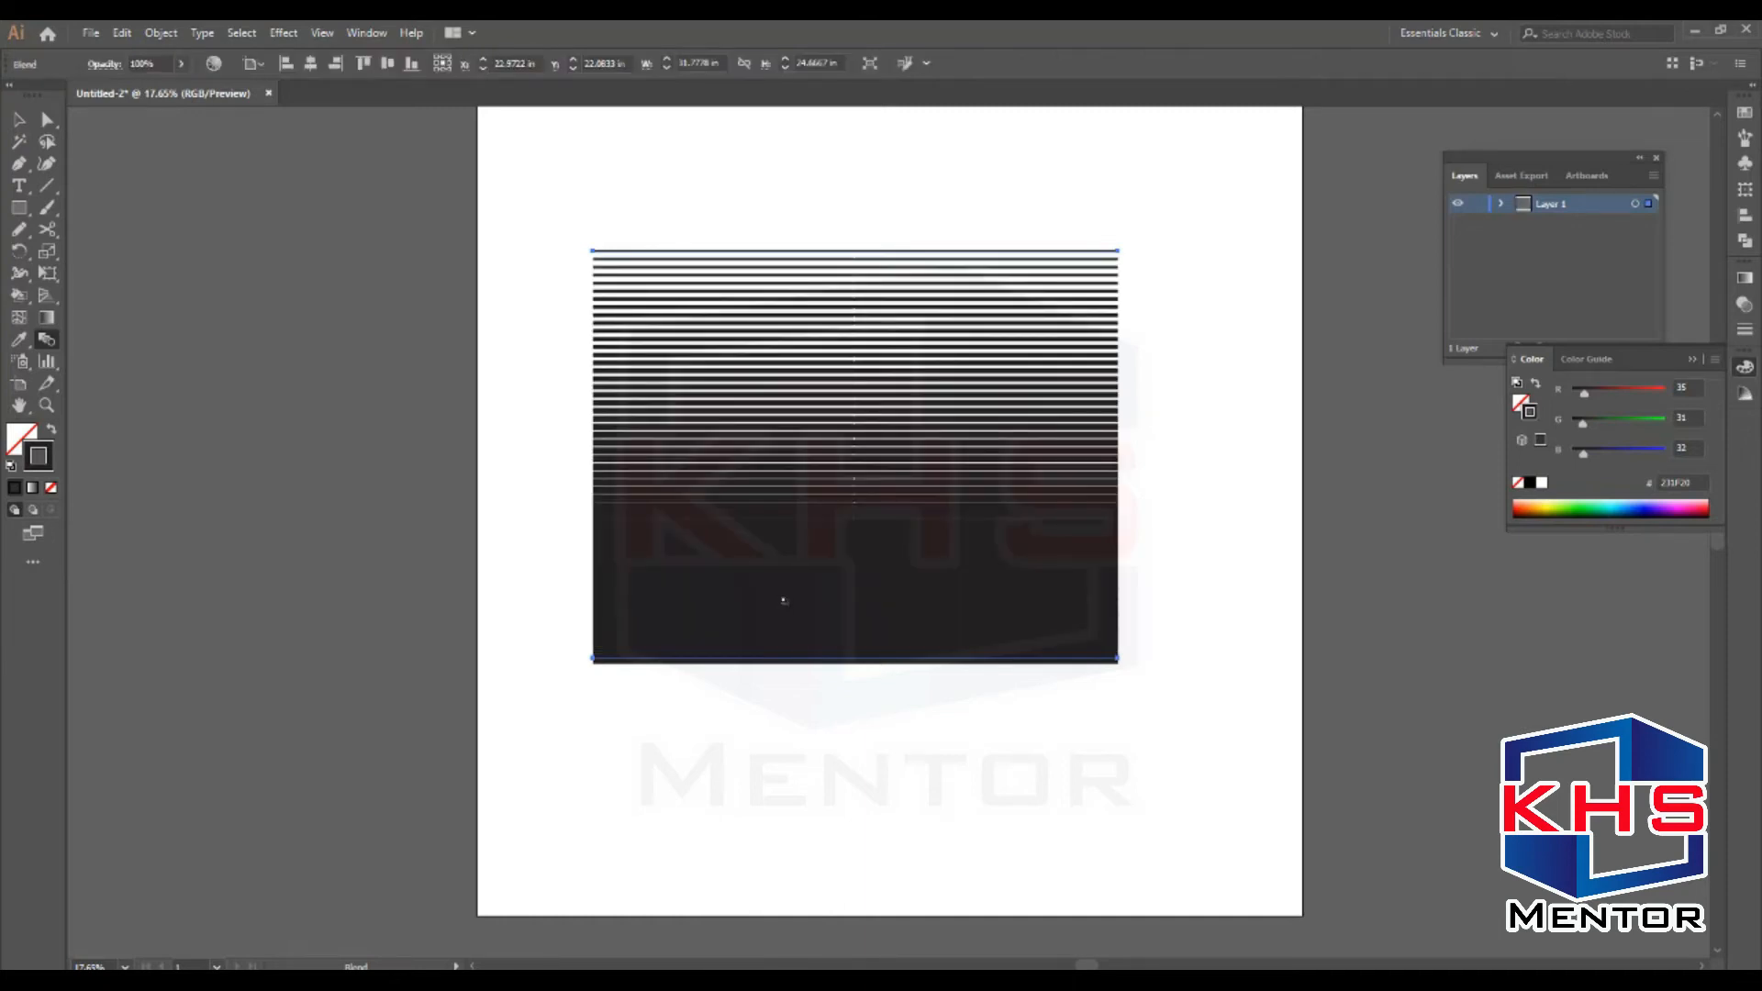
key("v")
left_click(1153, 275)
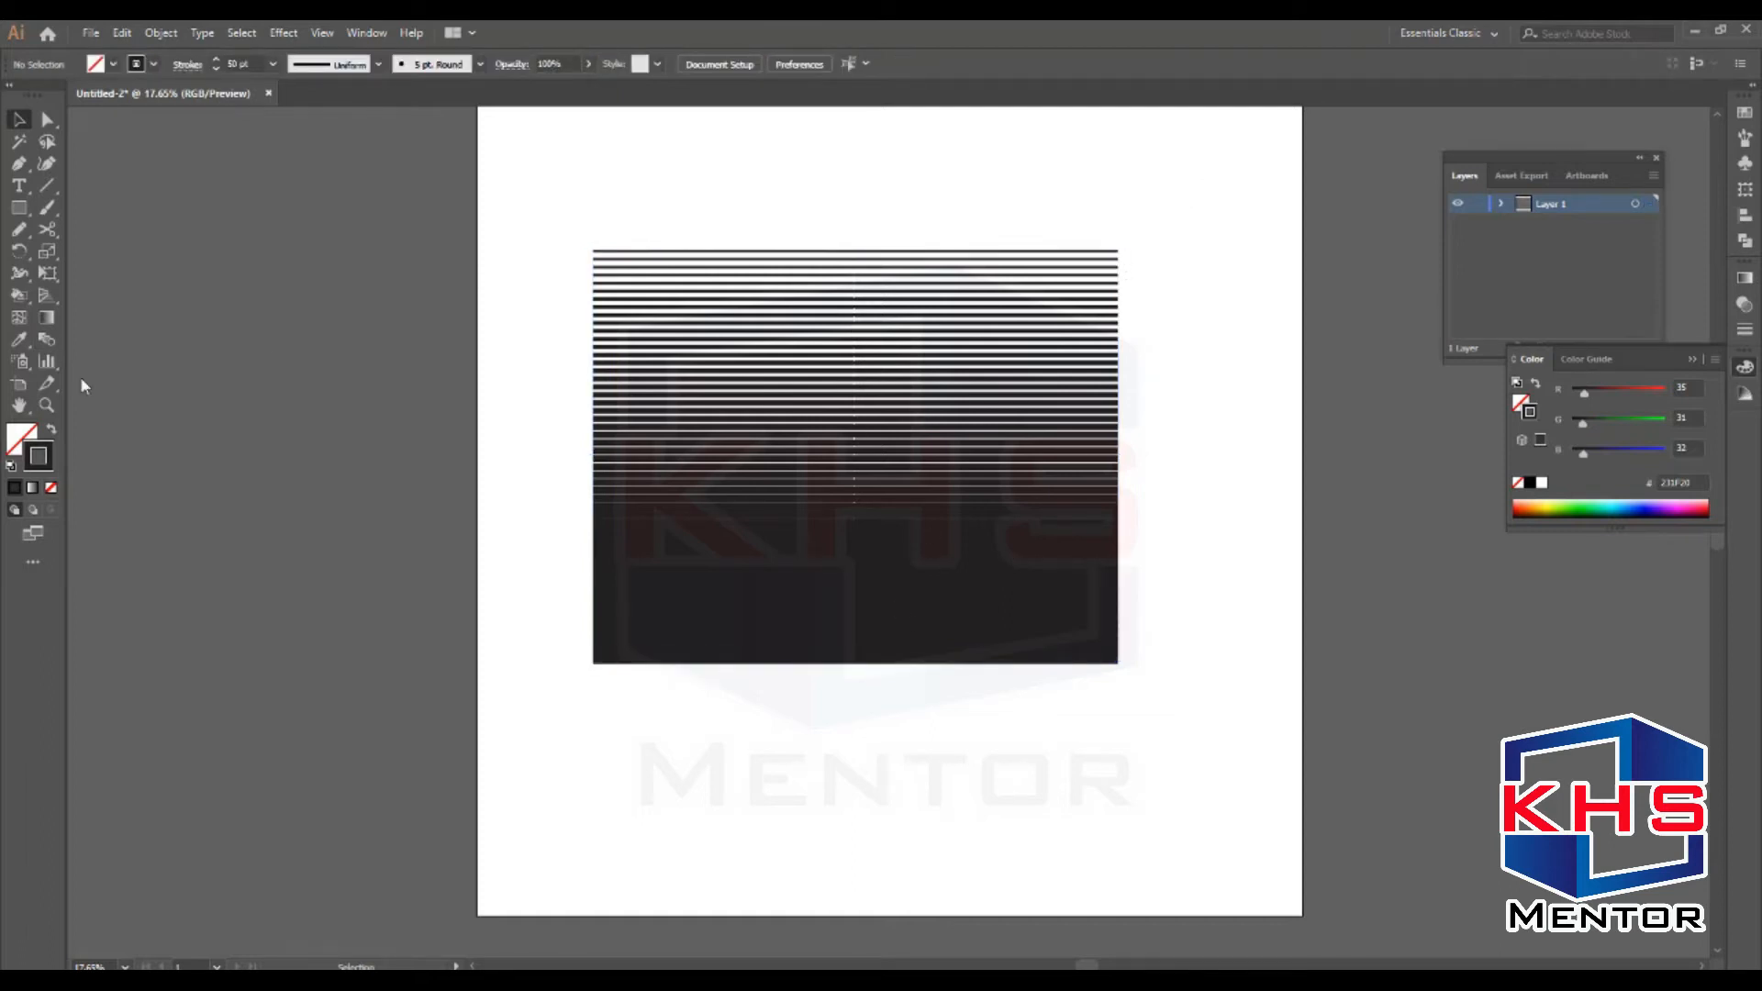
Turn on the blend preview and reduce the line blend's spacing to 27 specified steps
left_click(764, 632)
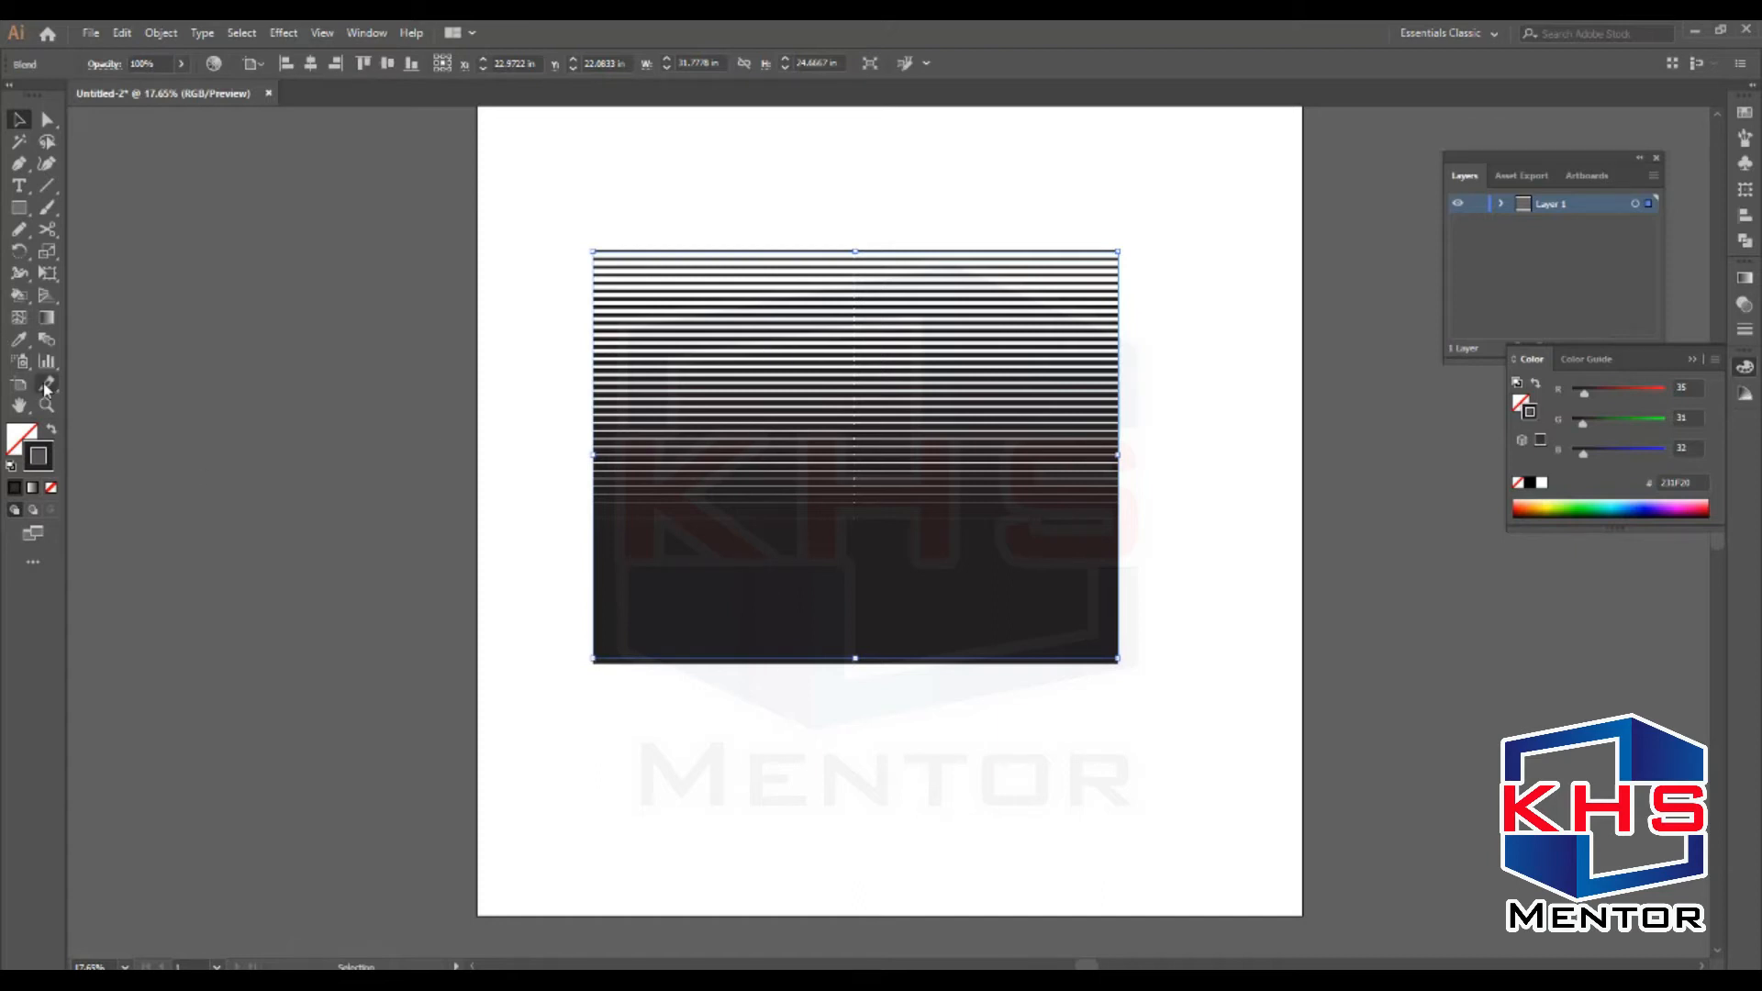
double_click(47, 338)
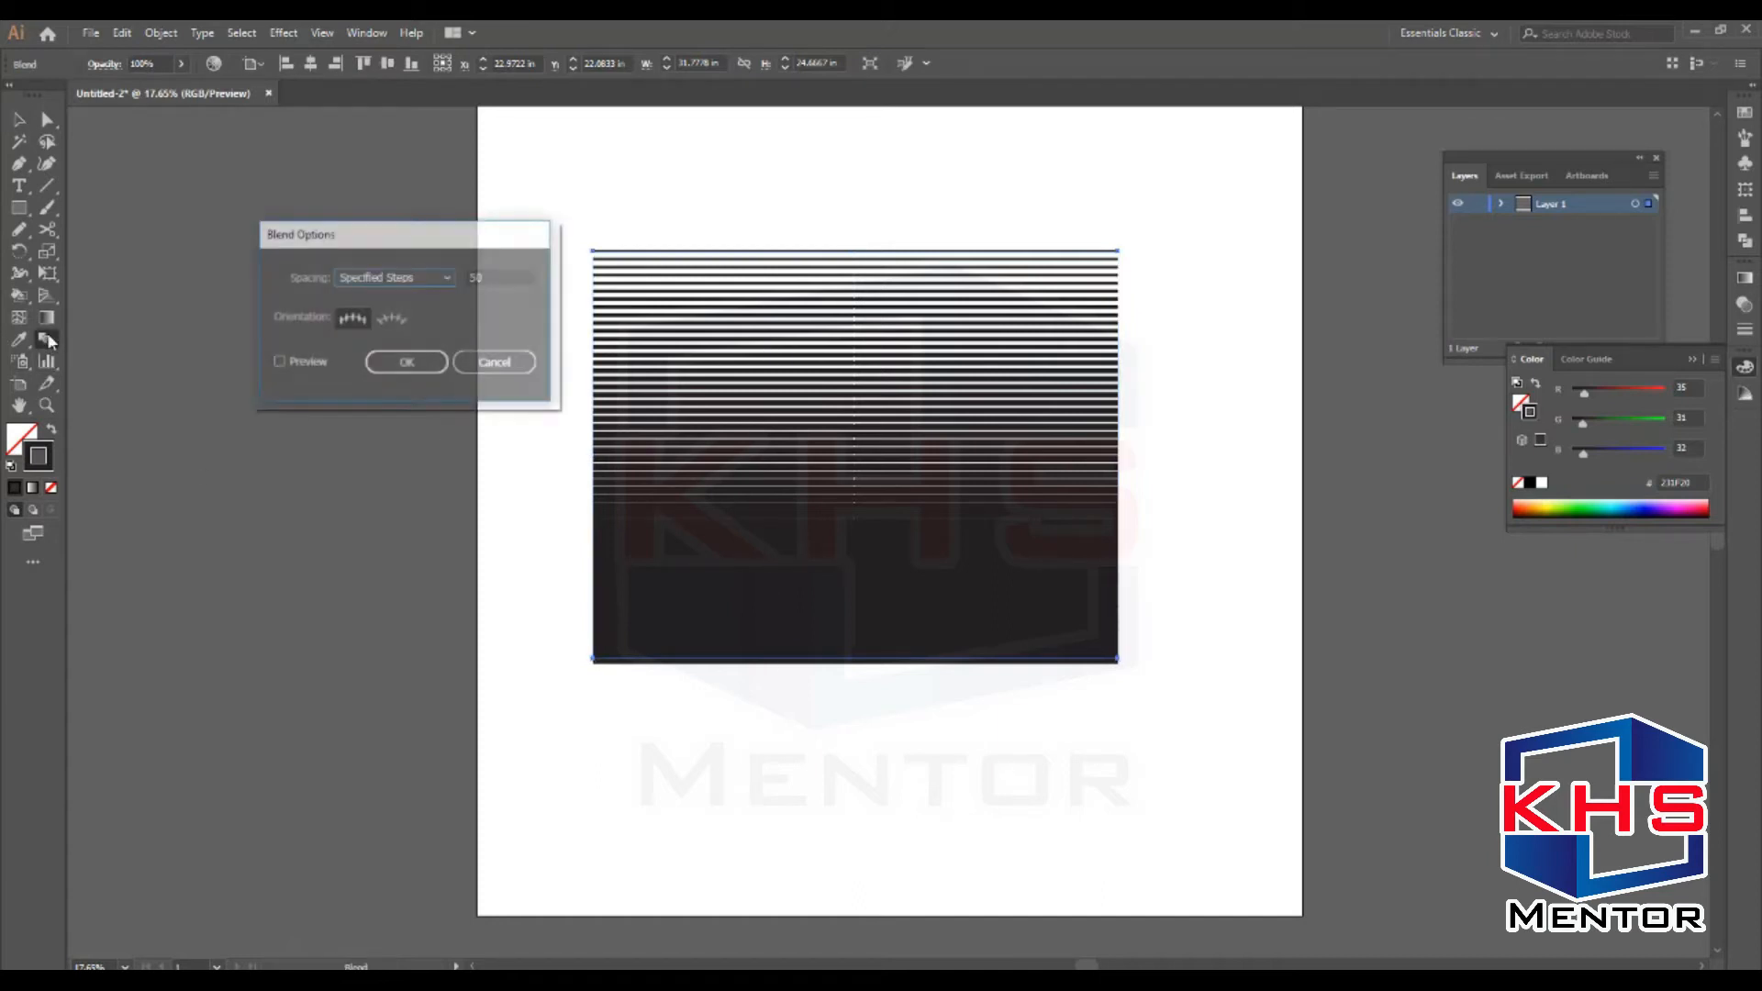
left_click(488, 279)
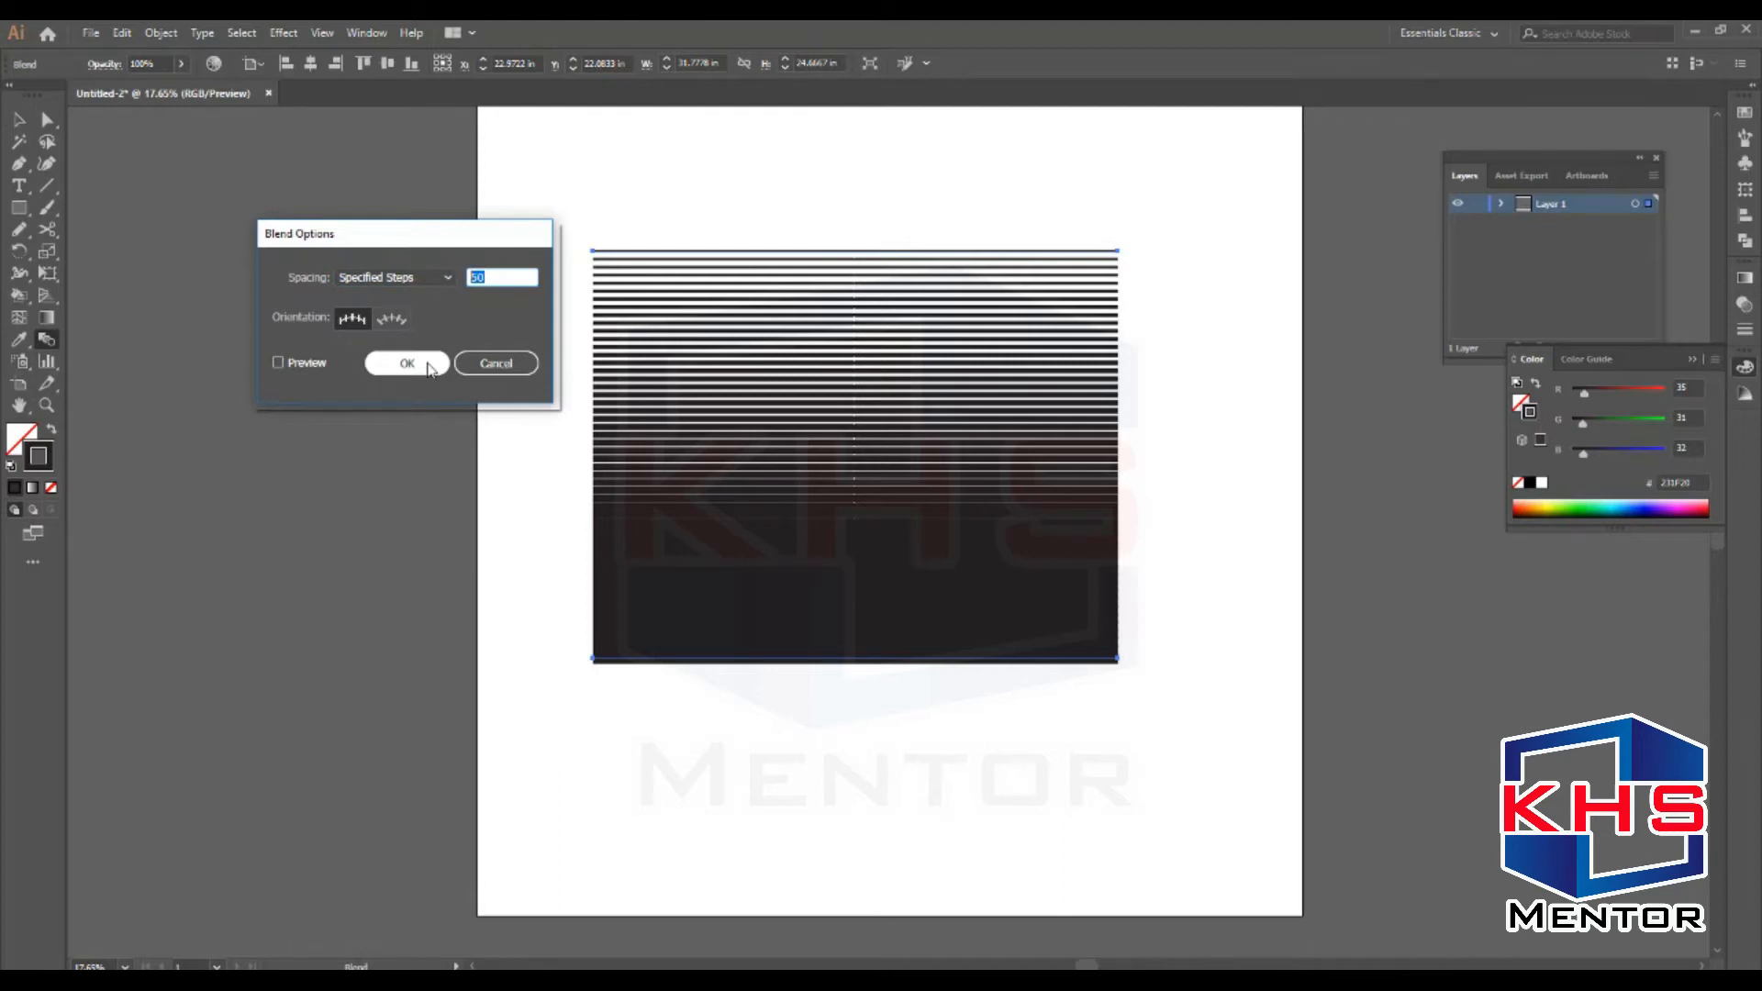
left_click(310, 366)
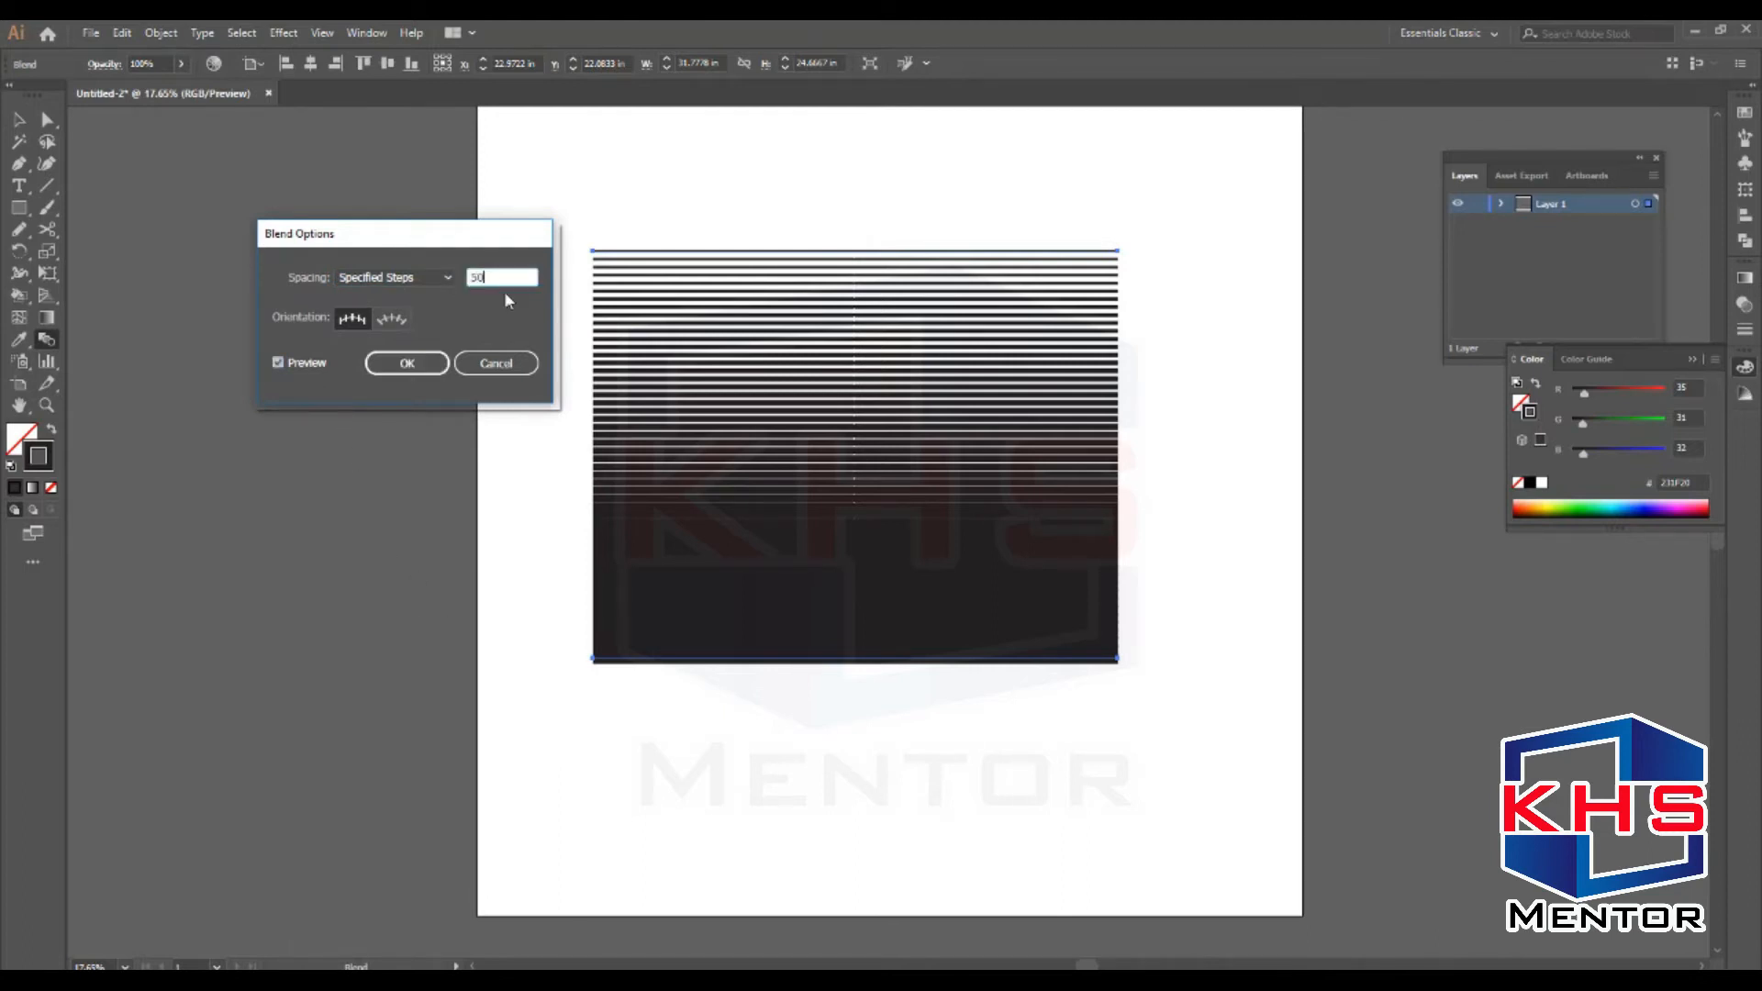
key("Down")
key("Down")
key("Down")
key("Down")
key("Down")
key("Down")
key("Down")
key("Down")
key("Down")
key("Down")
key("Down")
key("Down")
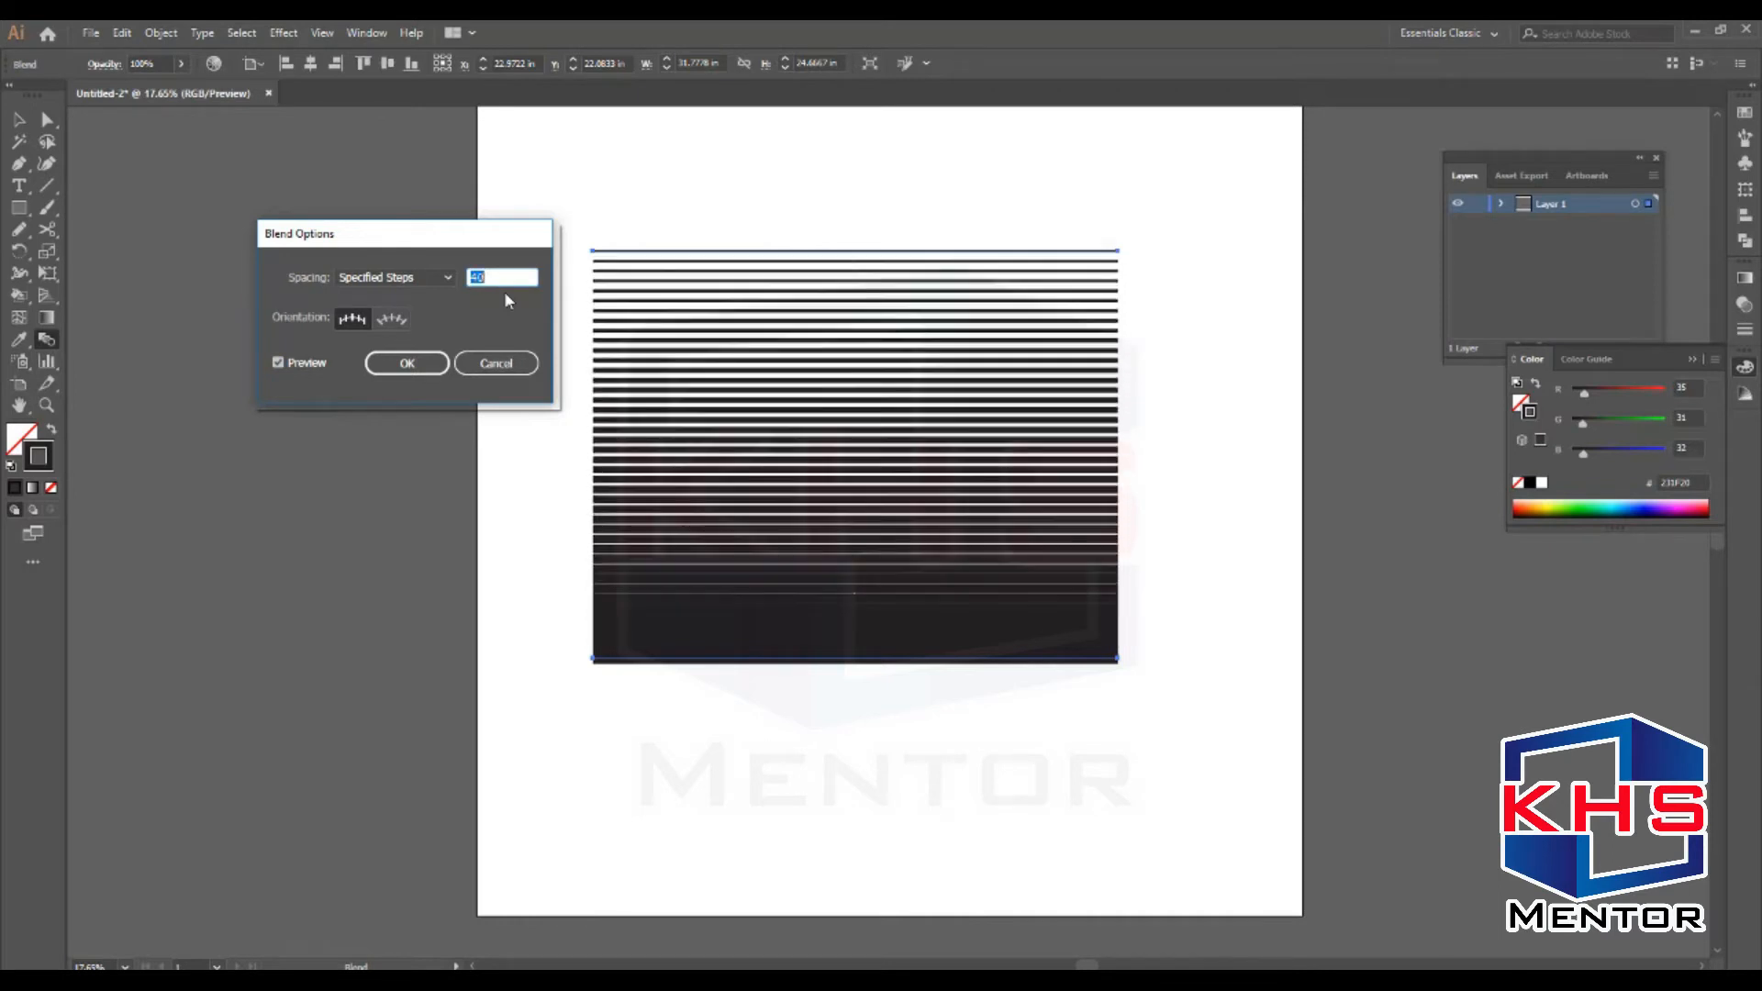
key("Down")
key("Down")
key("Down")
key("Down")
key("Down")
key("Down")
key("Down")
key("Down")
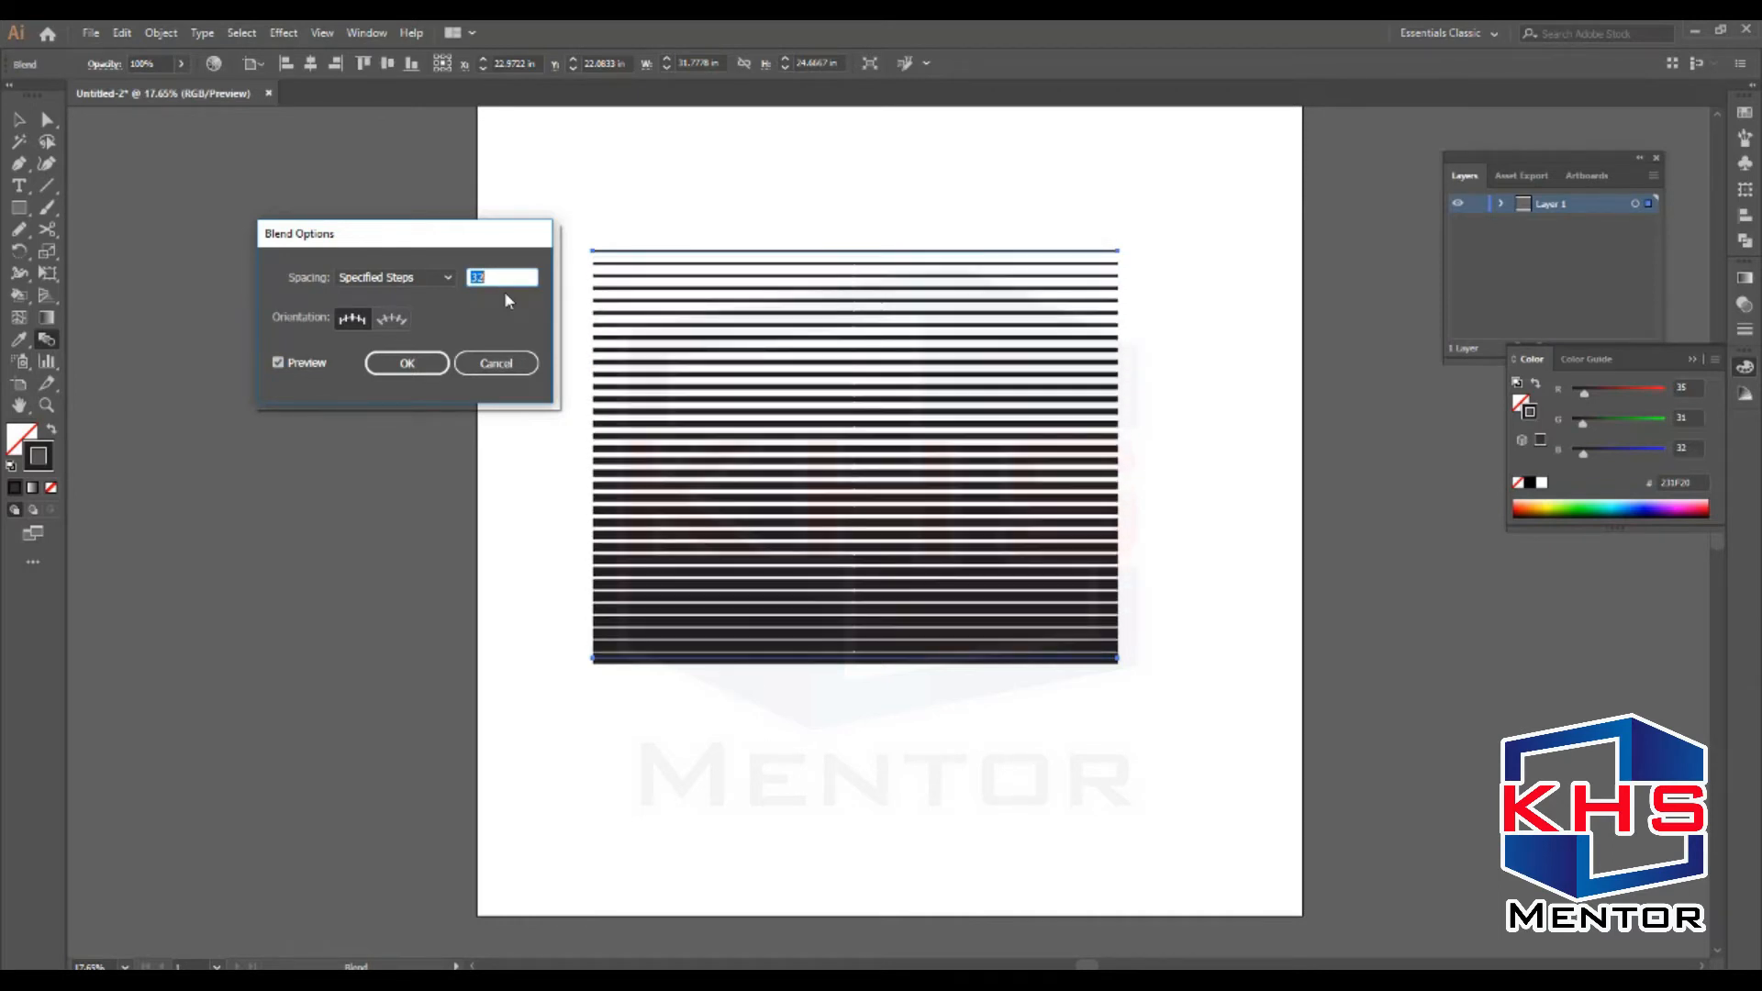
key("Down")
key("Down")
key("Down")
key("Down")
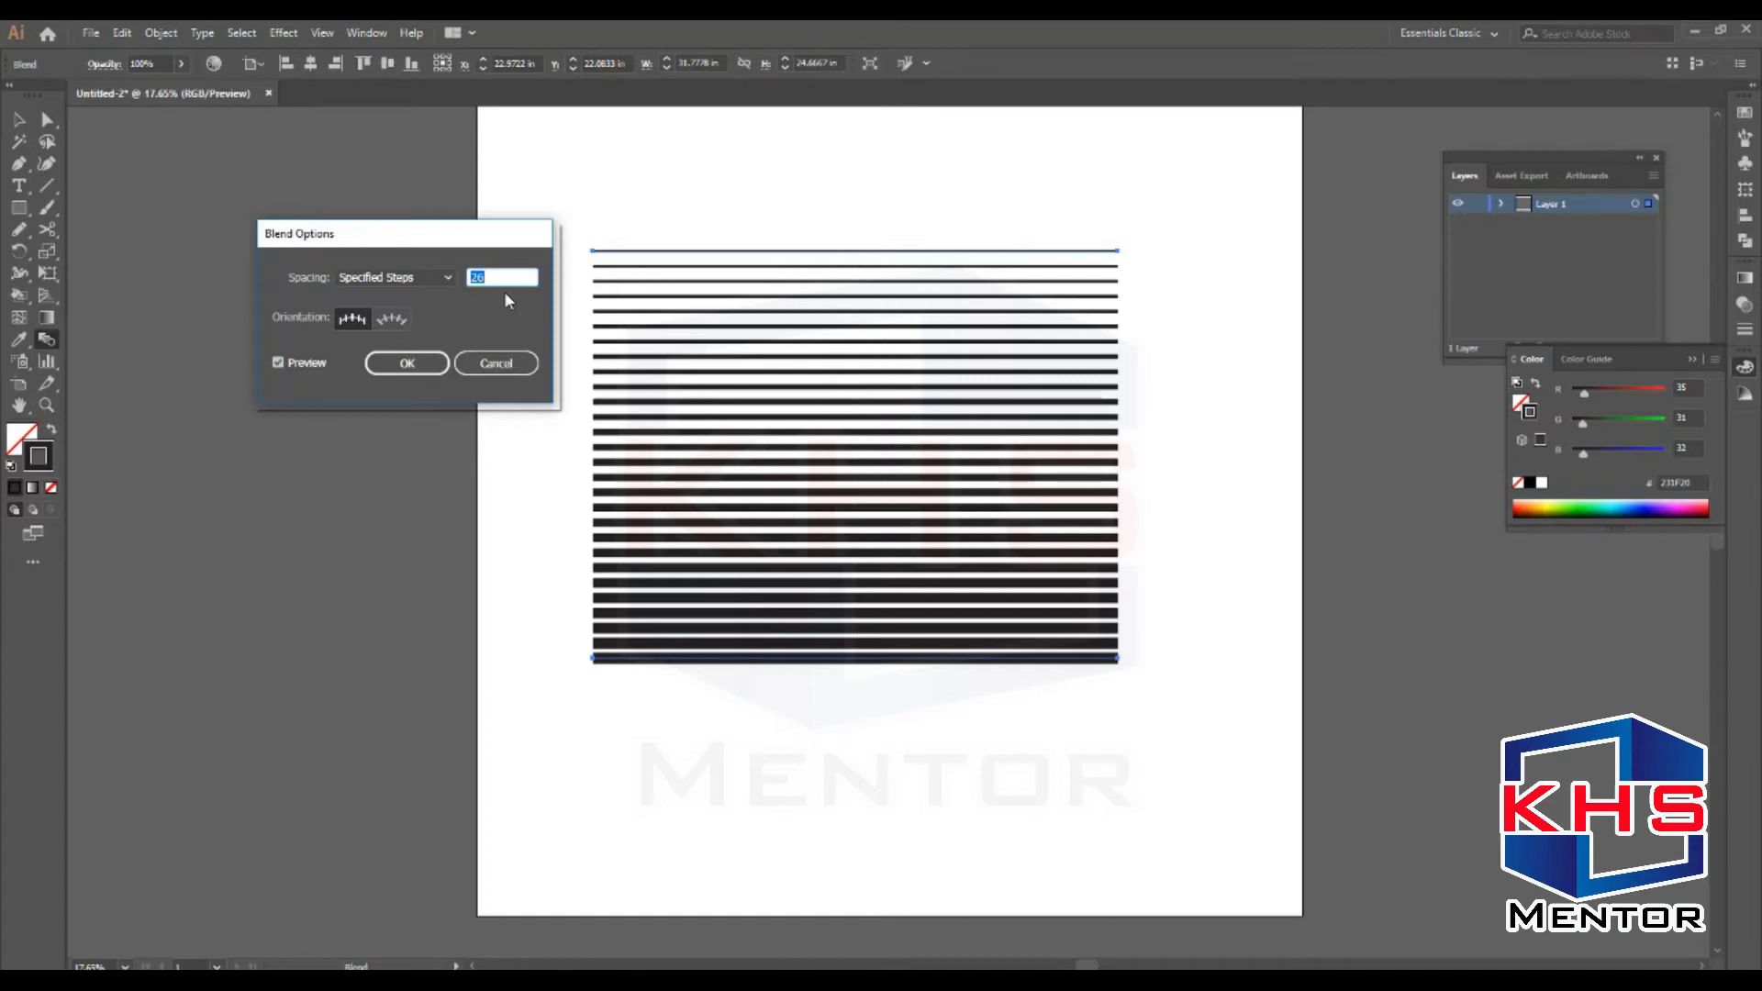
key("Down")
key("Down")
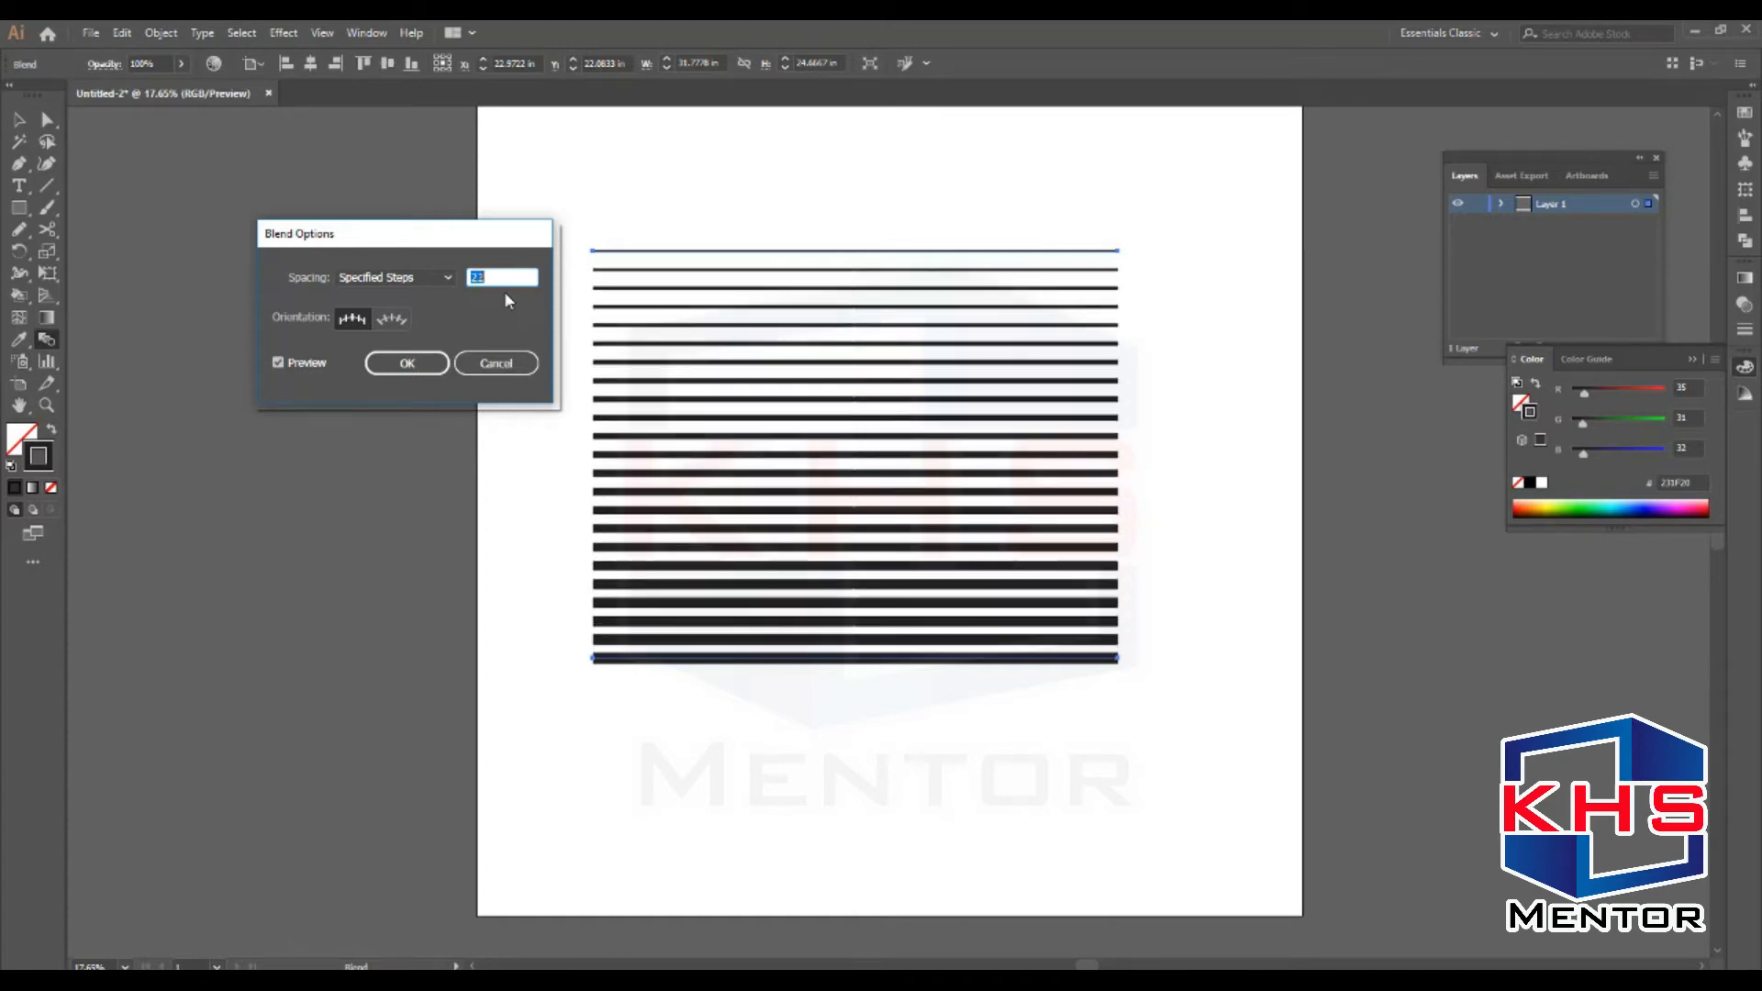
key("Up")
key("Up")
key("Up")
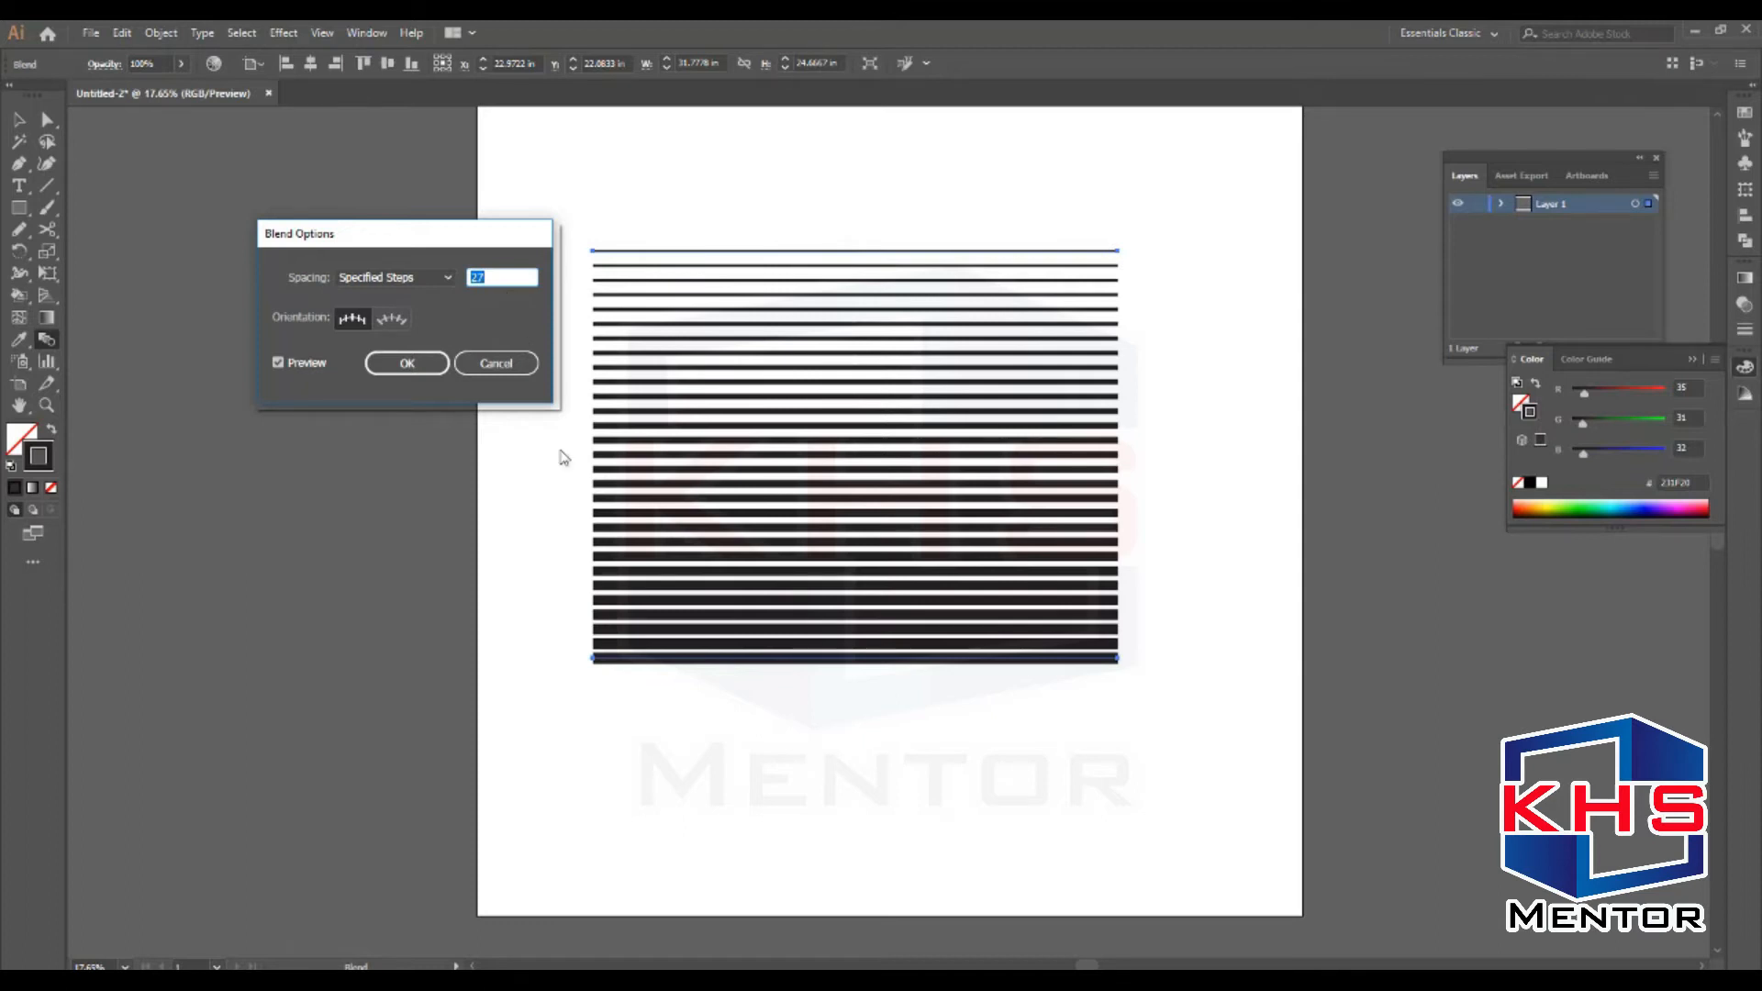
left_click(379, 359)
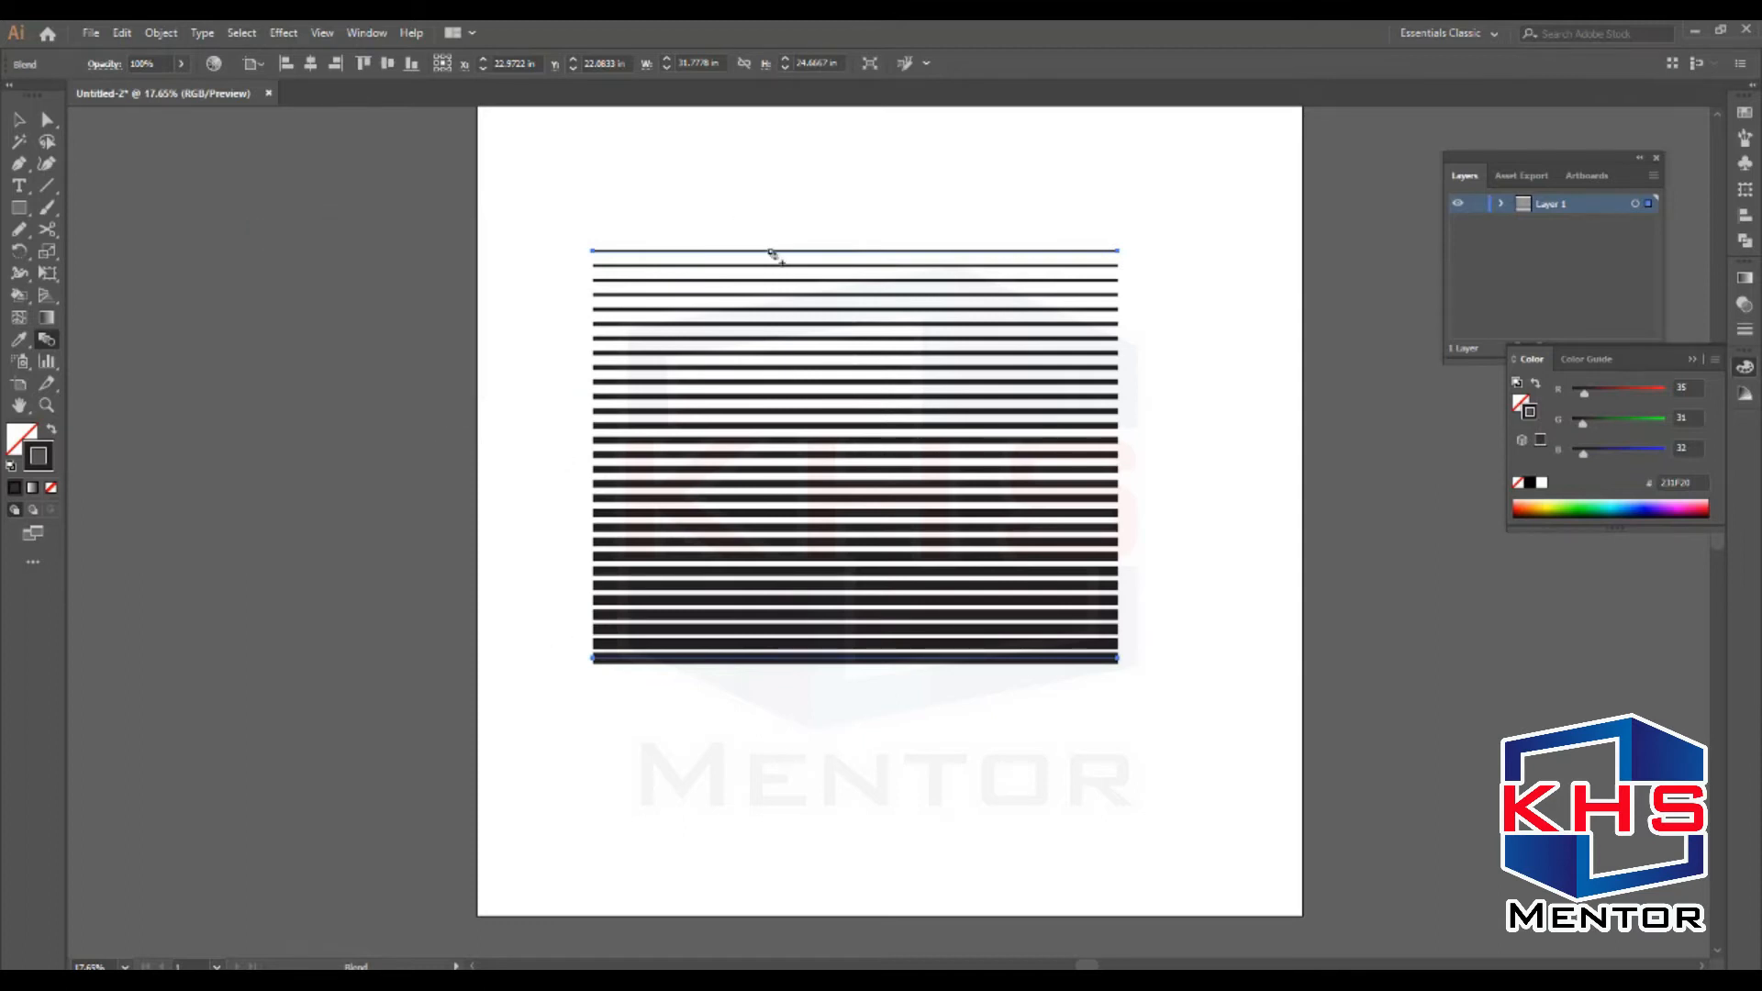
Set the stroke colour of the whole line blend to FF0049 and deselect it
key("v")
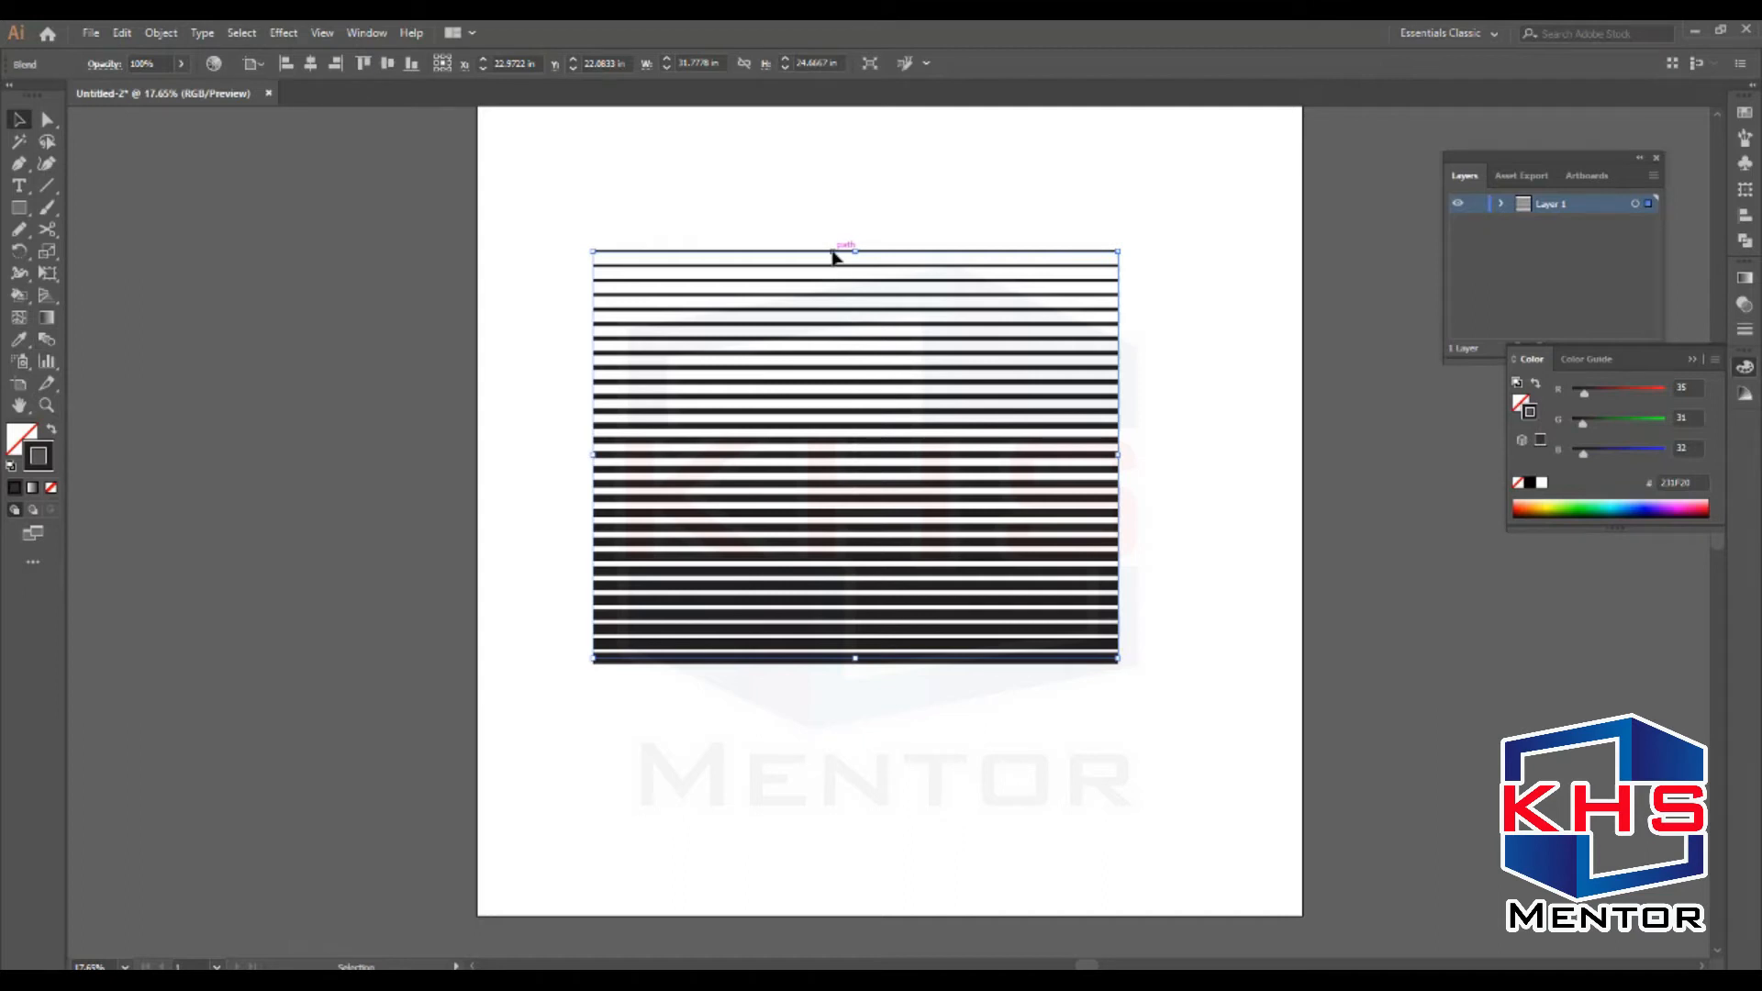
key("a")
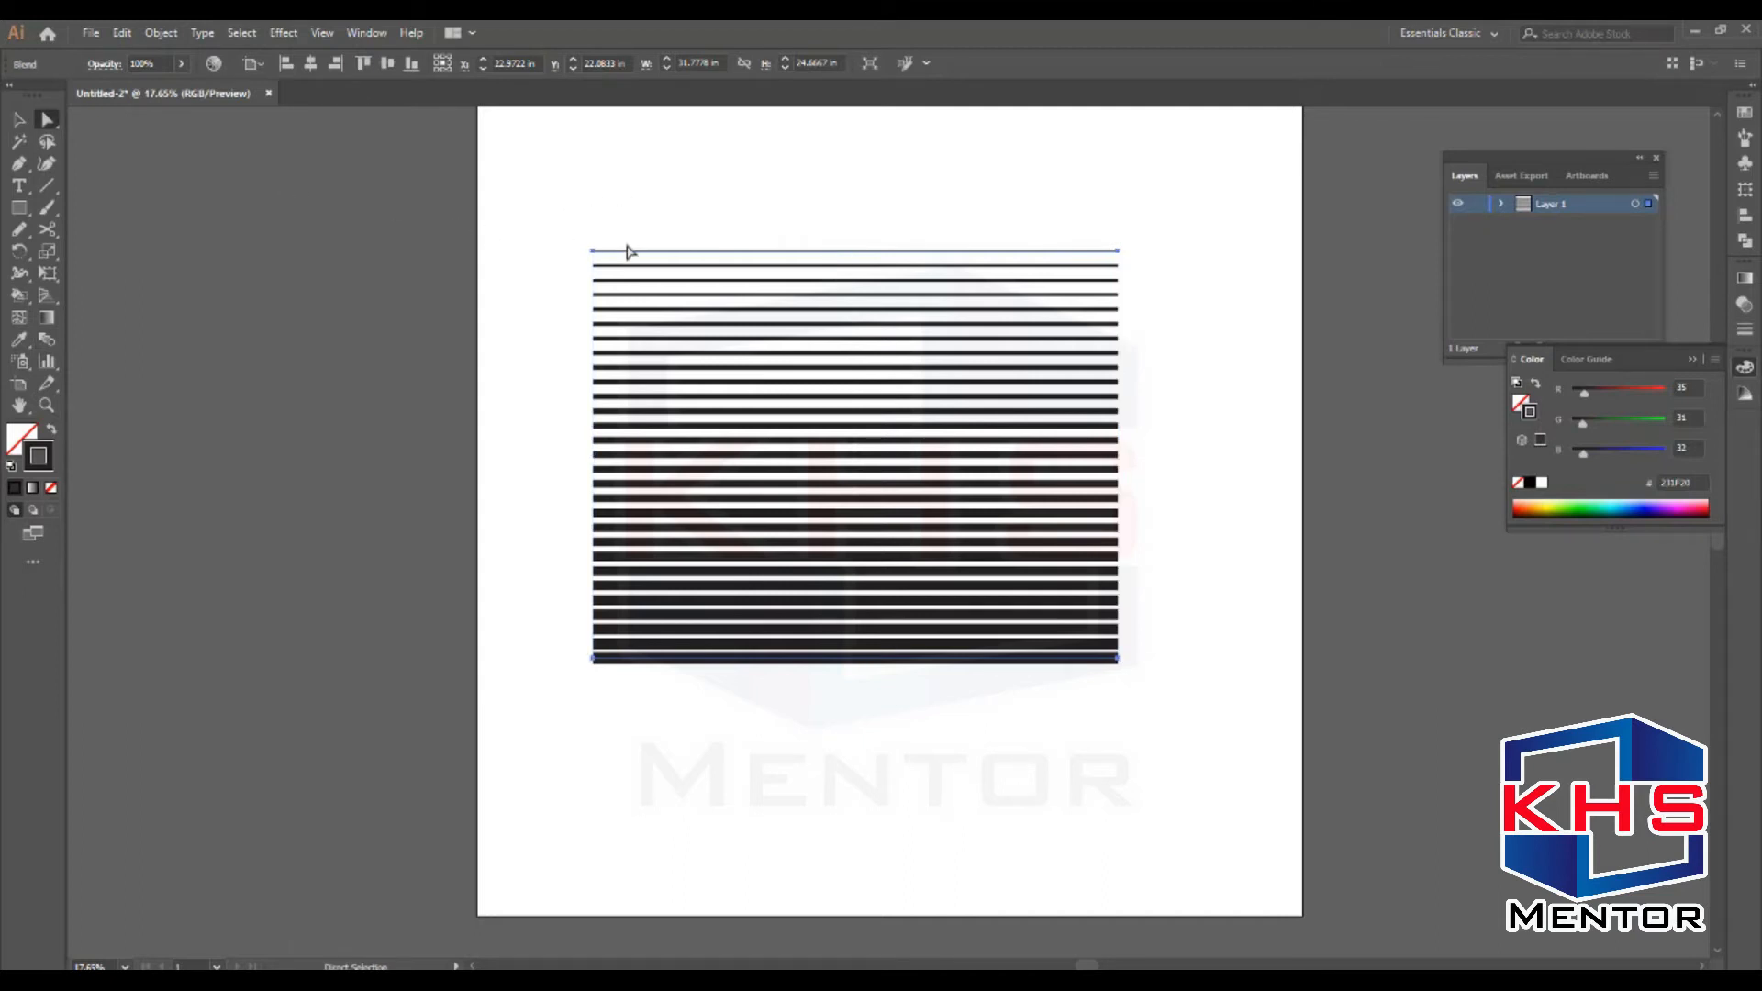
double_click(47, 453)
type("FF0049")
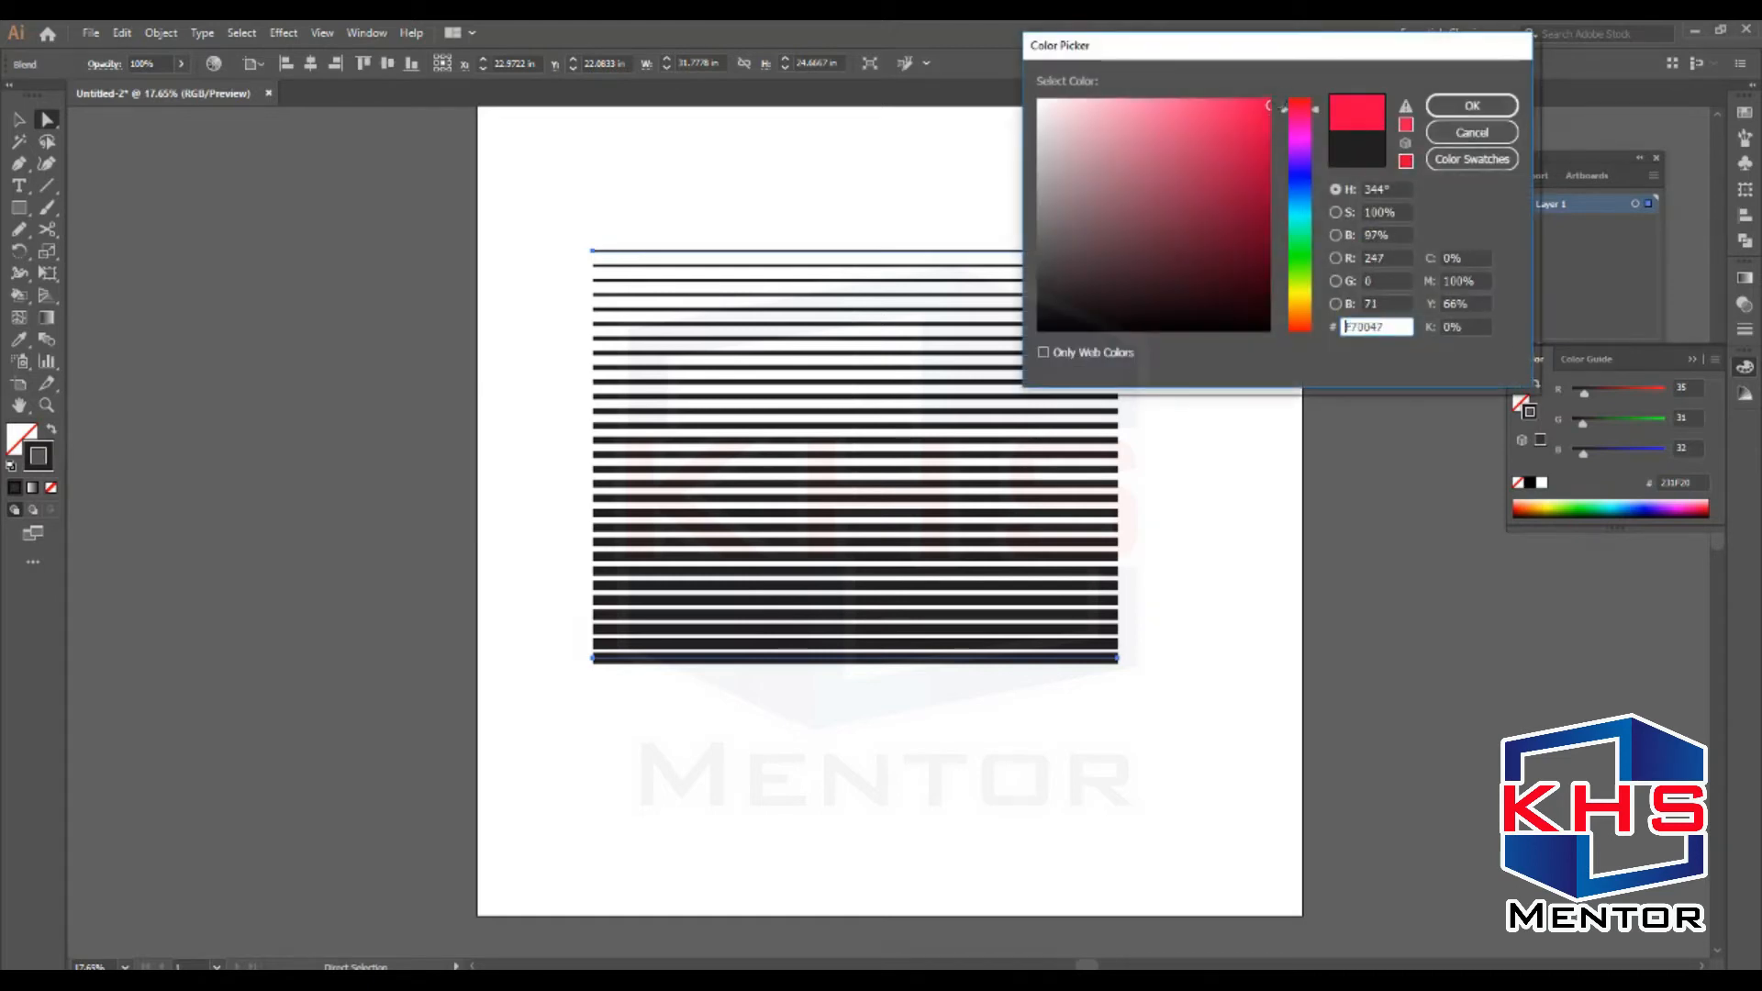
left_click(1473, 106)
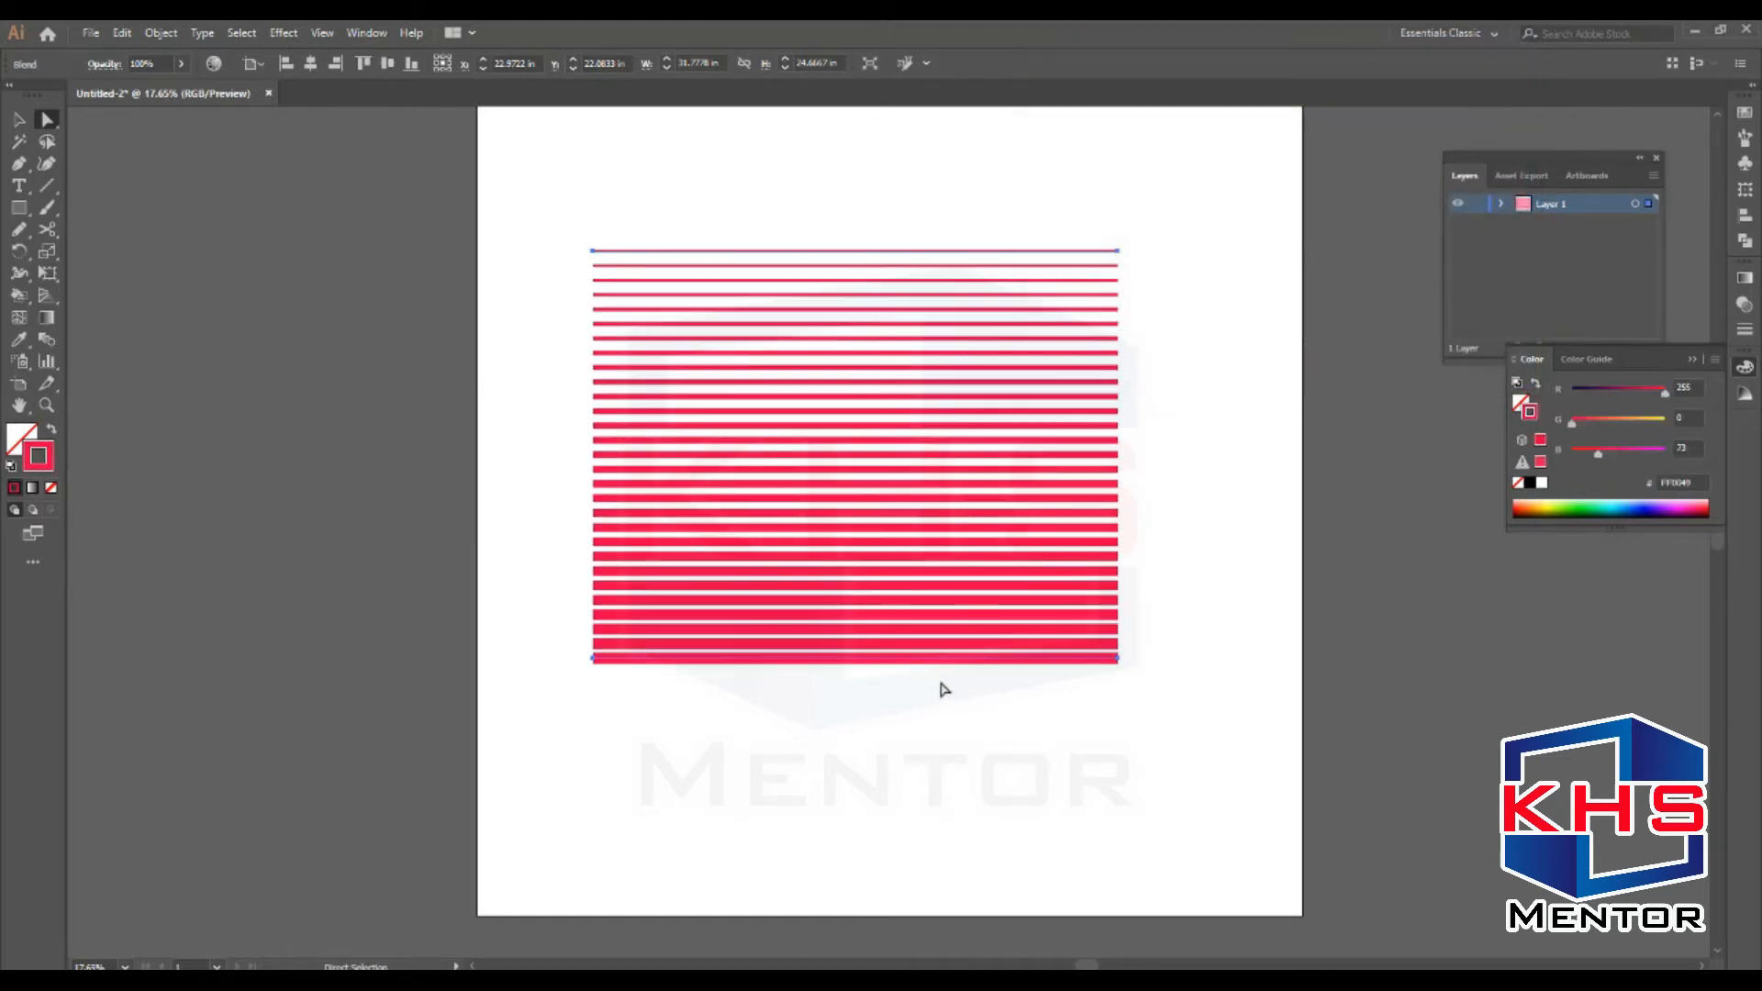
left_click(1170, 308)
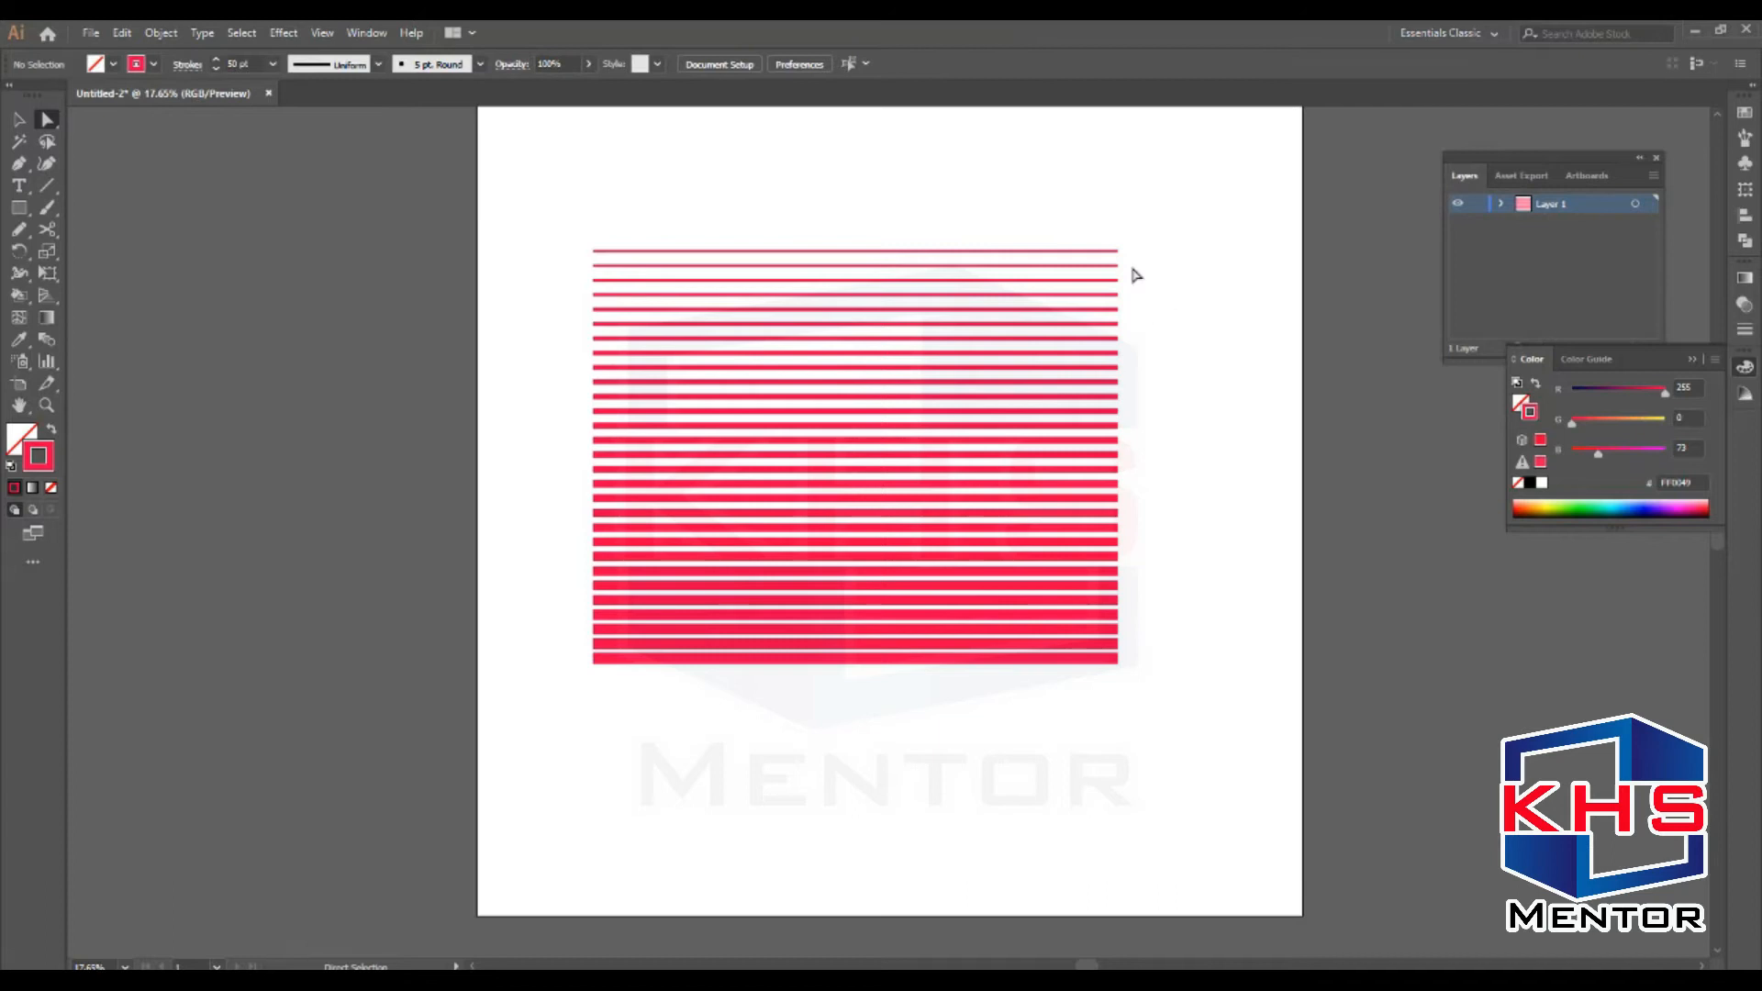
Select only the thick bottom line of the blend and darken its stroke colour to 7C0029
left_click(1072, 658)
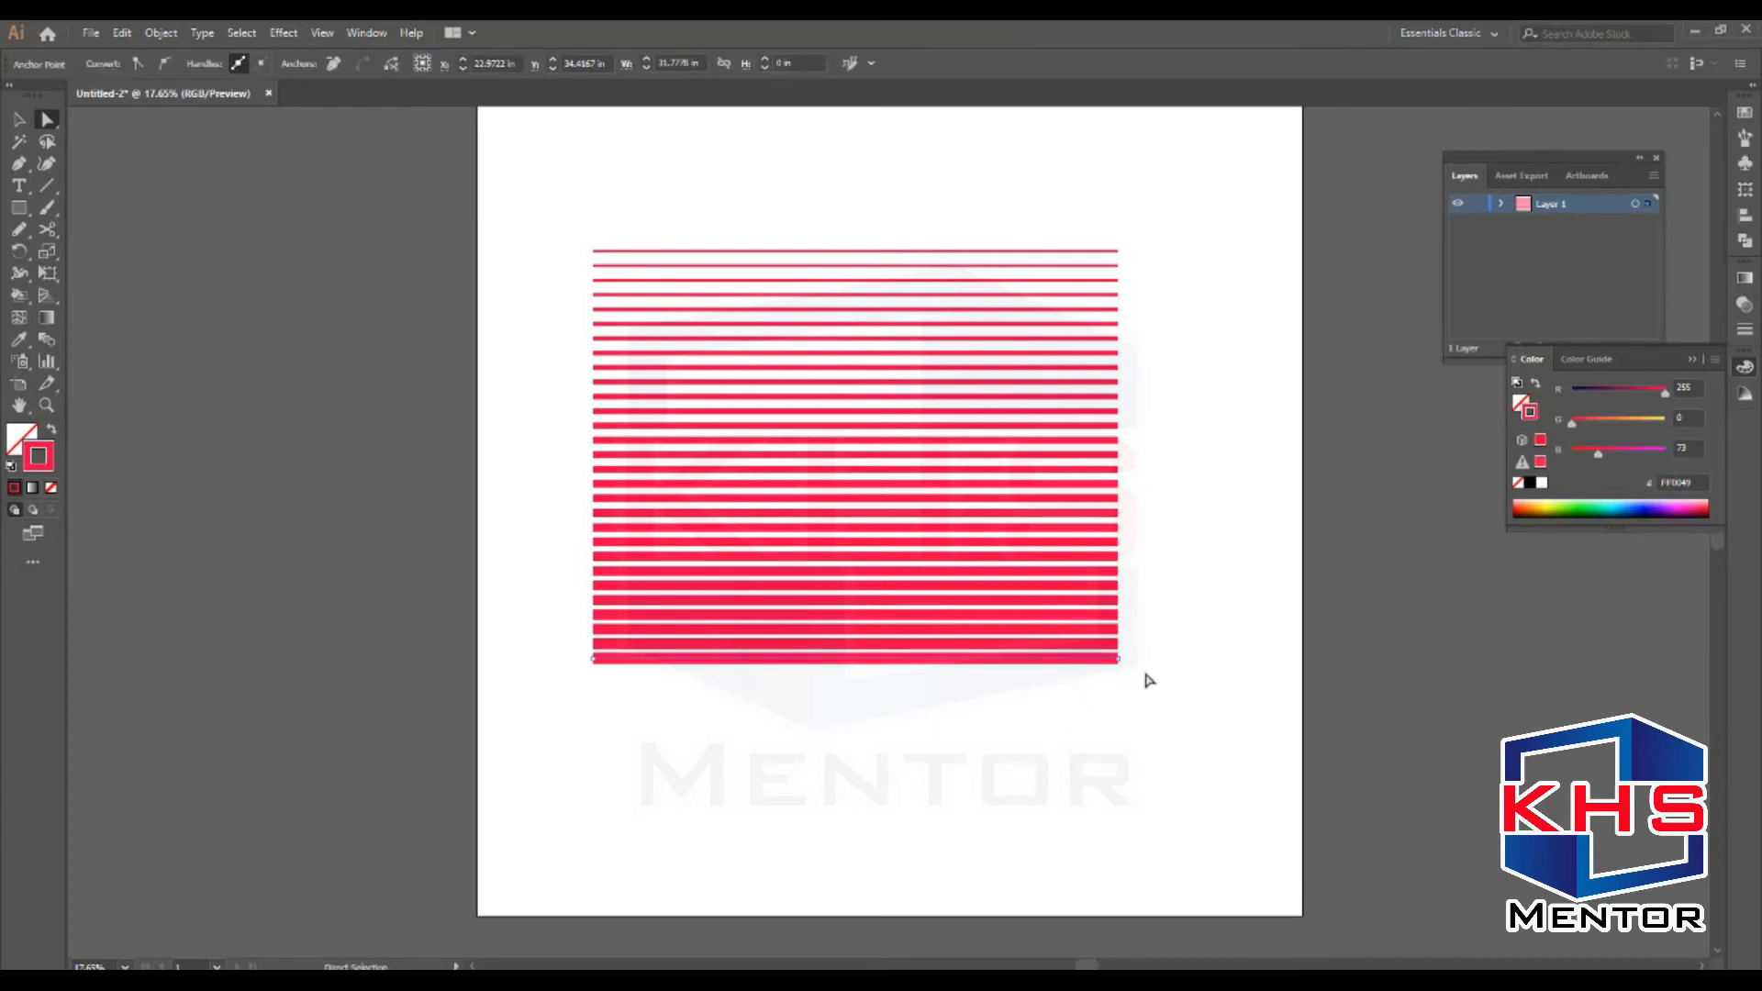
left_click_drag(1146, 655, 588, 689)
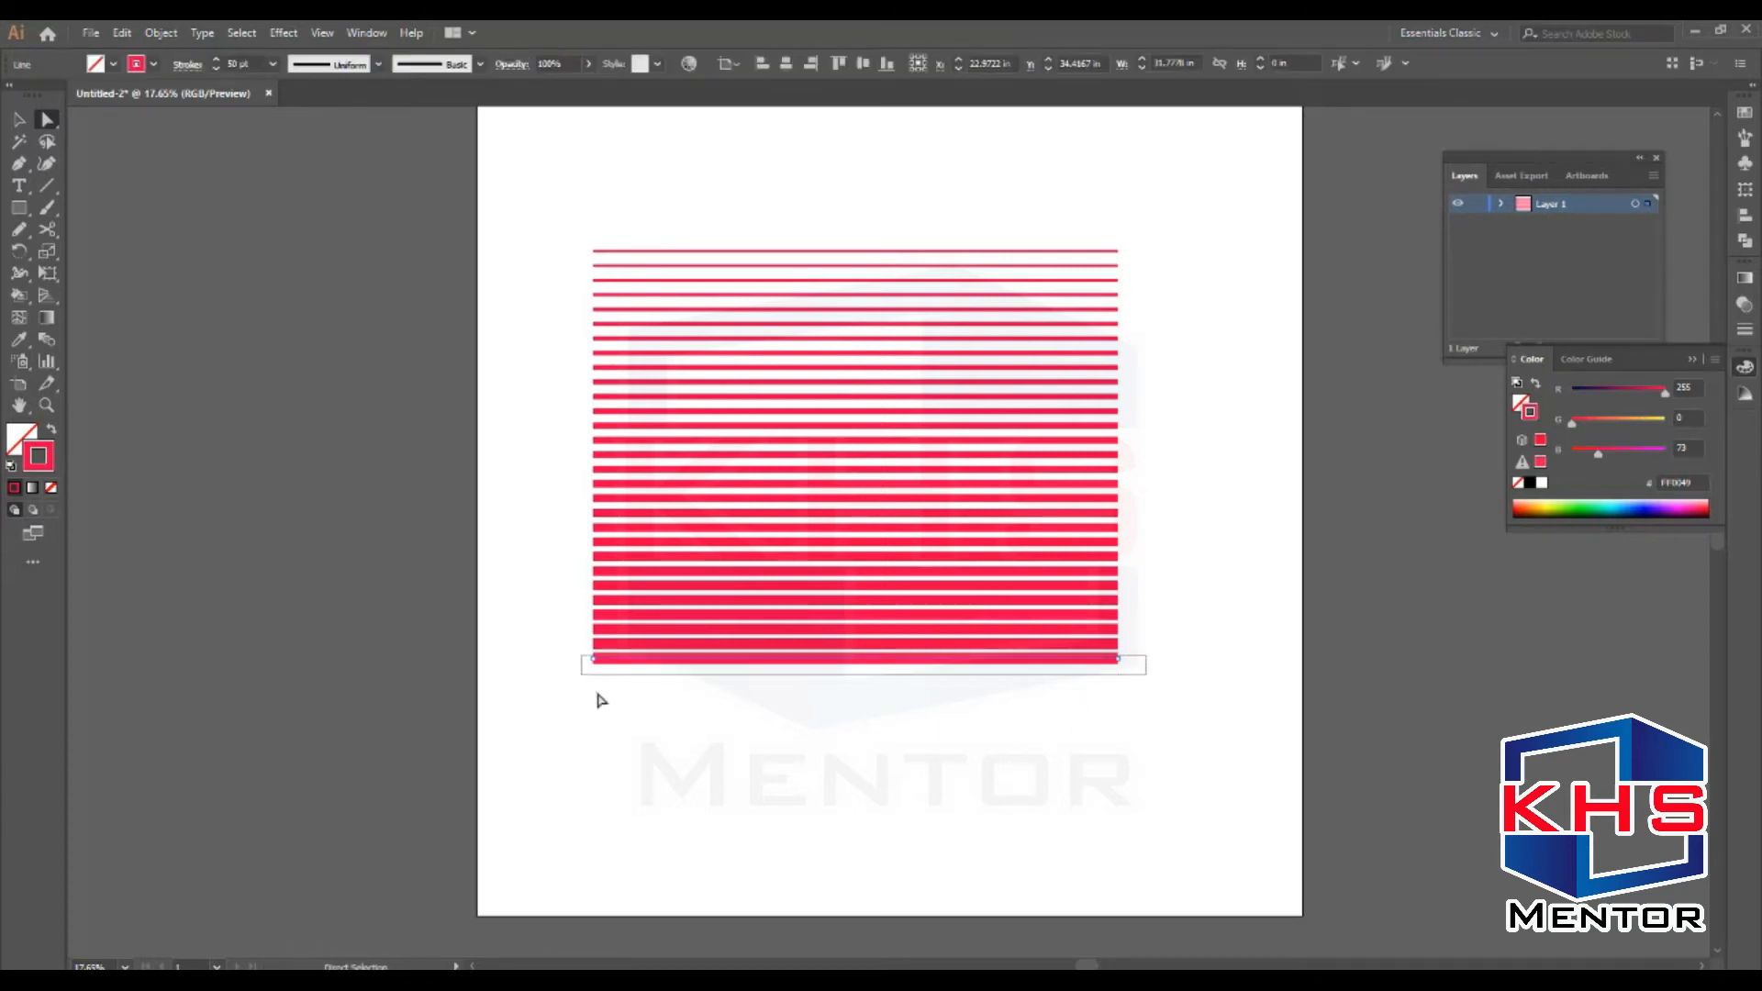
double_click(51, 454)
mouse_move(1256, 294)
left_mouse_down()
mouse_move(1251, 263)
mouse_move(1263, 278)
left_mouse_up()
left_click_drag(1260, 202, 1274, 217)
left_click(1471, 107)
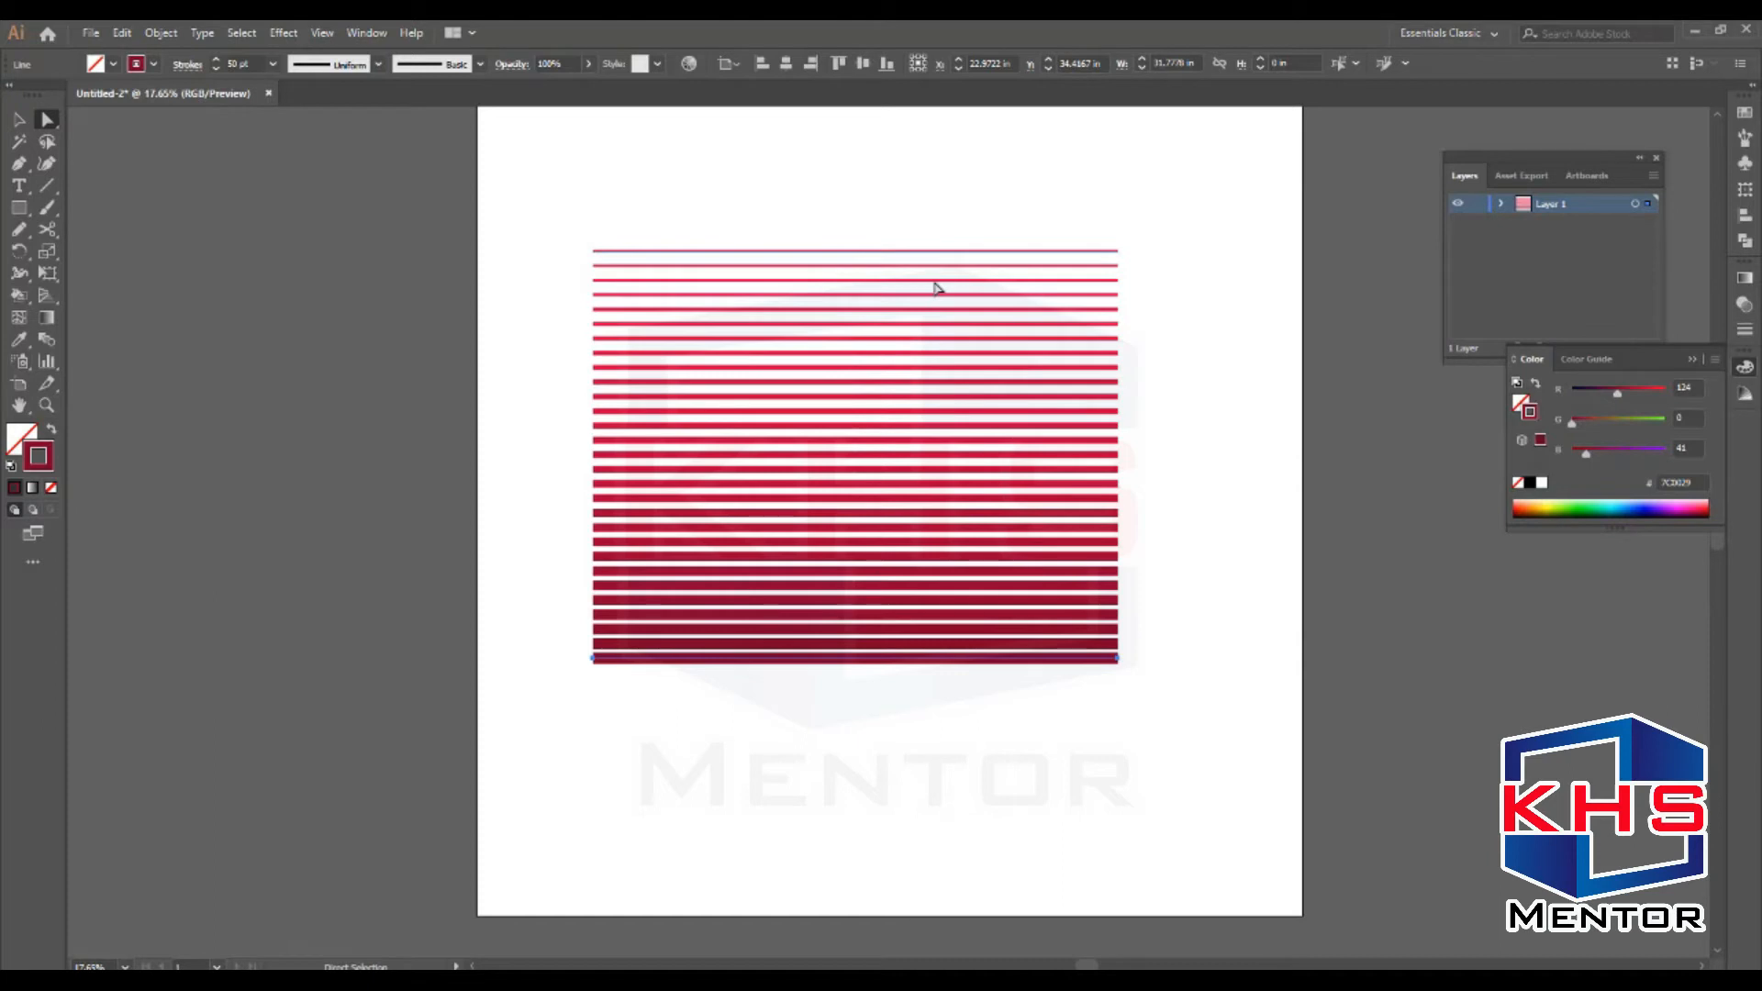
Move the right end of the thin line up and inward, and the thick line's right end down and inward, to fan out the blend
left_click(1119, 252)
left_click_drag(1119, 254, 827, 151)
left_click(1117, 658)
left_click_drag(1117, 661, 695, 771)
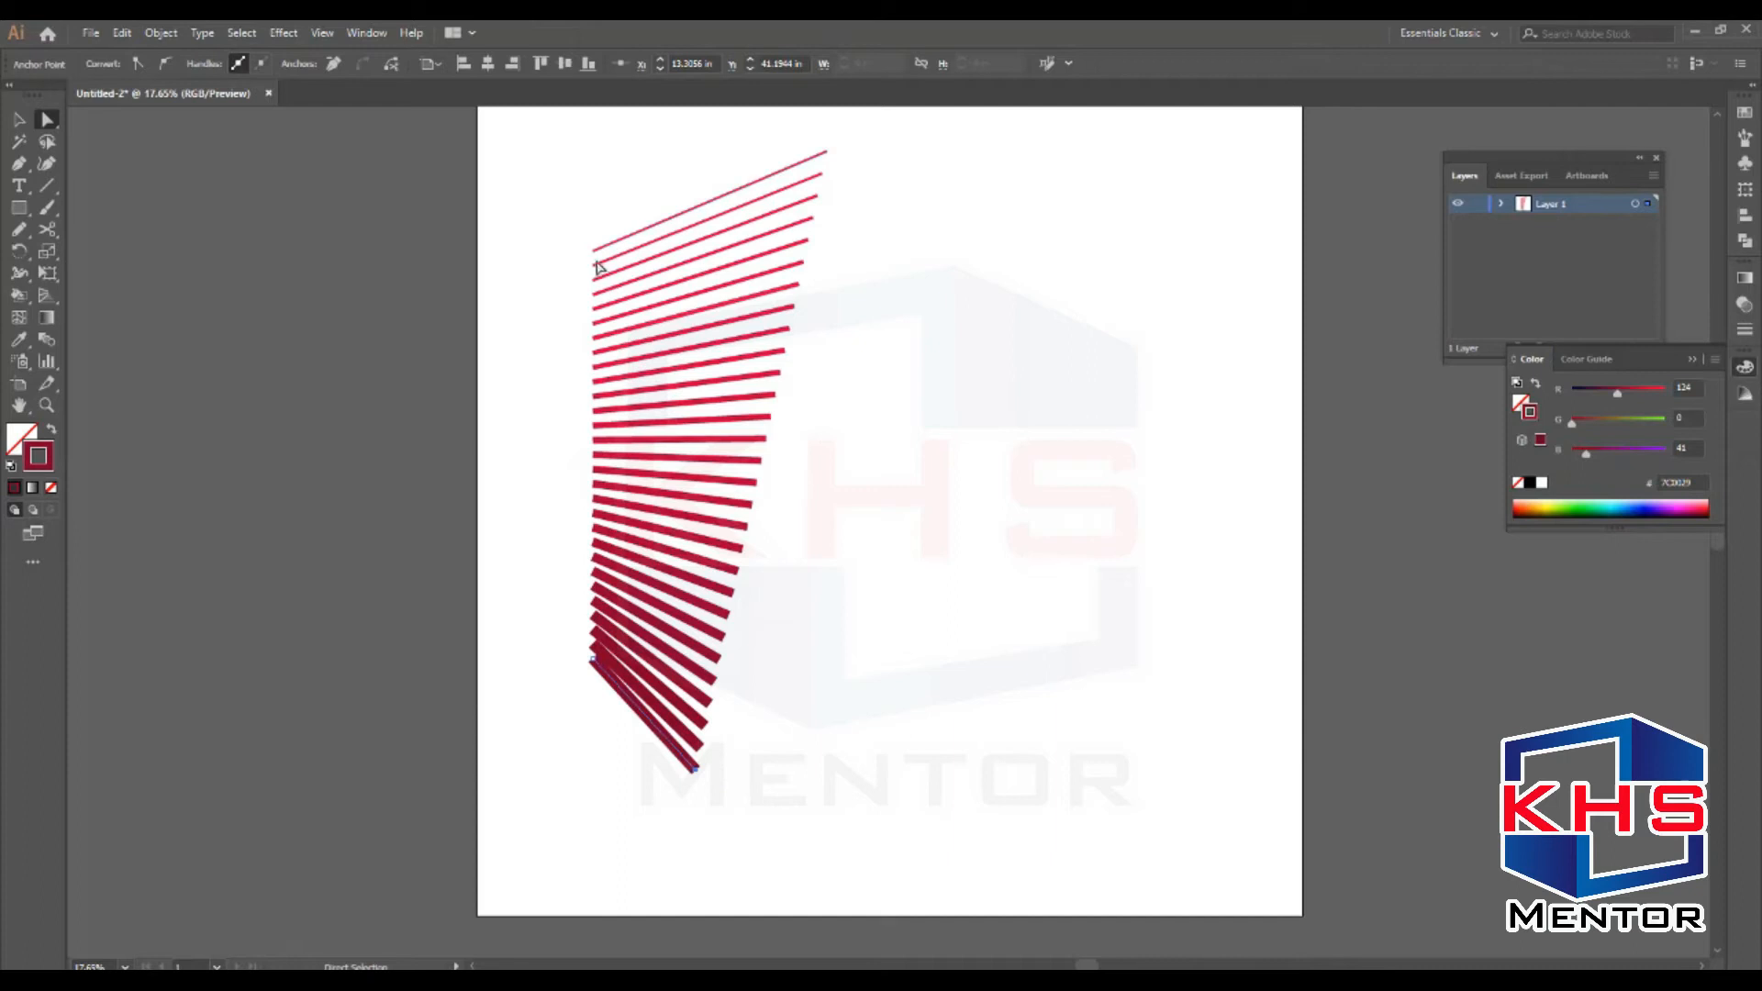
Twist the blend by moving the thin line's left end across to the lower right and the thick line's left end slightly up and outward
left_click_drag(592, 249, 1007, 566)
left_click_drag(593, 659, 509, 610)
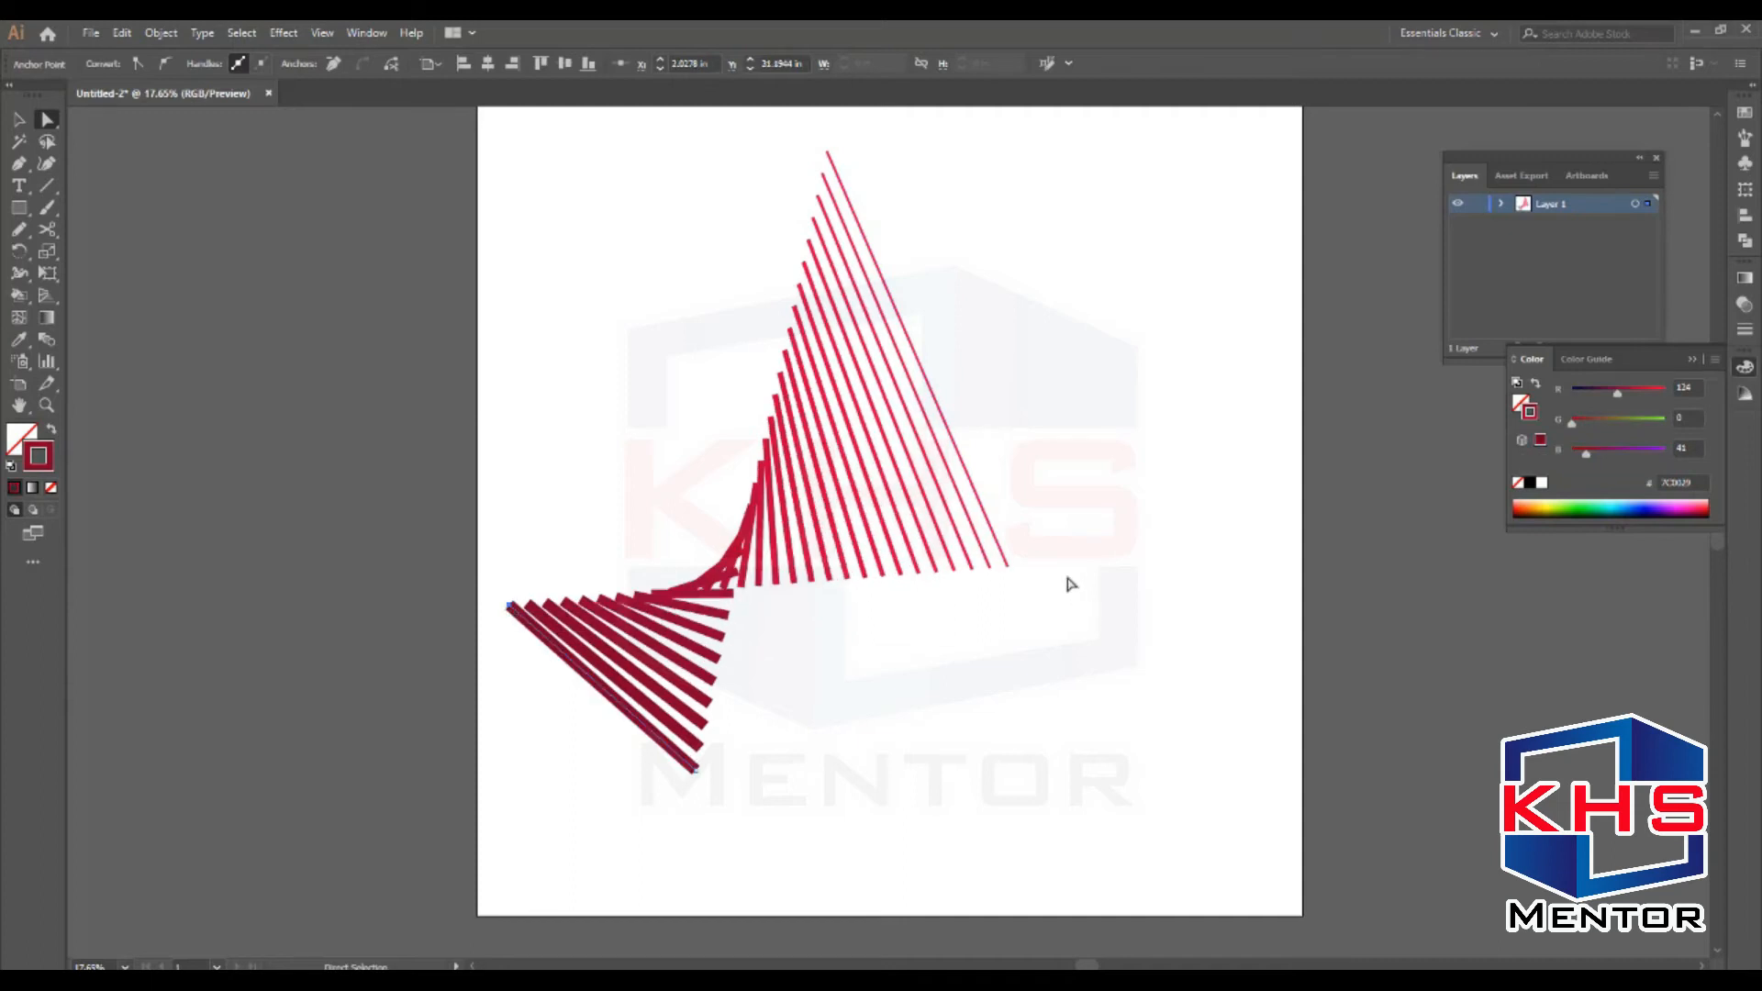
key("ctrl+minus")
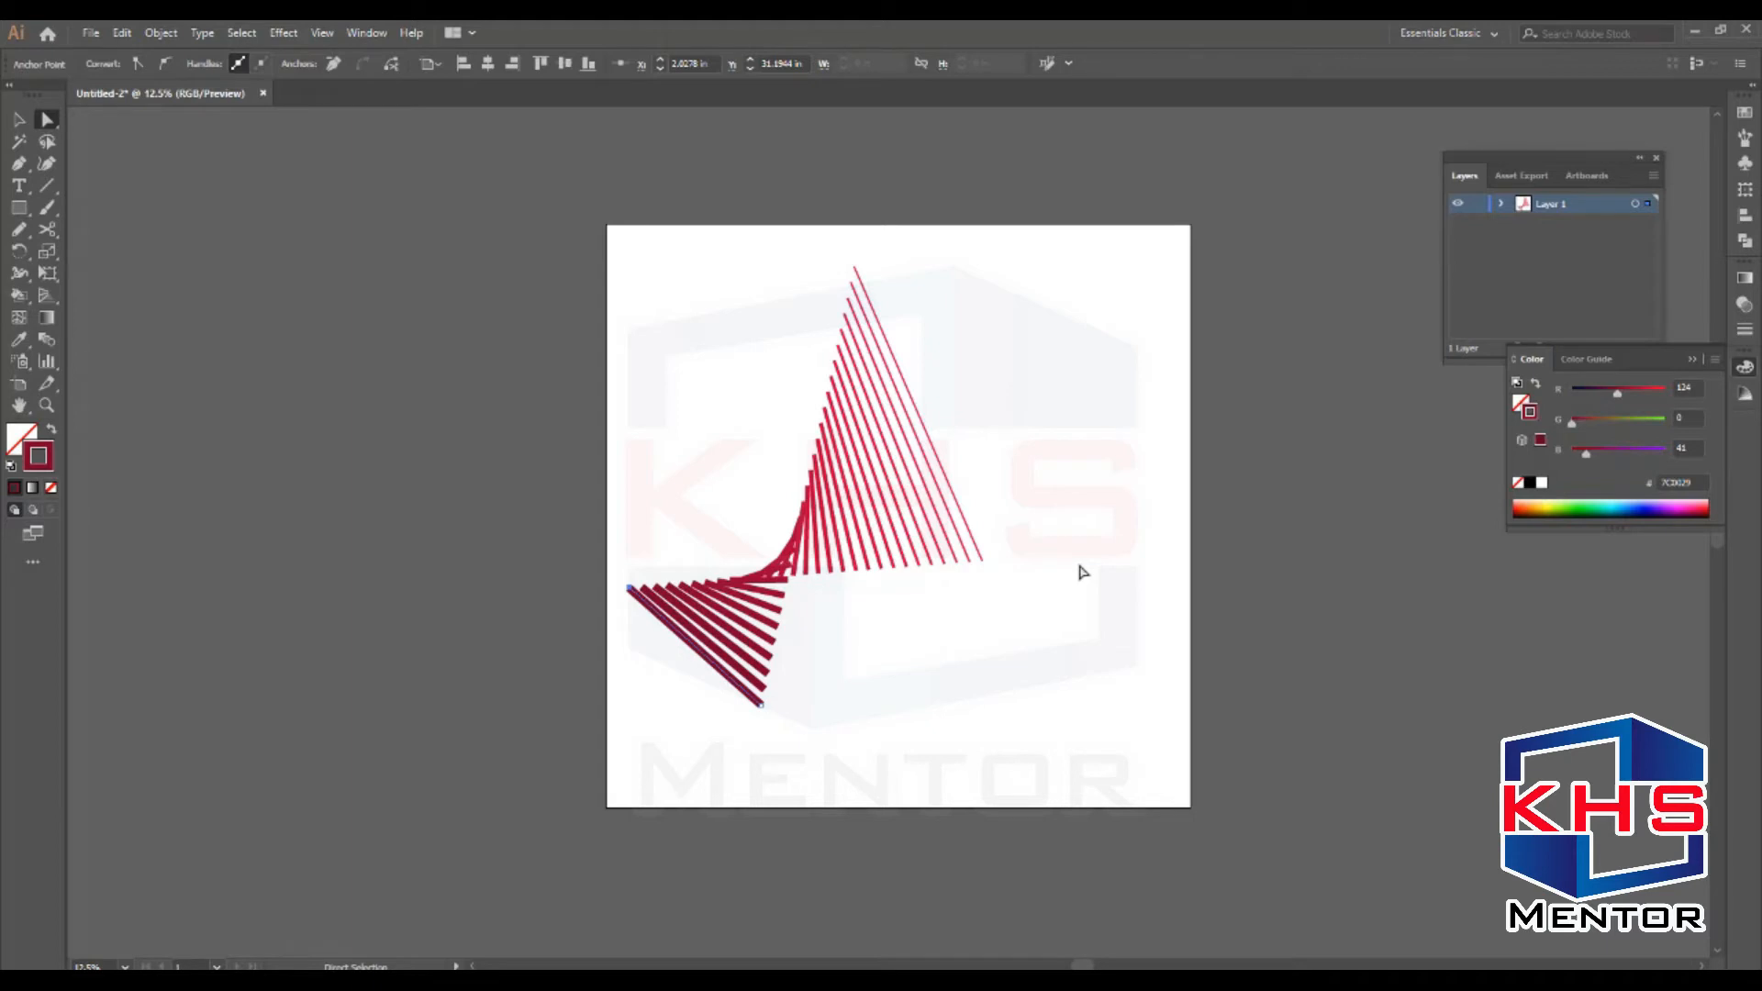
Clear the line blend and draw a square about 4.28 in wide near the top of the artboard with a 5 pt stroke
key("F9")
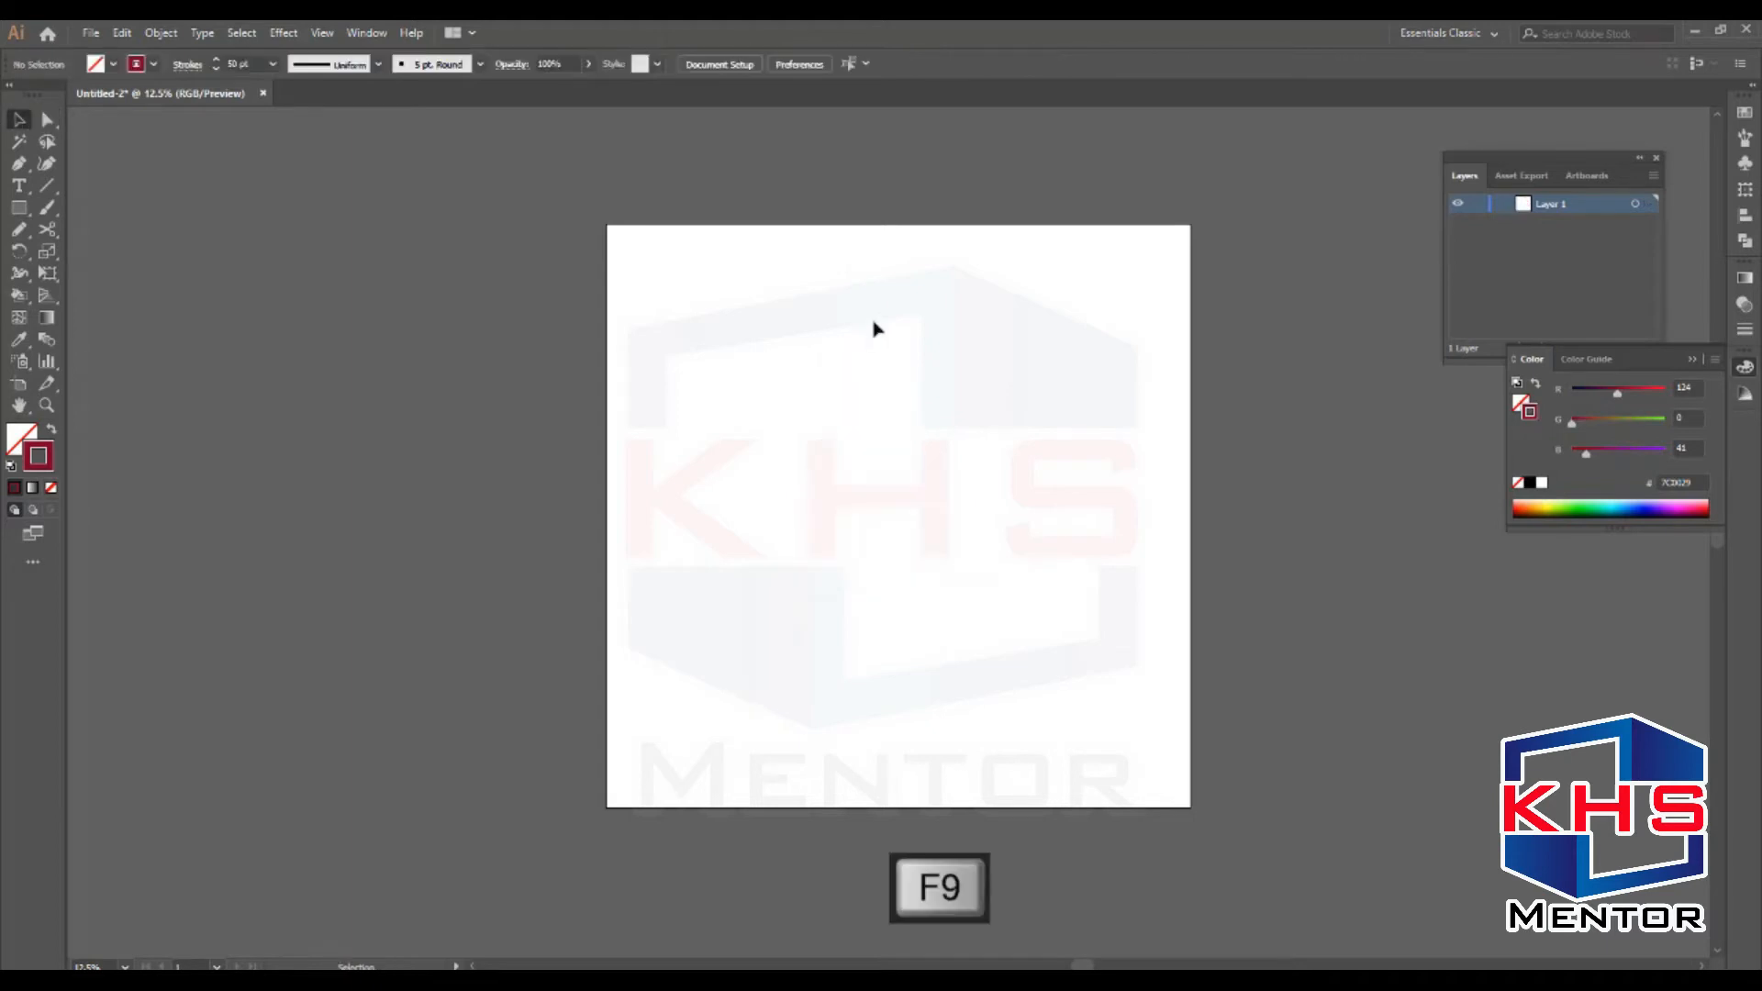
left_click(20, 209)
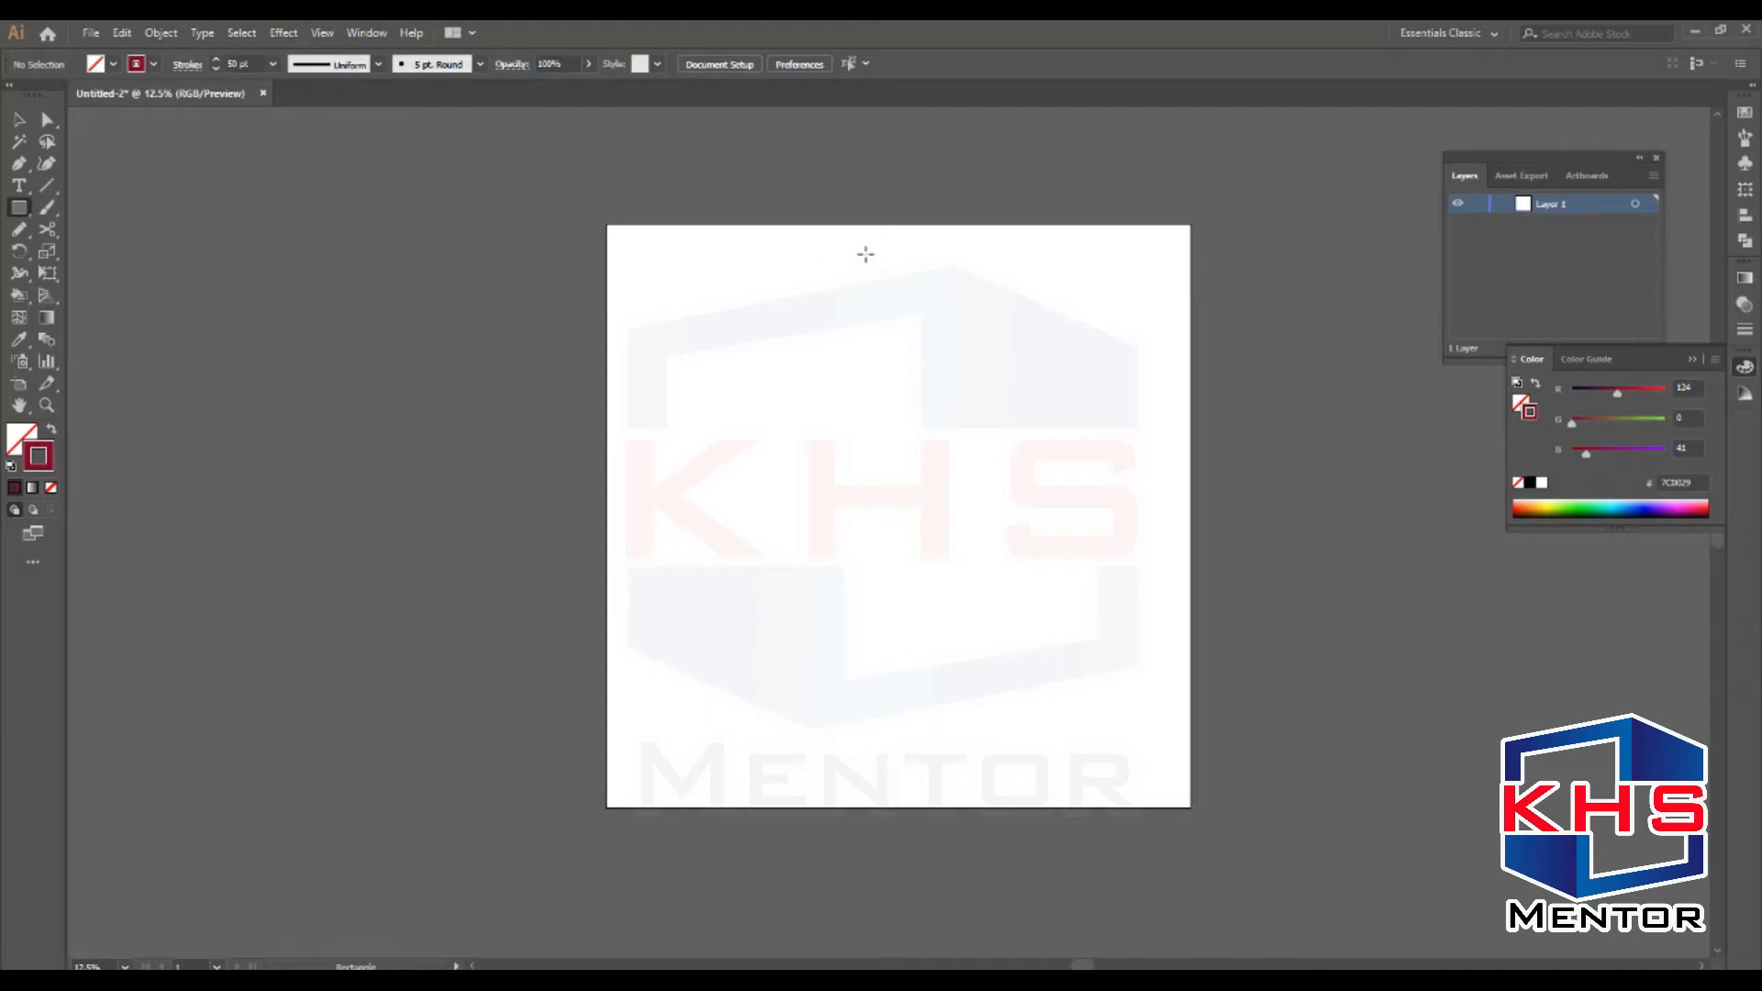
left_click_drag(782, 270, 839, 326)
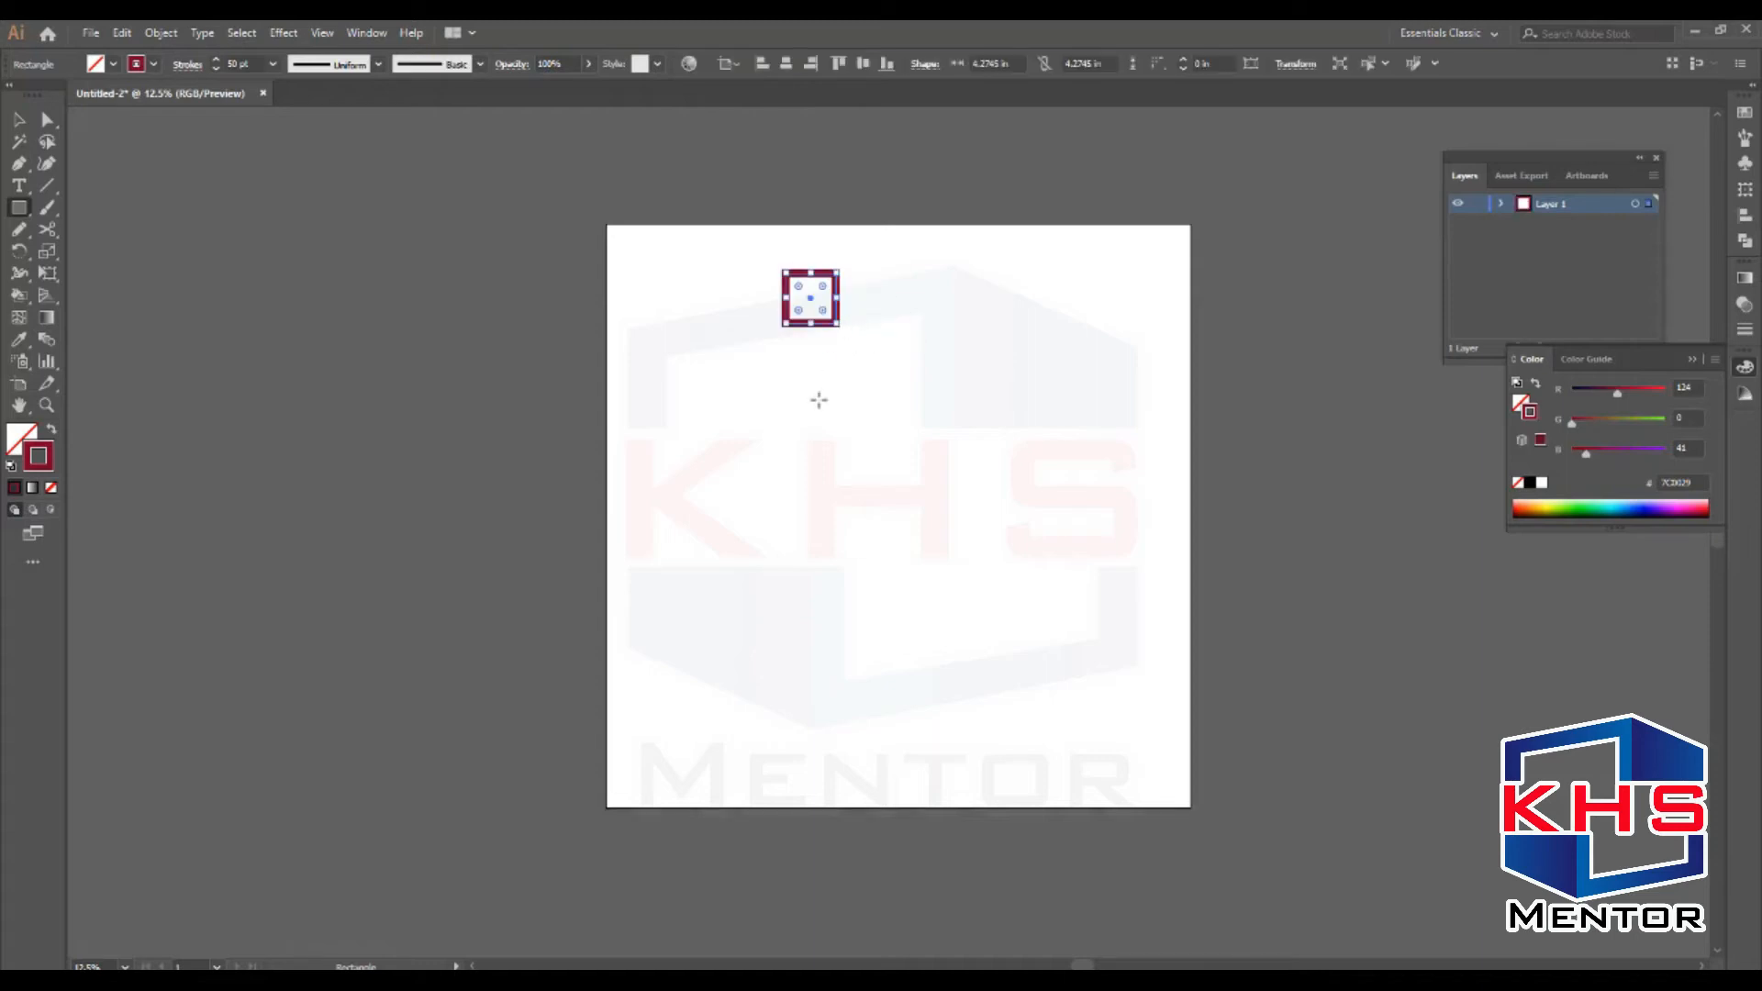
left_click(248, 64)
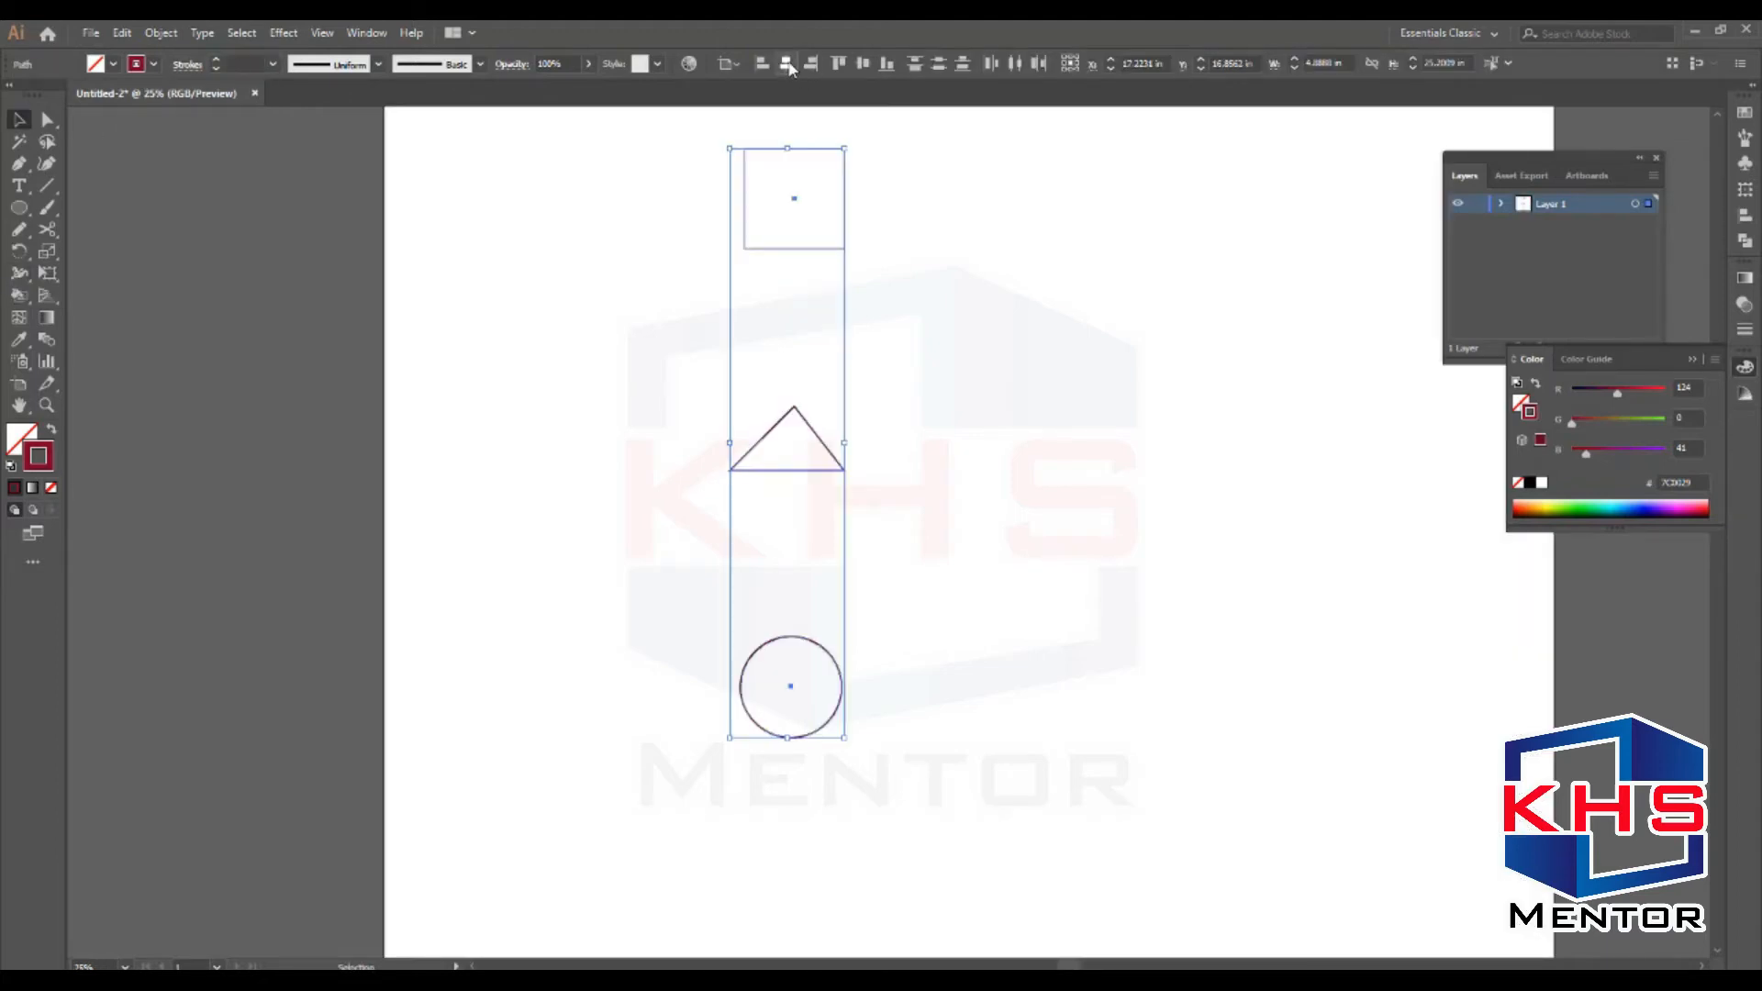
Align the square, triangle and circle to the artboard's horizontal centre and make a blend from all three
left_click(786, 63)
left_click_drag(965, 303, 698, 346)
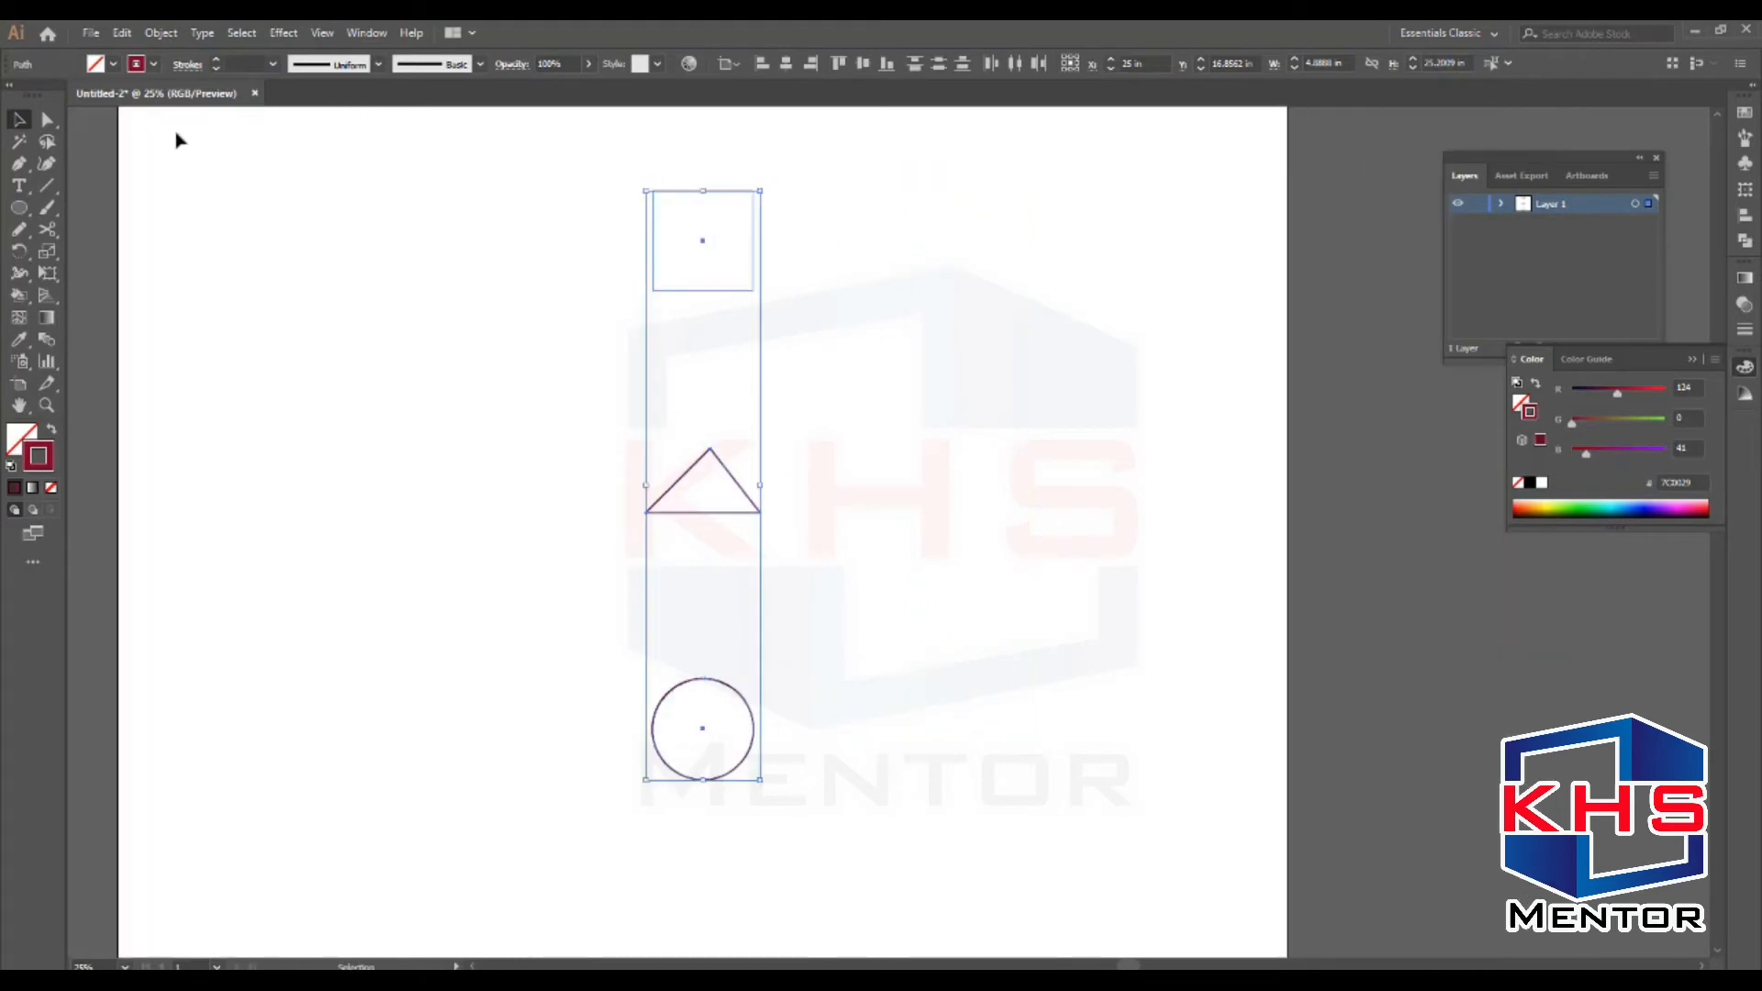
left_click_drag(874, 154, 606, 845)
left_click(166, 35)
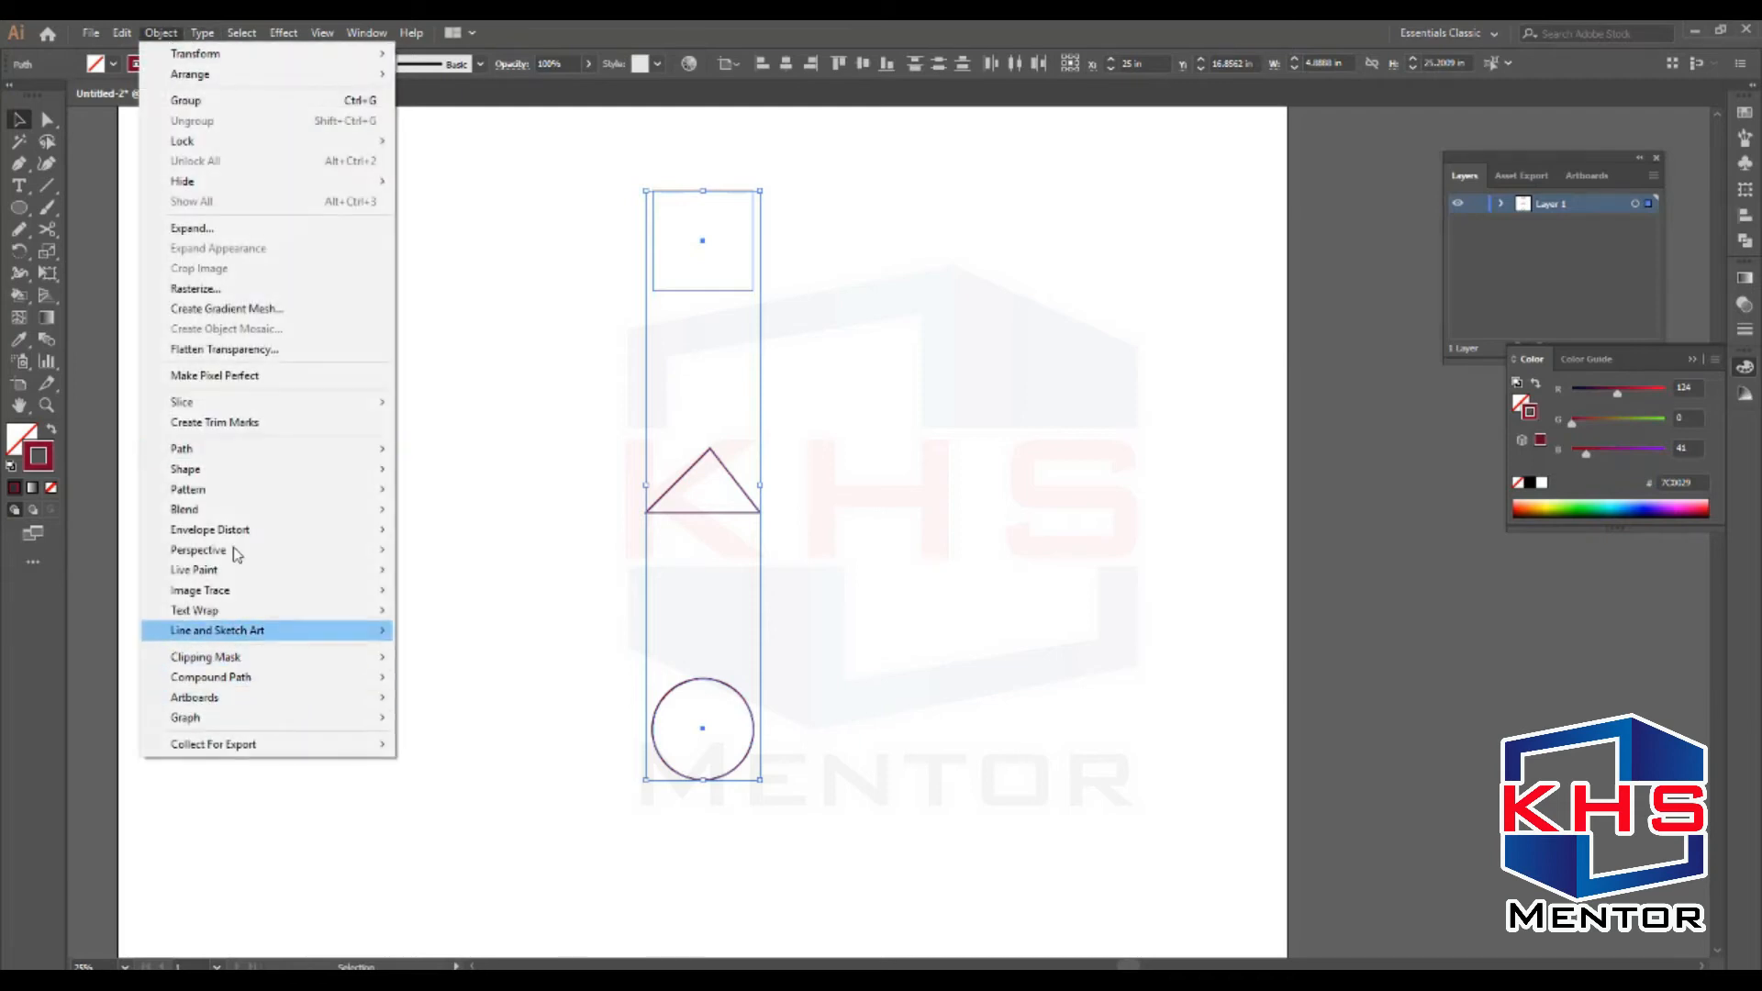
mouse_move(236, 509)
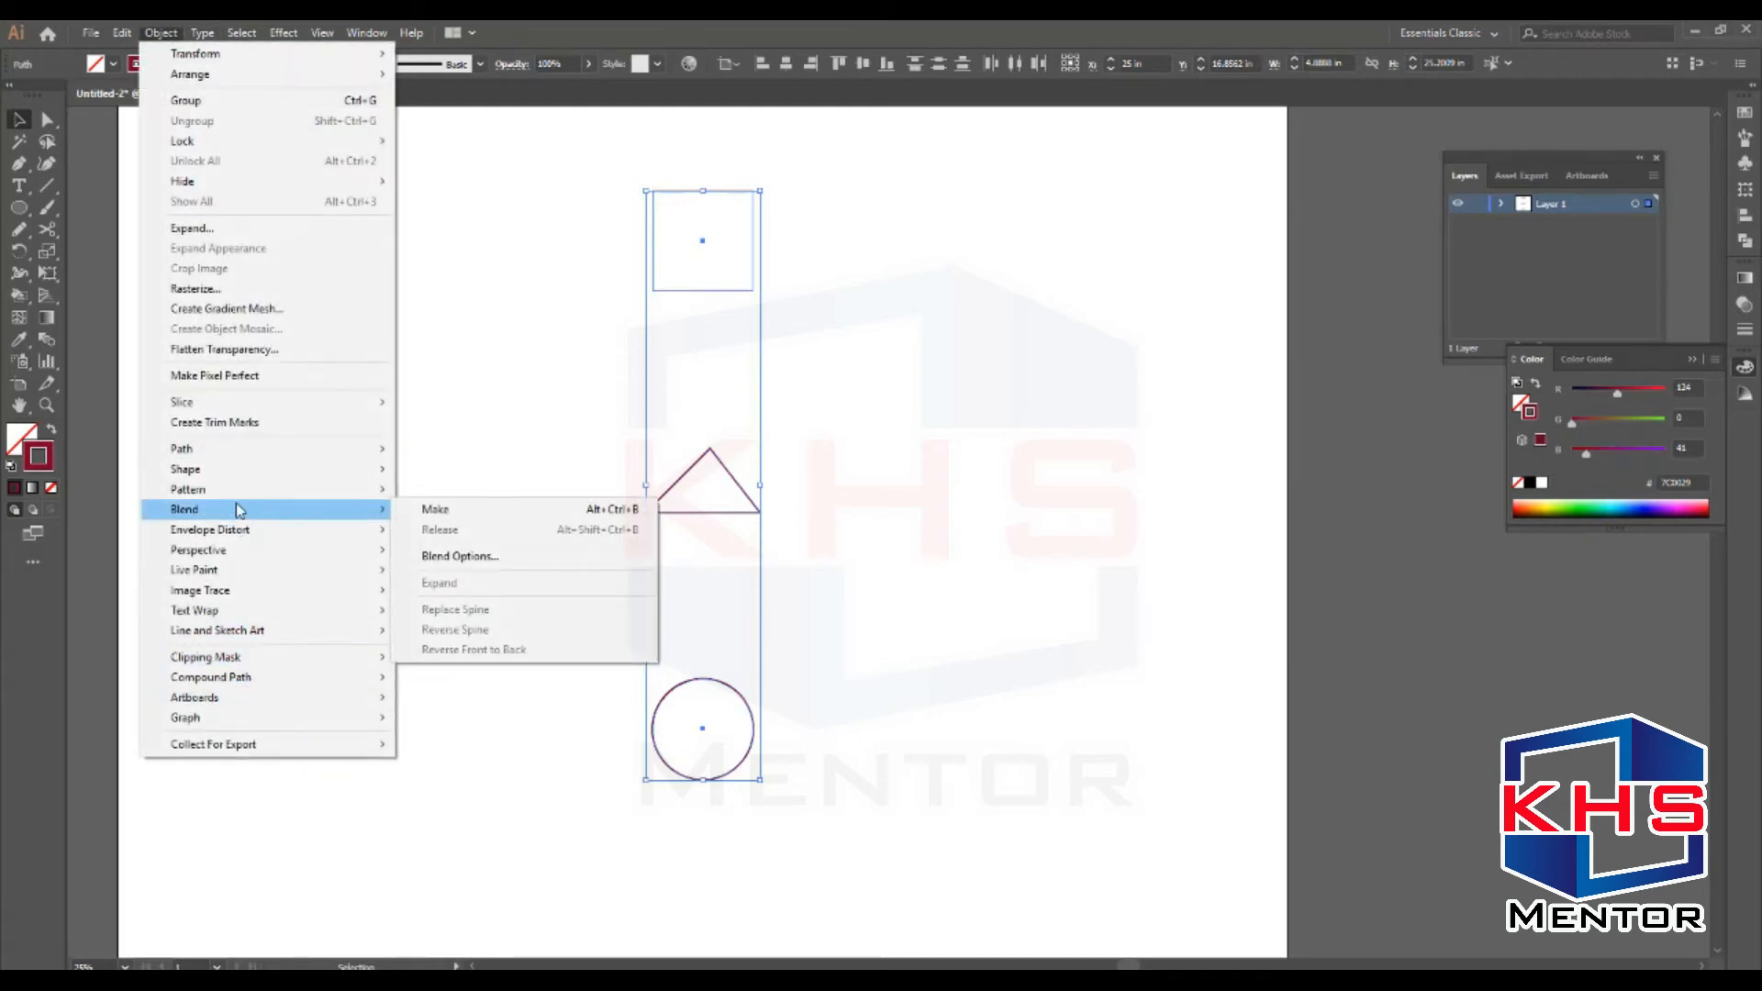
left_click(610, 515)
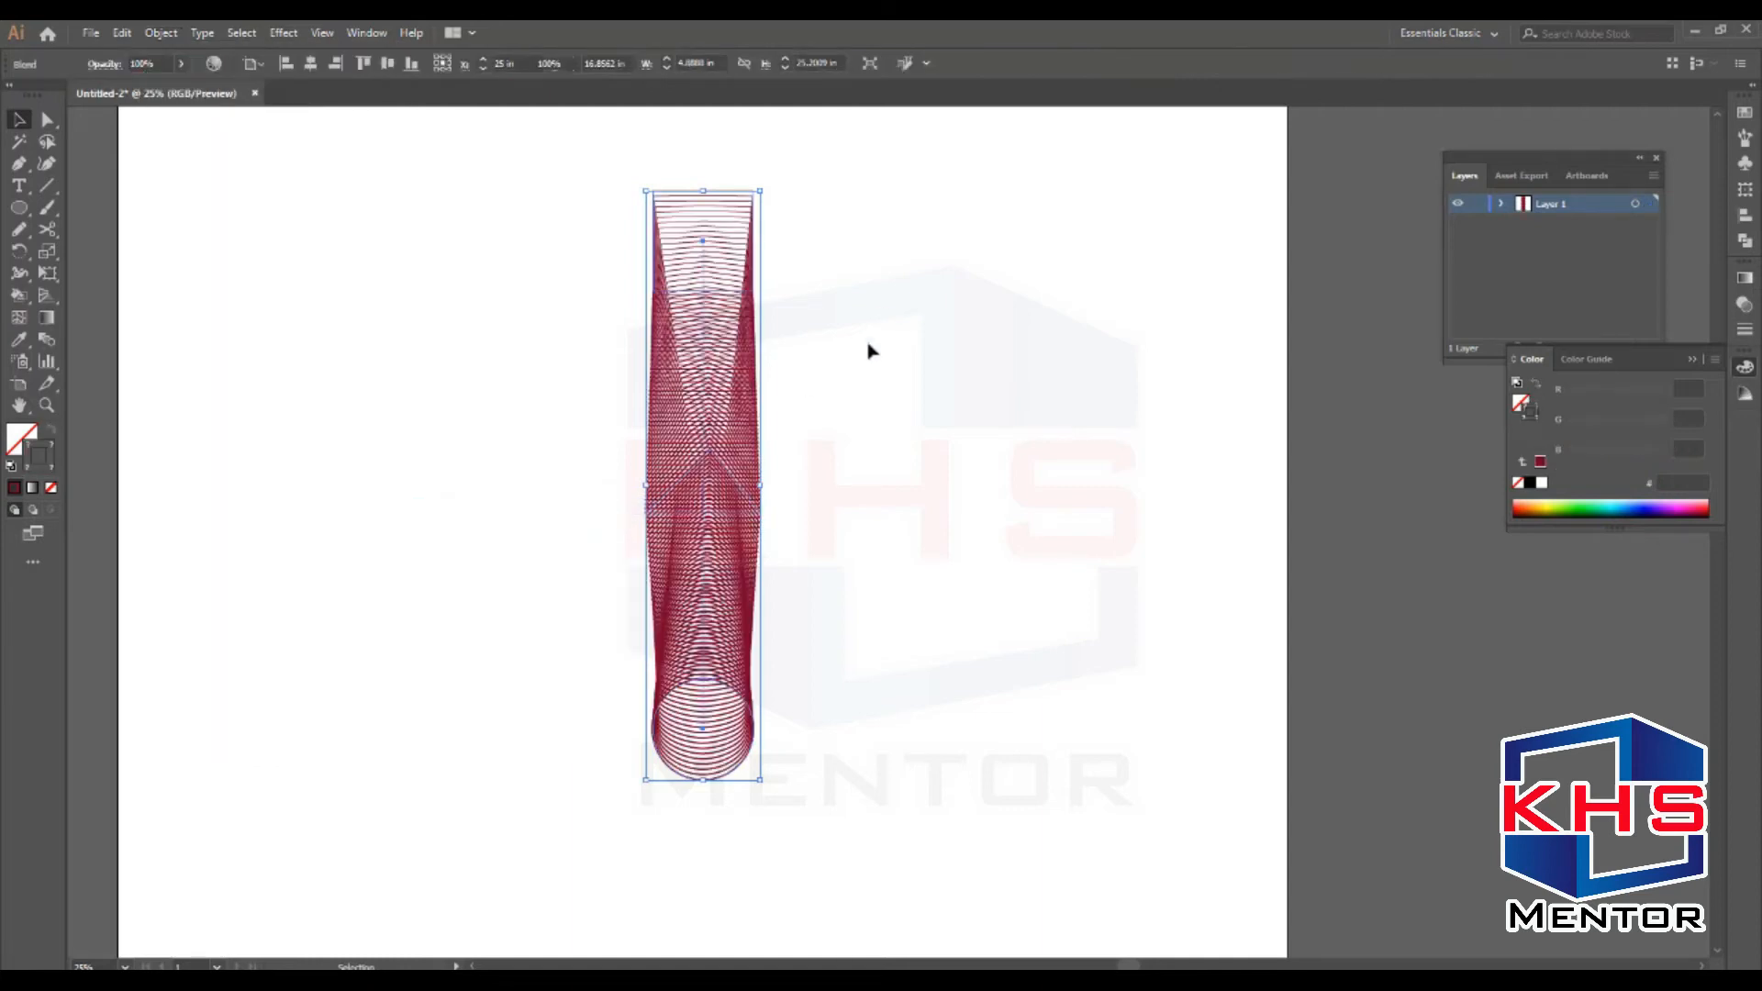
left_click(836, 612)
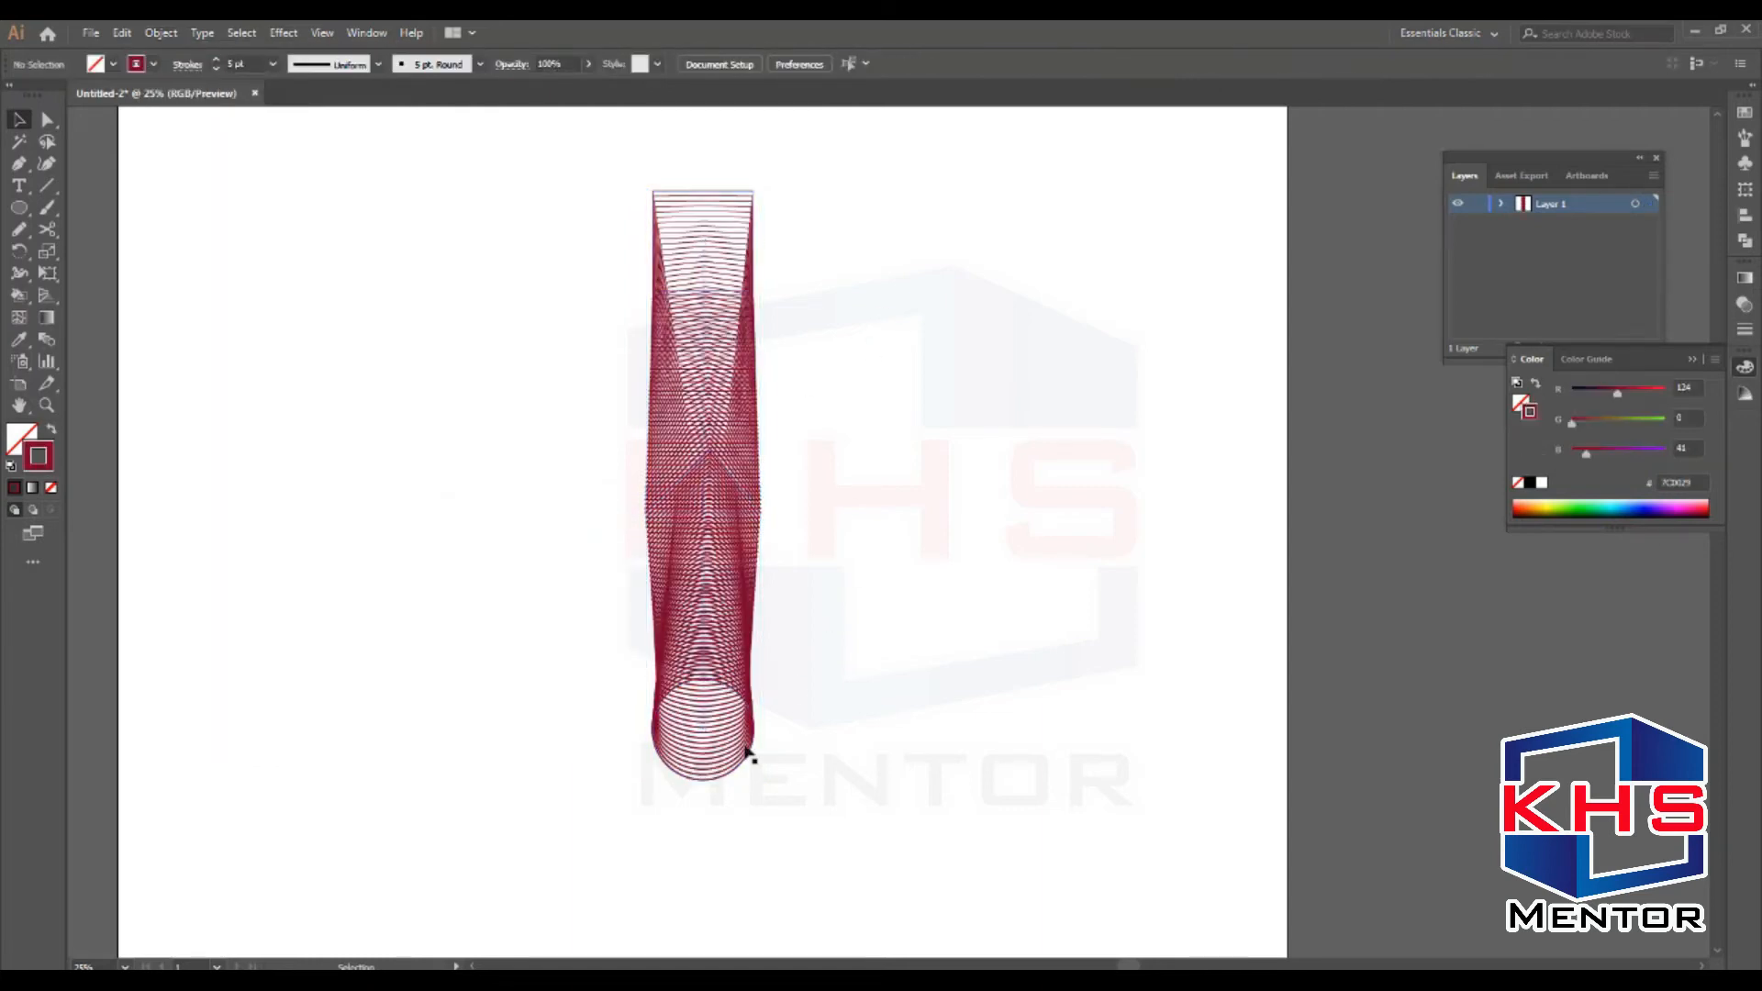
Set the three-shape blend's spacing to 7 specified steps with the preview turned on
left_click(697, 467)
double_click(53, 347)
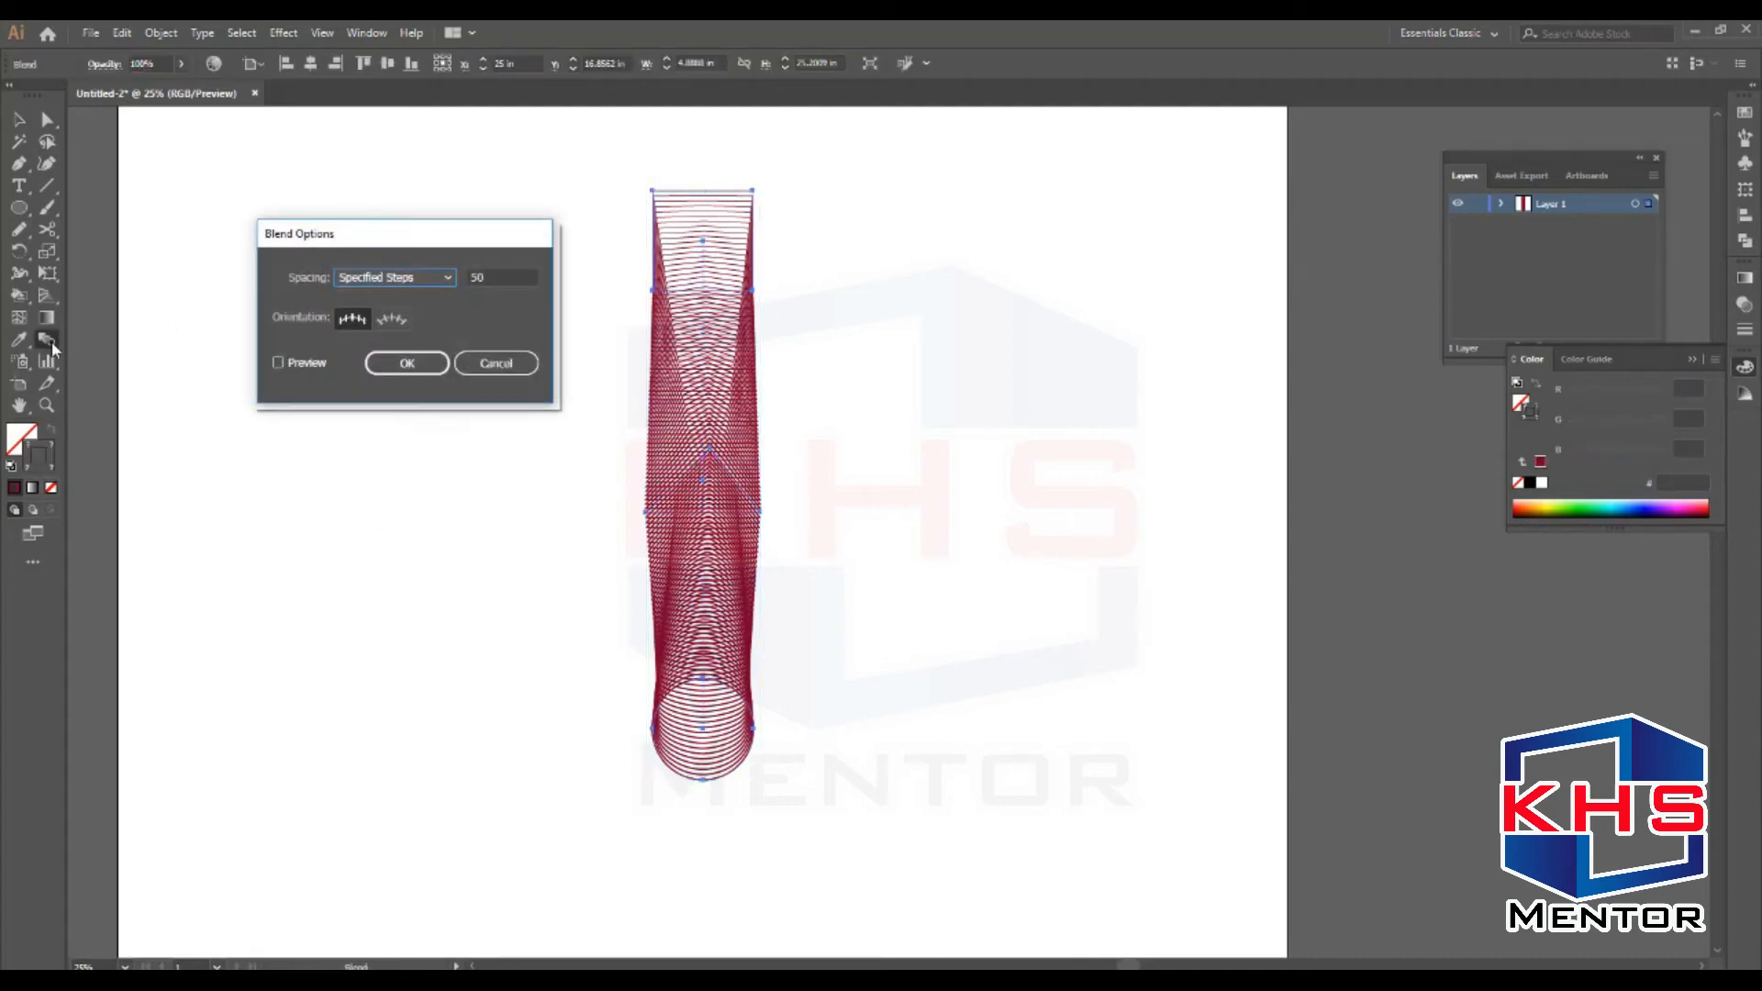
left_click(490, 272)
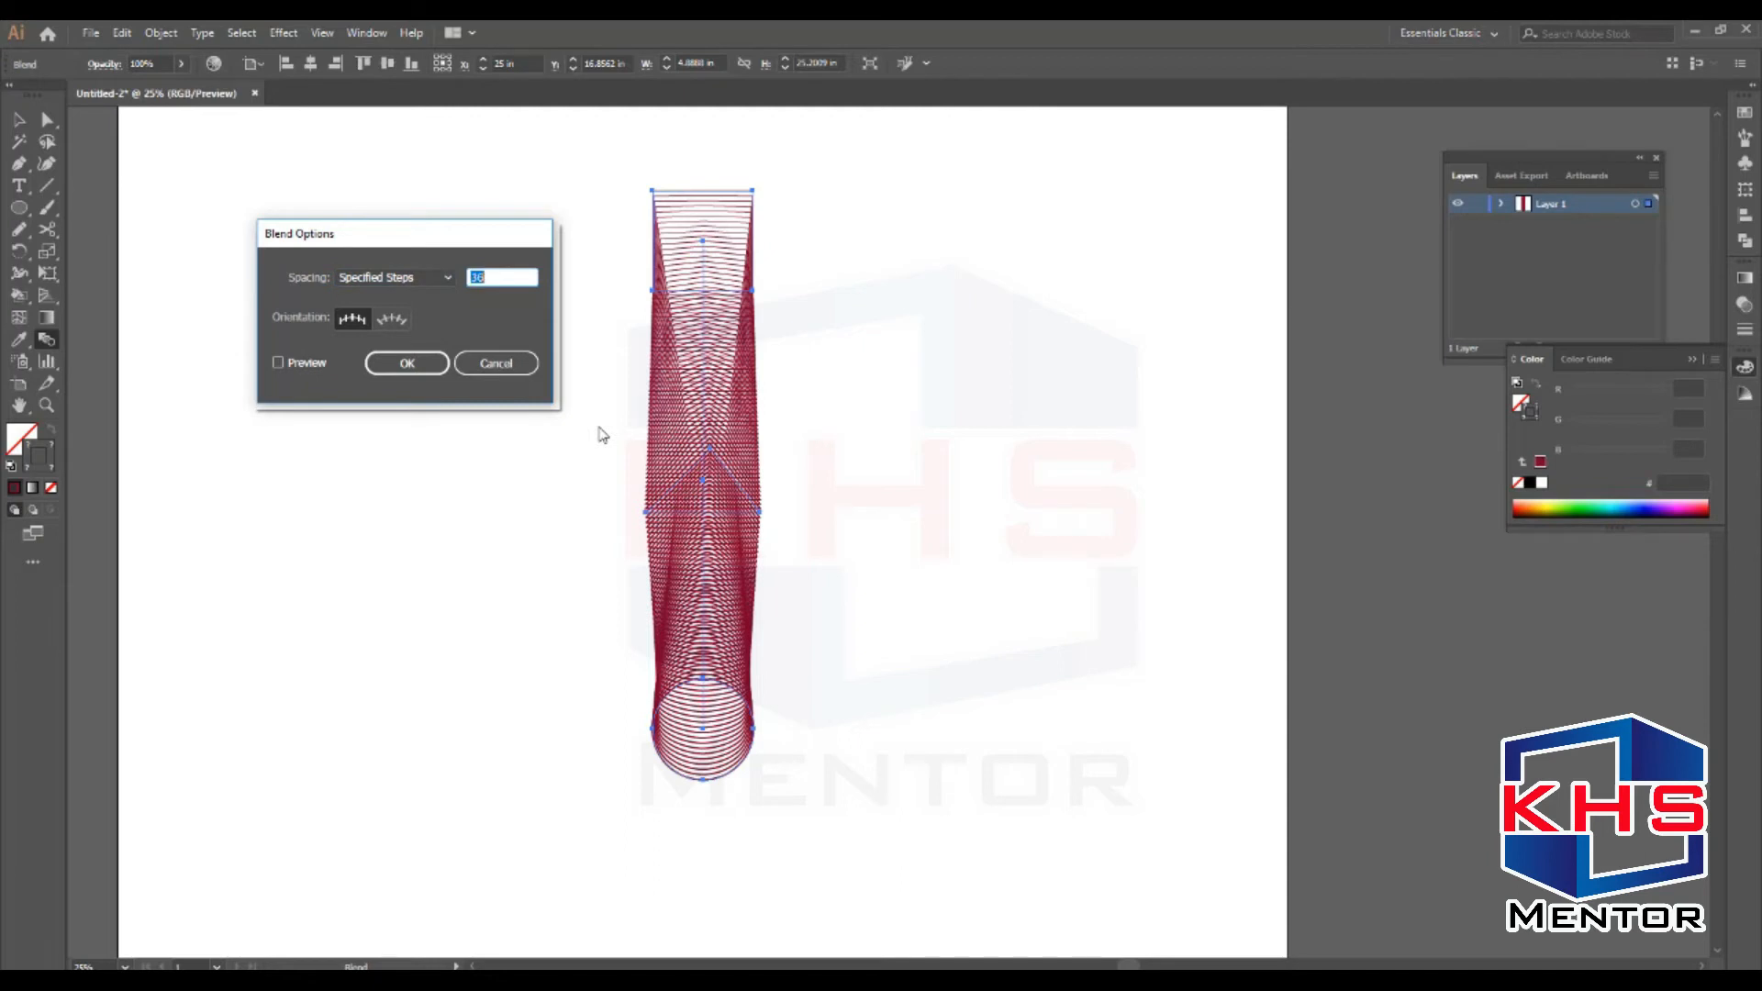
type("7")
left_click(304, 365)
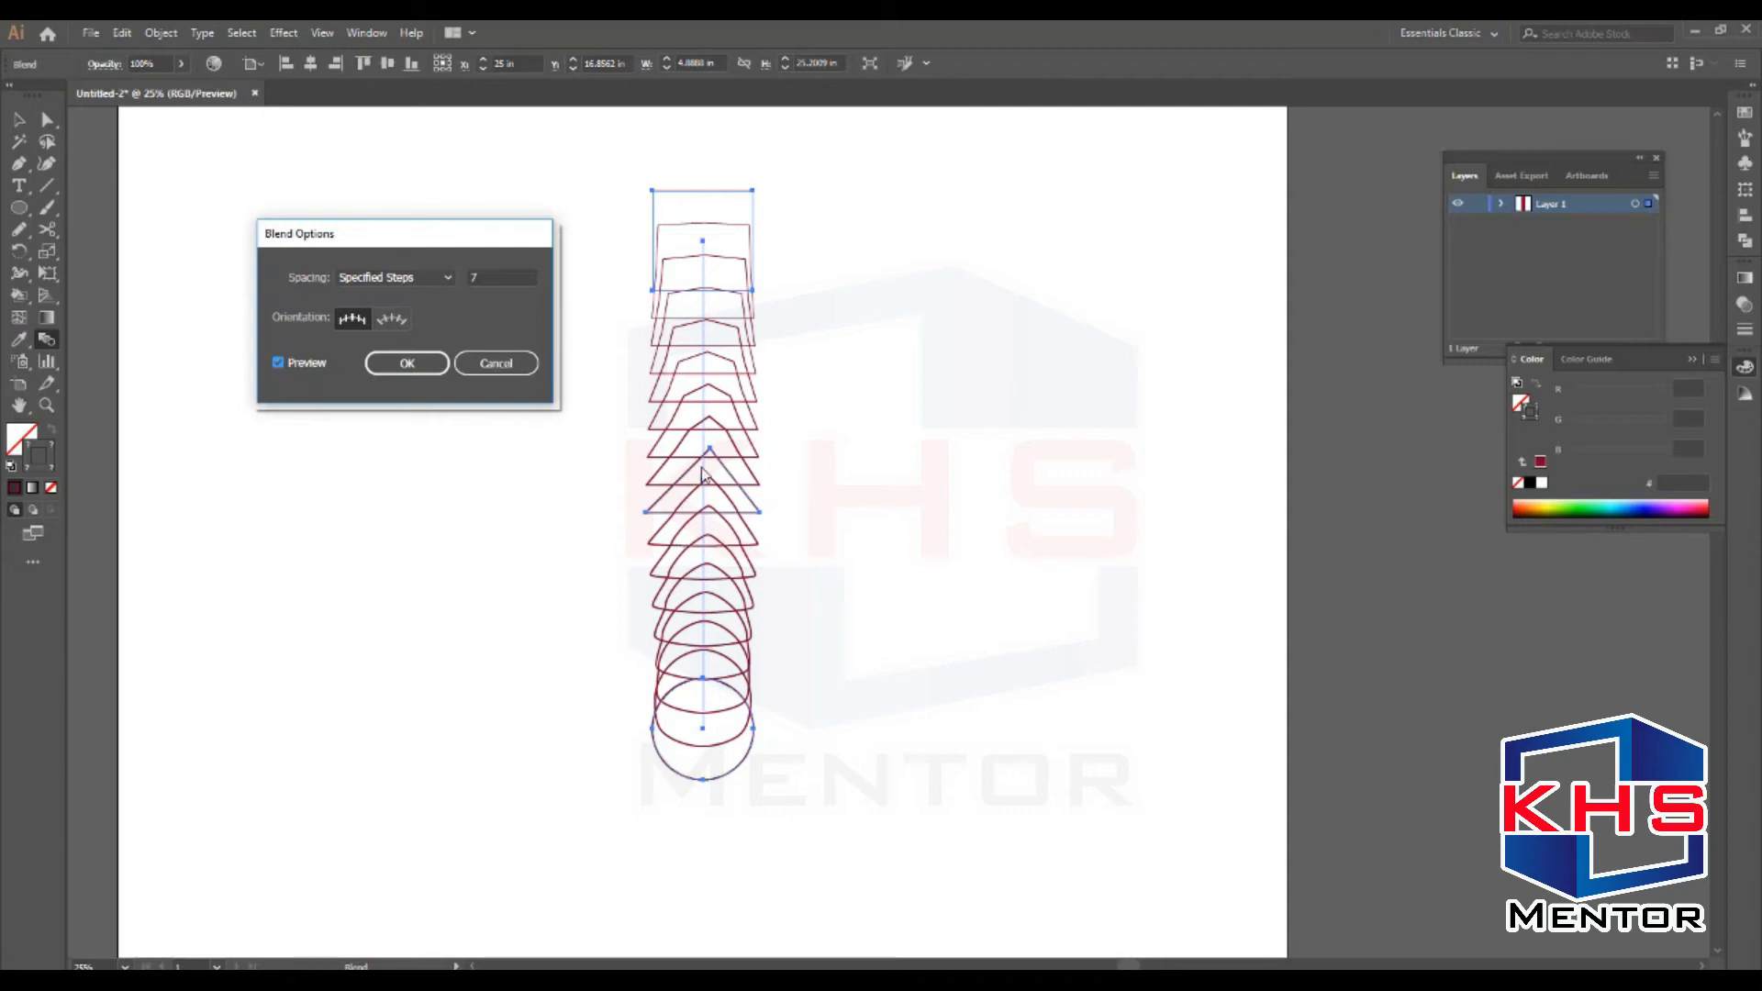
Compare 1 and 4 specified steps for the three-shape blend and apply 1 step
double_click(501, 278)
type("1")
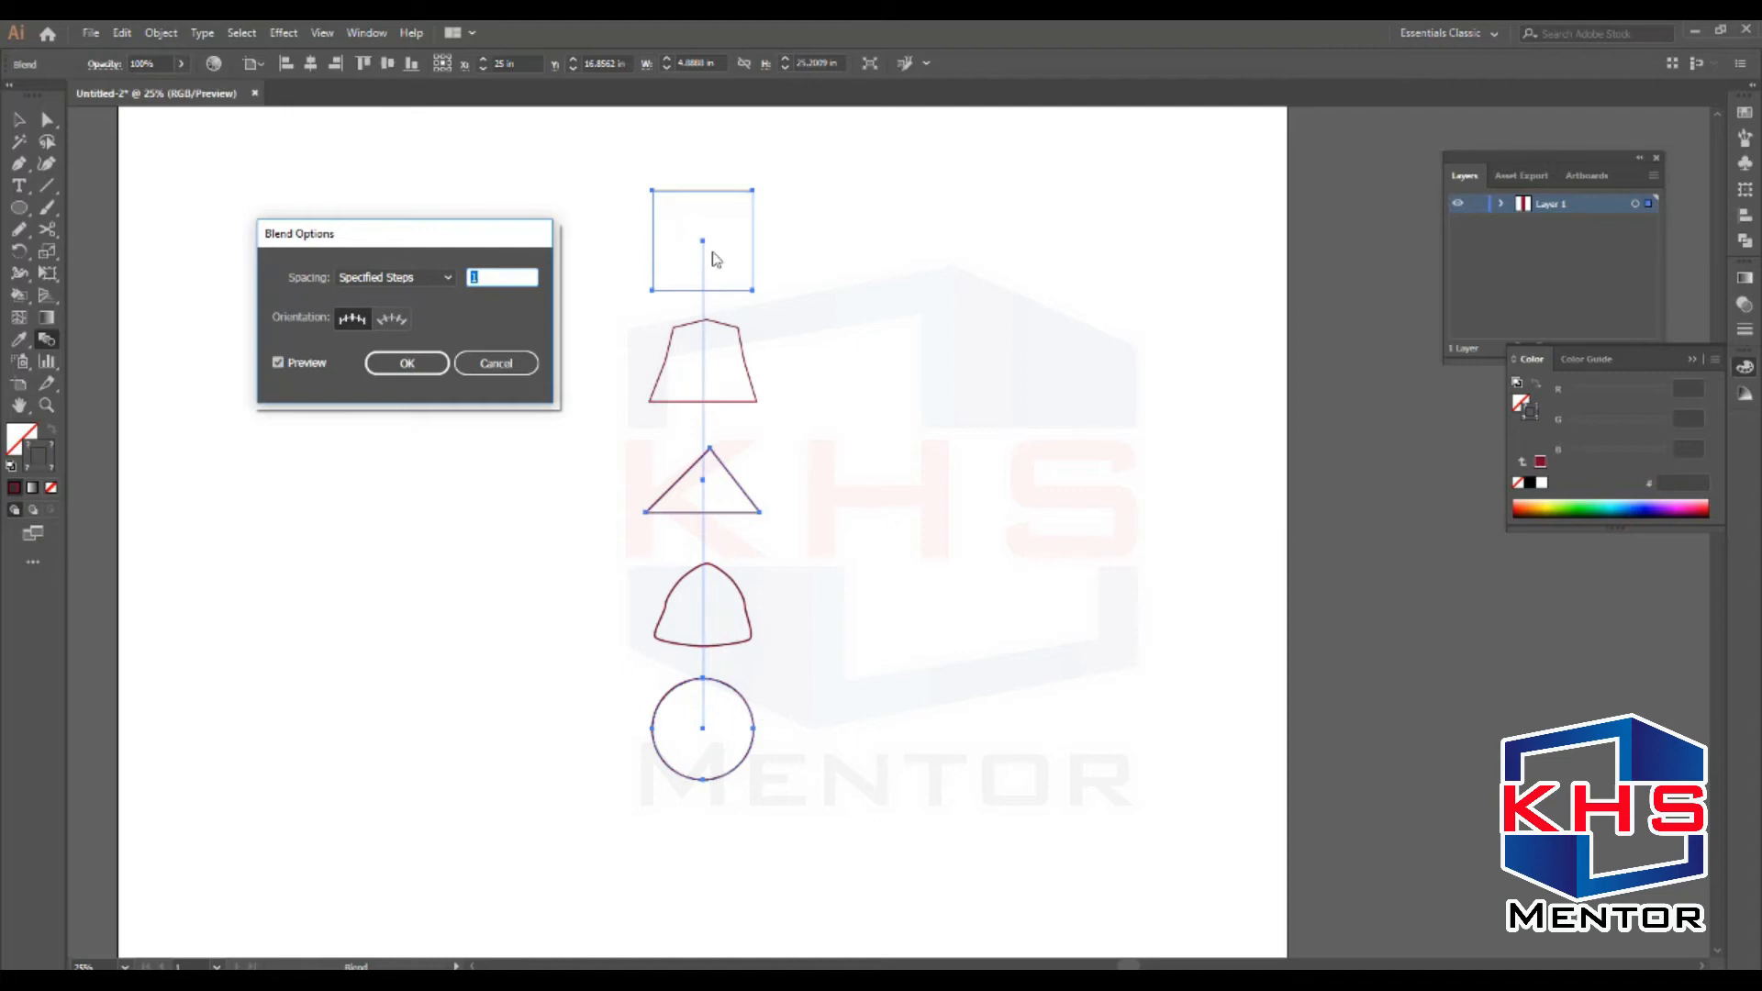
key("Up")
key("Up")
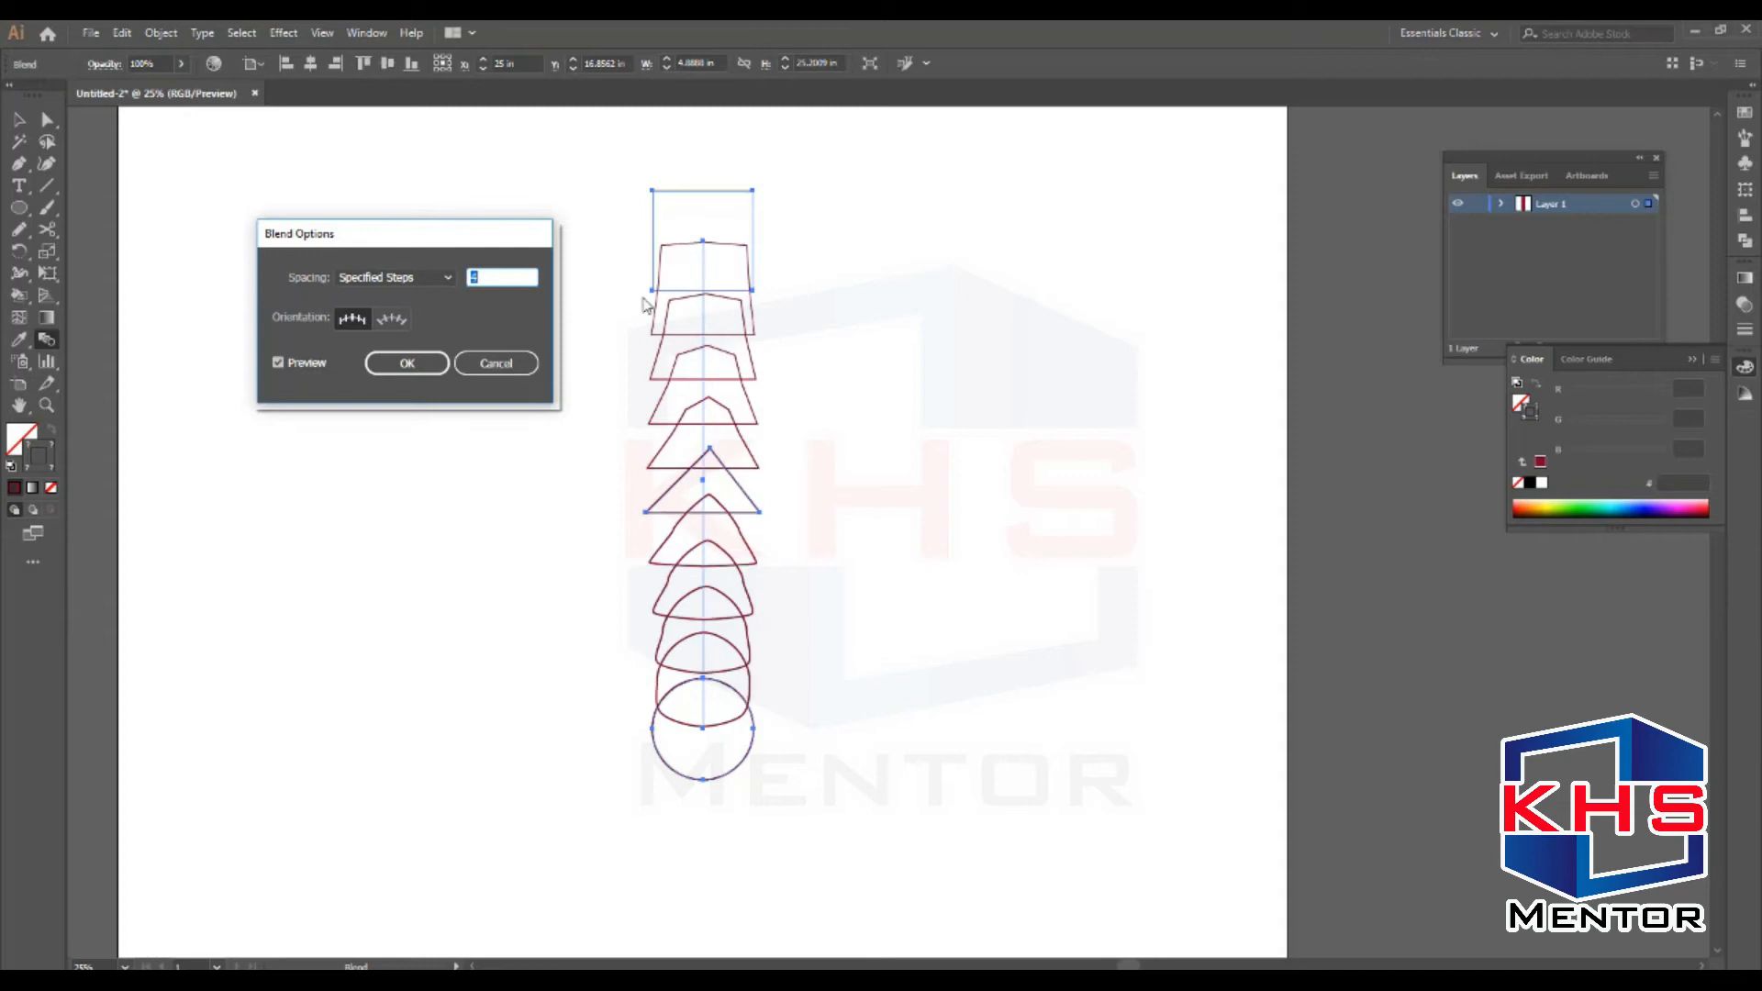
key("Down")
key("Down")
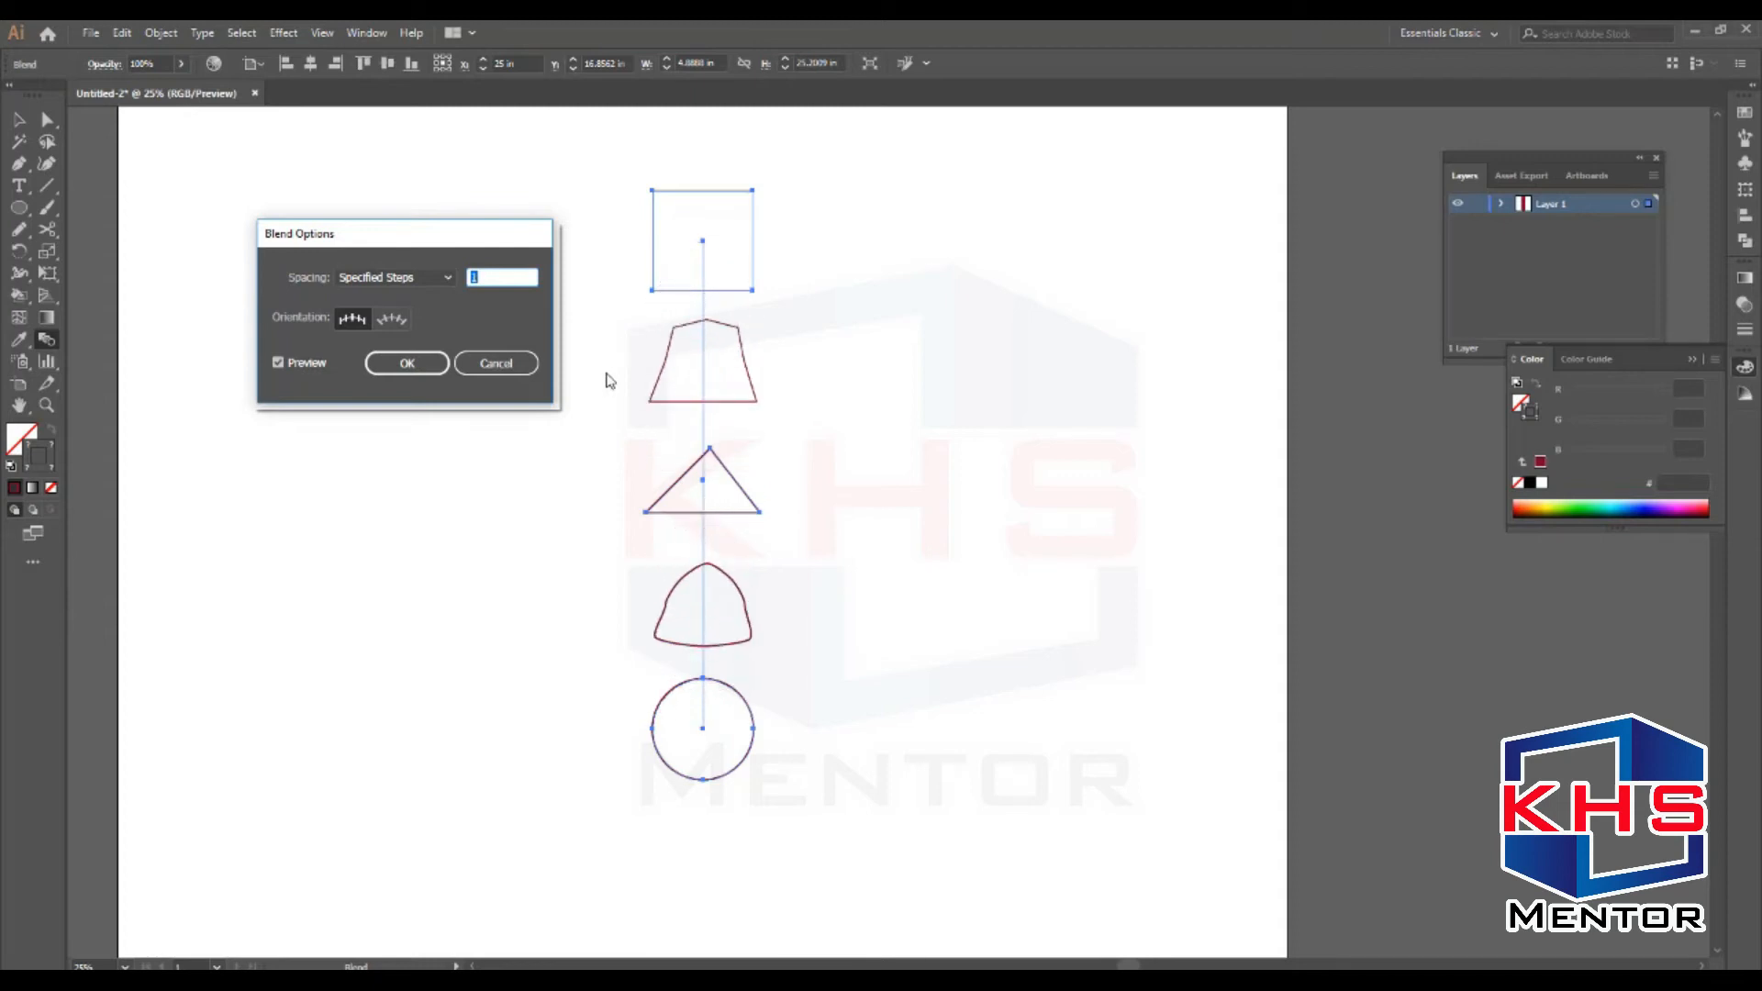
left_click(405, 366)
Delete the three-shape blend, and move the eight-pointed star to the upper middle of the artboard, shrinking it to about 3.79 in wide
key("Delete")
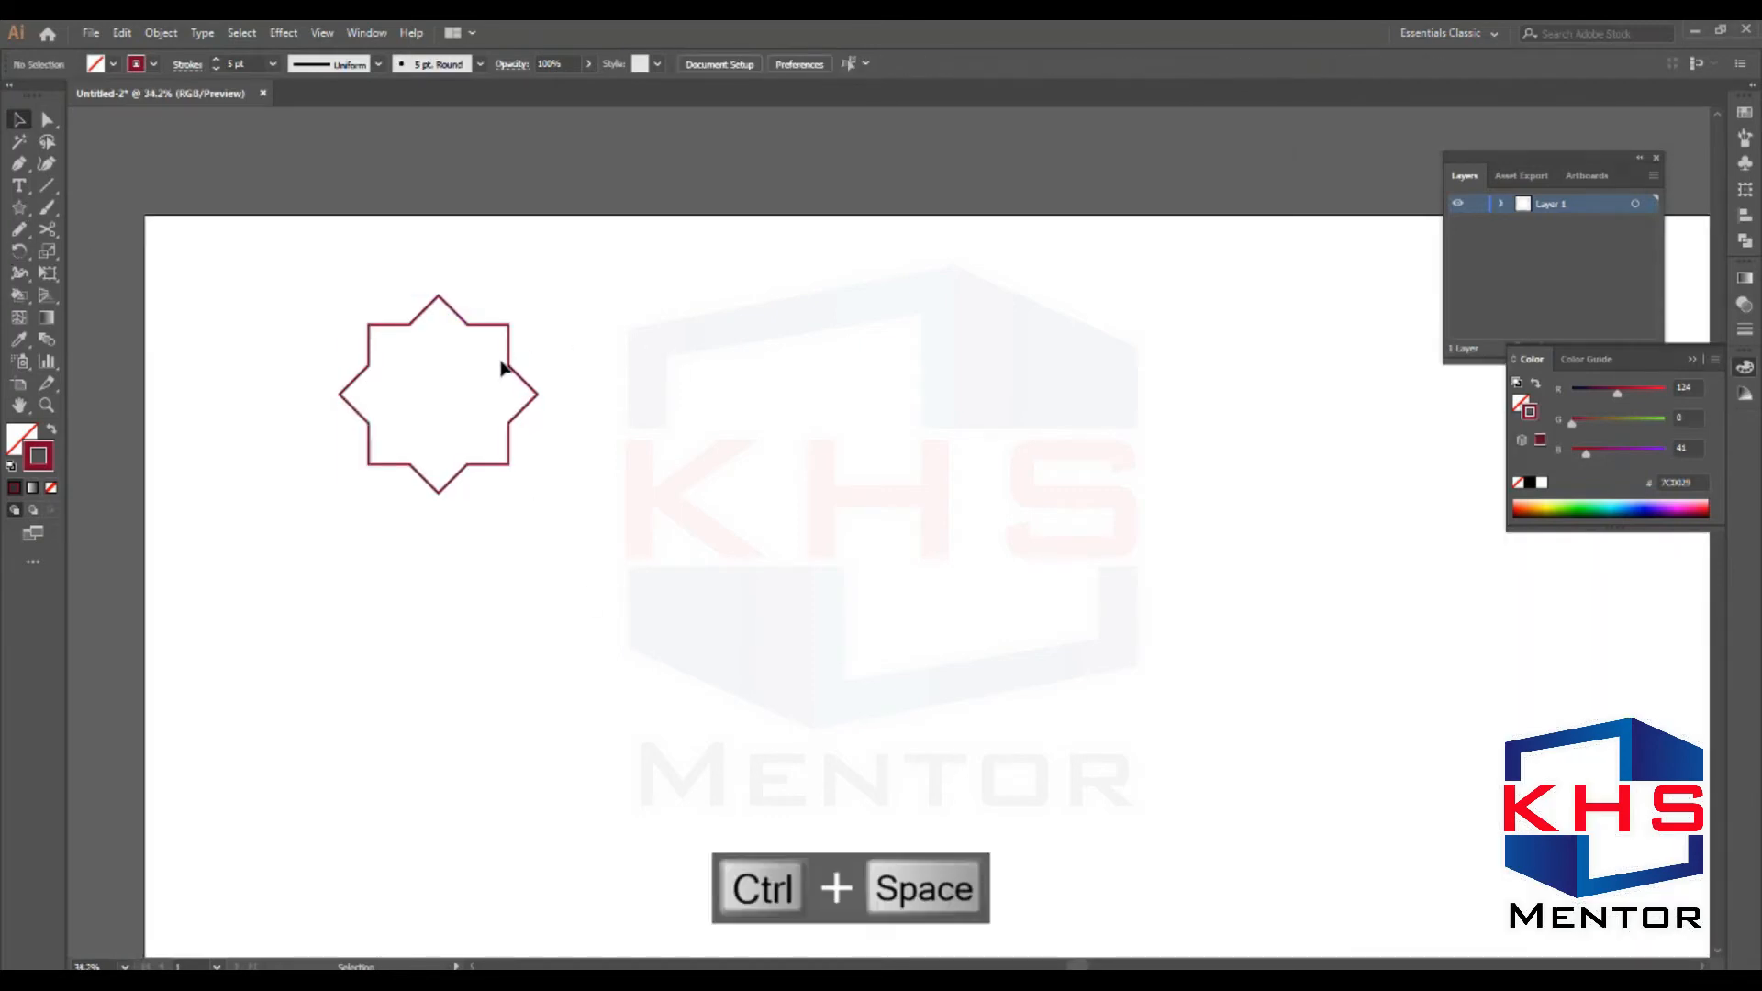
left_click_drag(504, 366, 930, 366)
left_click_drag(962, 295, 924, 334)
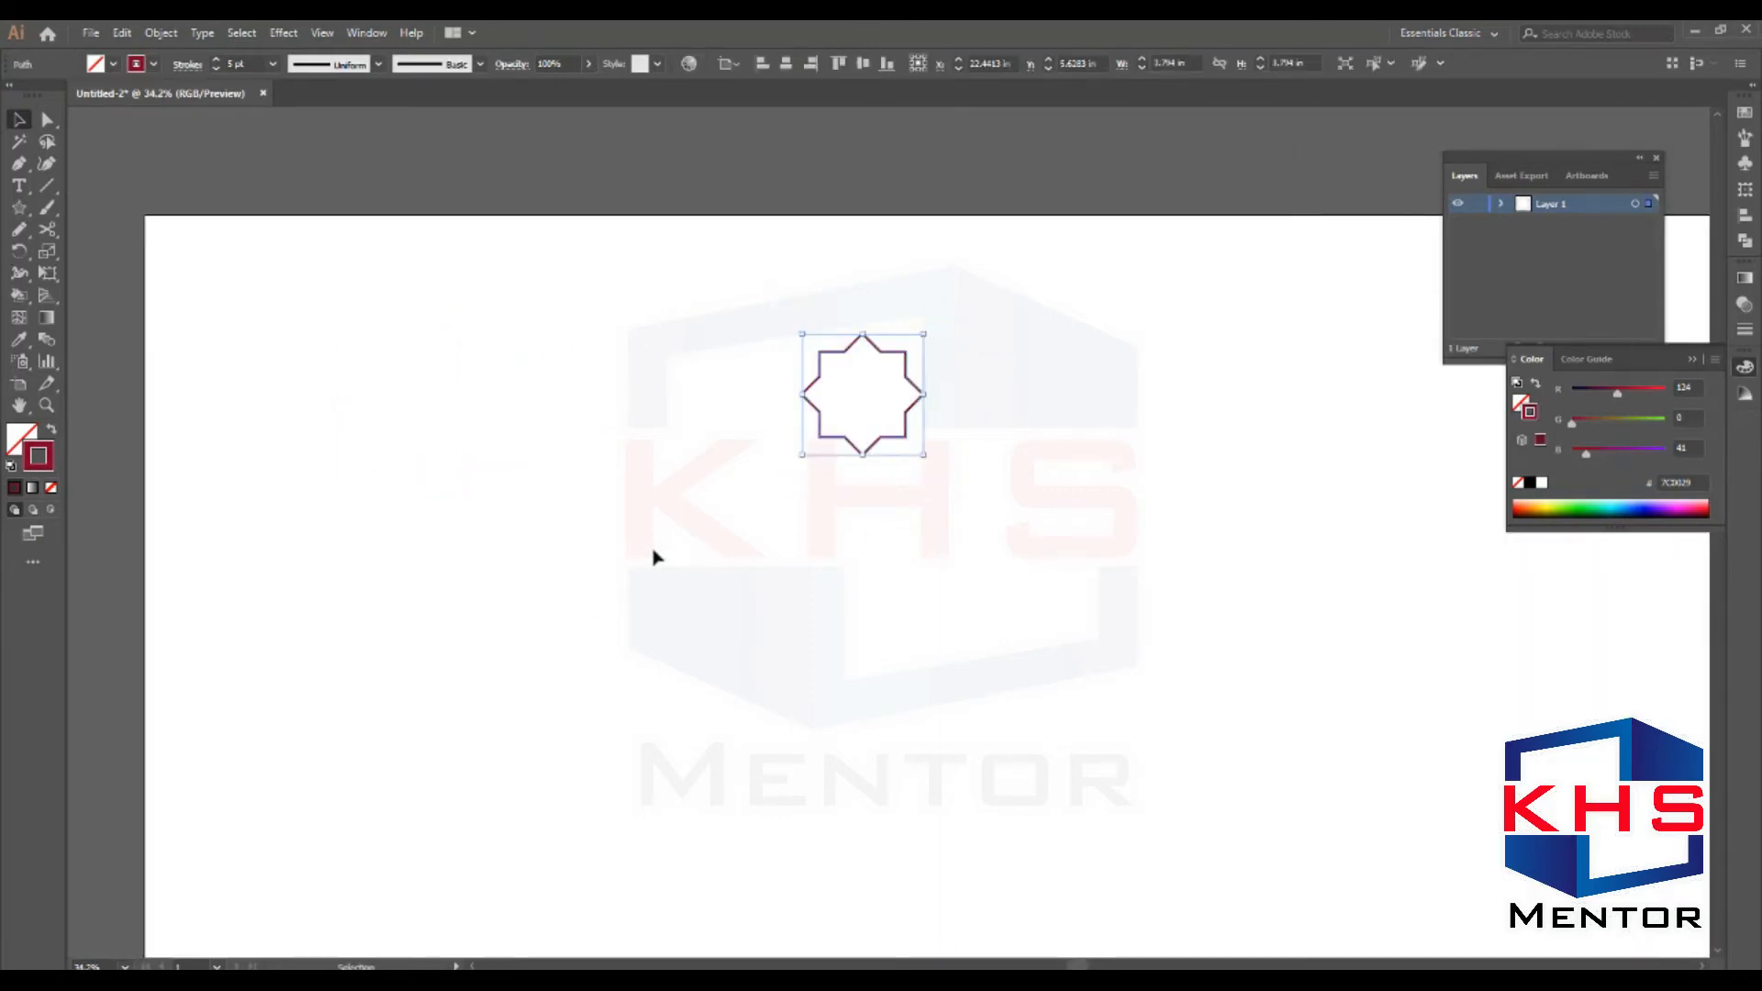
Rotate a copy of the star about 45° clockwise around a point about 8.8 in below its centre
left_click(20, 252)
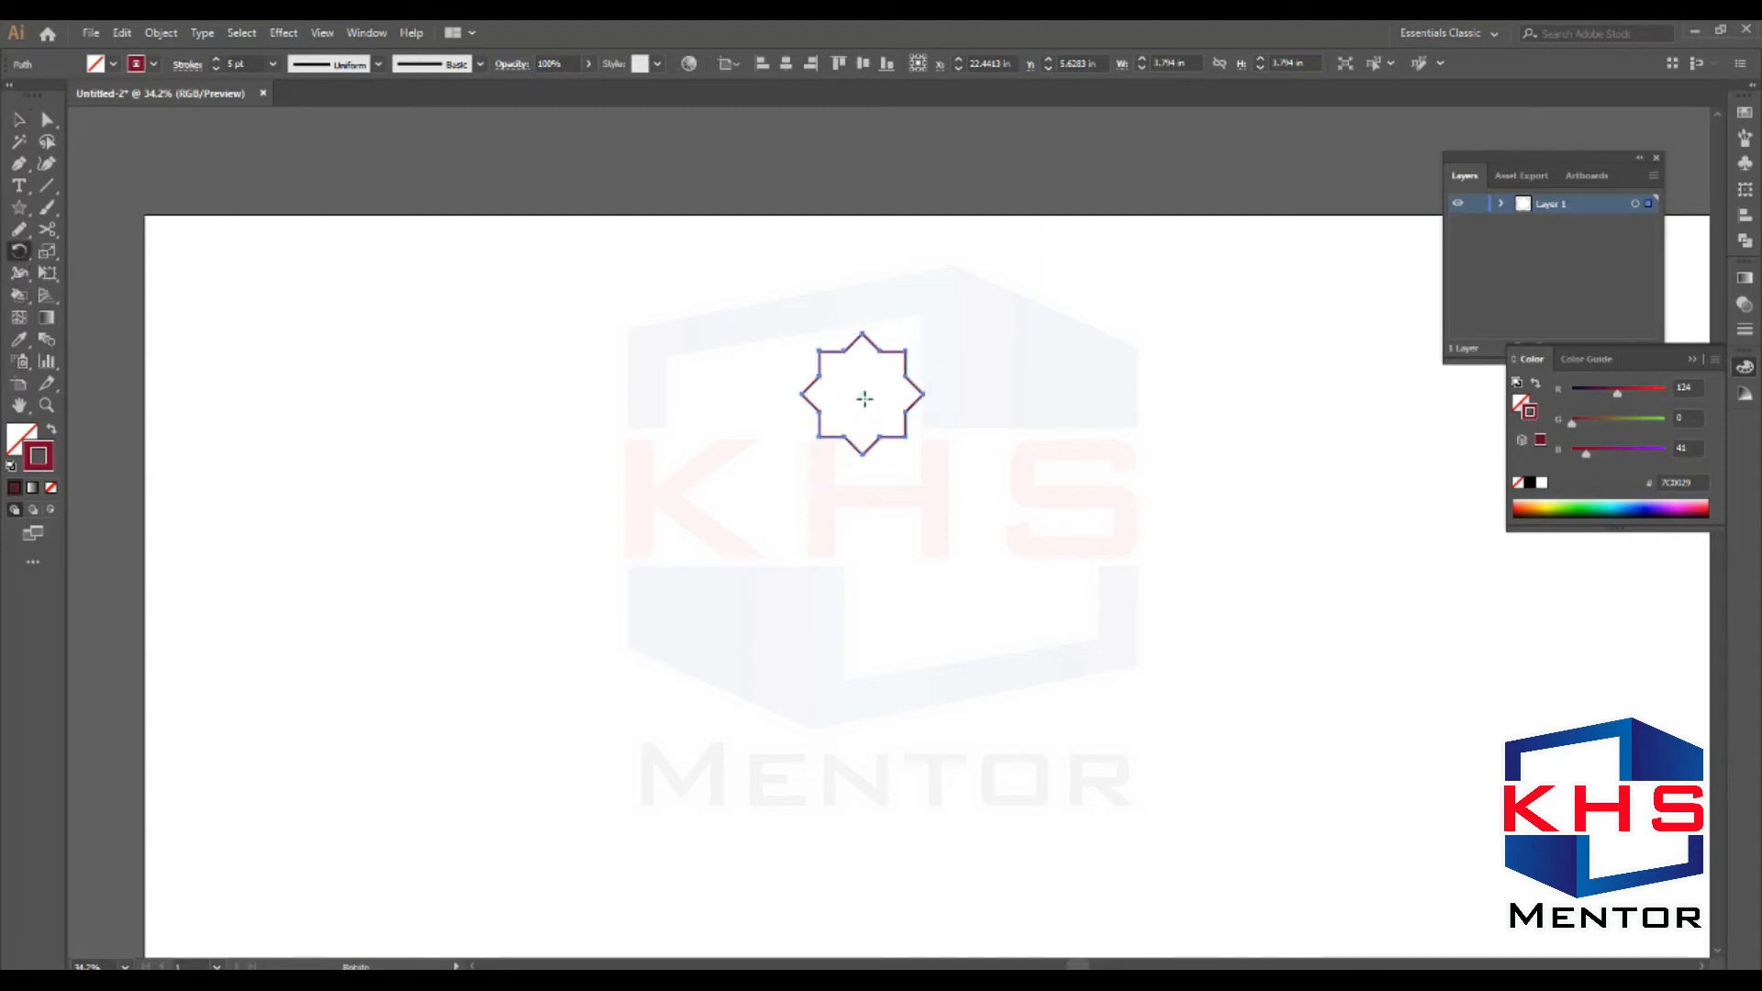
left_click(862, 675)
left_click_drag(863, 339, 1014, 437)
key("v")
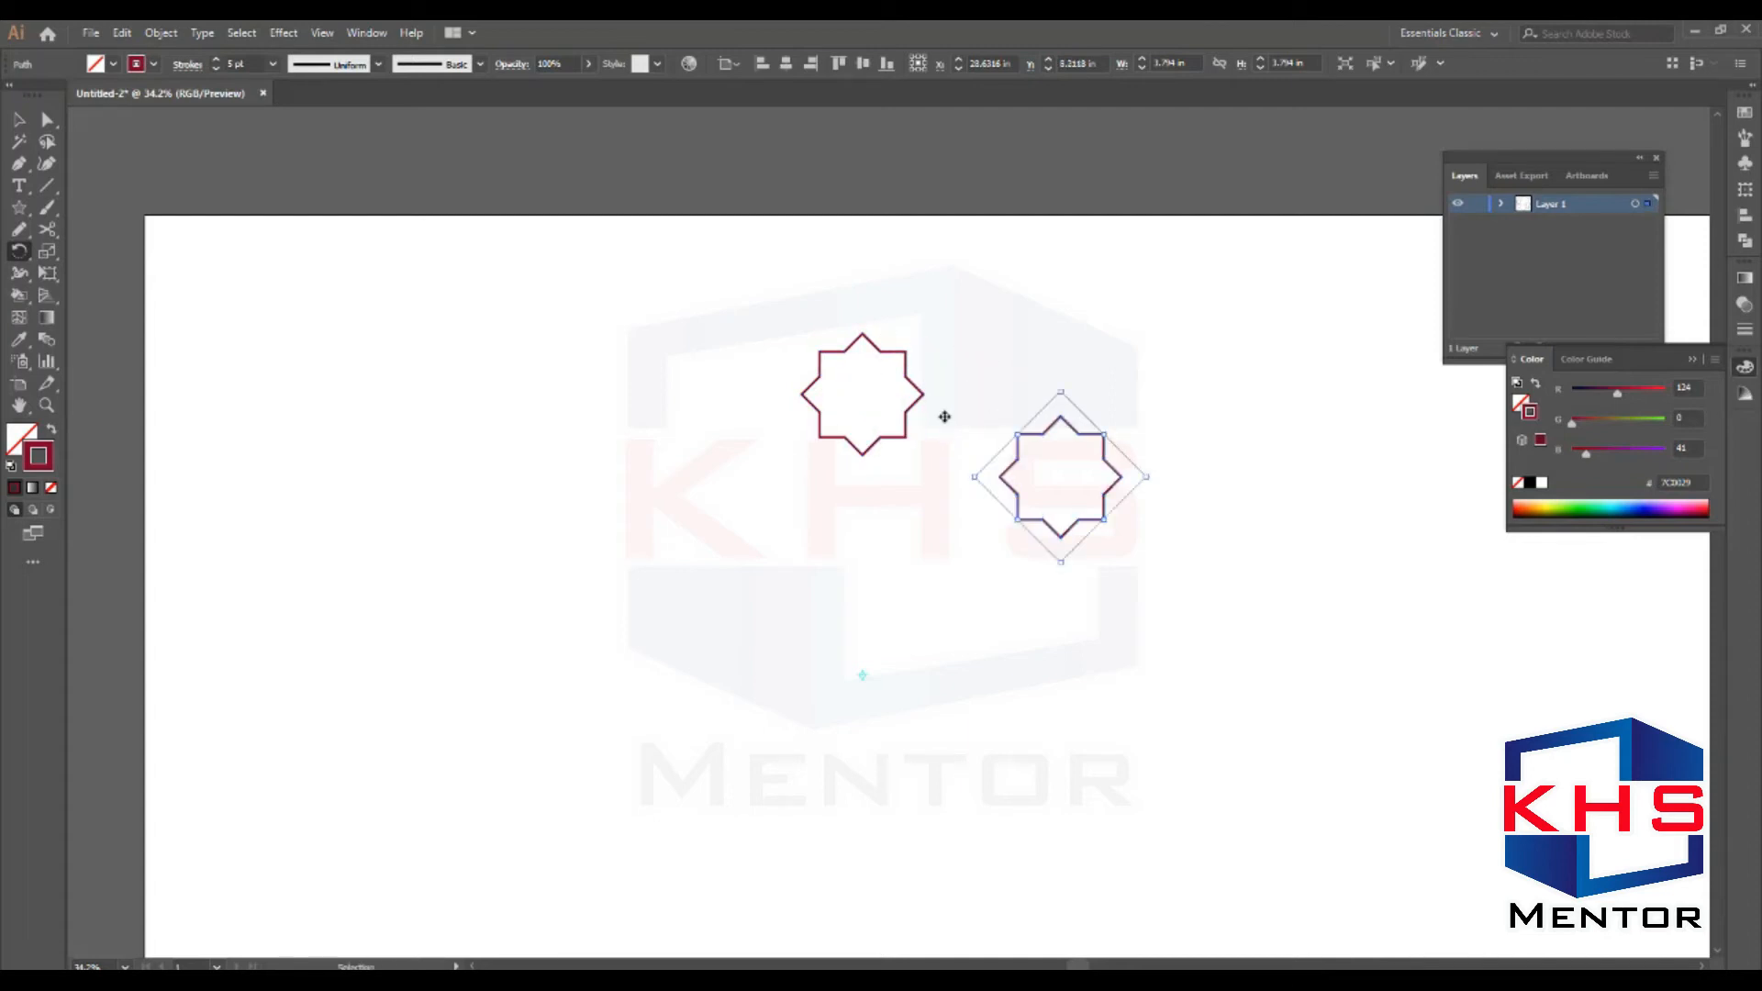
Repeat the rotated copy until eight stars form a full ring, and deselect everything
key("ctrl+d")
key("ctrl+d")
key("ctrl+d")
key("ctrl+d")
key("ctrl+d")
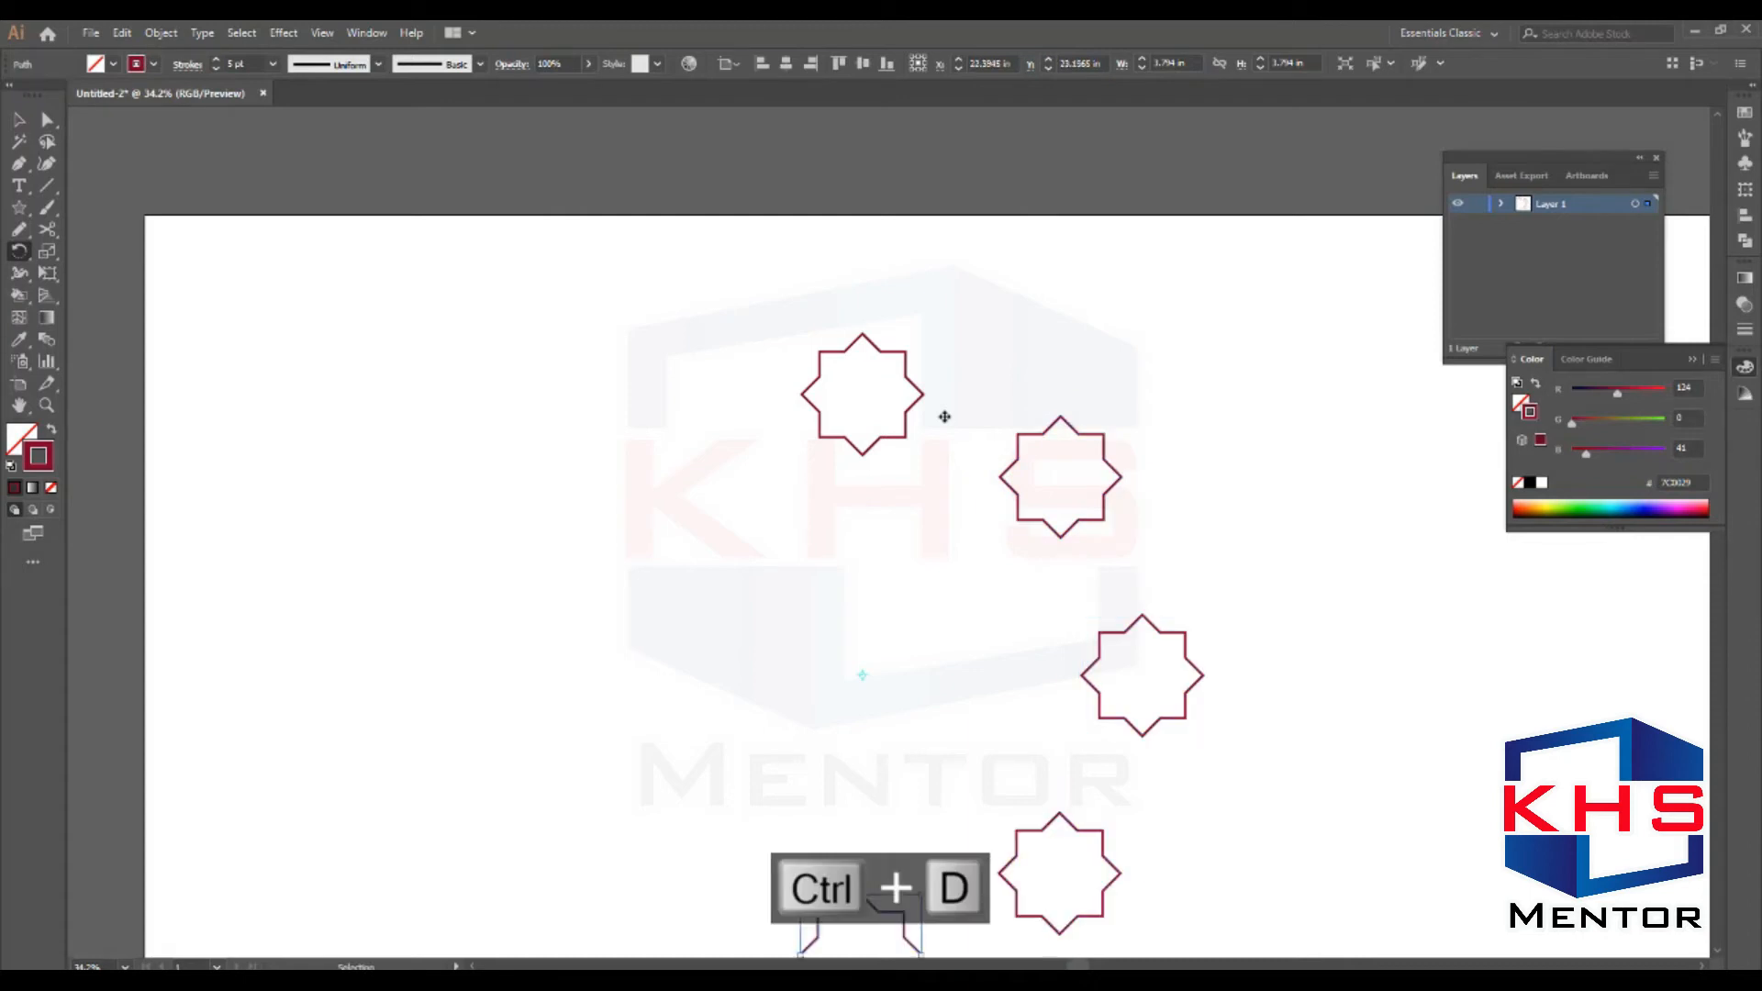
key("ctrl+d")
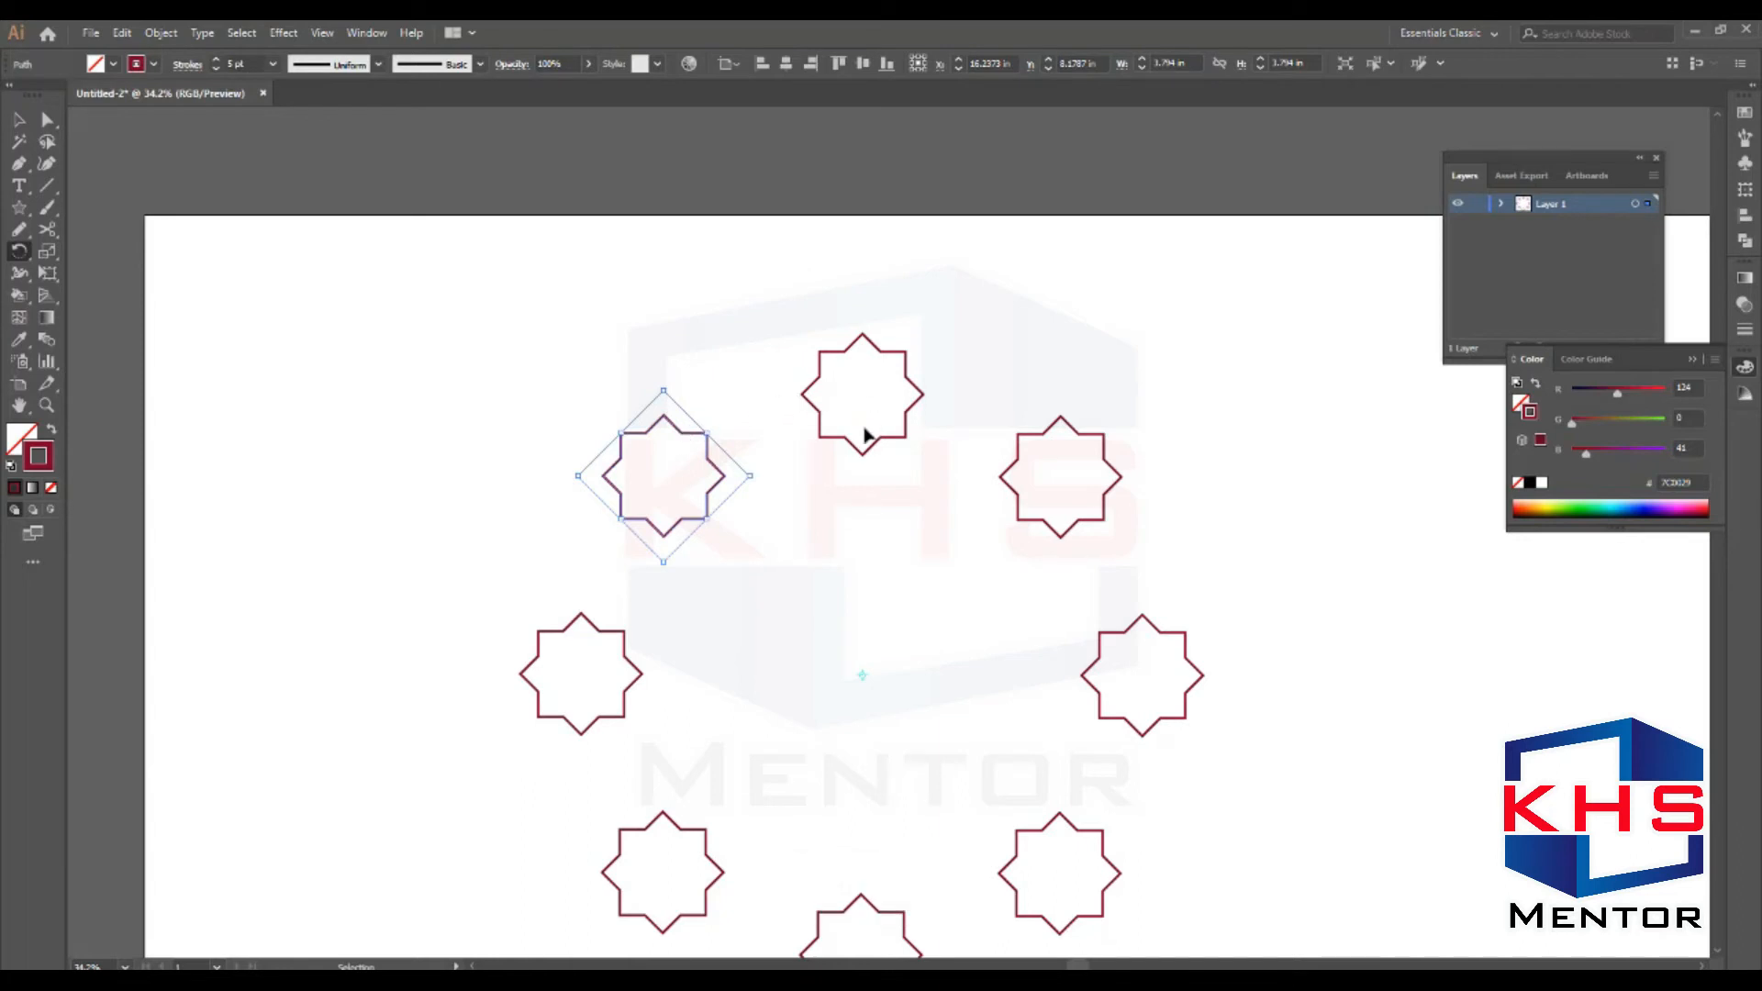
key("ctrl+d")
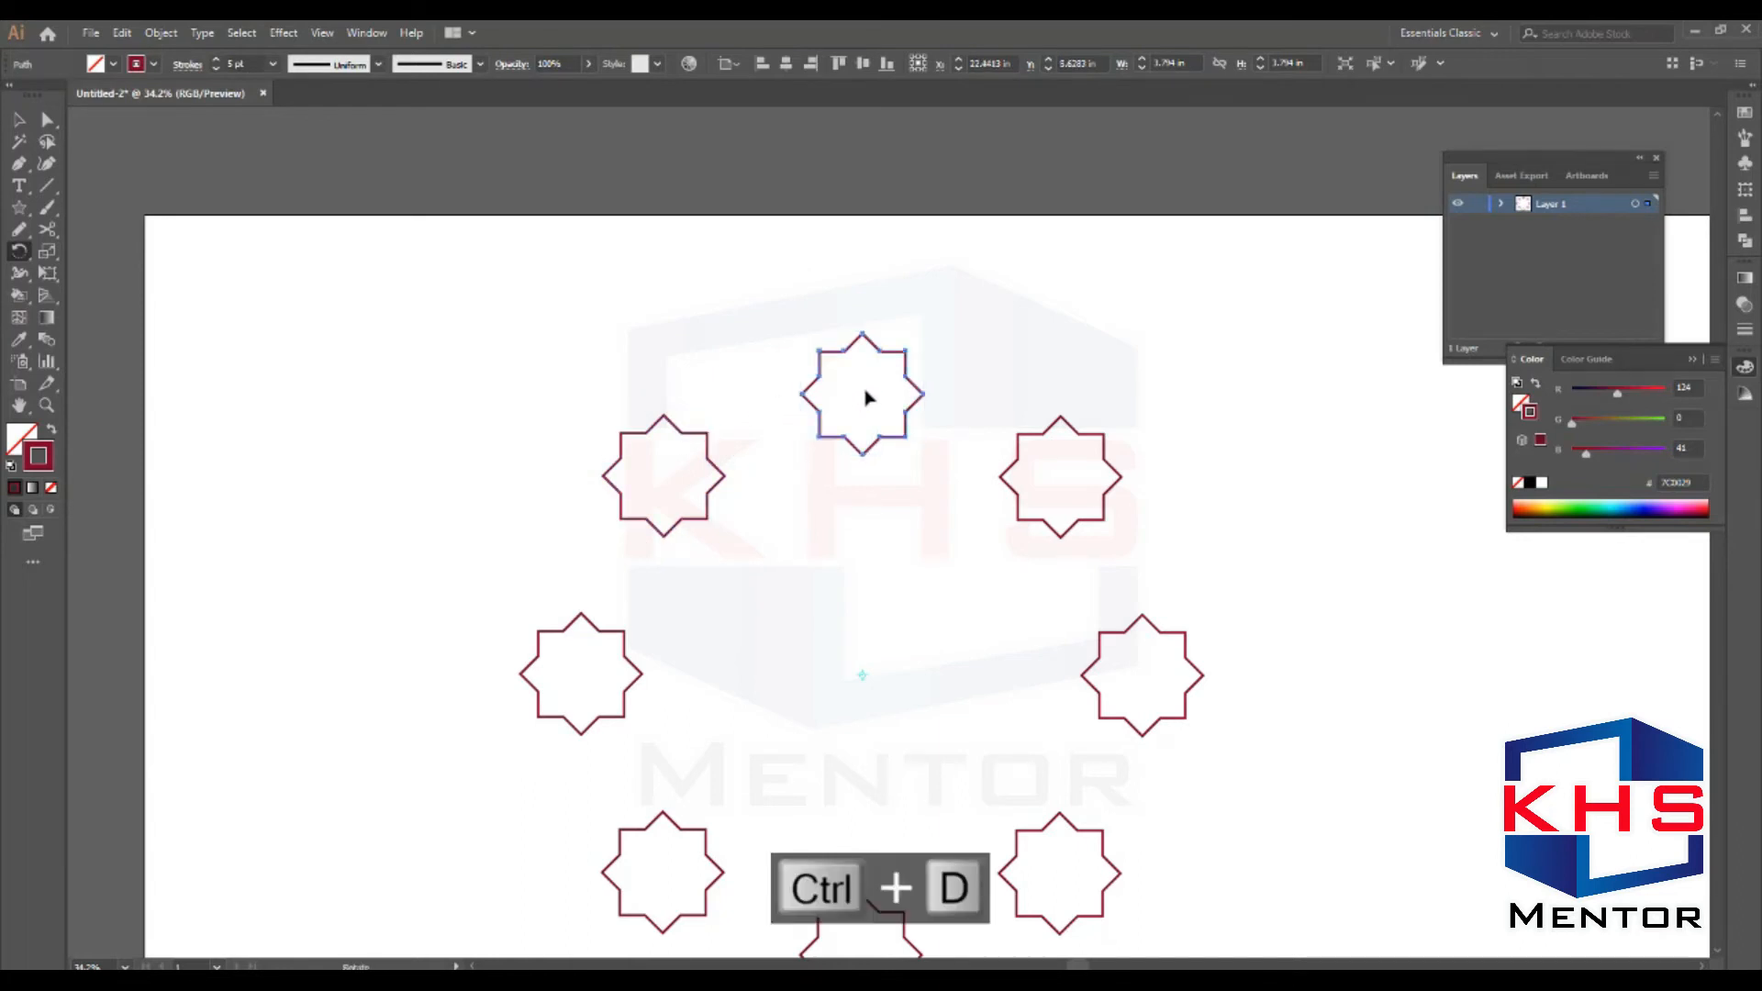
key("v")
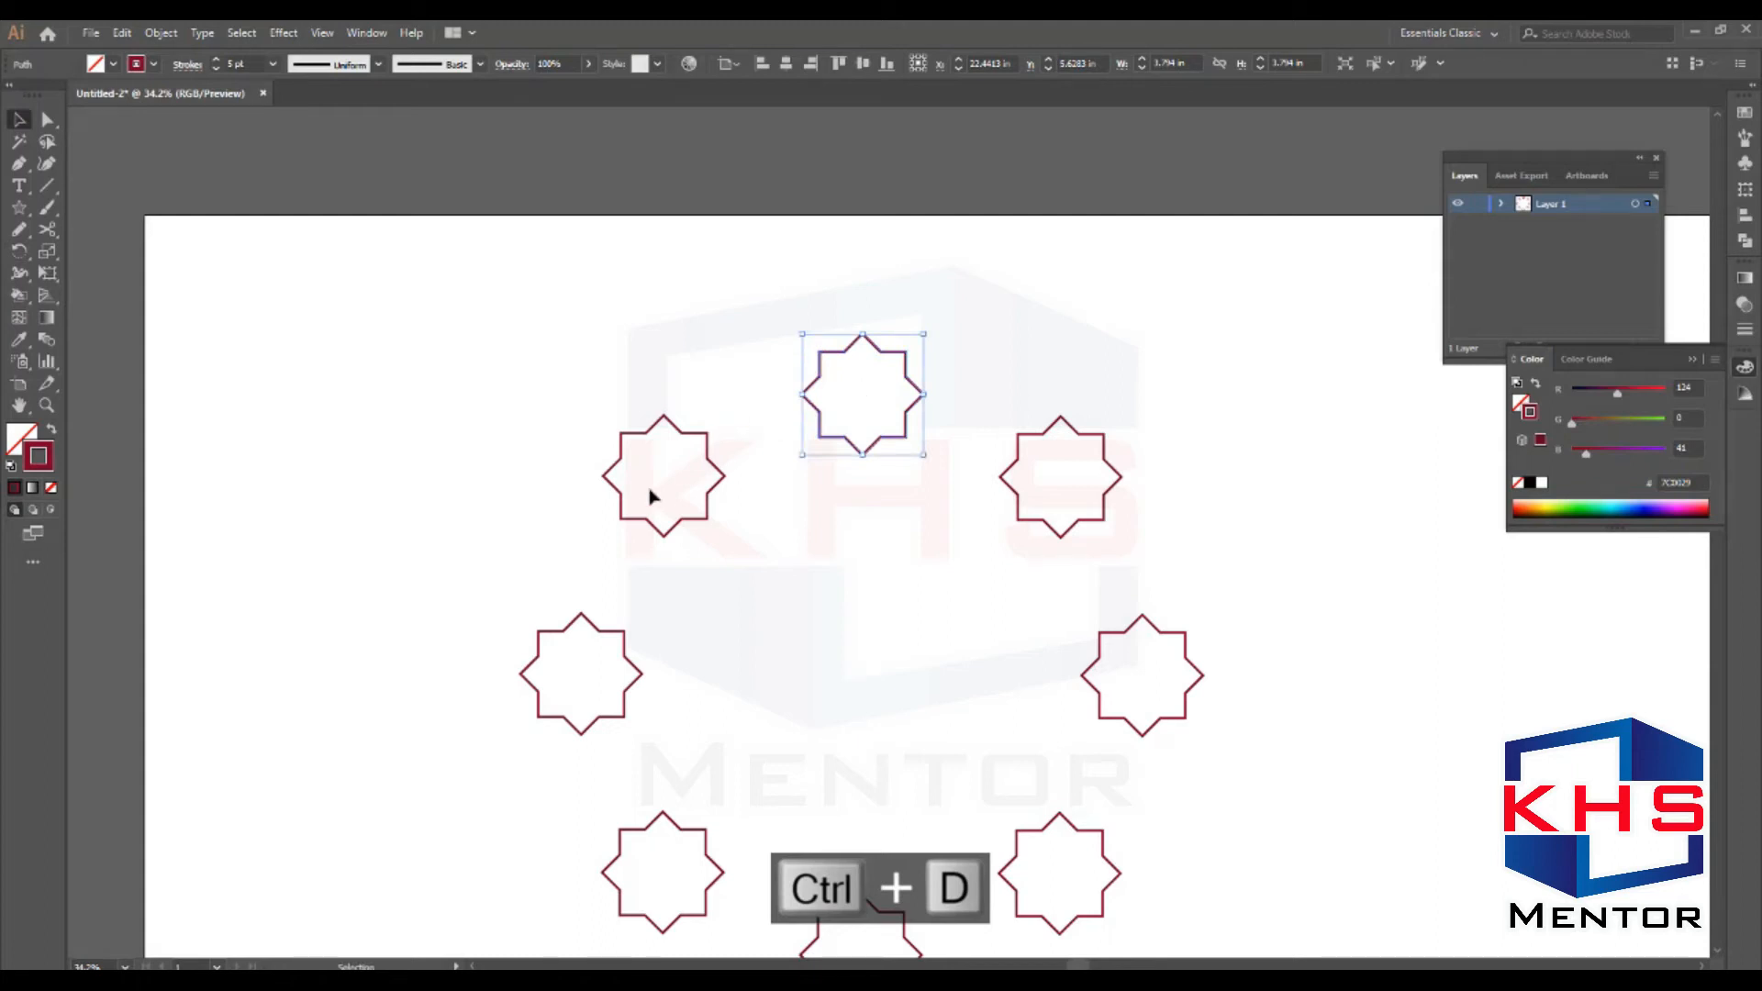
left_click(1046, 289)
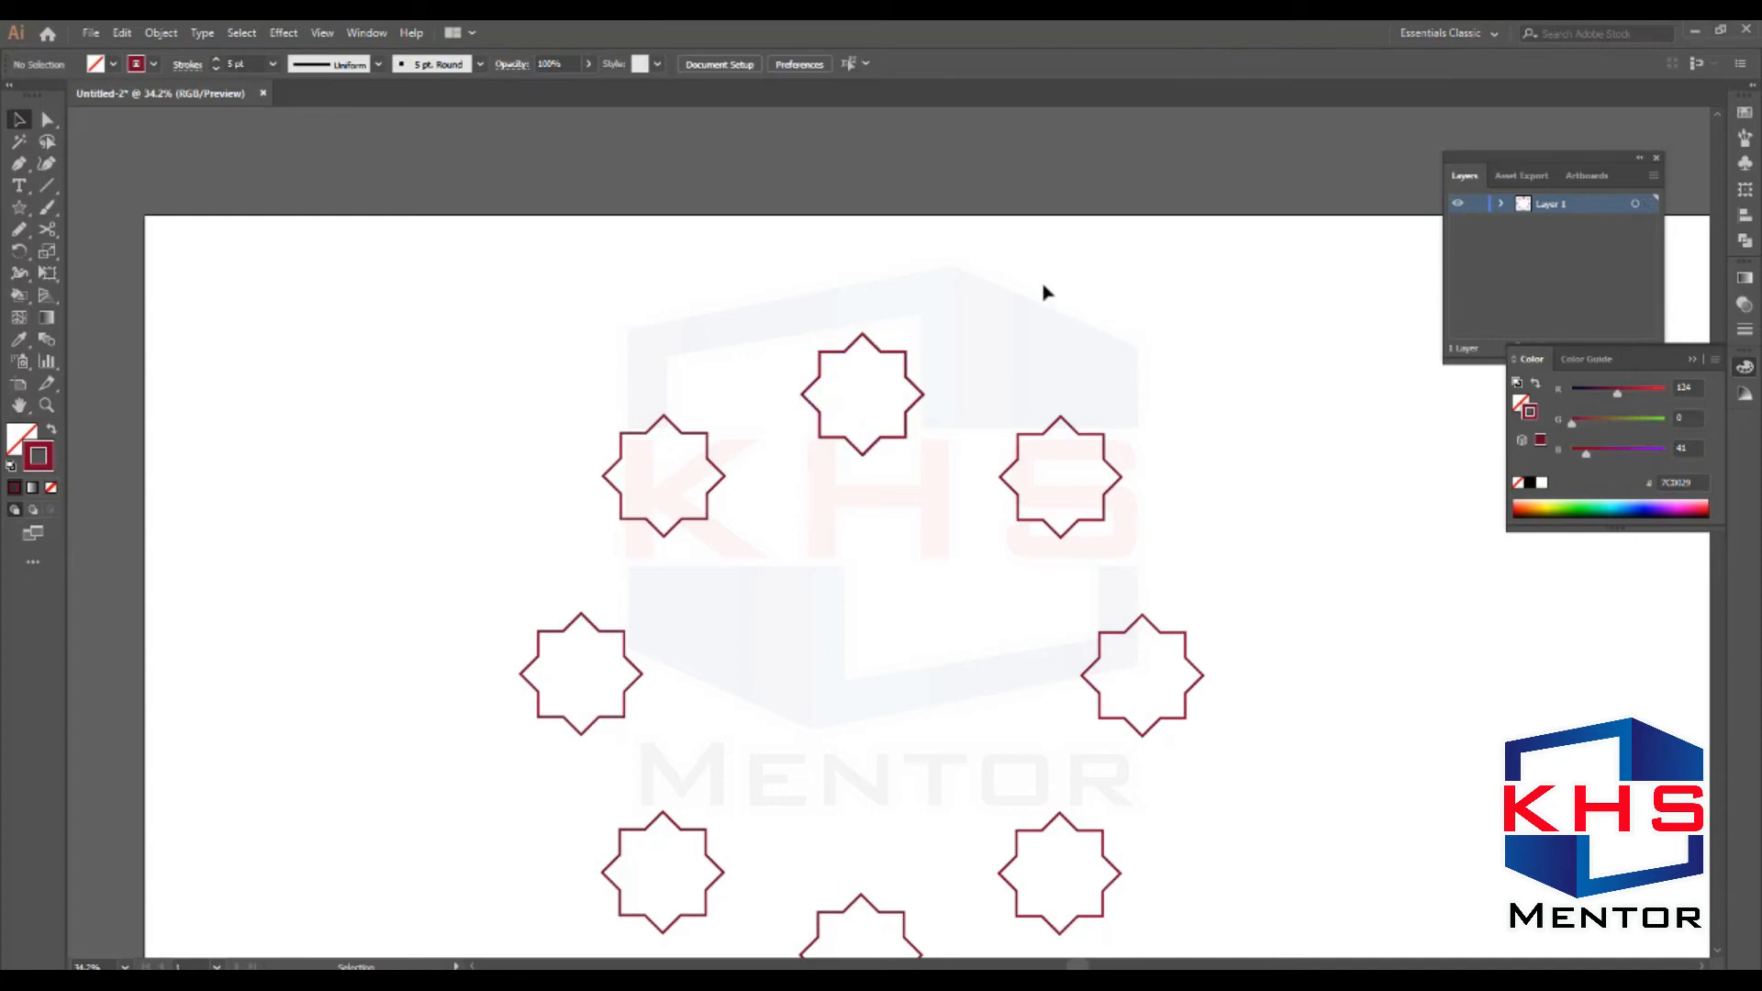
Select all eight stars in the ring, blend them together, and deselect the result
key("ctrl+minus")
left_click_drag(1251, 292, 587, 819)
key("a")
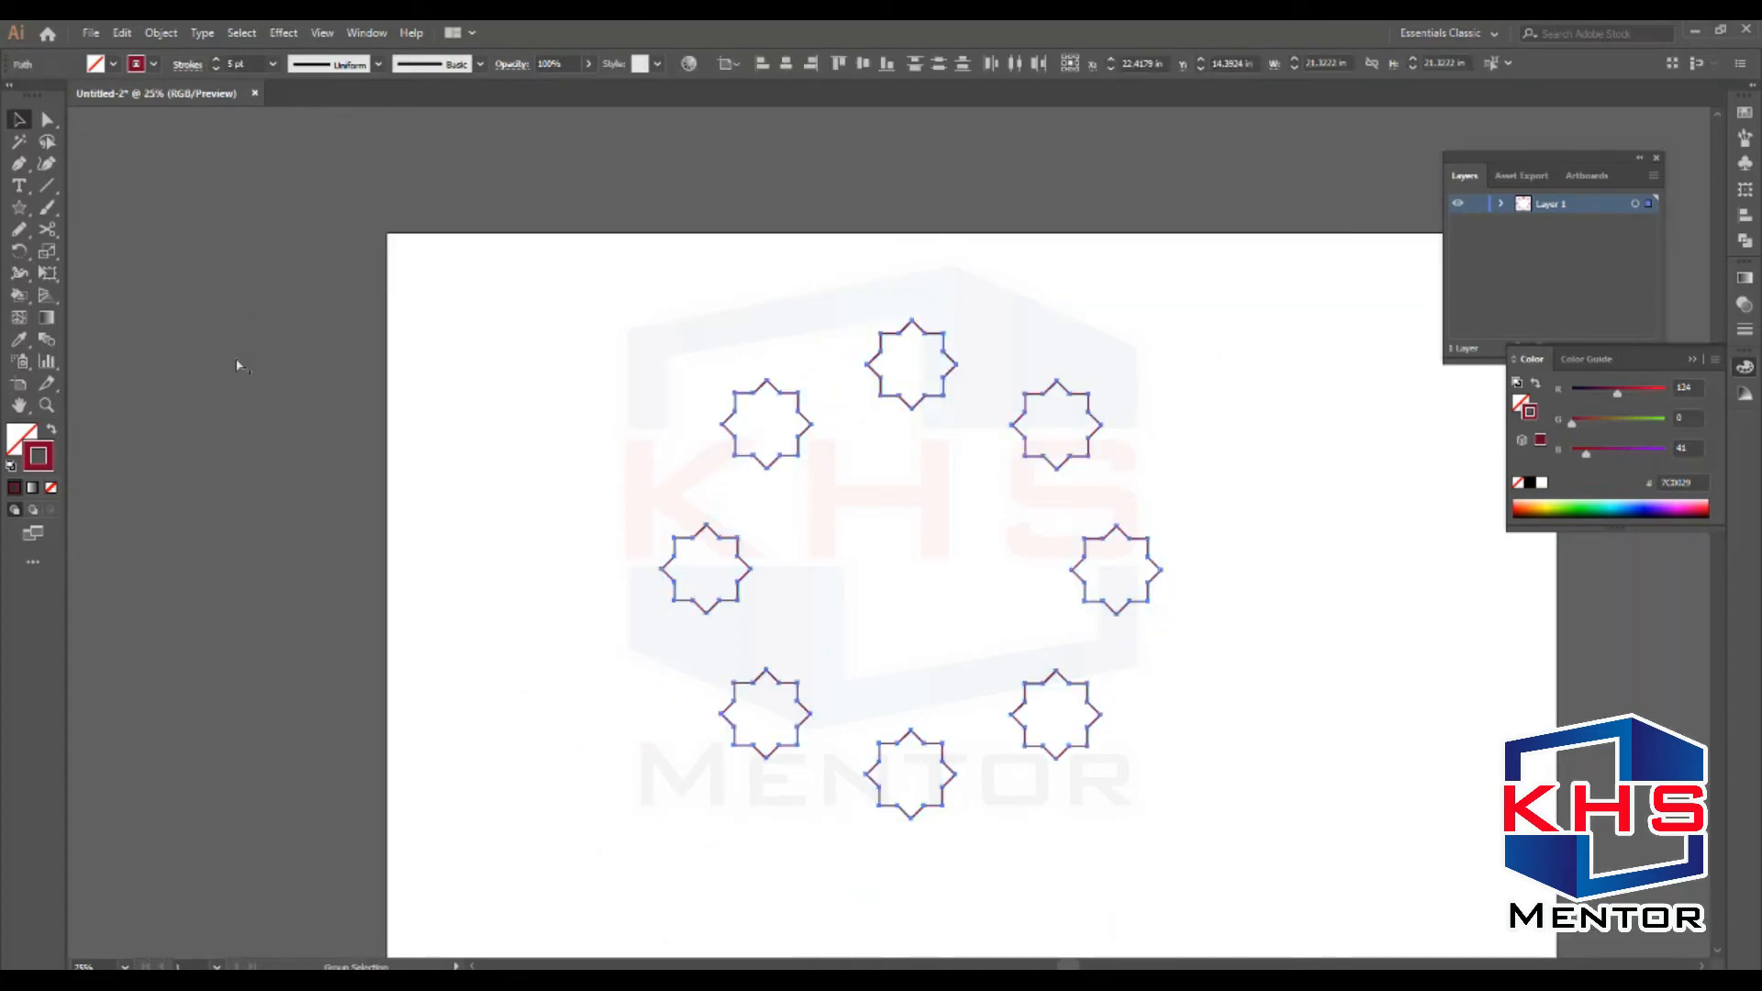
key("ctrl+alt+b")
key("v")
left_click(531, 326)
key("ctrl+space")
left_click_drag(547, 325, 1204, 761)
scroll(1196, 272, "down", 2)
key("space")
left_click_drag(700, 480, 322, 487)
Directly select only the top star of the blended ring and recolour its stroke light green
left_click(48, 121)
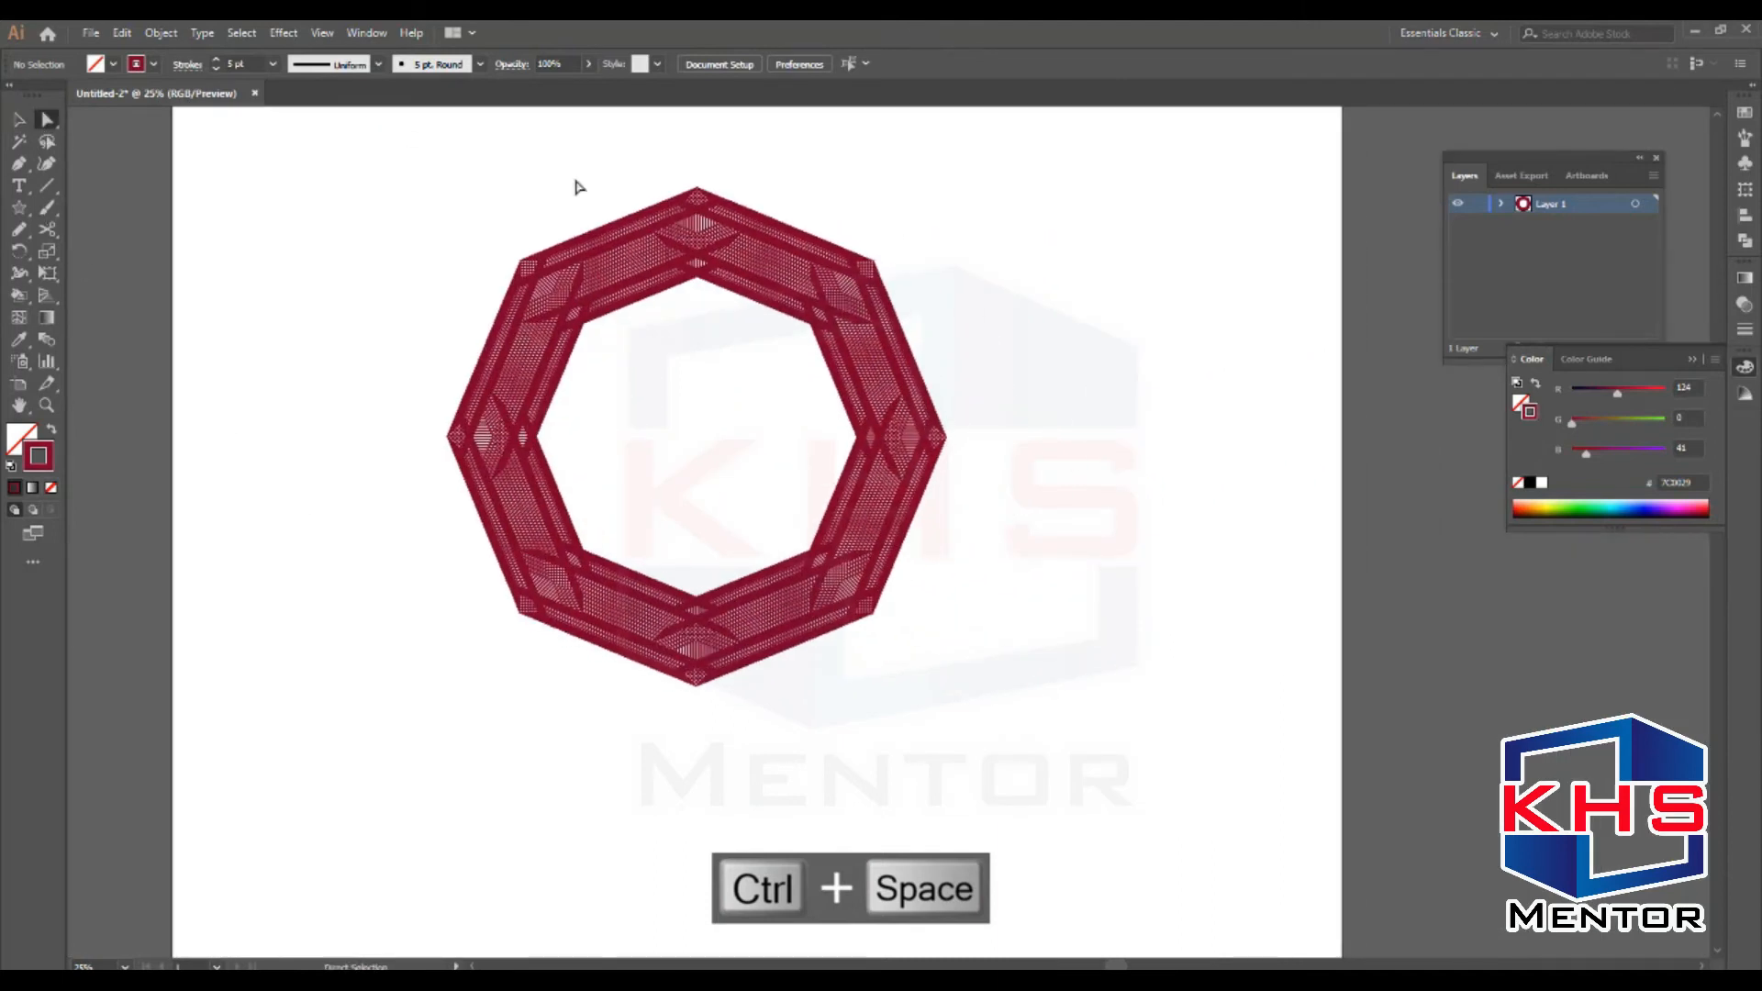
left_click_drag(654, 160, 760, 310)
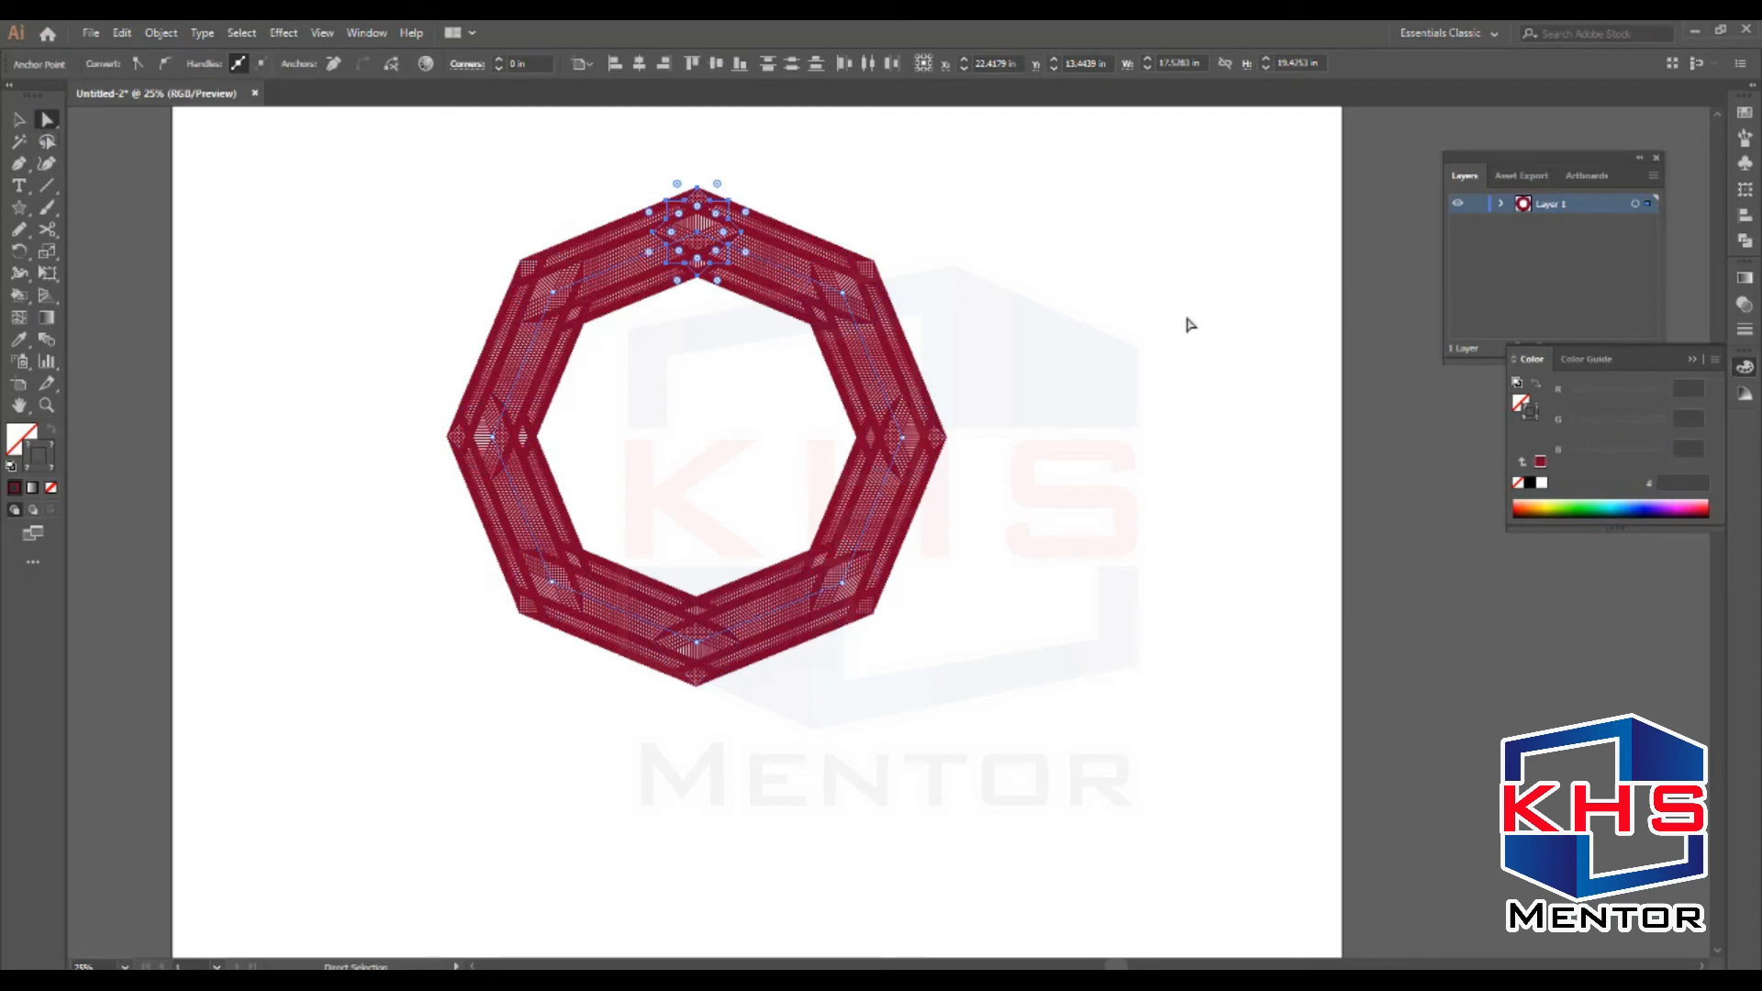
left_click(1577, 505)
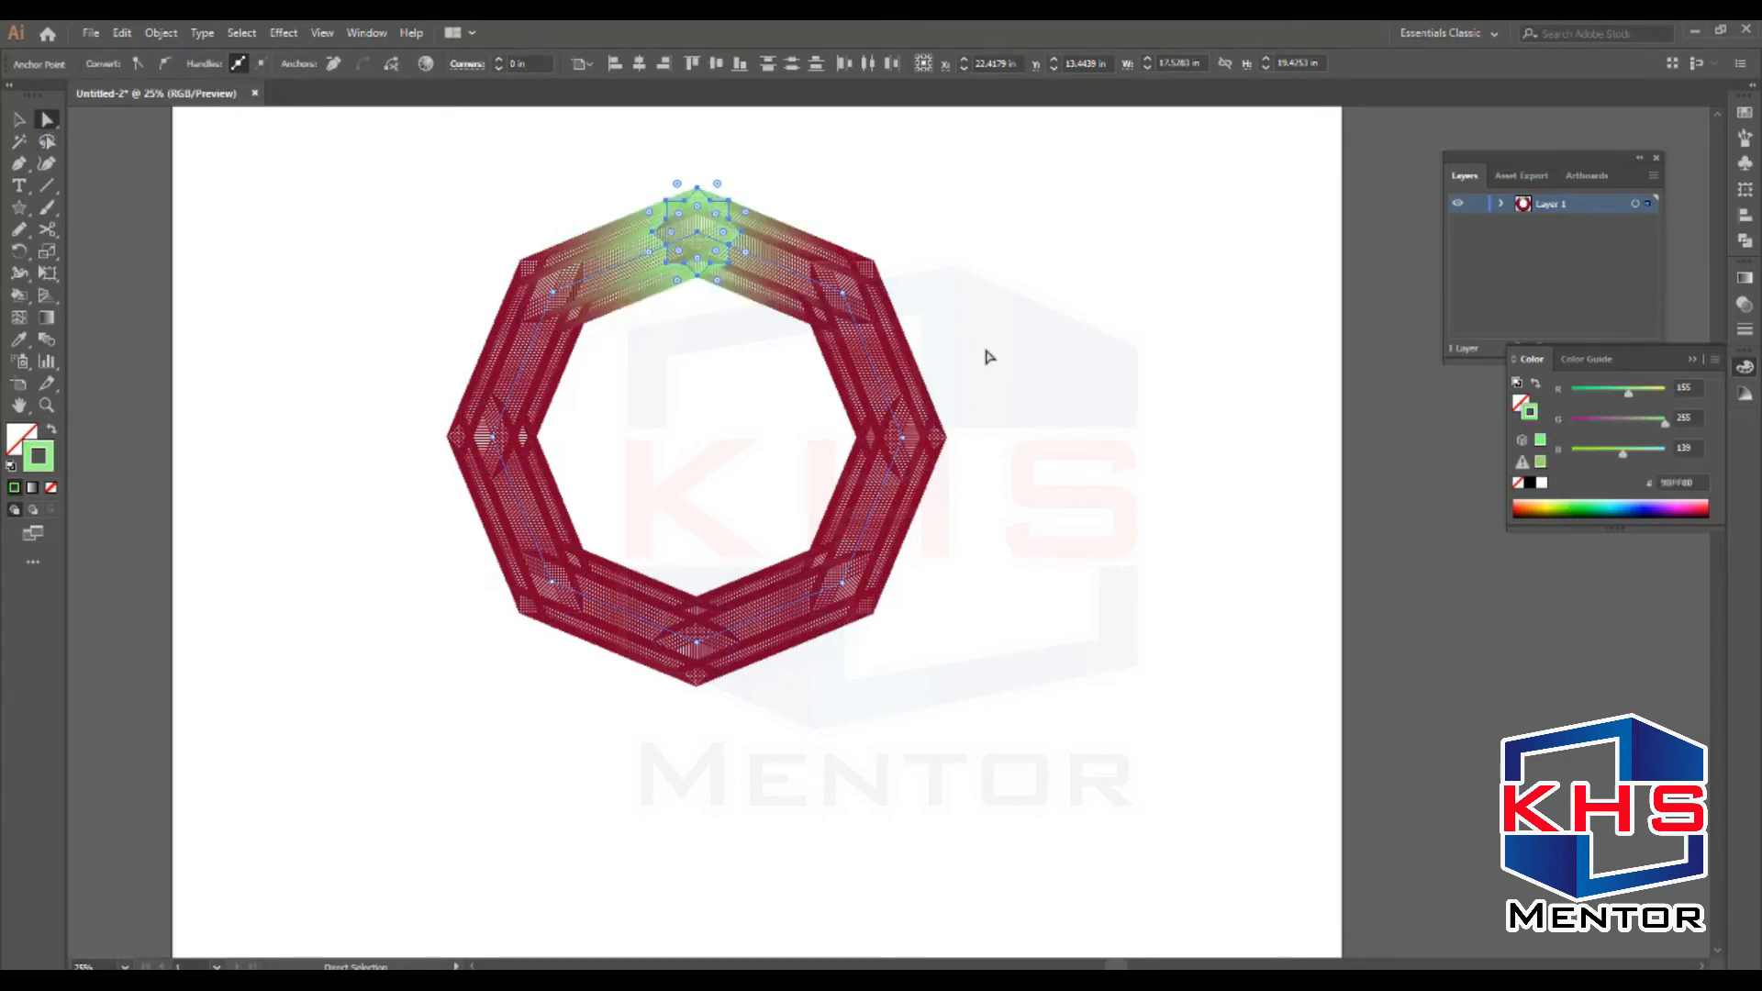
key("v")
left_click_drag(1034, 352, 914, 475)
left_click(1611, 506)
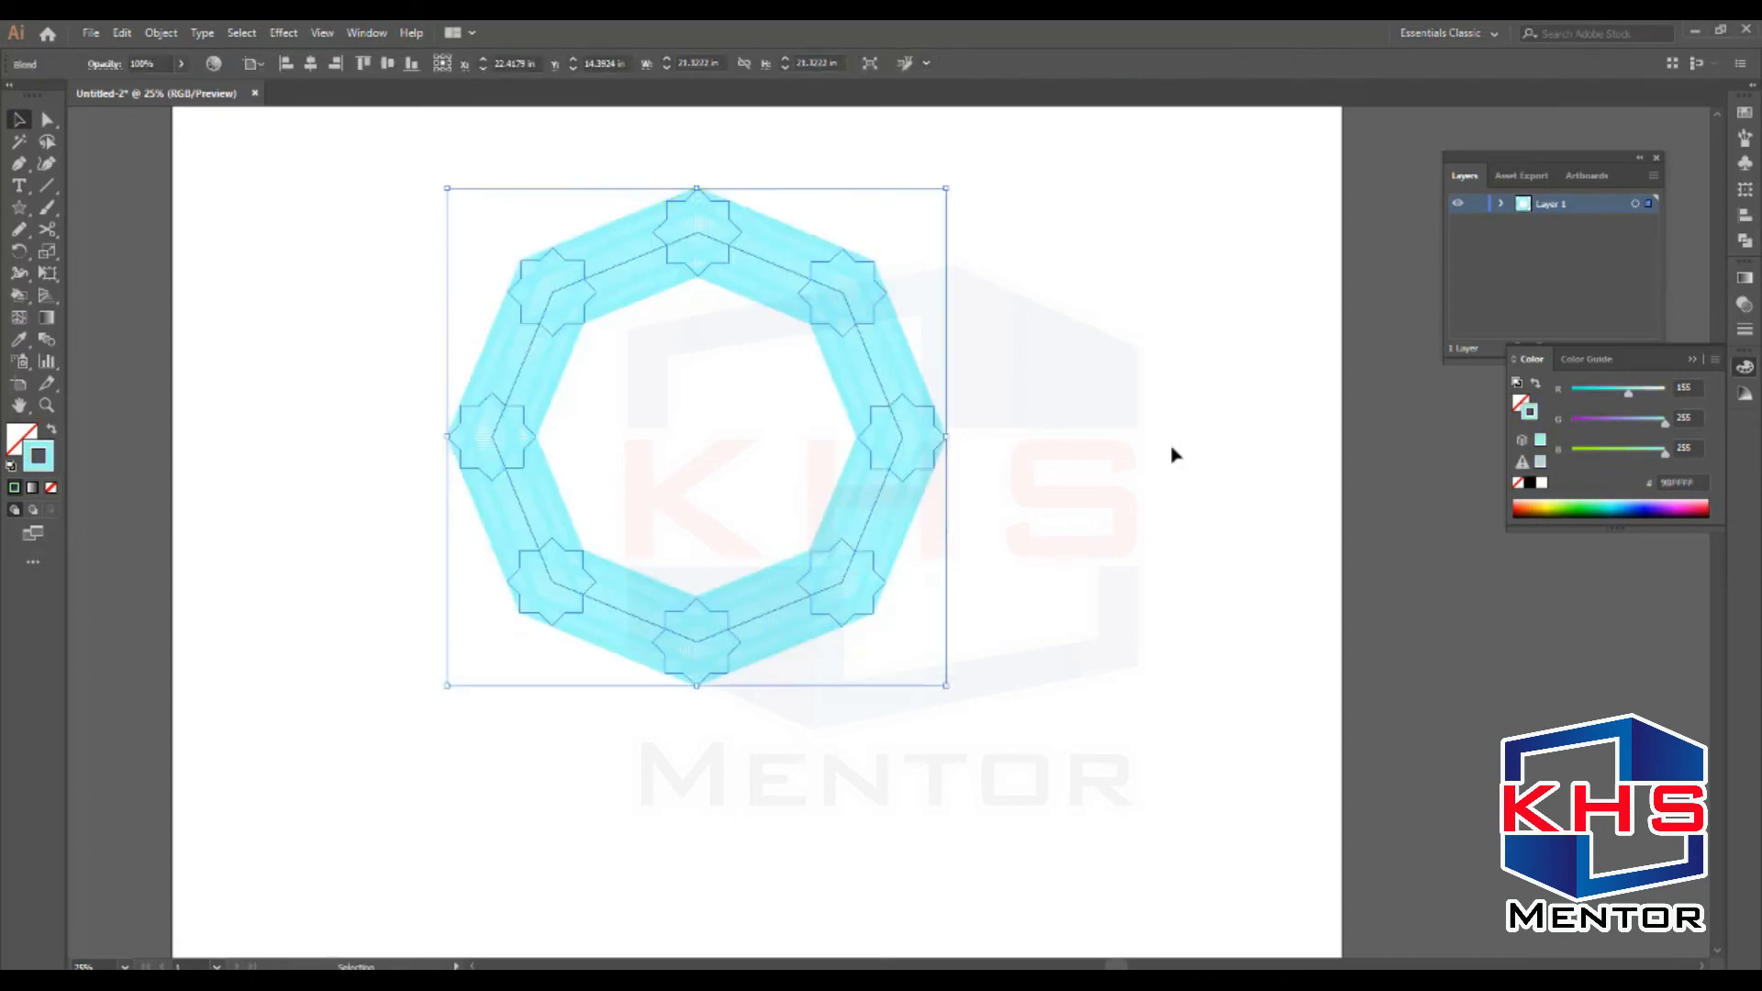
key("ctrl+z")
Recolour individual ring stars: the right one cyan, the upper-right one green, the bottom one turquoise and the lower-right one blue
key("a")
left_click_drag(1009, 390, 861, 482)
left_click_drag(1629, 393, 1595, 393)
left_click_drag(923, 229, 800, 351)
left_click_drag(1663, 453, 1599, 454)
left_click_drag(669, 726, 740, 633)
left_click_drag(1602, 453, 1643, 454)
left_click_drag(904, 643, 817, 560)
left_click_drag(1665, 424, 1600, 424)
Recolour the lower-left star pinkish purple, the left star violet-blue and the upper-left star dark blue, then deselect the ring
left_click_drag(340, 635, 565, 522)
left_click_drag(1596, 392, 1639, 392)
left_click_drag(407, 387, 525, 470)
left_click_drag(1639, 392, 1602, 393)
left_click_drag(470, 220, 594, 322)
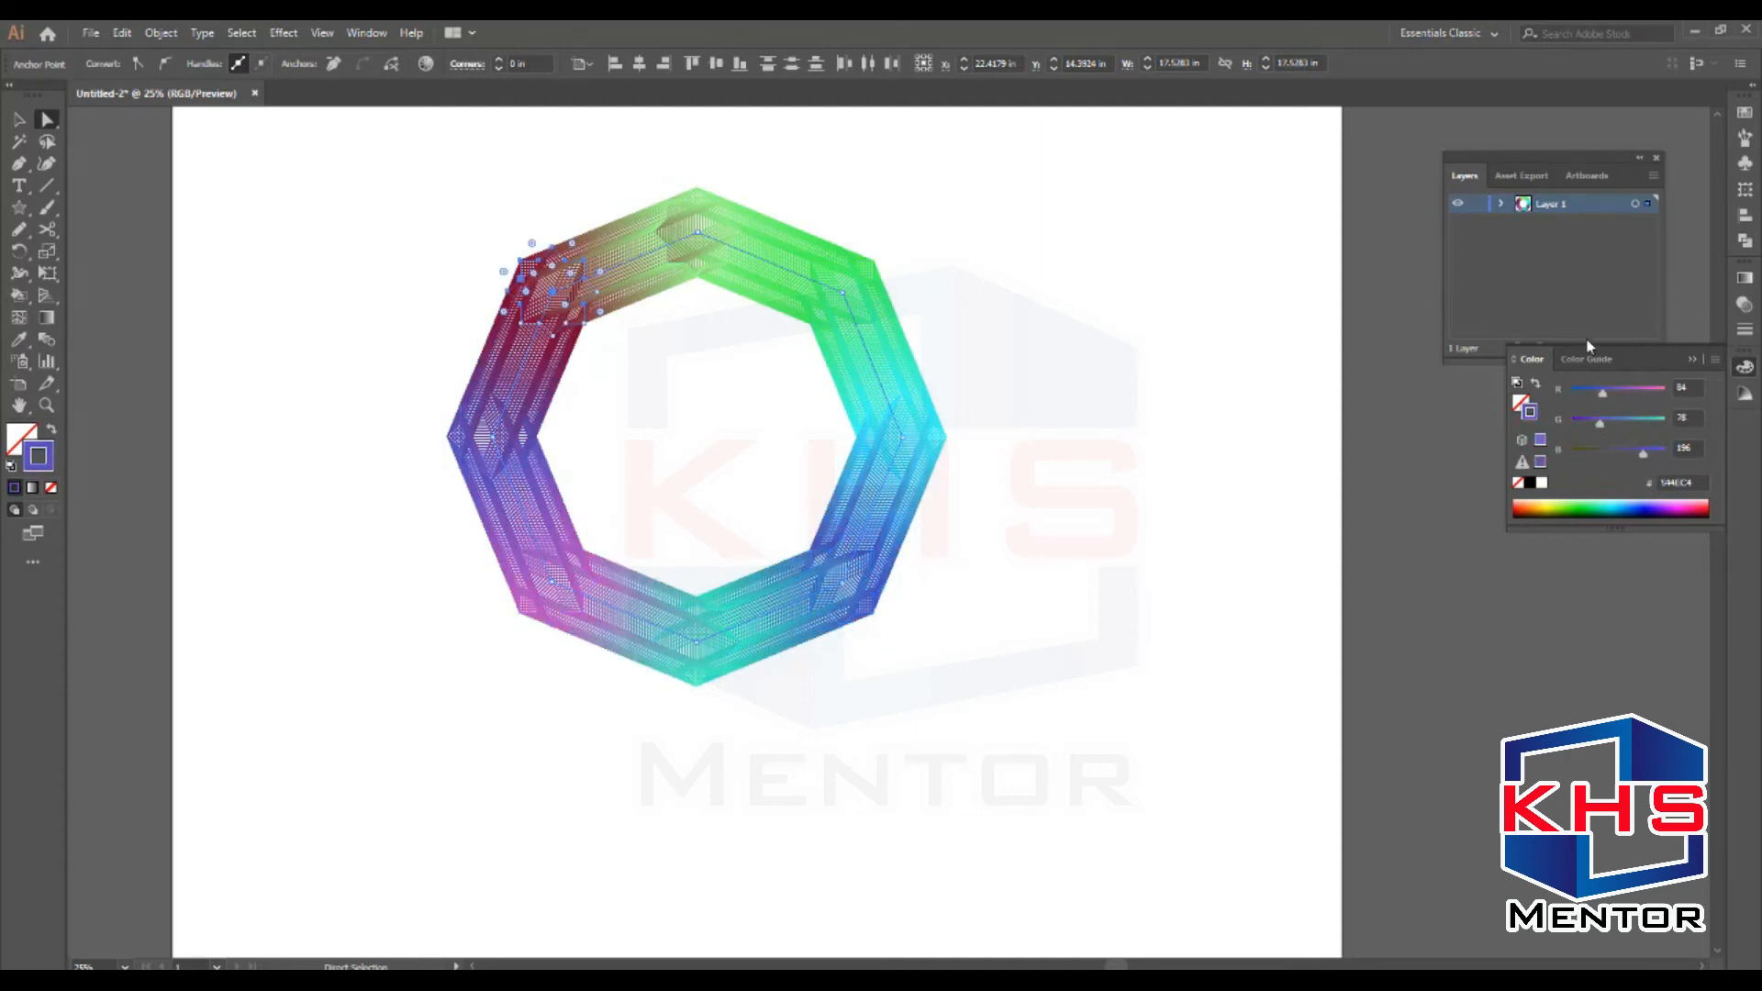
left_click_drag(1644, 464, 1628, 454)
left_click(1196, 446)
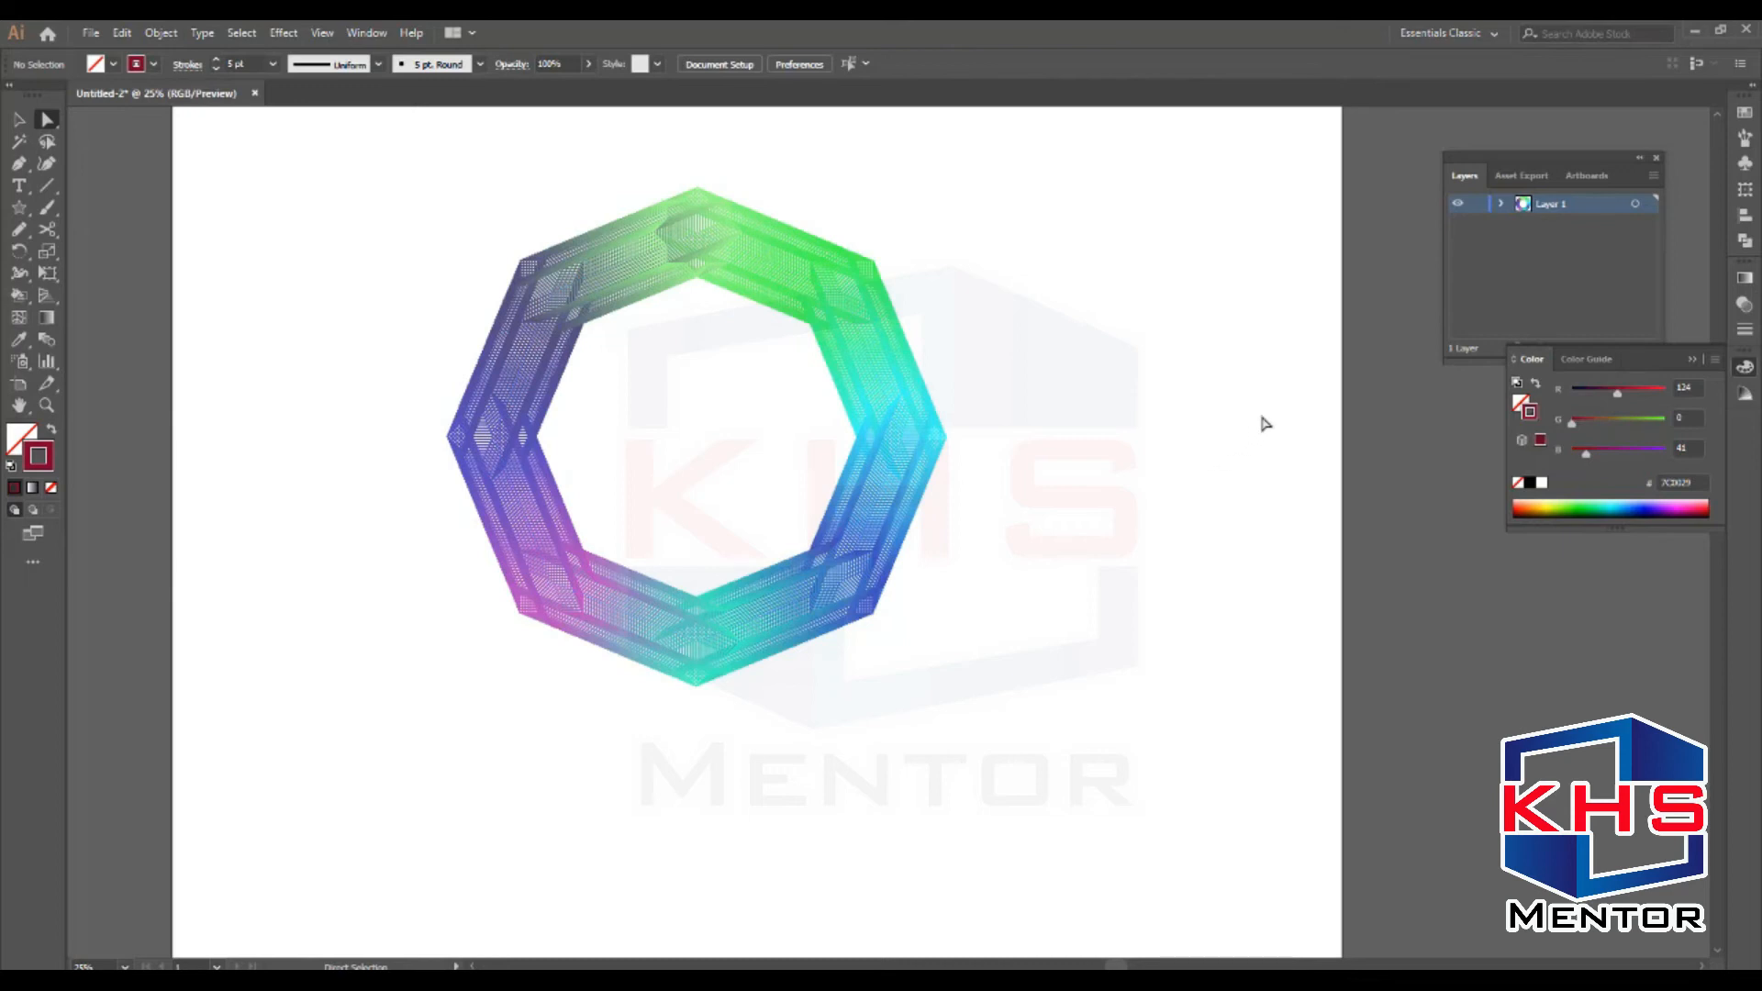
Delete the whole blended star ring, including any leftover path segment, to clear the artboard
left_click_drag(1089, 222, 769, 821)
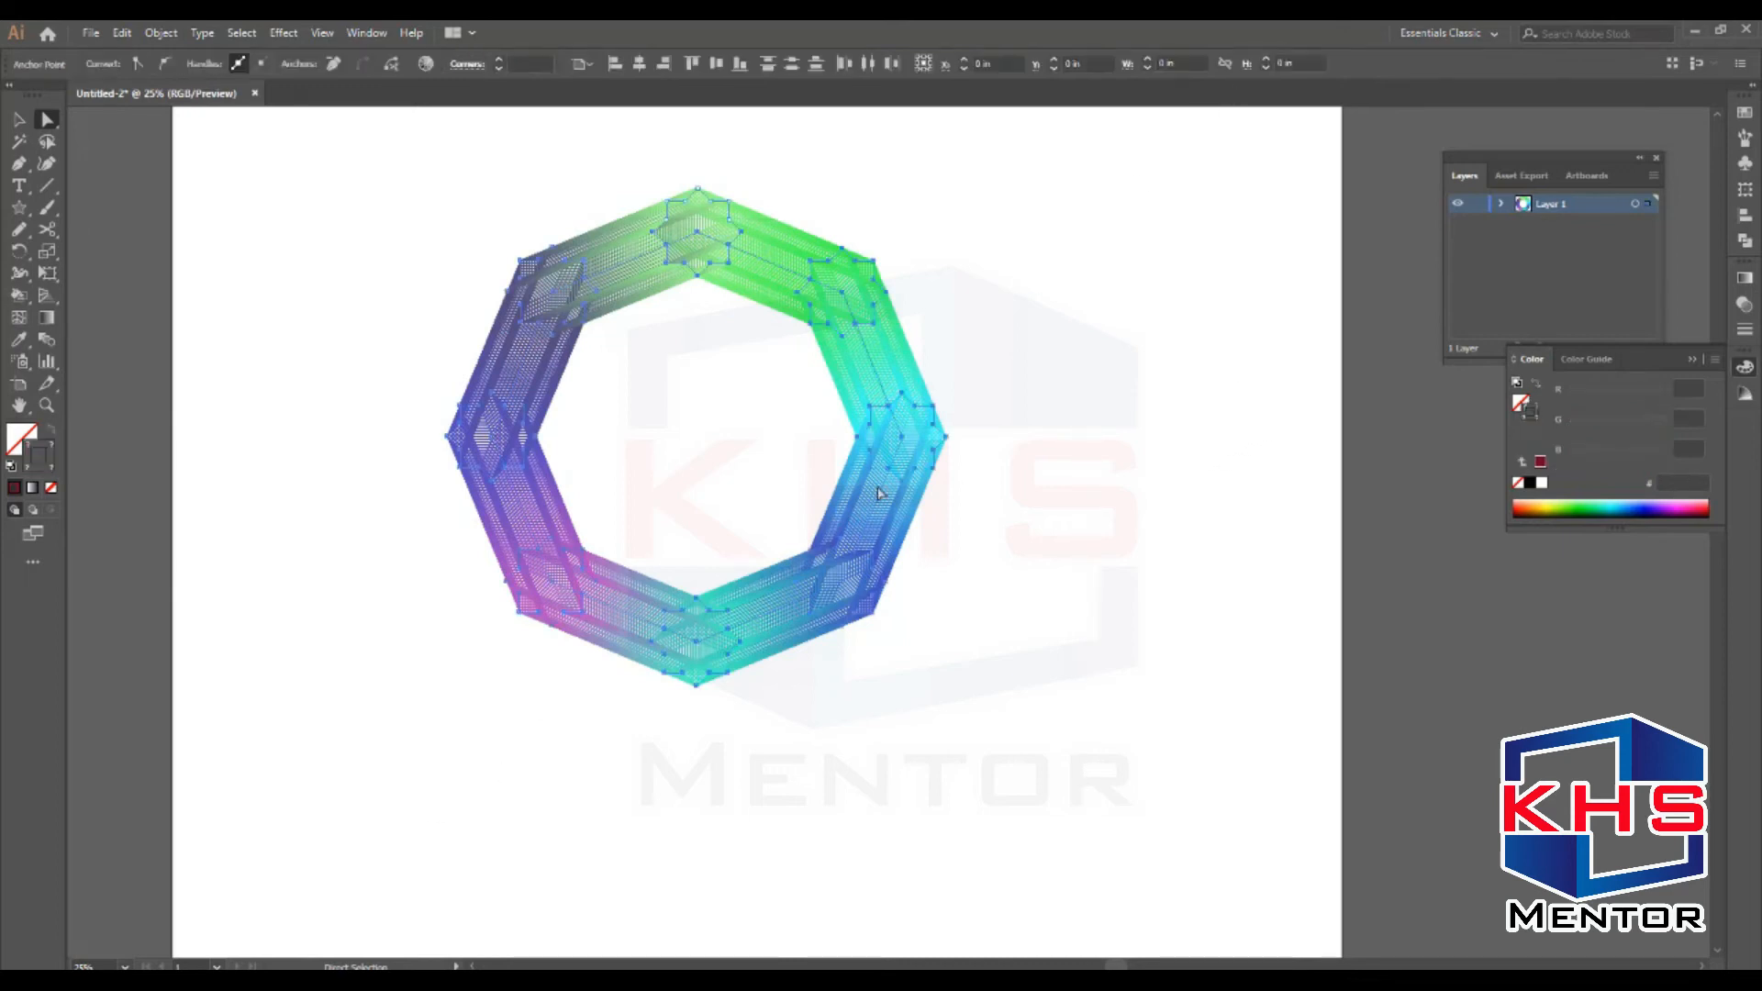
key("Delete")
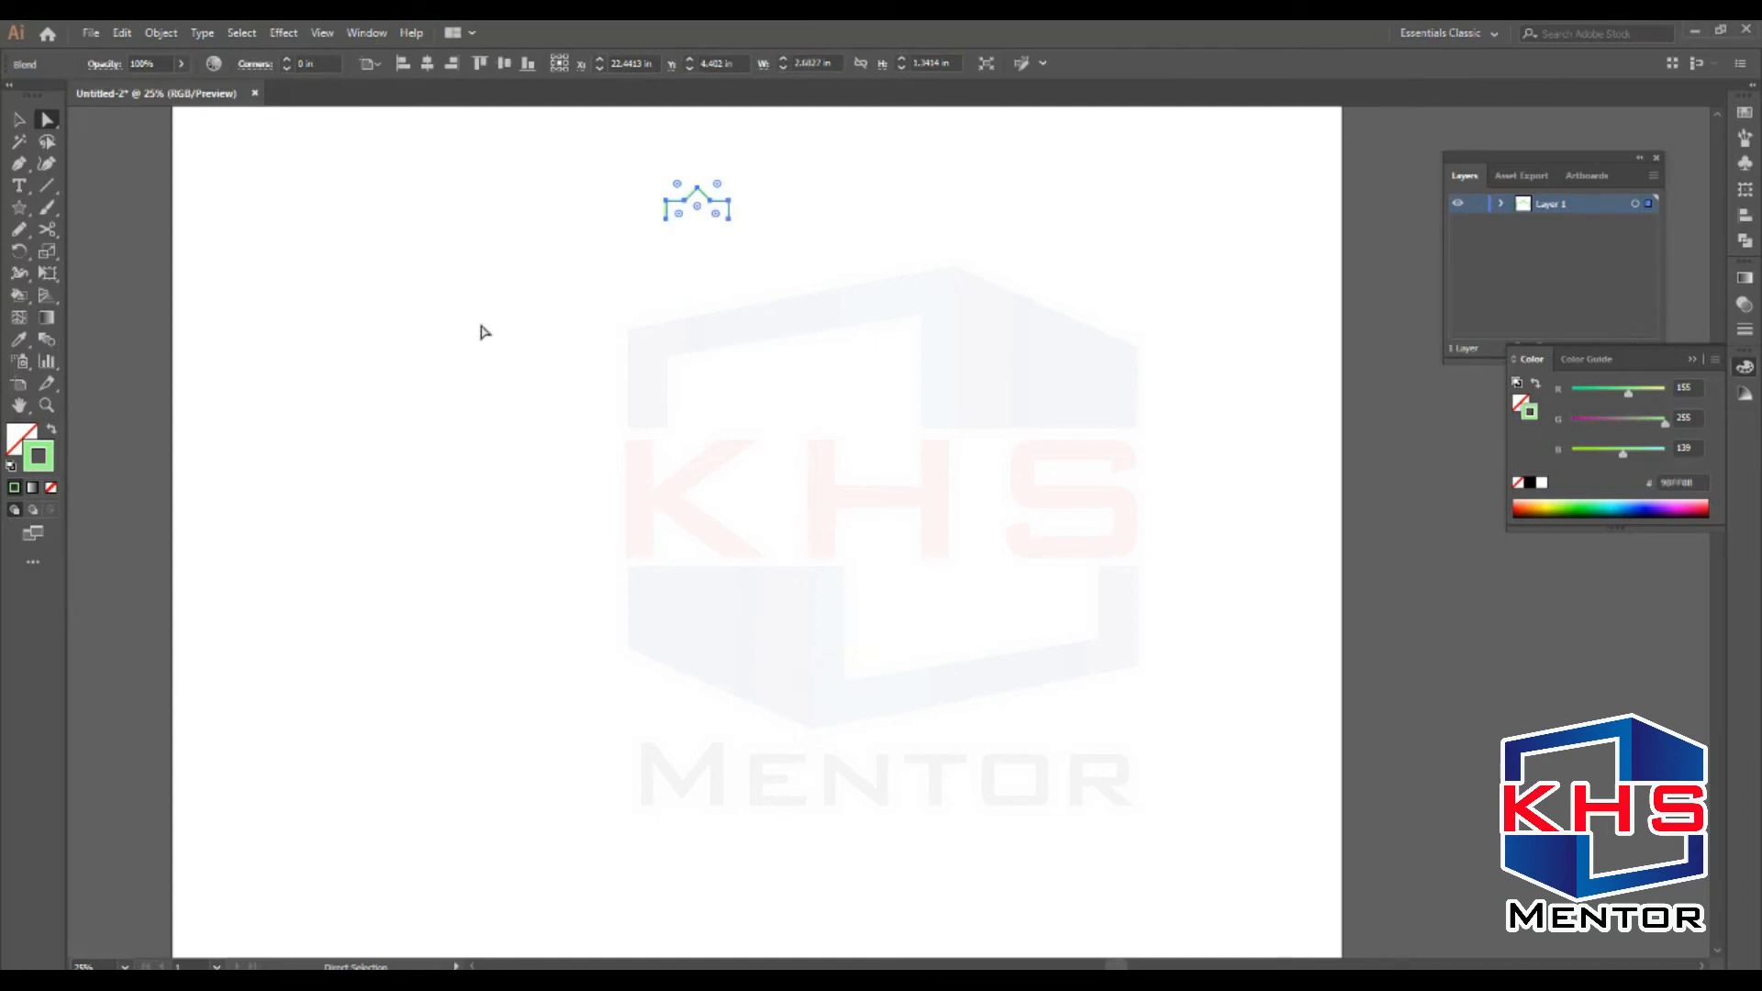
key("Delete")
Draw a circle about 4.12 in wide on the artboard and shrink it from its centre to about 1.96 in
key("m")
key("l")
left_click_drag(598, 443, 695, 540)
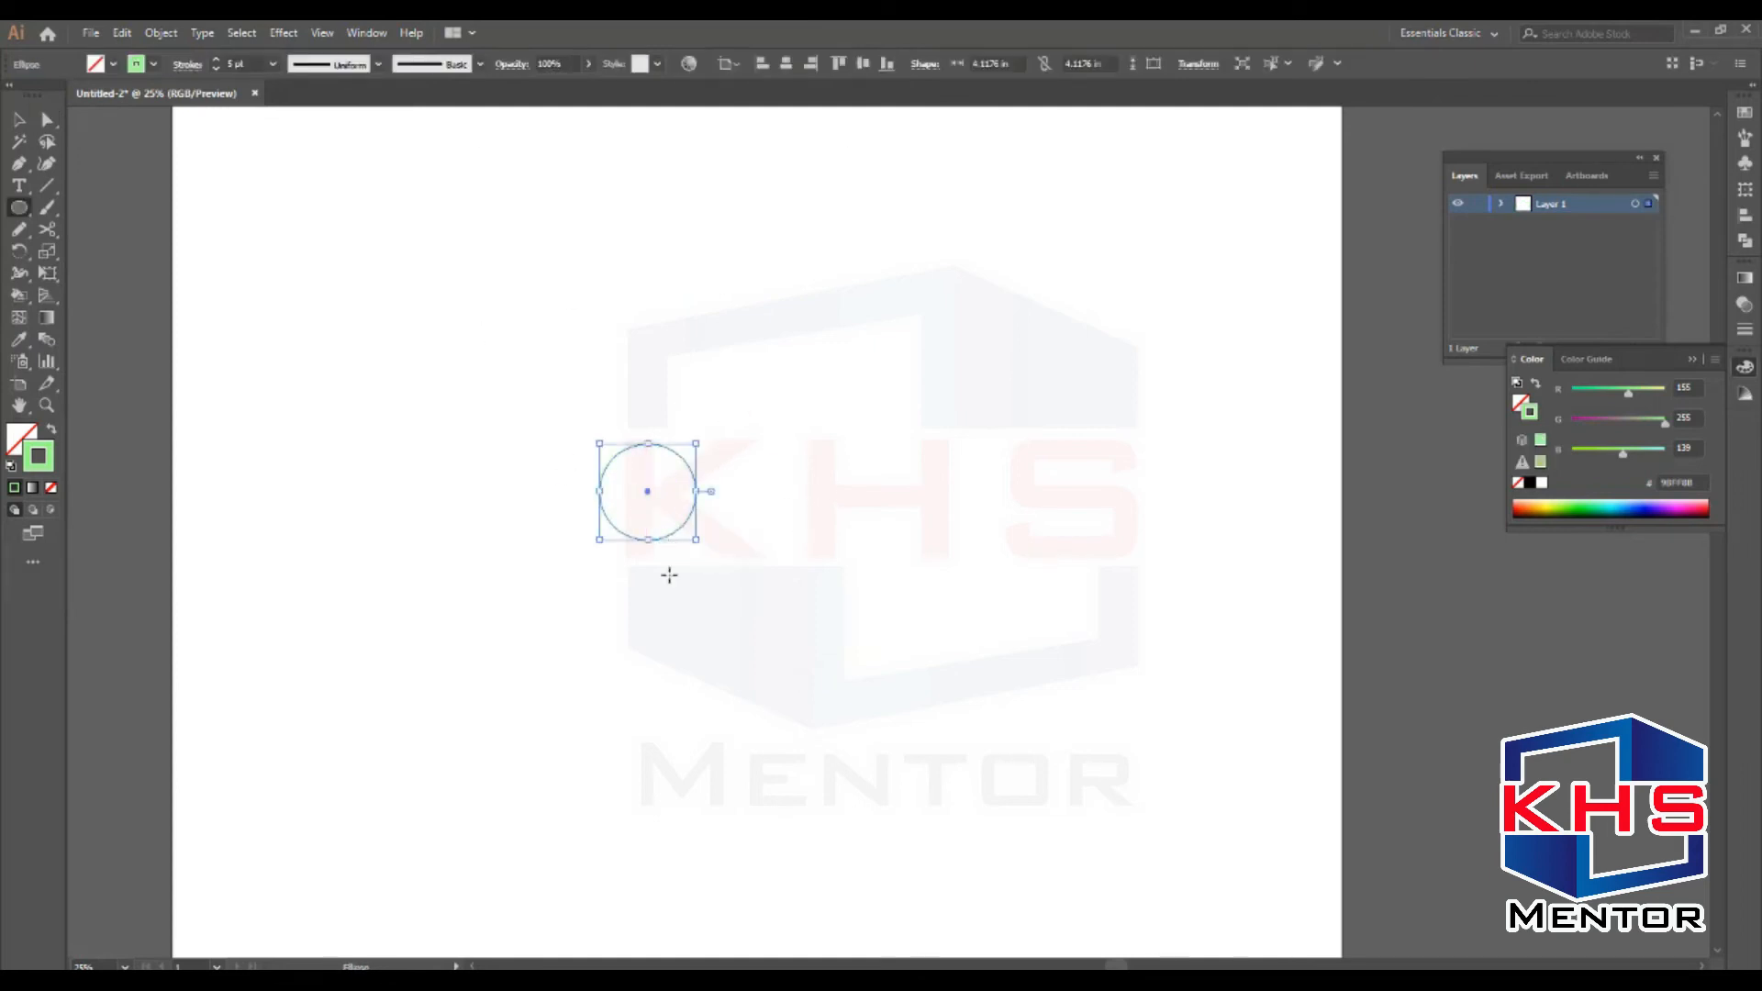
key("v")
key("ctrl+space")
left_click_drag(449, 157, 873, 641)
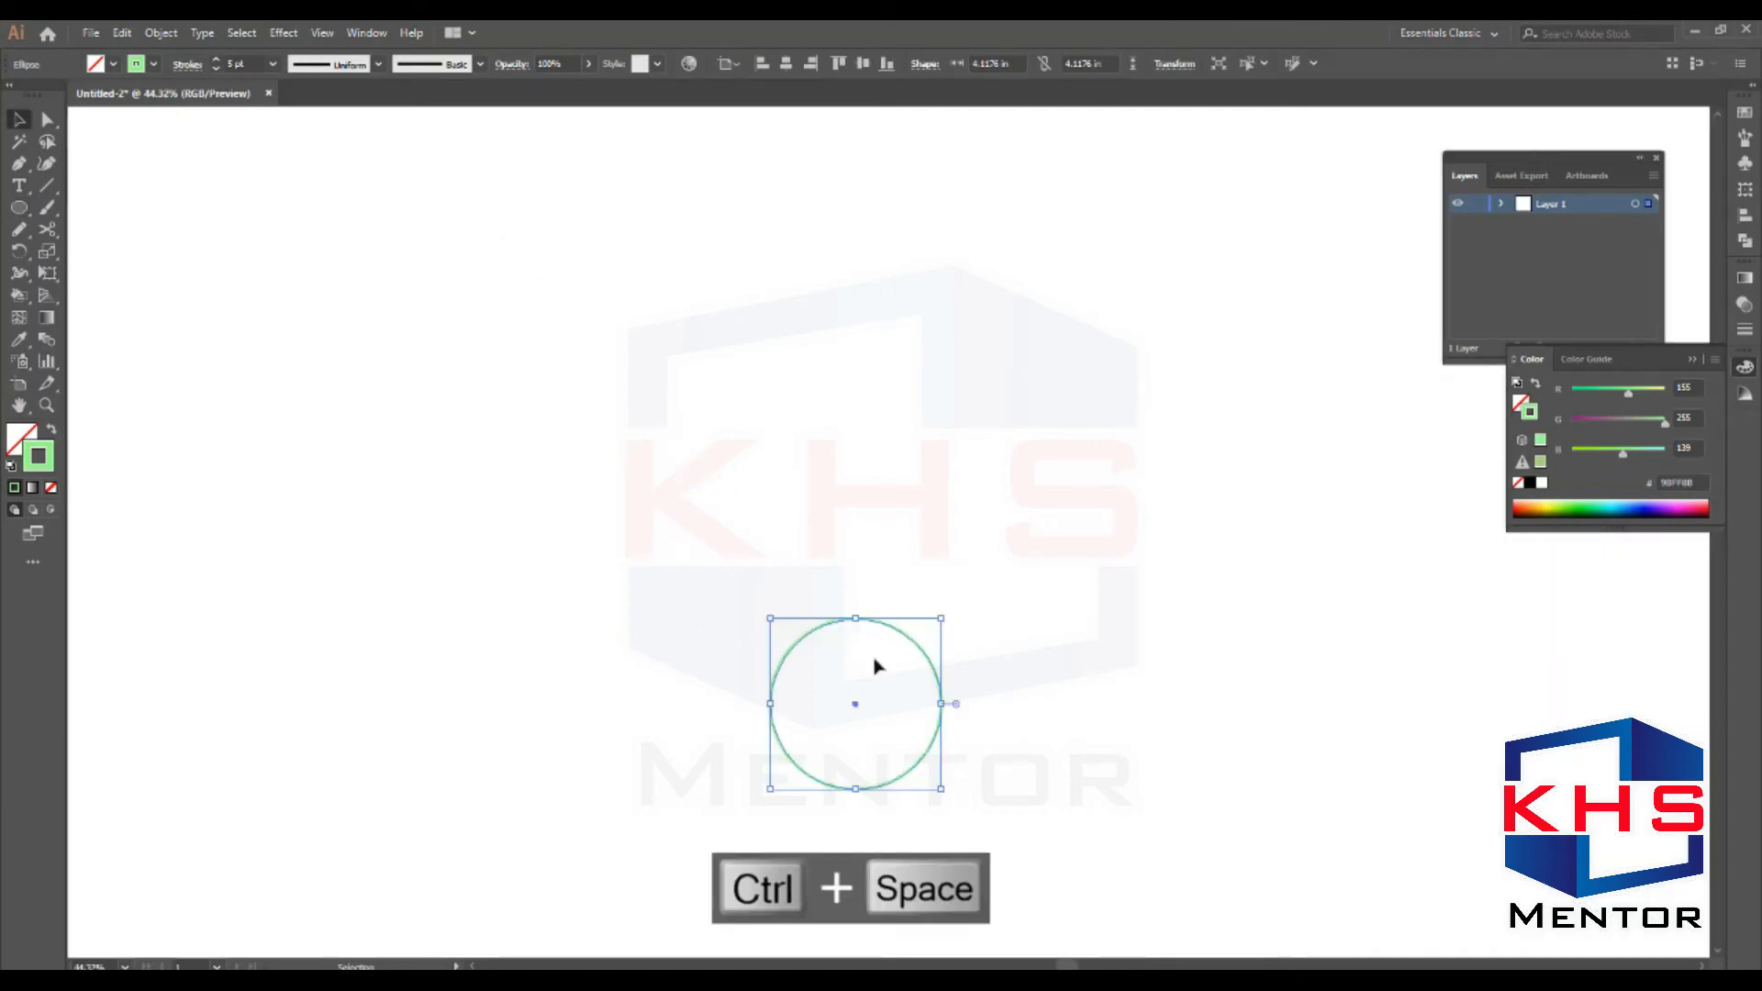
left_click_drag(945, 617, 897, 663)
Draw a tall ellipse about 1.88 by 5.28 in and centre it just above the small circle as a petal
key("m")
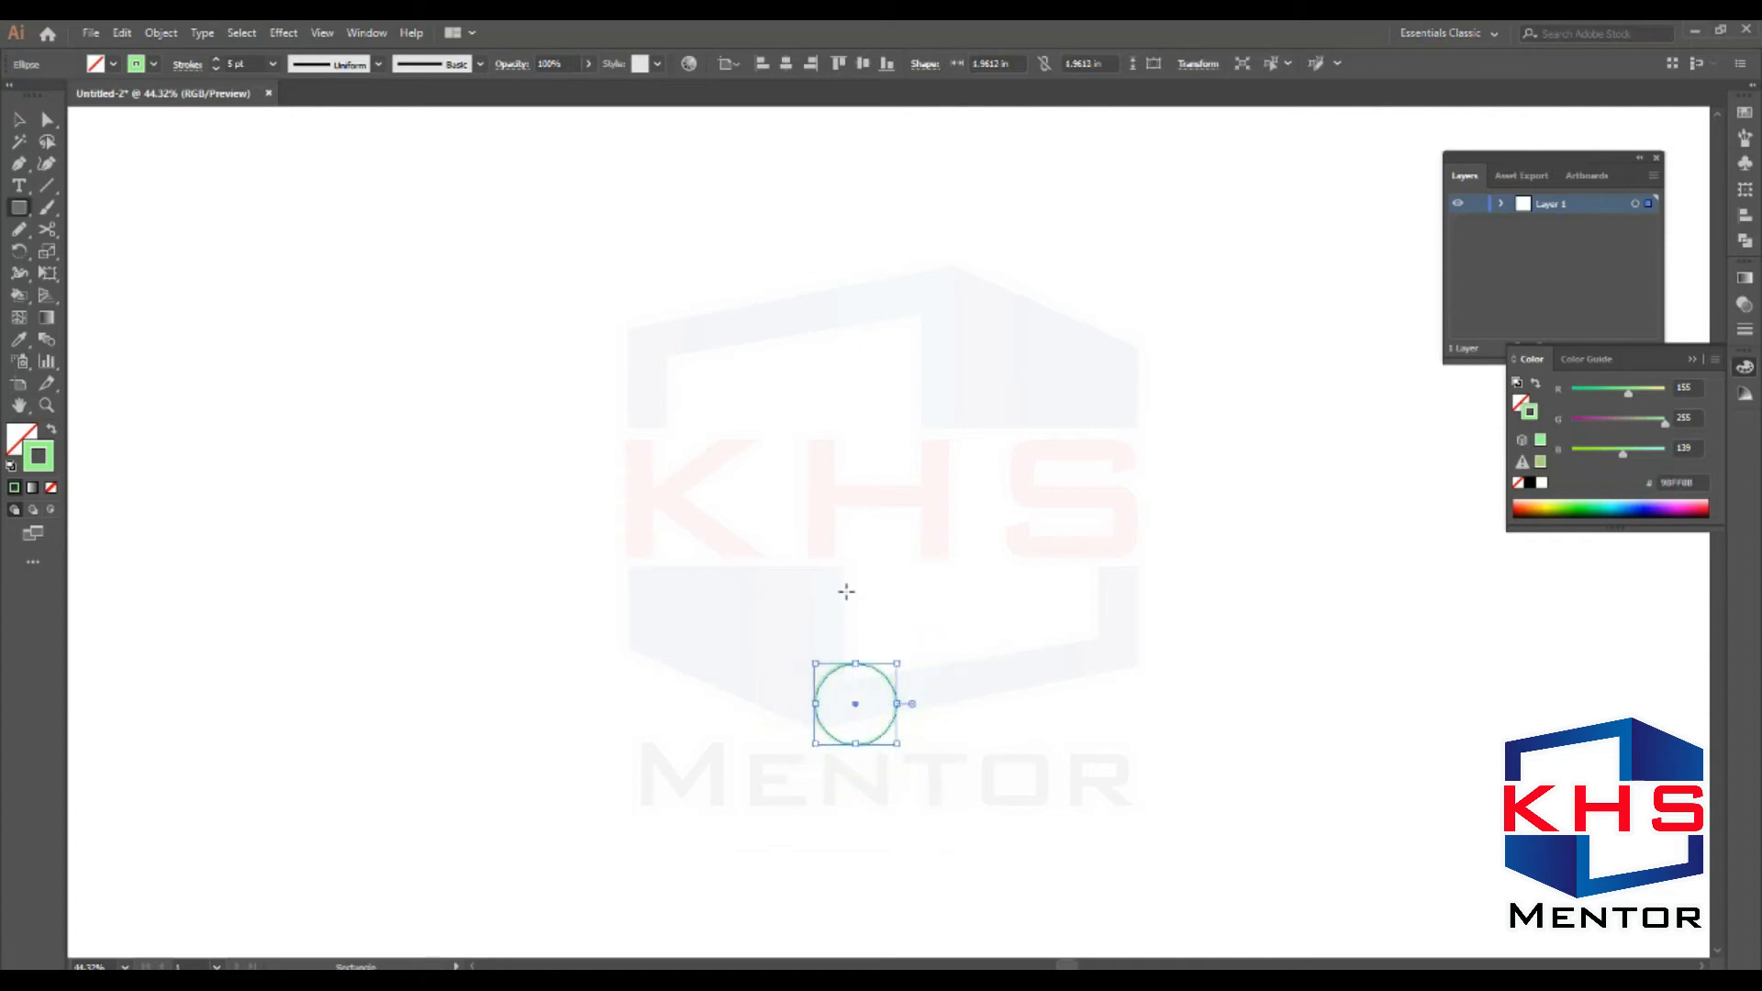
key("l")
mouse_move(825, 445)
left_mouse_down()
mouse_move(897, 661)
mouse_move(904, 642)
left_mouse_up()
key("v")
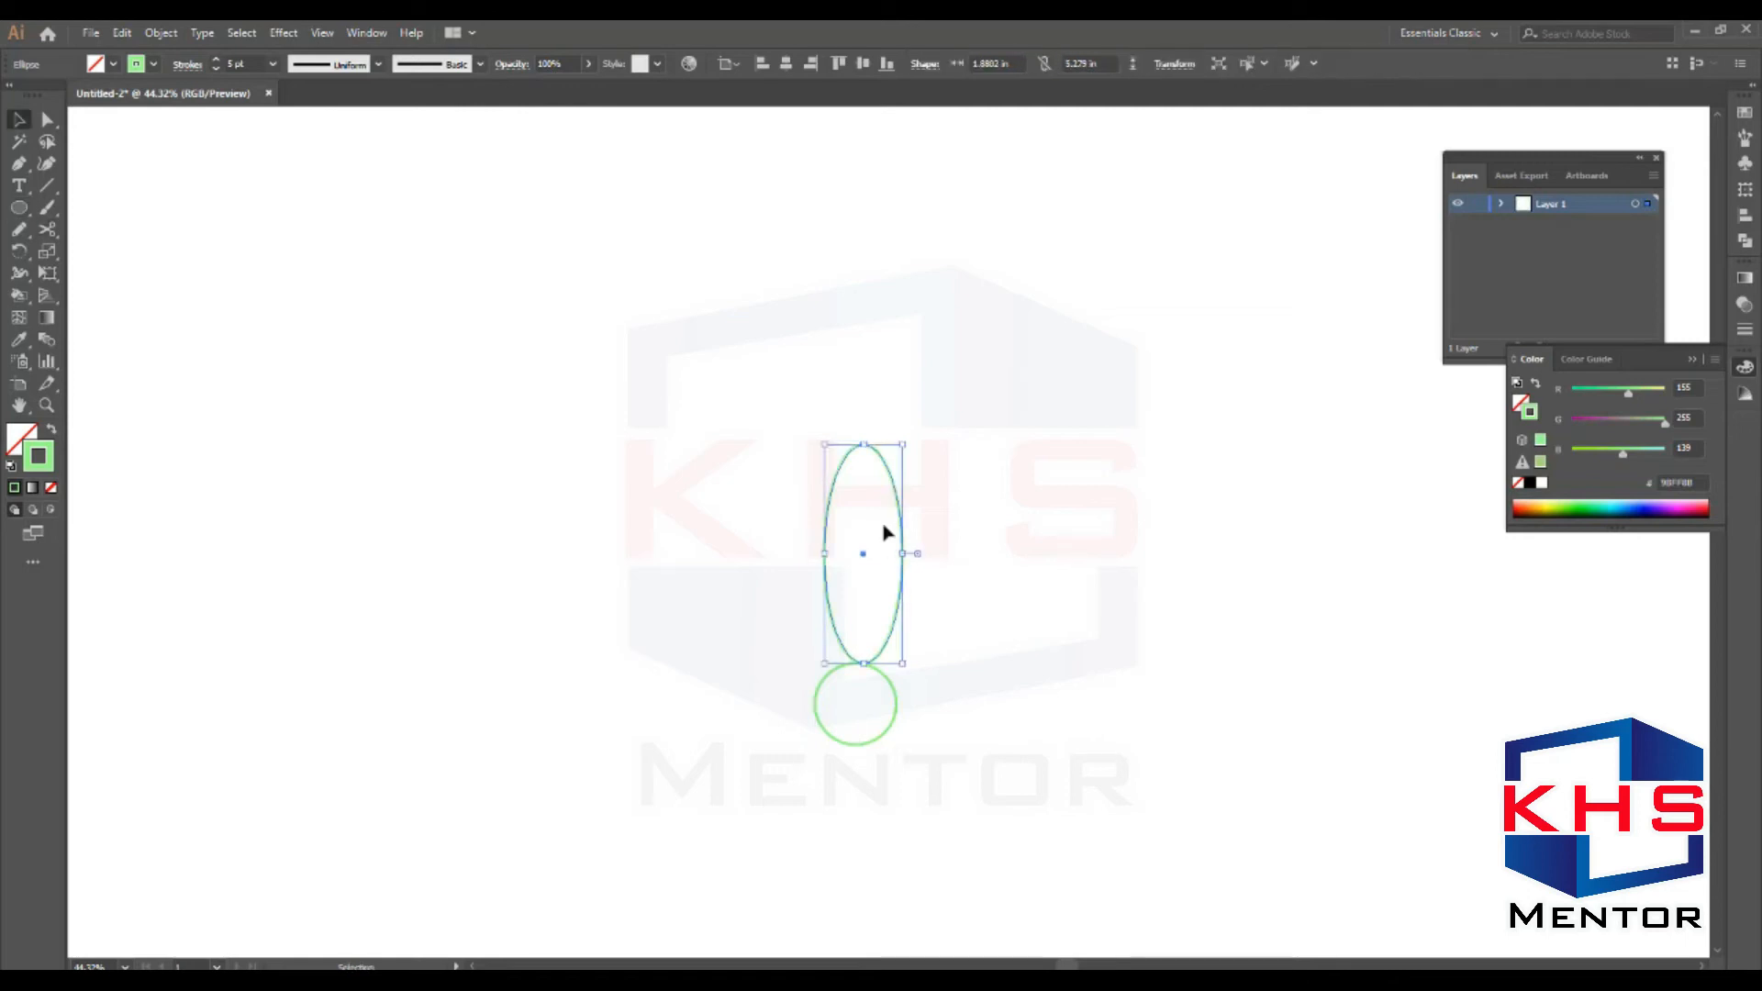
key("ctrl+space")
left_click_drag(708, 413, 1023, 762)
left_click_drag(966, 606, 938, 619)
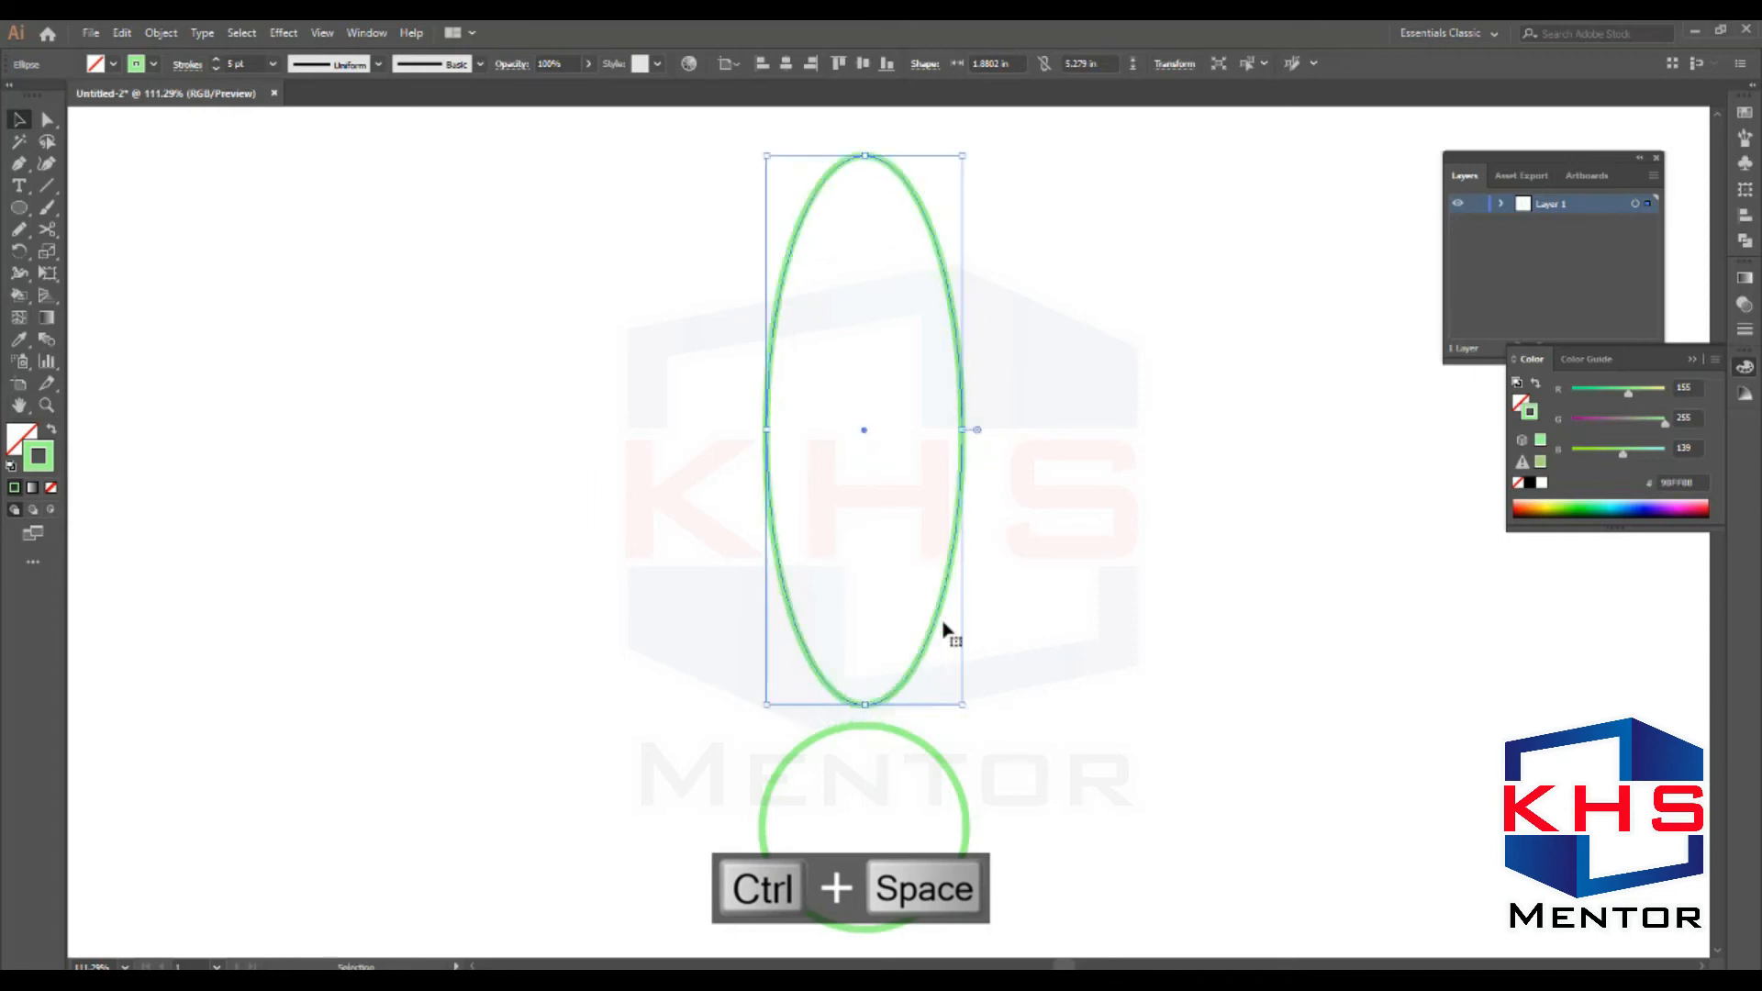
Rotate a copy of the petal ellipse about 45° clockwise around the circle's centre
scroll(976, 600, "down", 2)
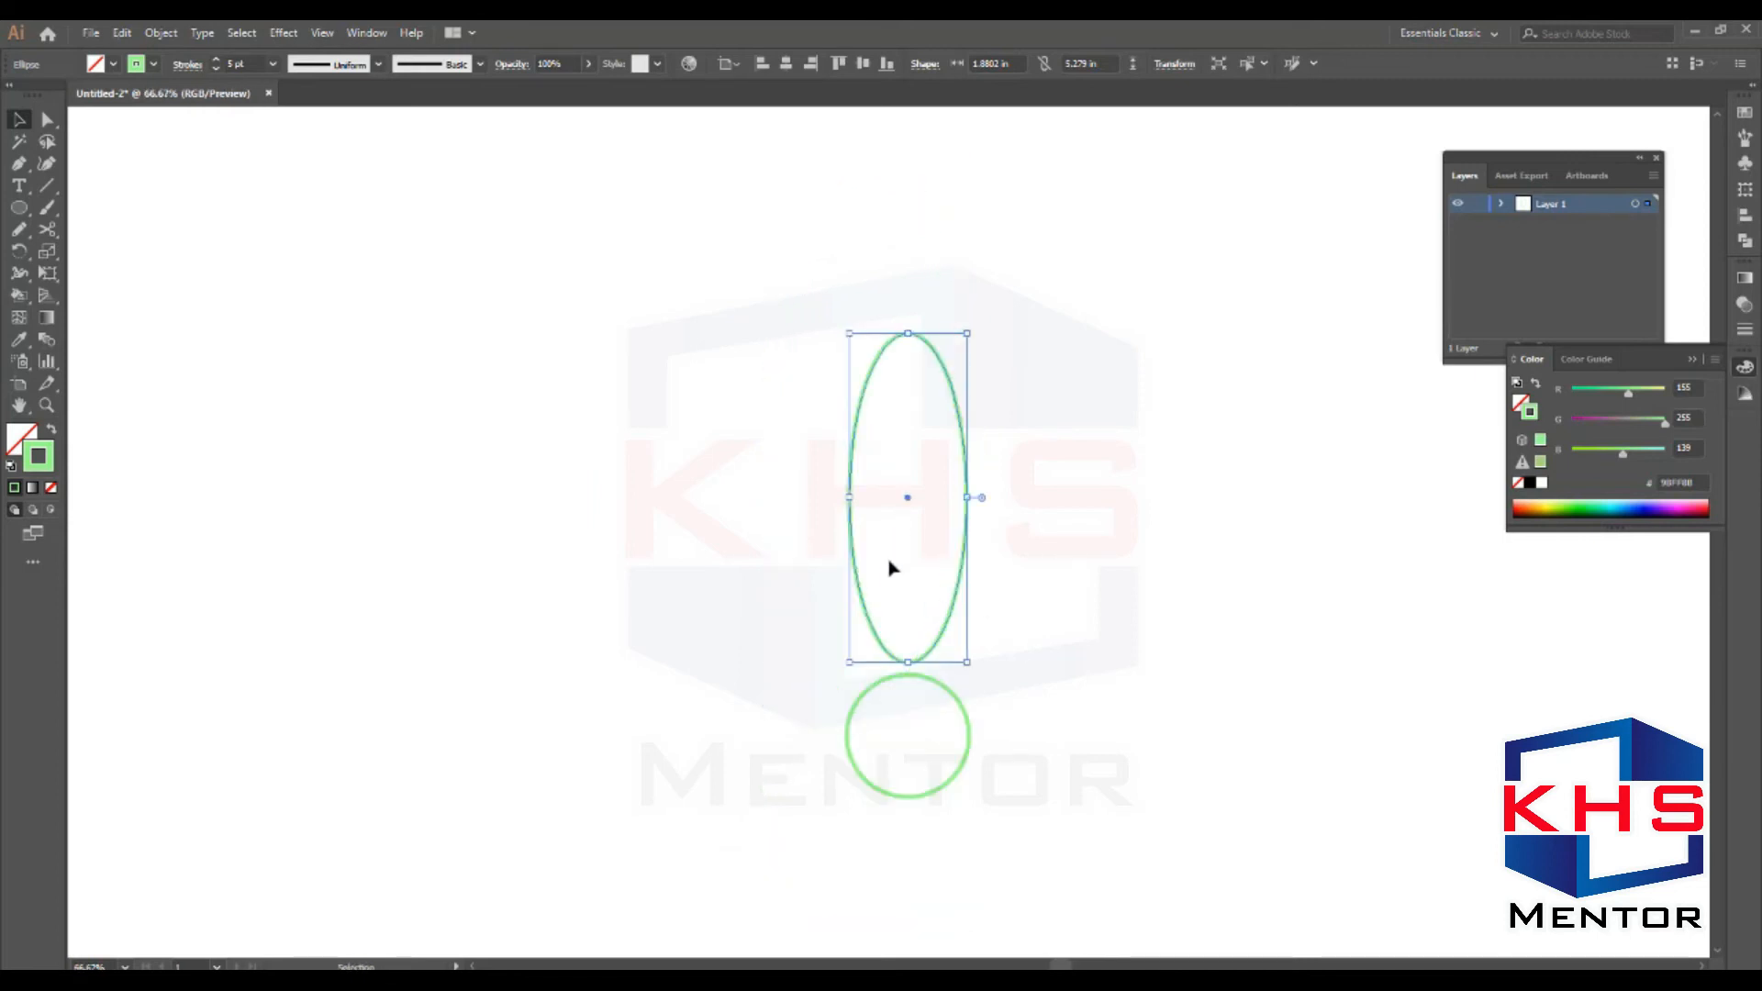
key("r")
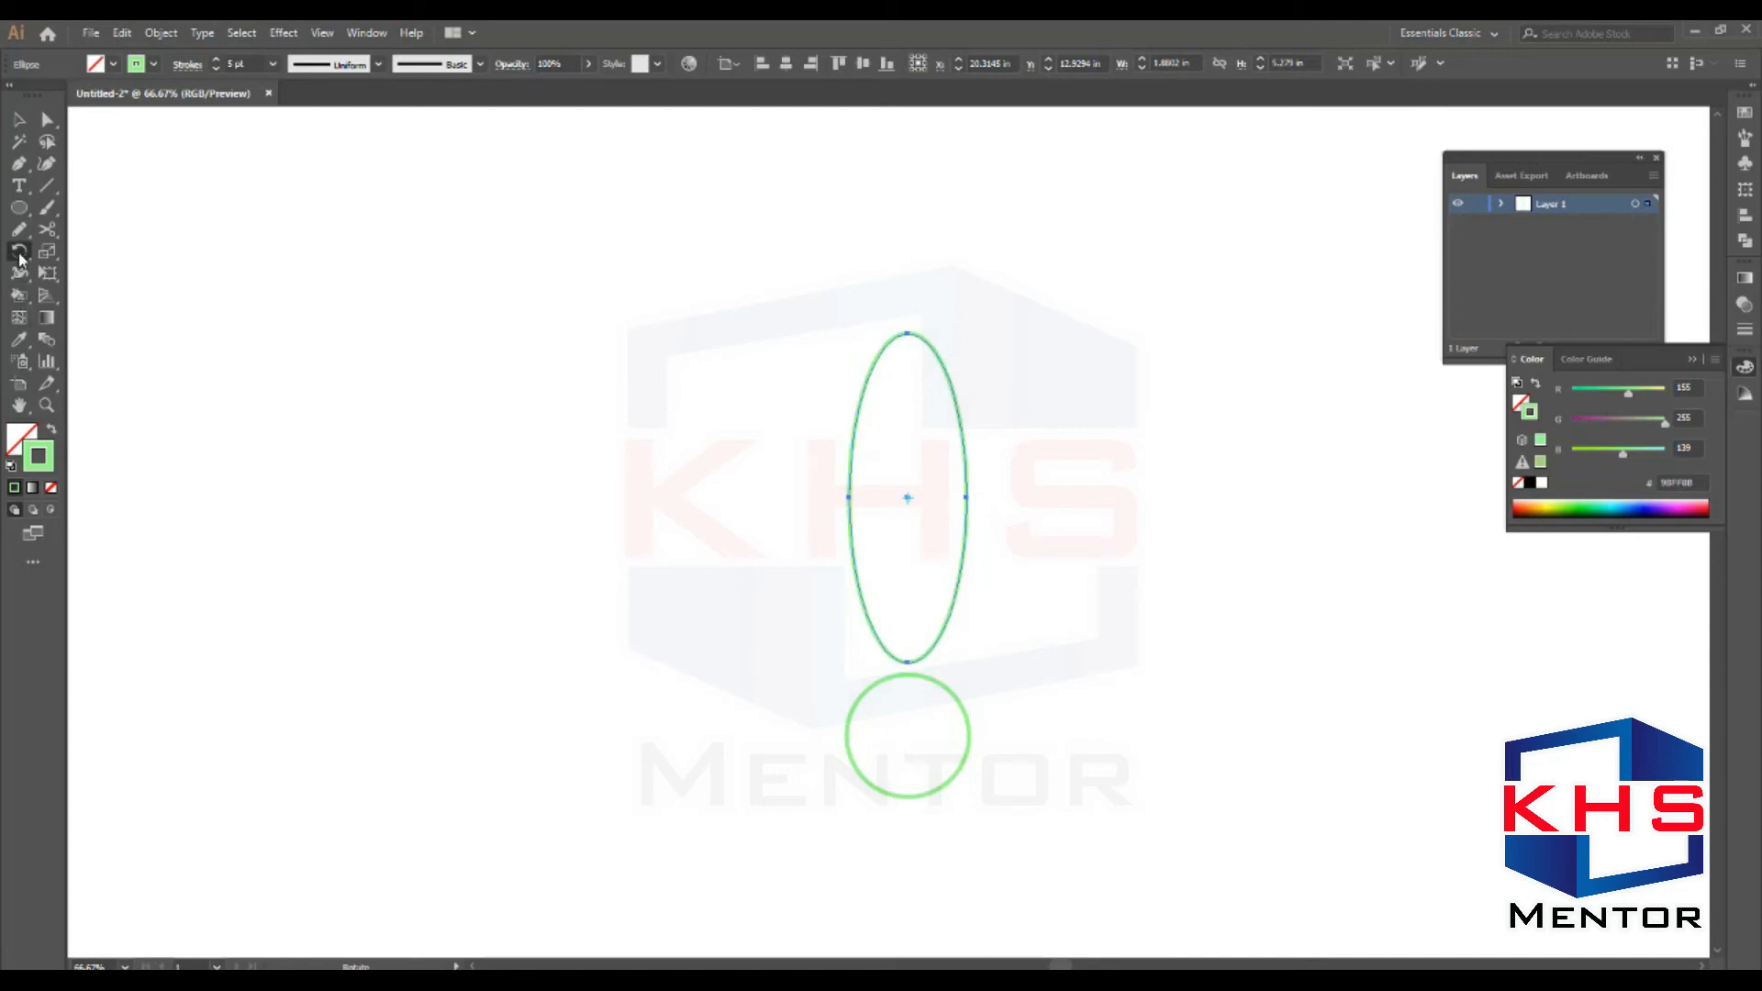
left_click(910, 735)
left_click_drag(907, 338, 1151, 526)
Repeat the rotated petal copy until eight petals form a full flower around the circle
key("ctrl+d")
key("ctrl+d")
key("ctrl+d")
key("ctrl+d")
key("ctrl+d")
key("ctrl+d")
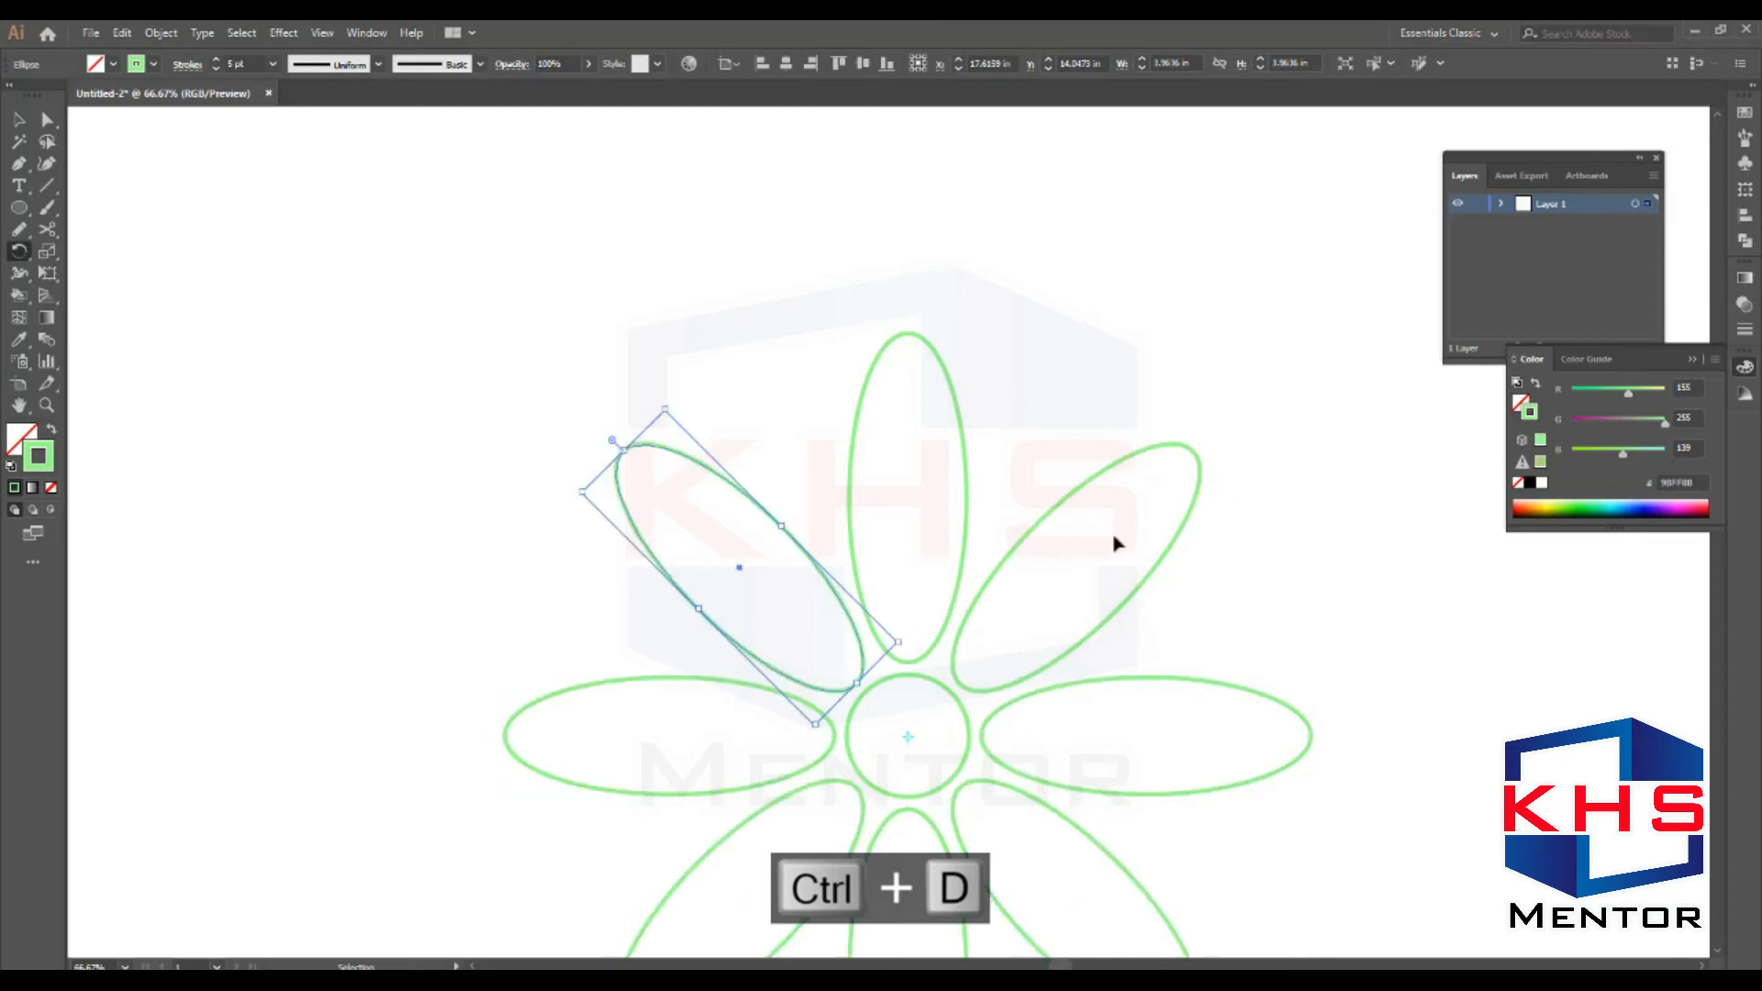
key("ctrl+d")
Select the eight petals without the central circle, blend them together, and deselect
scroll(1133, 437, "down", 2)
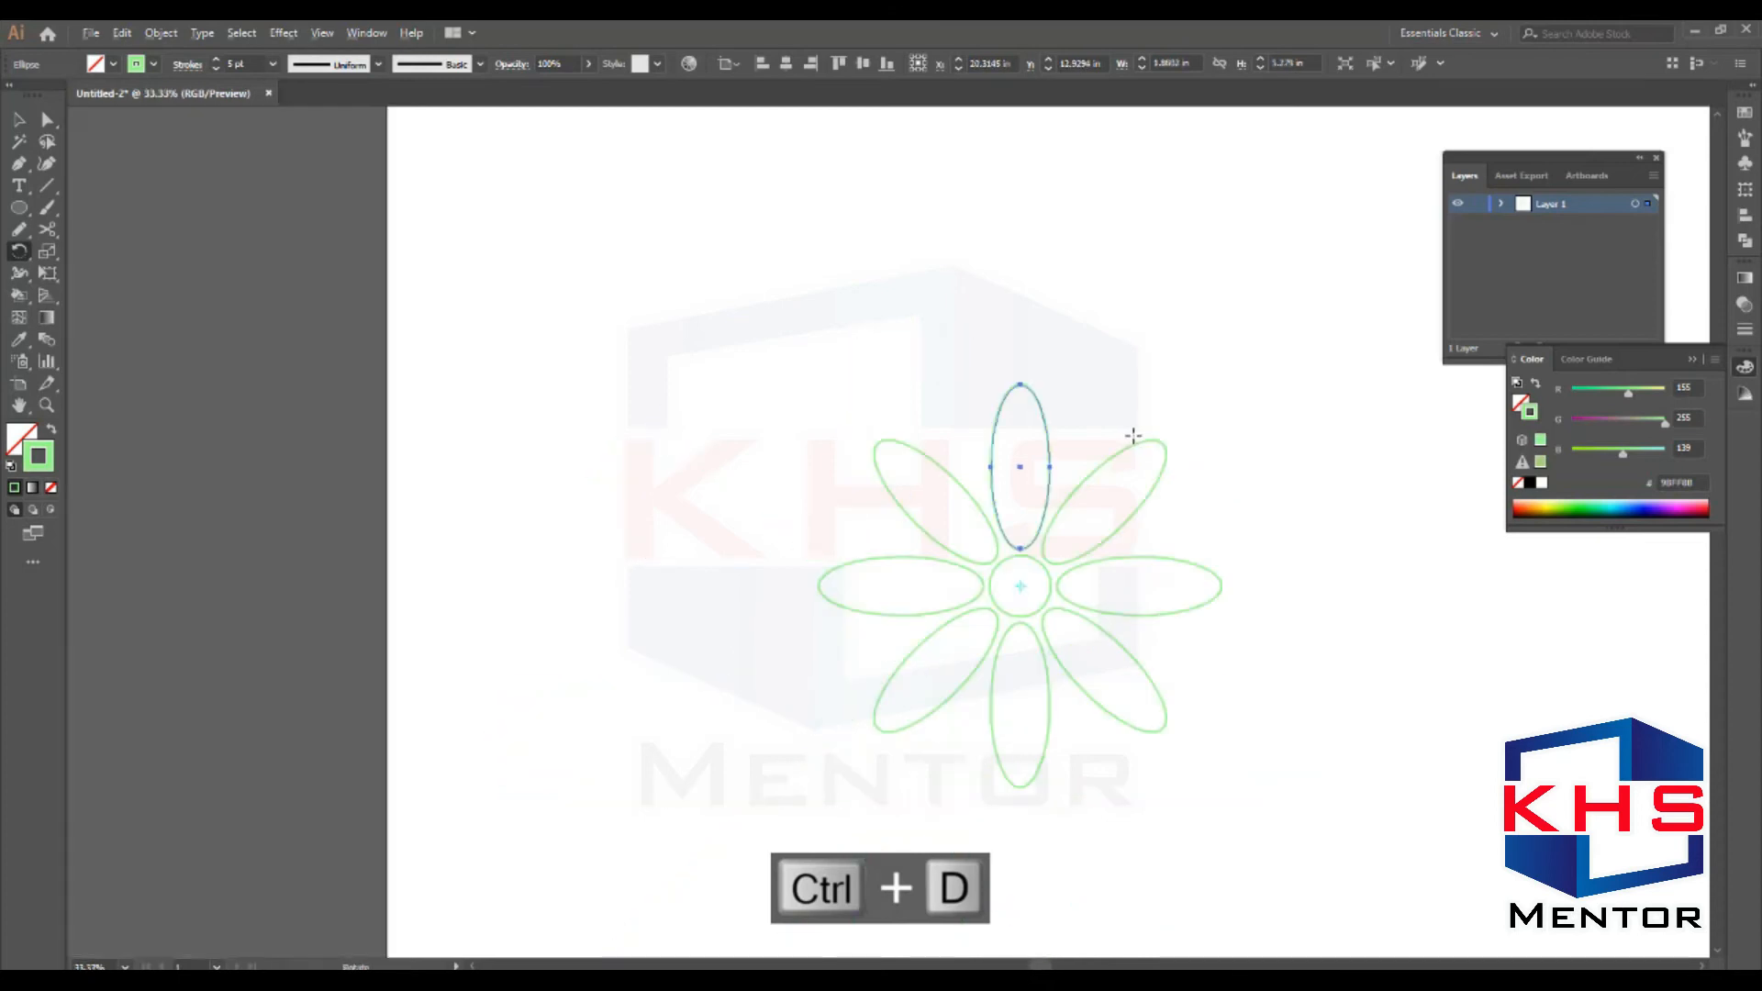
key("v")
left_click_drag(1231, 378, 814, 775)
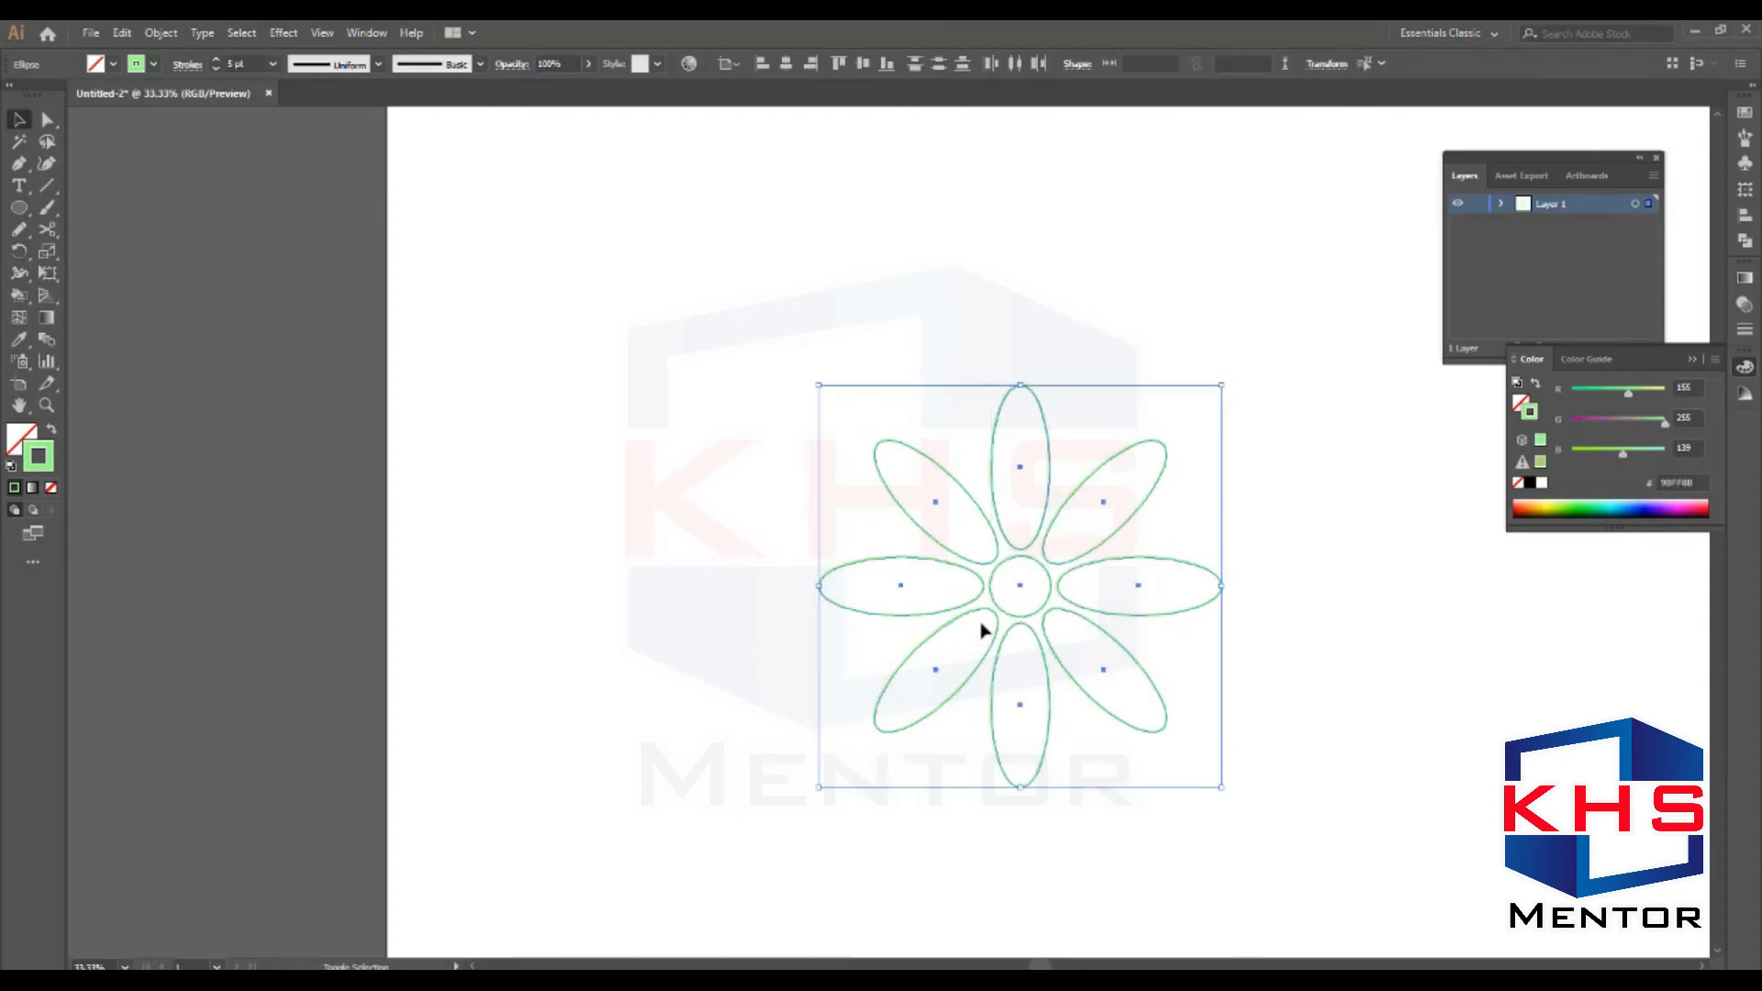
left_click(1017, 621, "shift")
key("a")
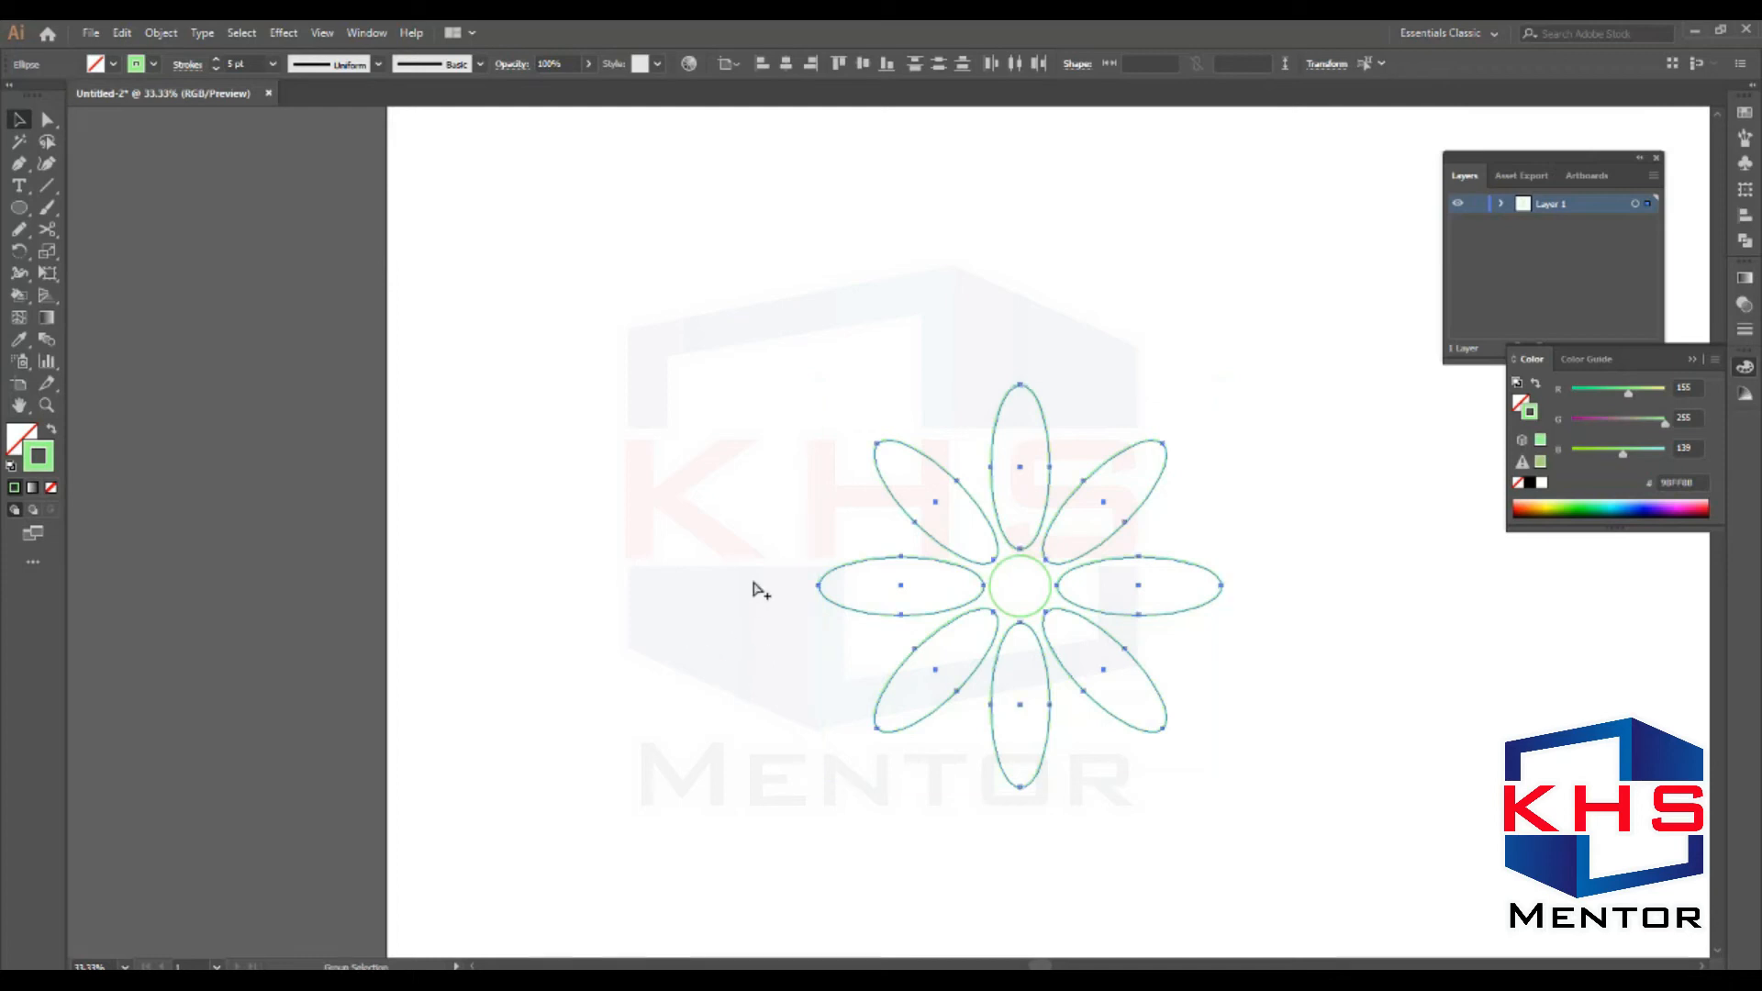
key("ctrl+alt+b")
key("v")
left_click(1192, 323)
key("ctrl+space")
left_click_drag(728, 315, 1239, 775)
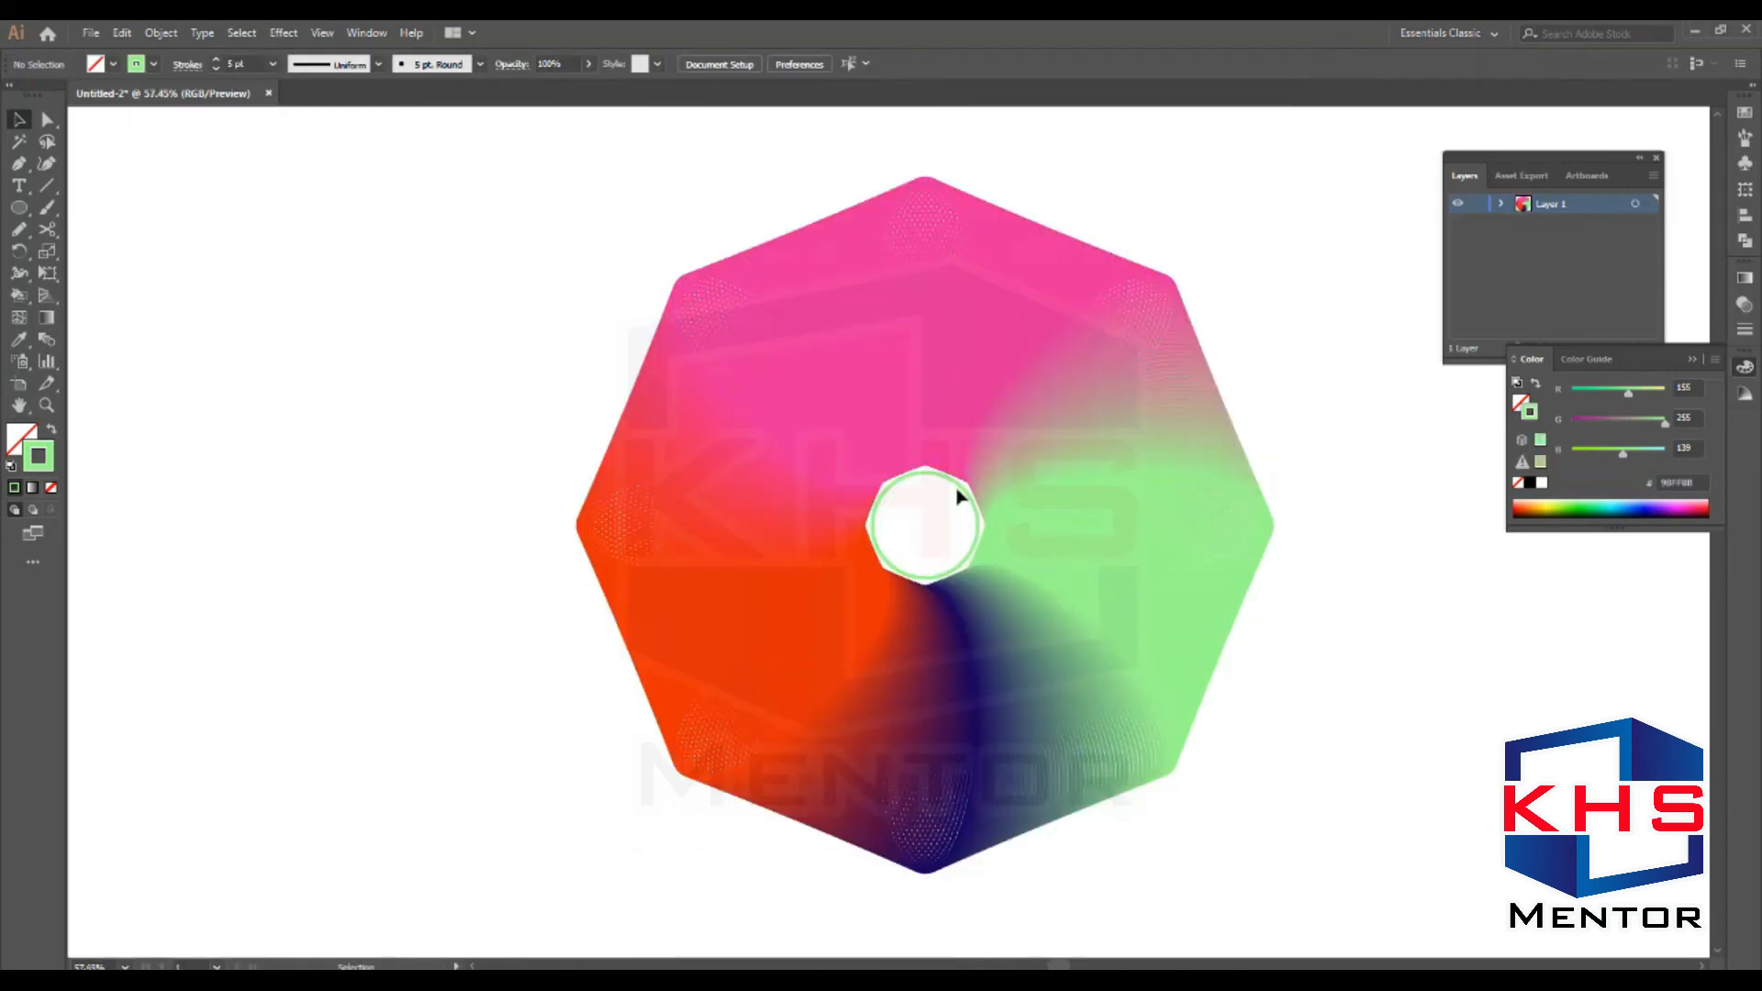
Select the petal blend without the circle, reduce its specified steps to 31 in Blend Options, and turn on the preview
left_click_drag(1246, 187, 529, 854)
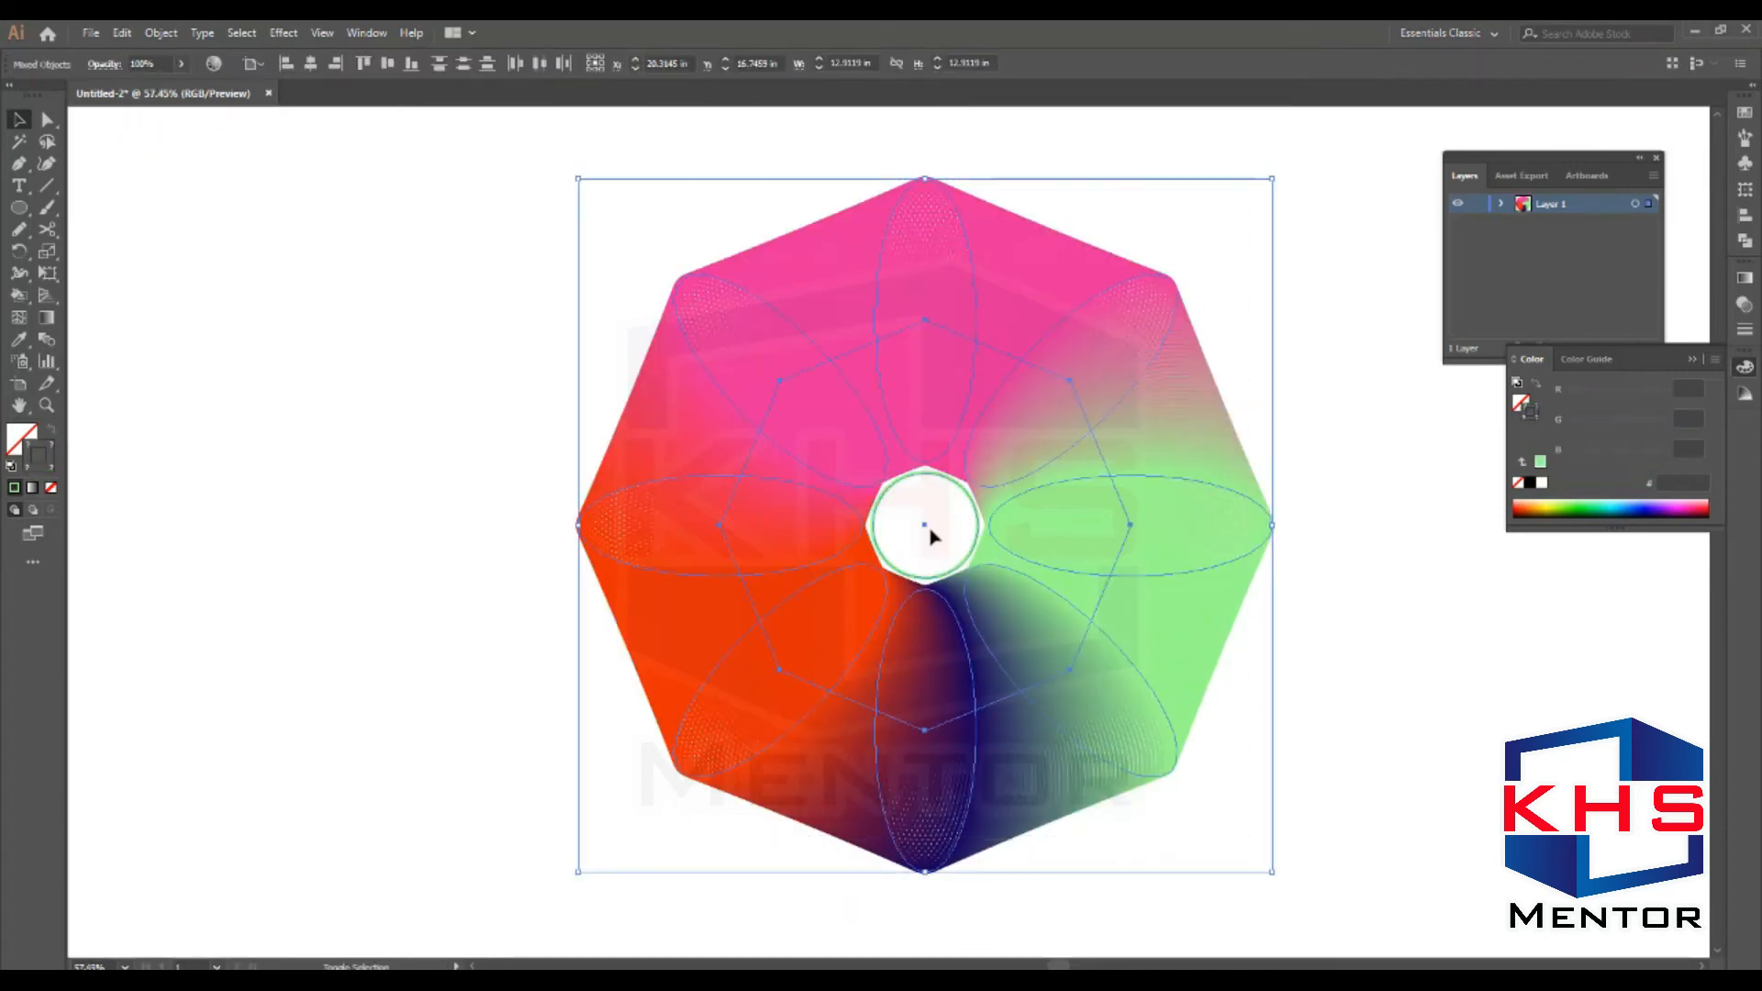
left_click(918, 581, "shift")
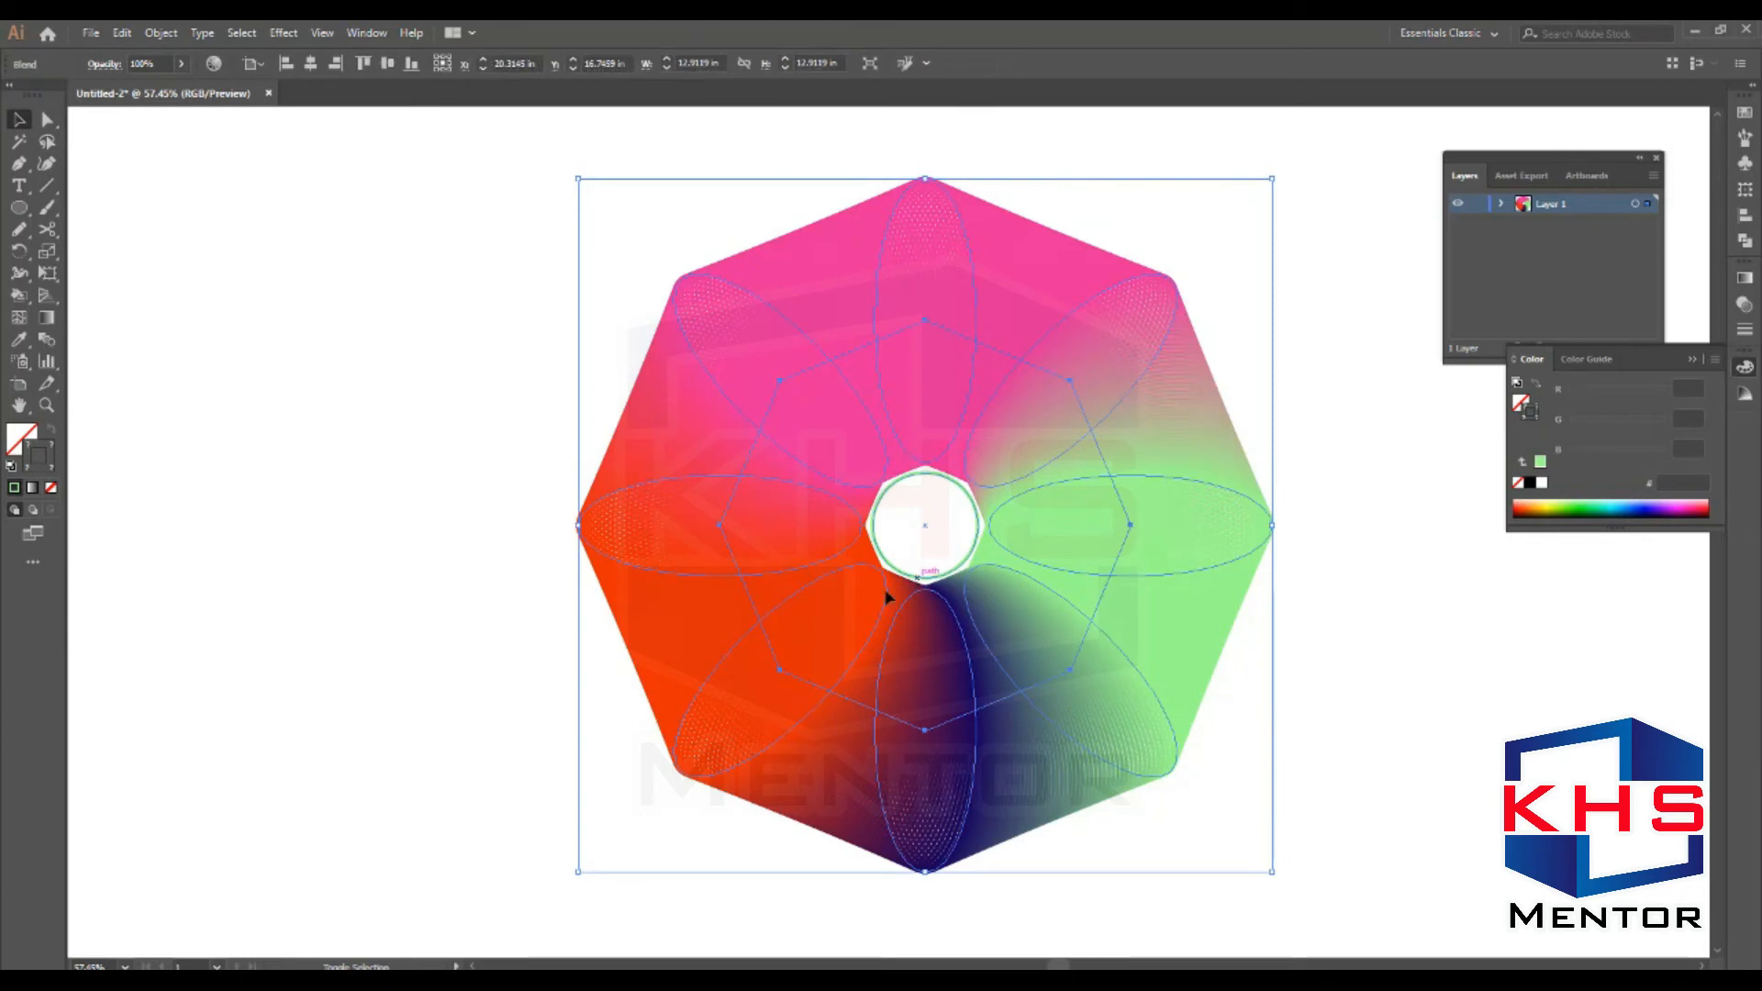
left_click(48, 318)
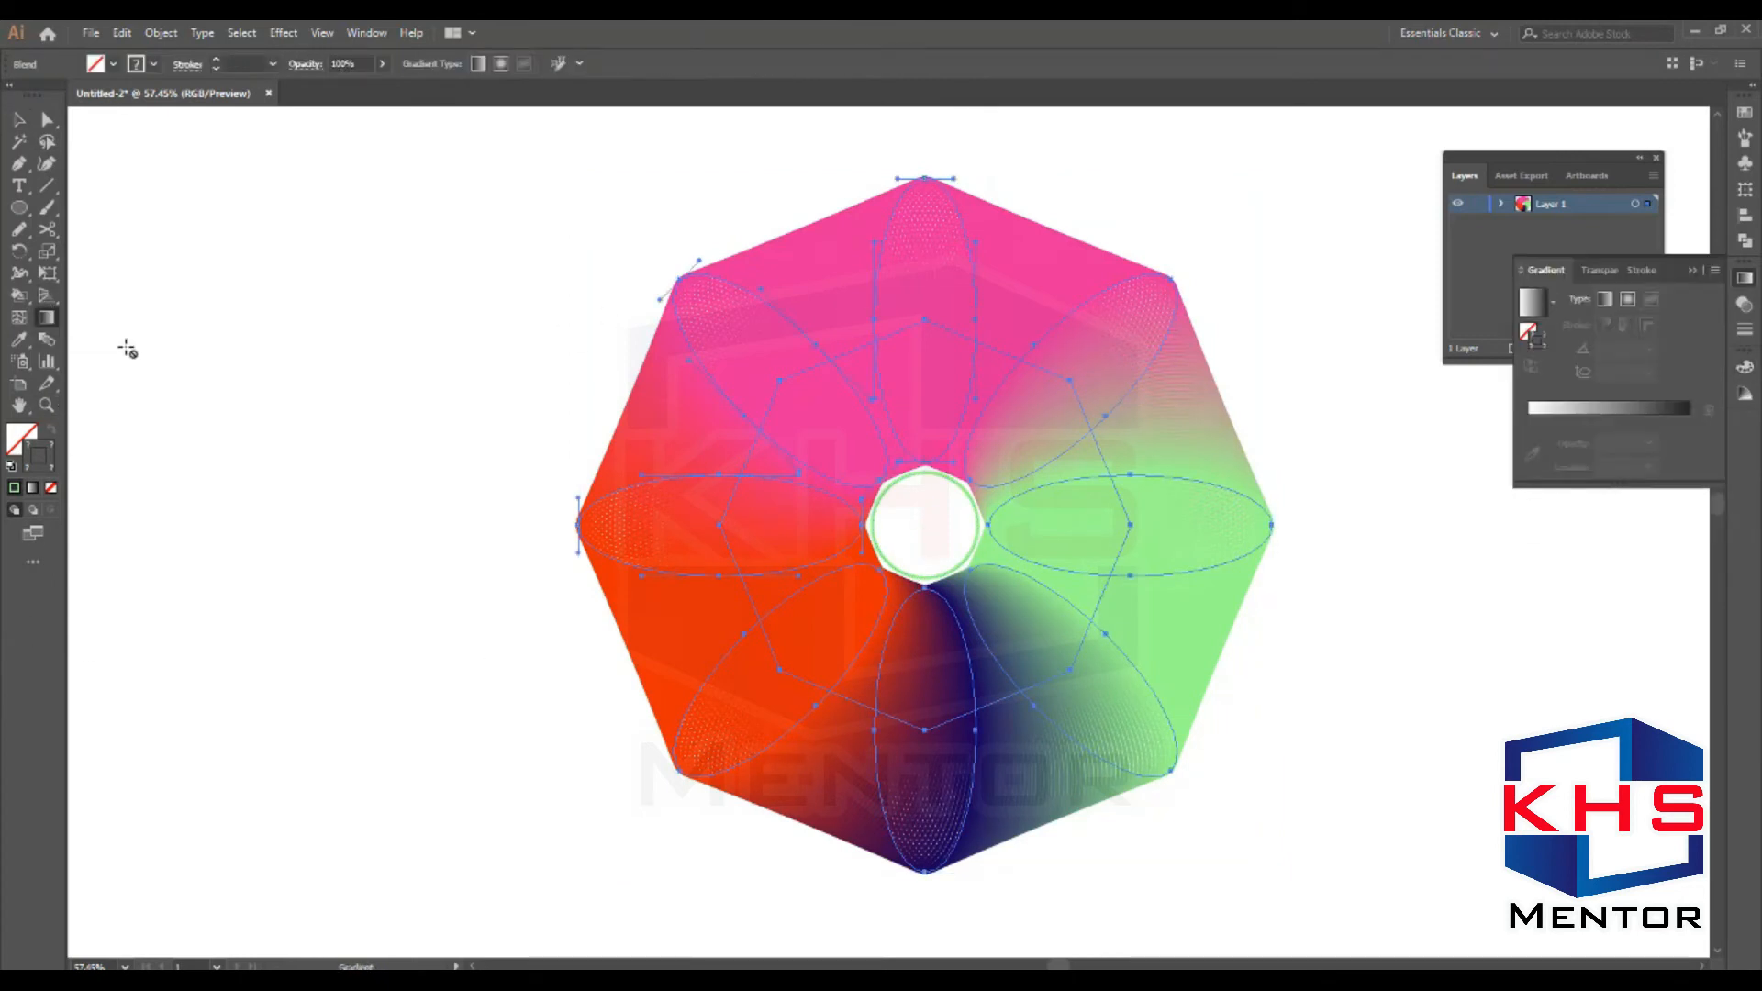
left_click(45, 342)
double_click(44, 344)
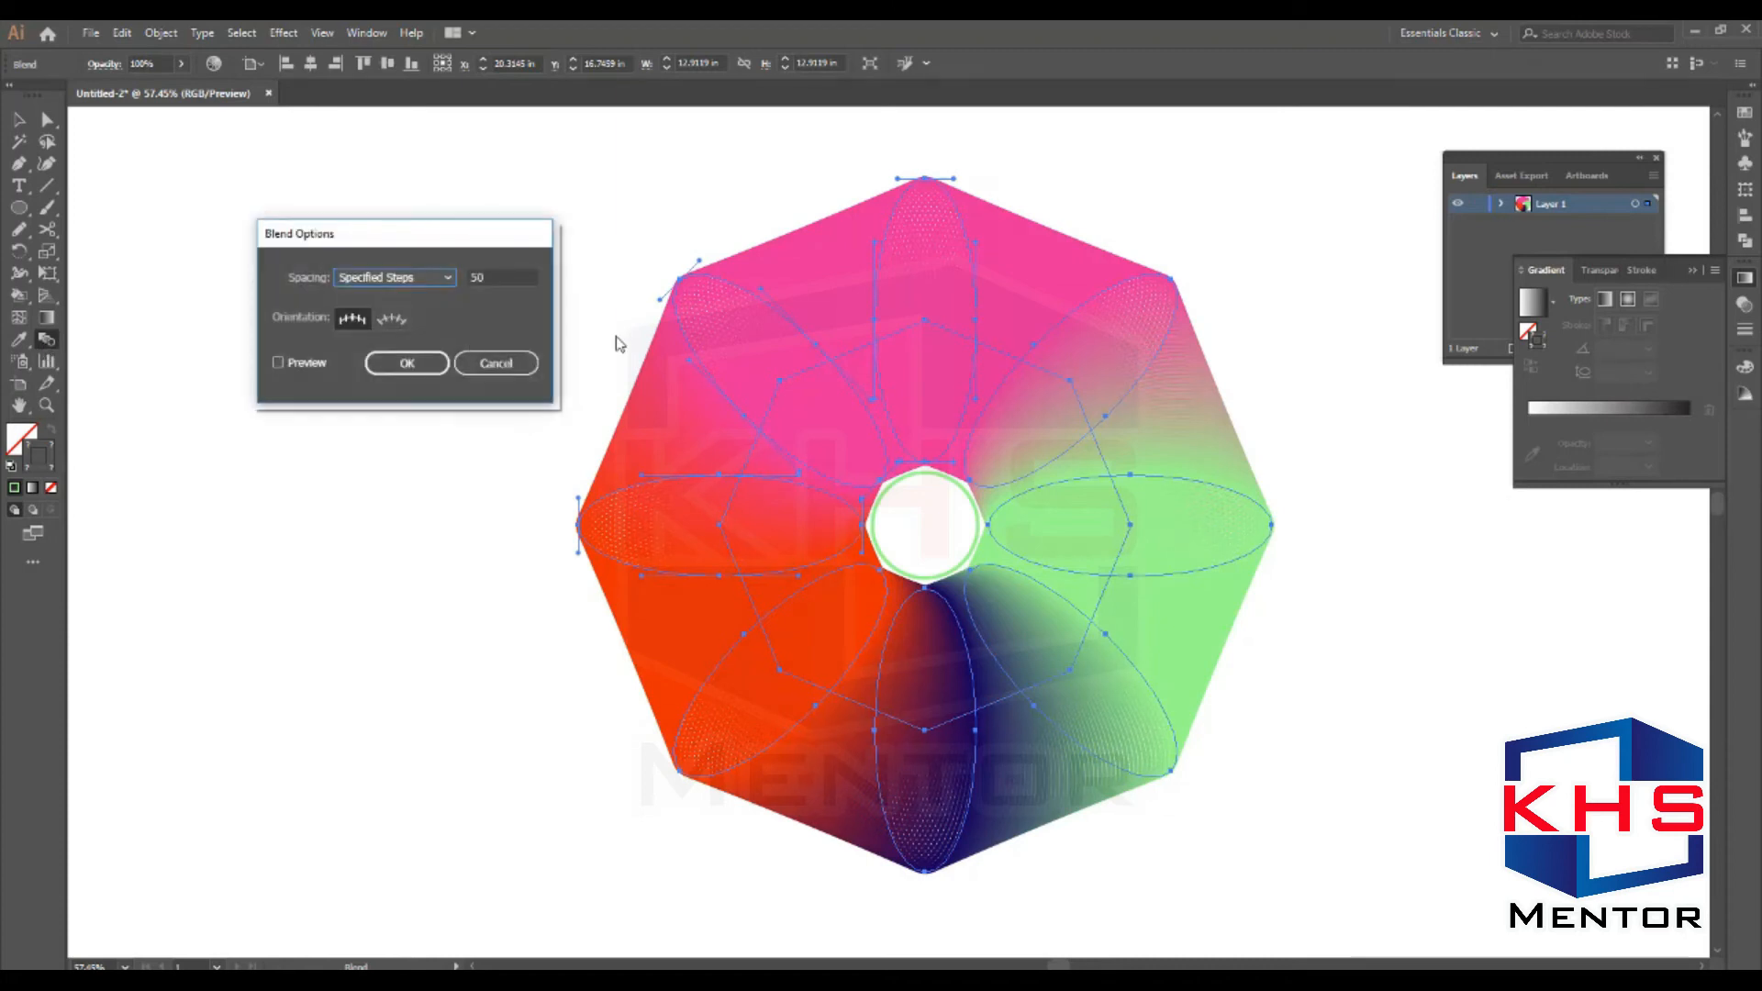
left_click(501, 277)
key("Down")
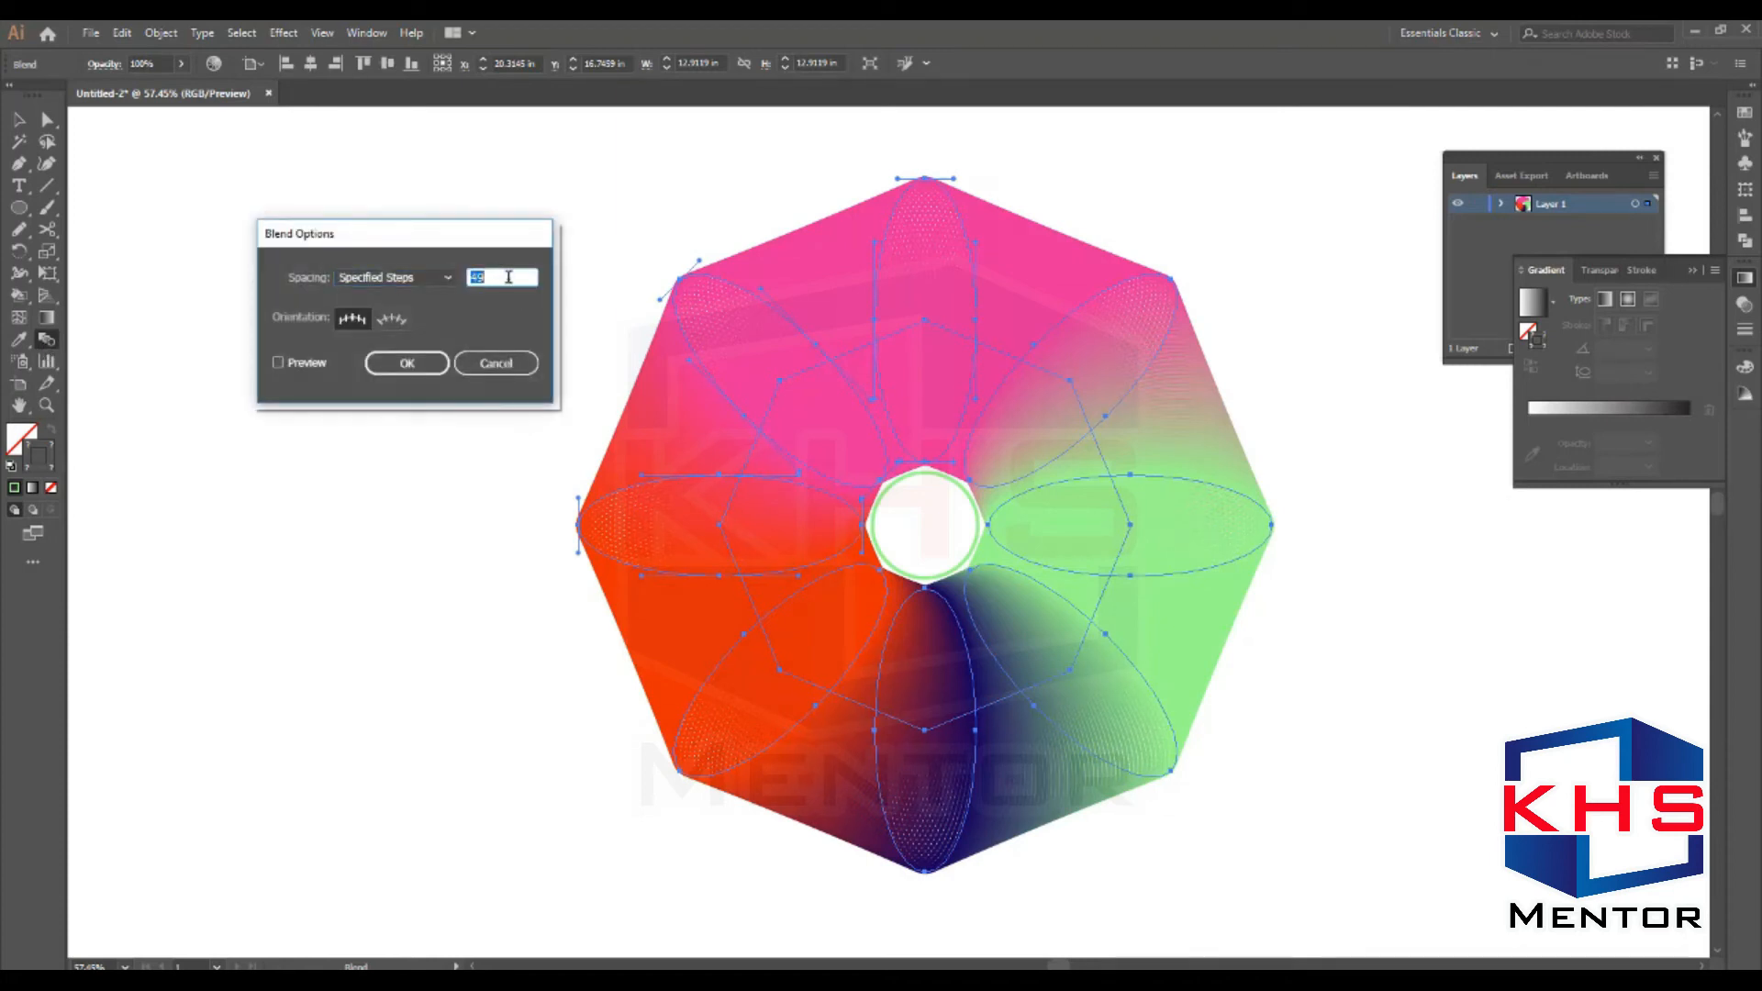
left_click(294, 364)
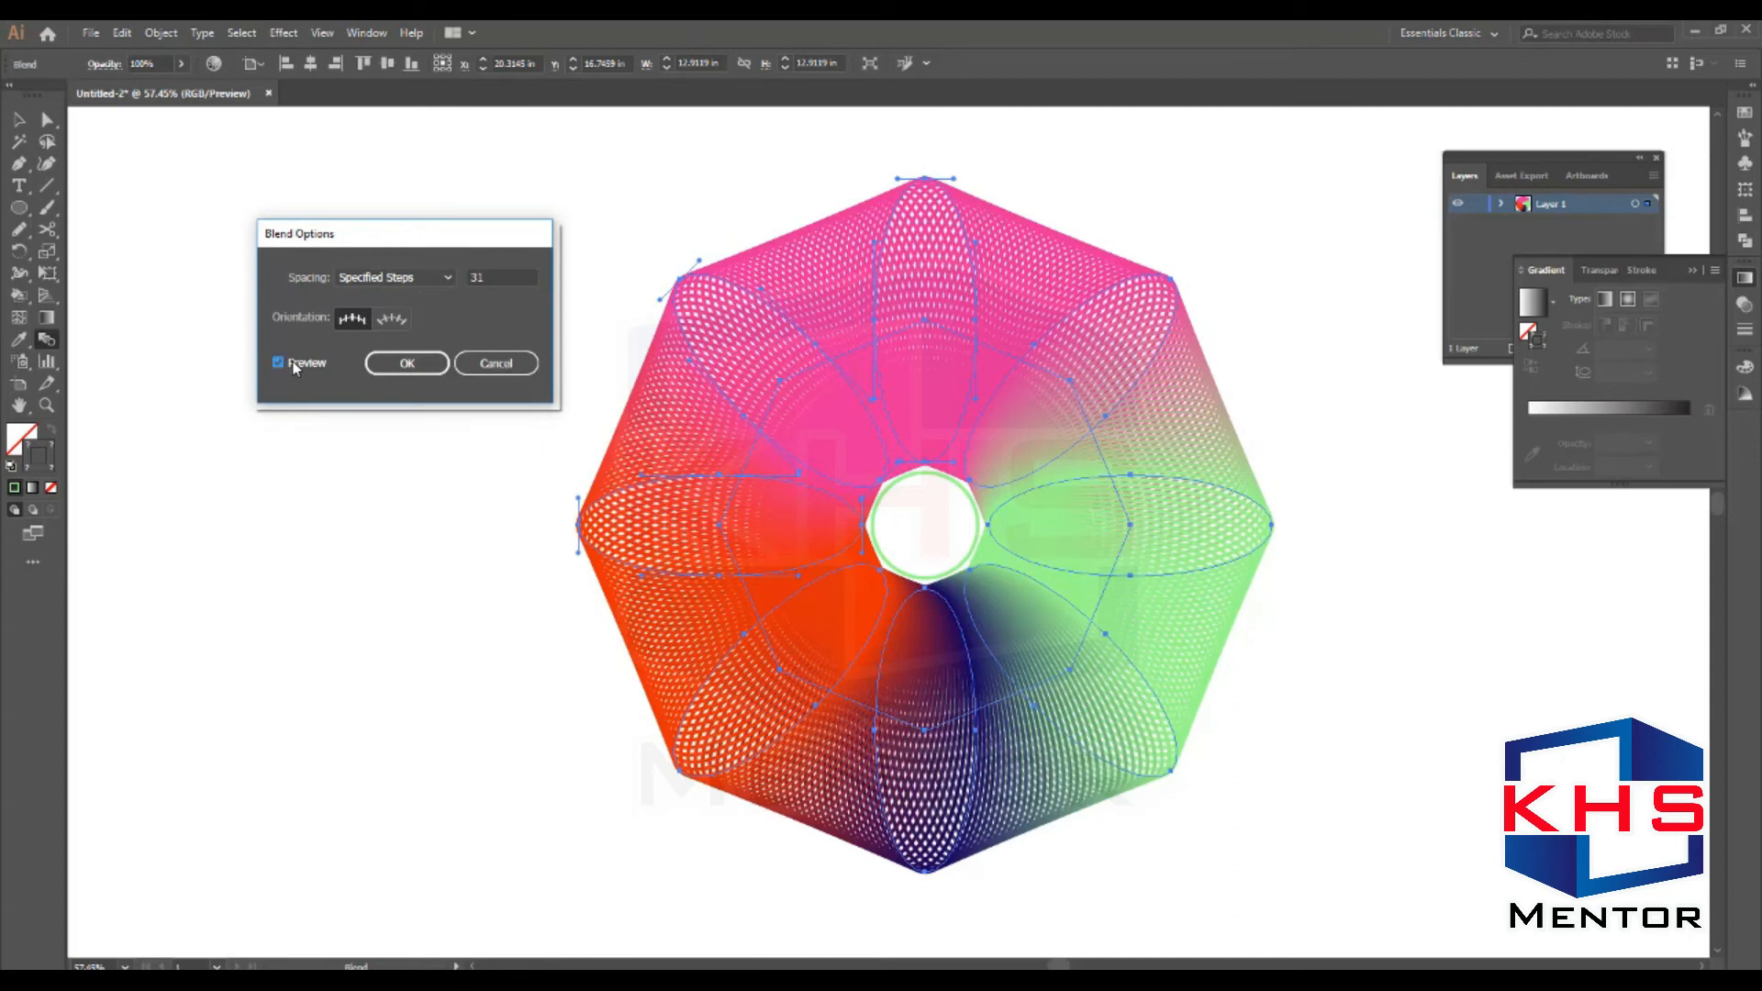
Lower the petal blend's specified steps to 20, apply the options, and deselect
left_click(503, 273)
key("Down")
key("Down")
key("Down")
key("Down")
key("Down")
key("Down")
key("Down")
key("Down")
key("Down")
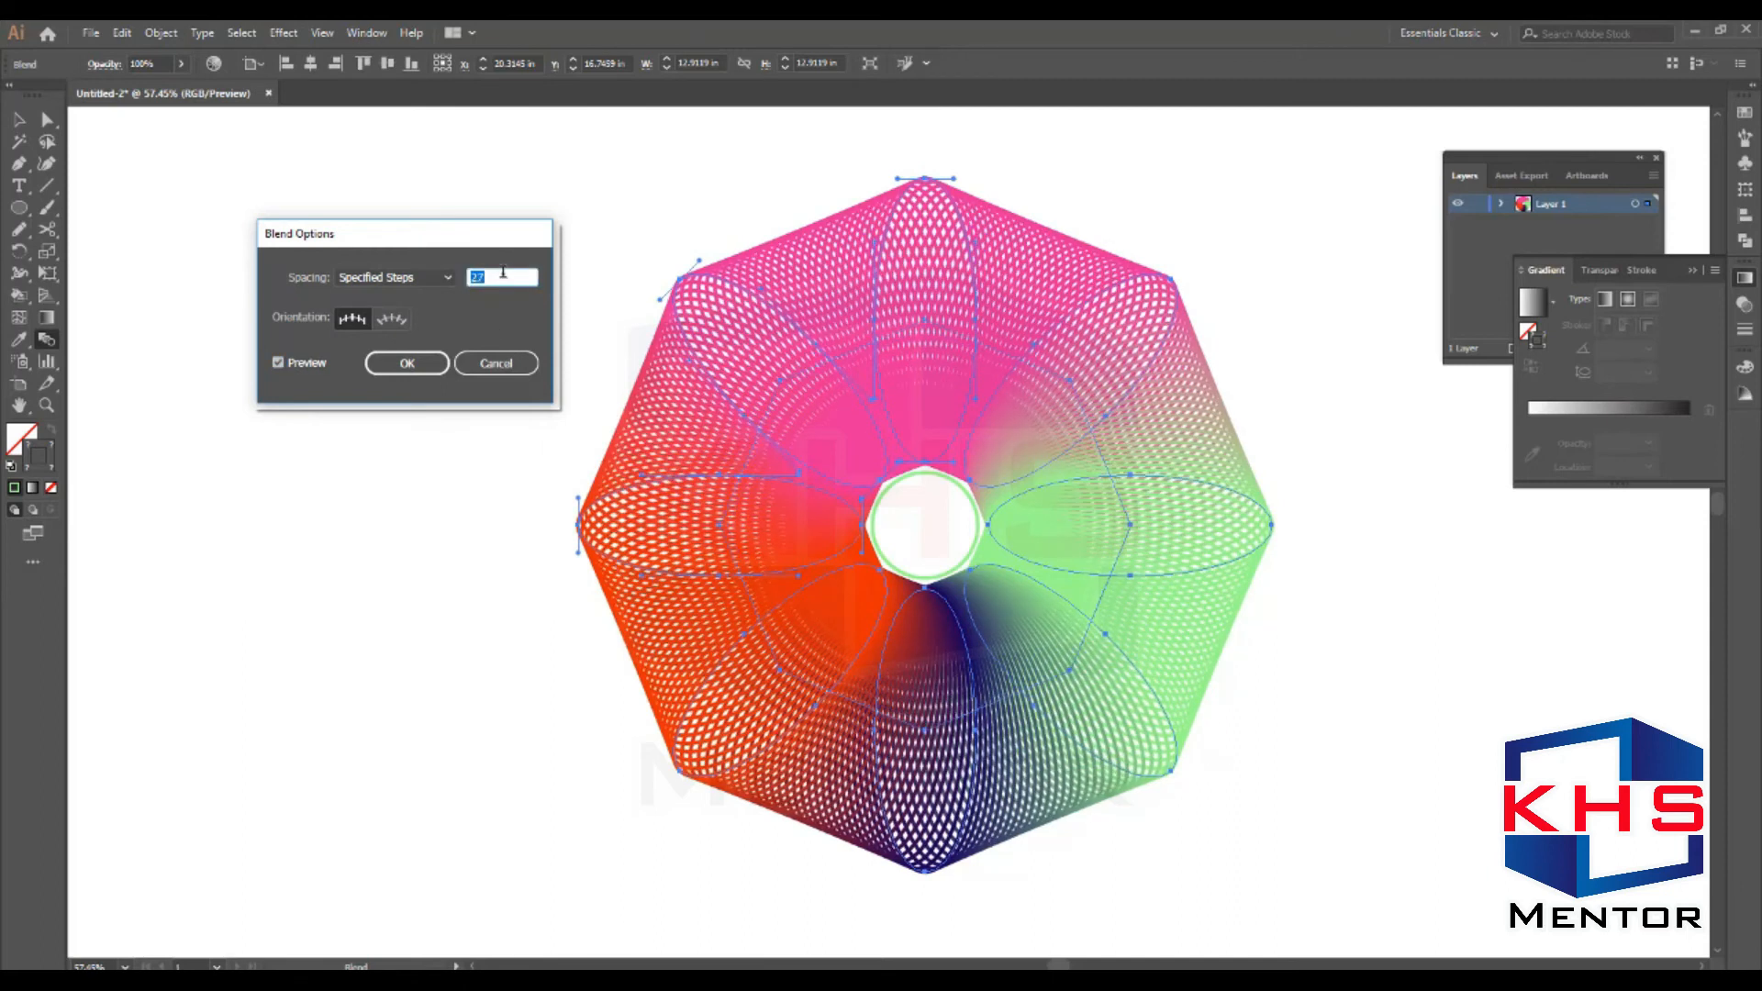
key("Down")
key("Down")
left_click(1105, 145)
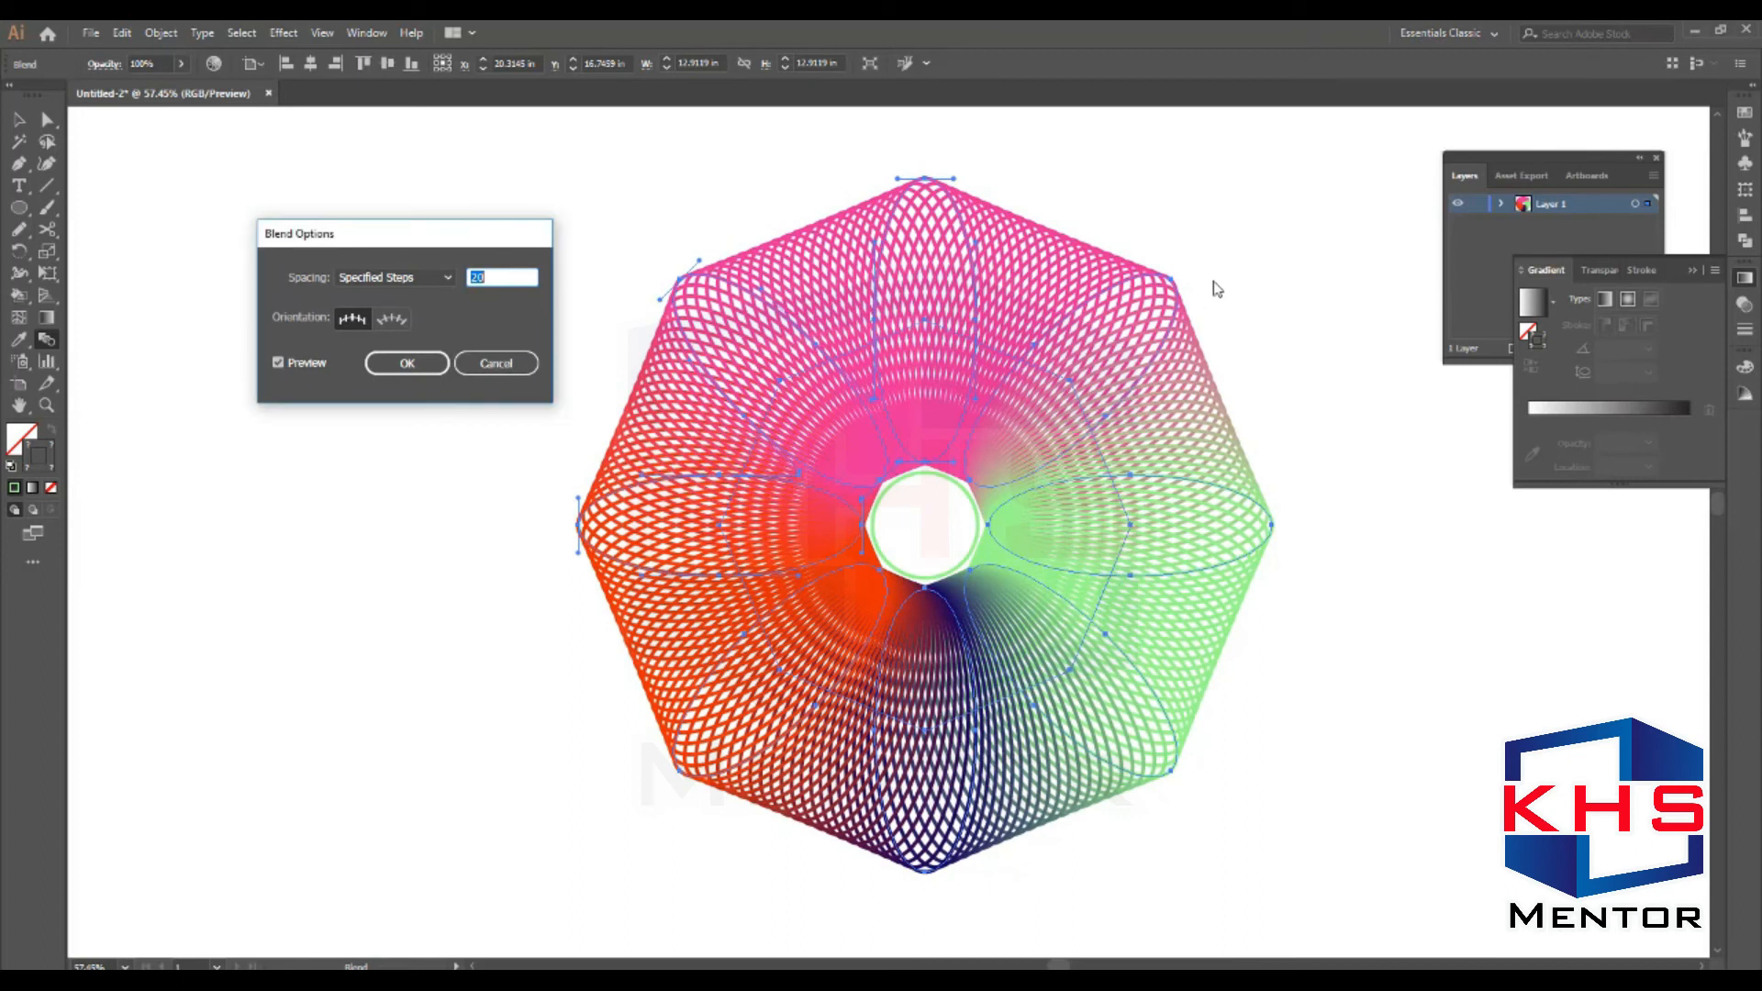
left_click(411, 365)
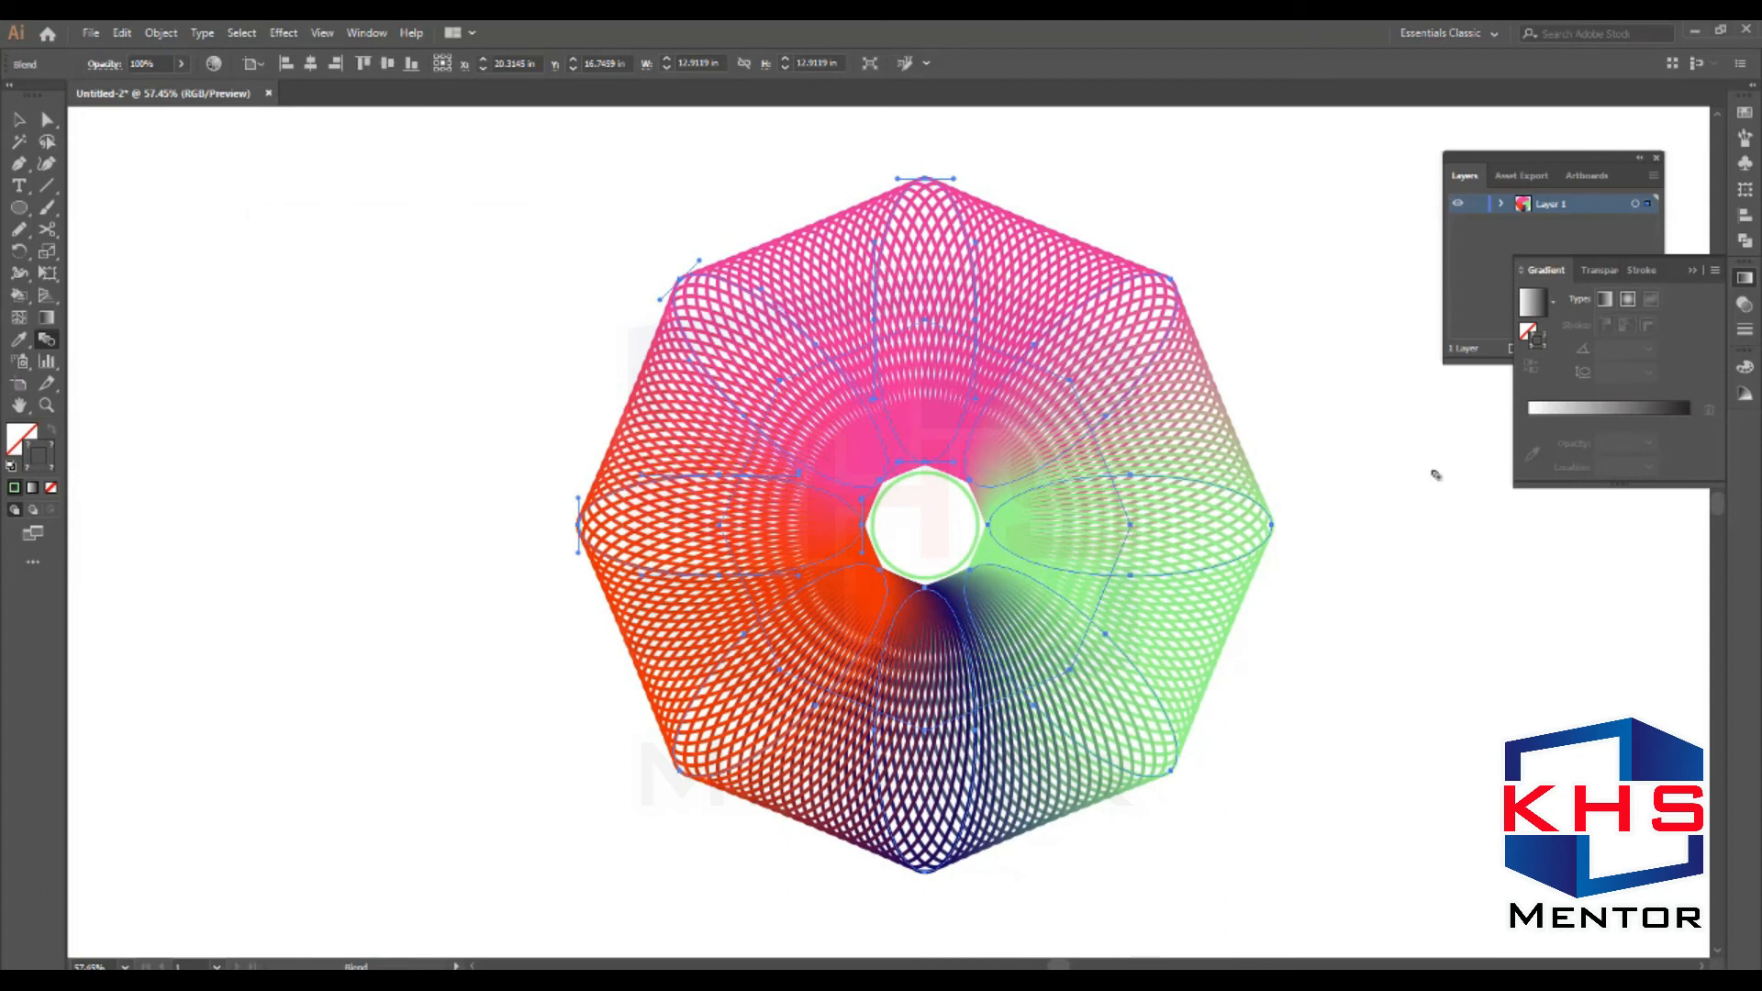
key("v")
left_click(1307, 367)
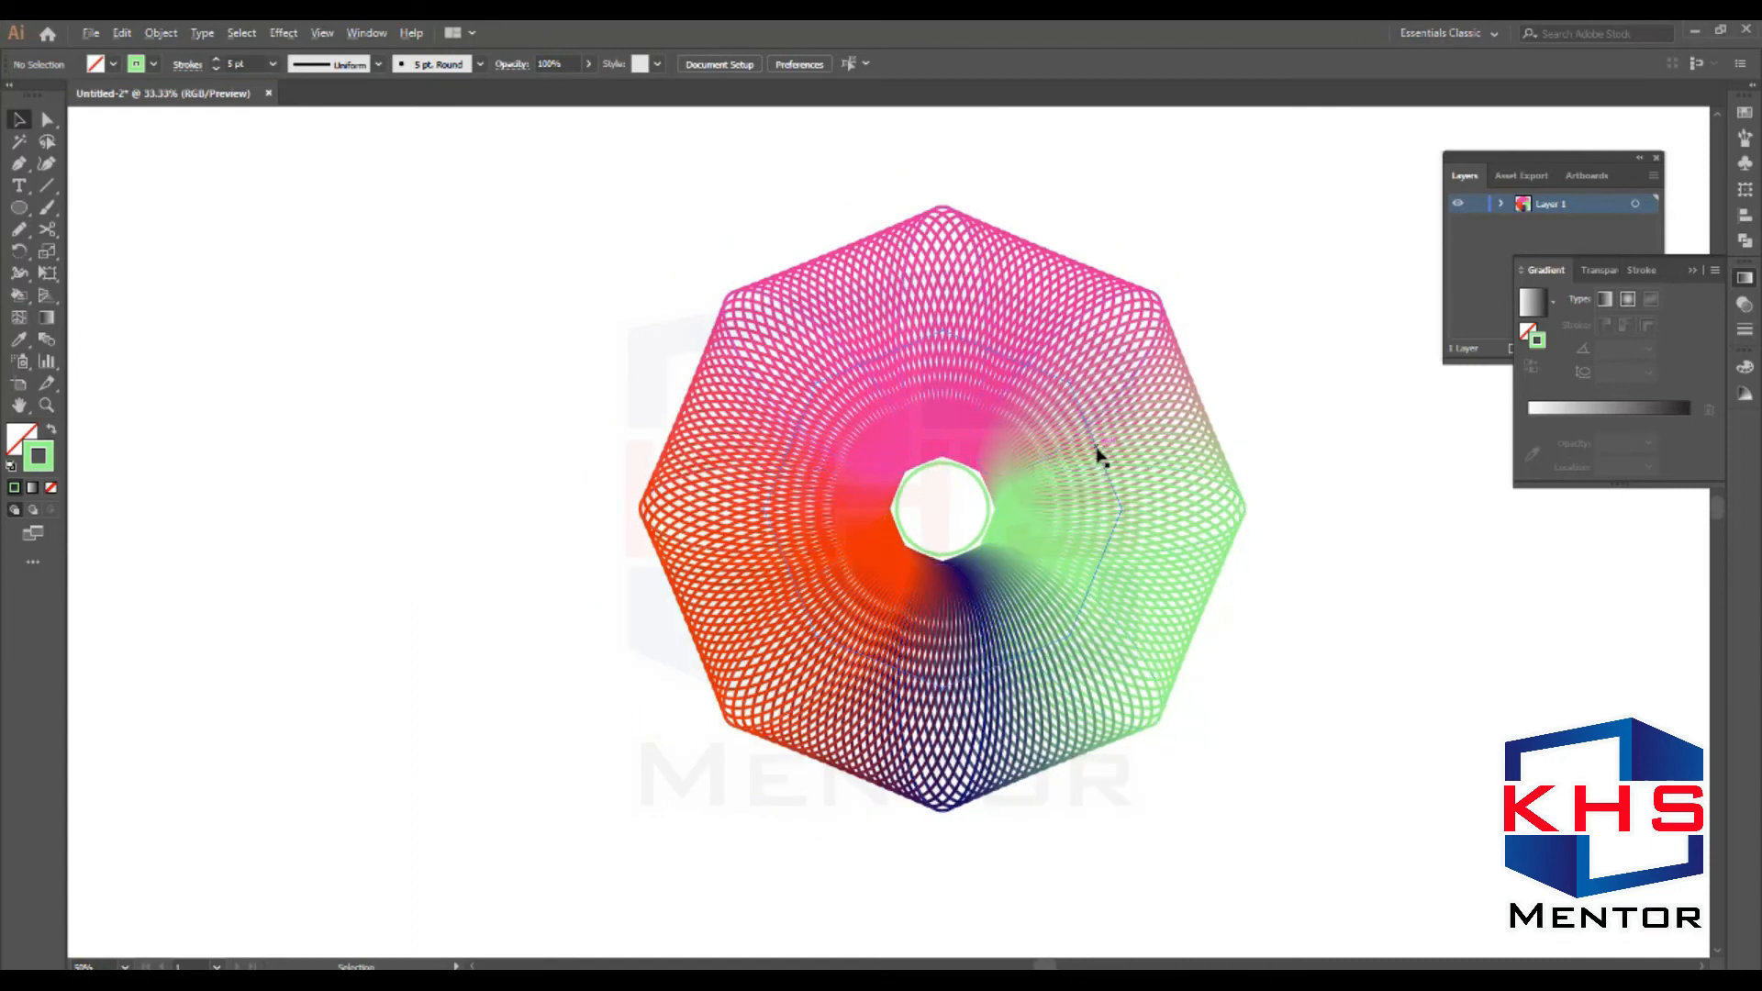
Group the petal blend with its central circle and move the group over the artboard's left edge
scroll(1098, 456, "down", 2)
left_click_drag(616, 808, 626, 784)
key("ctrl+g")
left_click_drag(1145, 472, 556, 562)
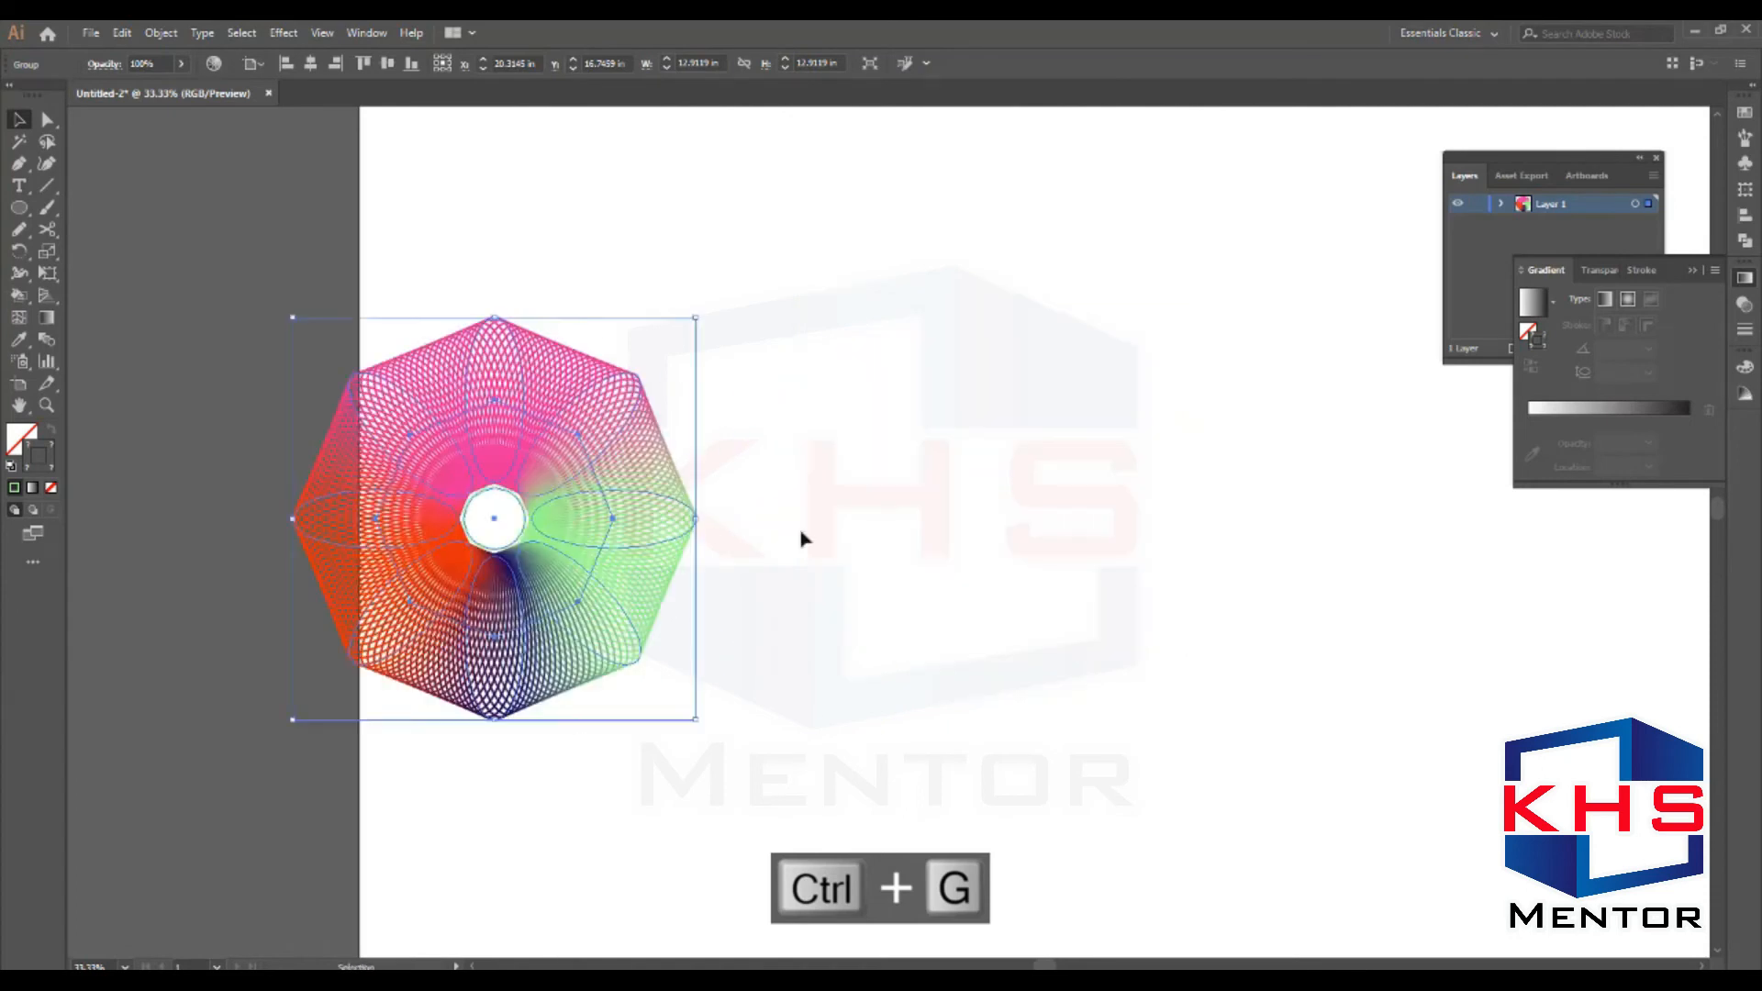
Draw a spiral about 13.8 in wide, move it to the empty area beside the flower, and deselect it
scroll(625, 619, "right", 5)
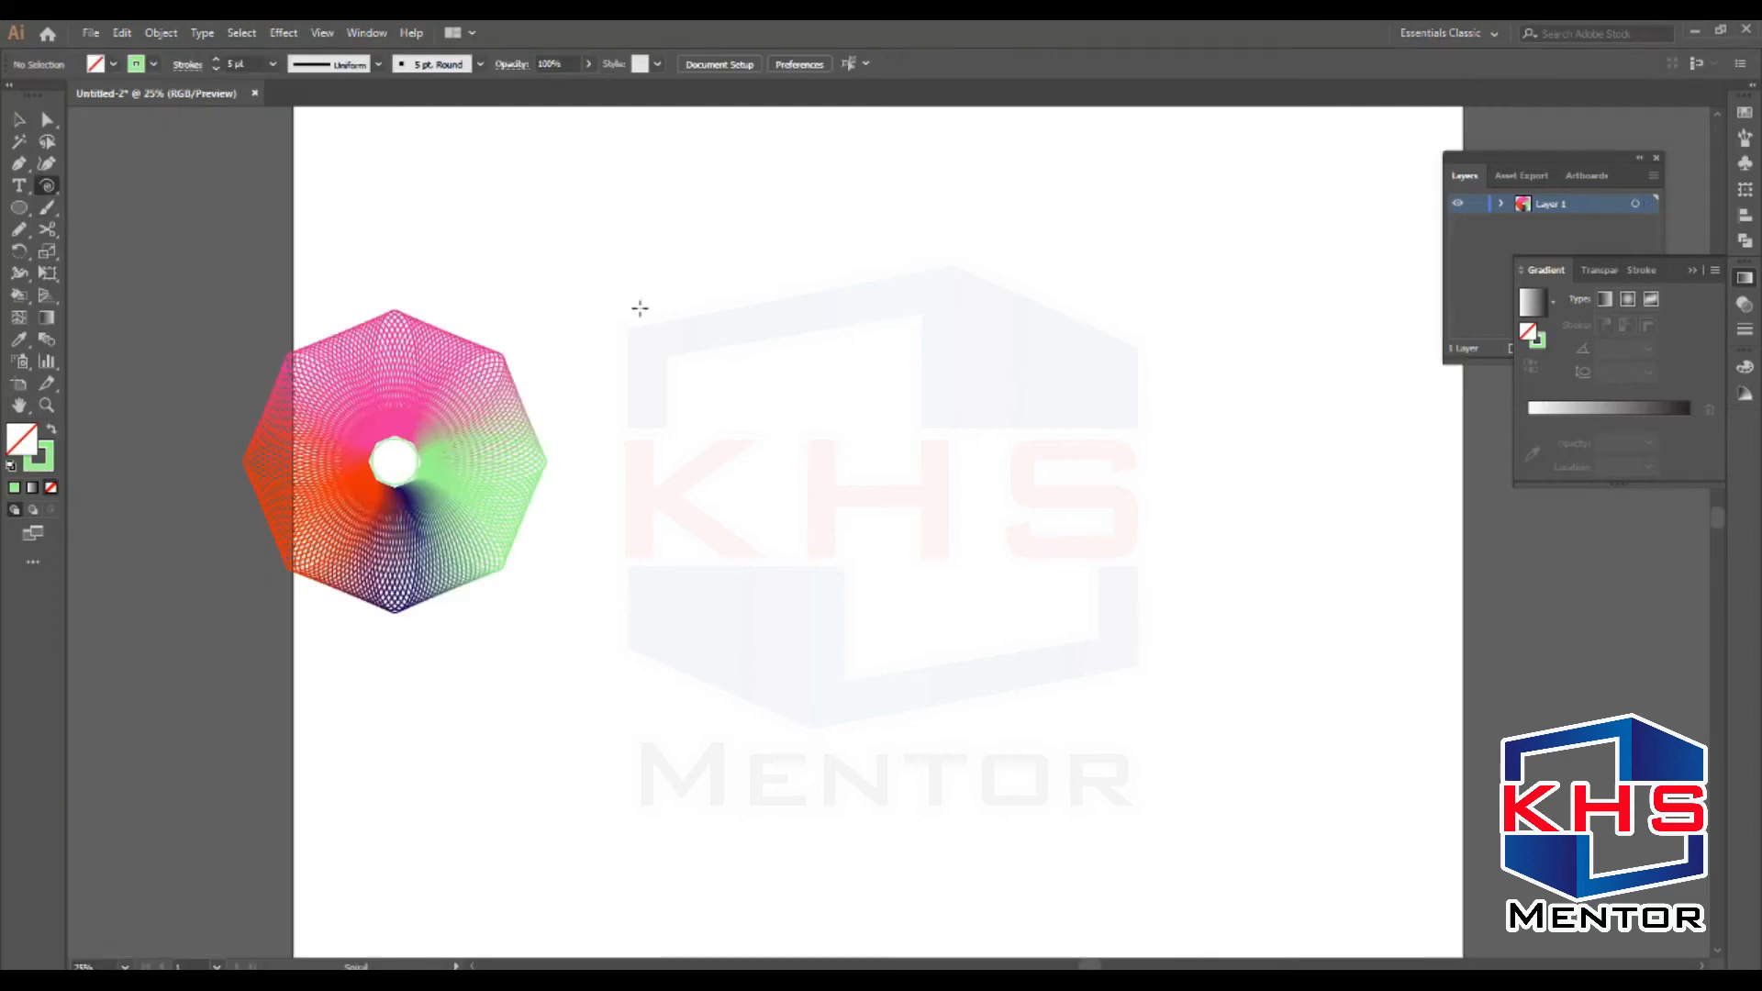
left_click_drag(637, 306, 793, 427)
key("v")
left_click_drag(727, 362, 1030, 603)
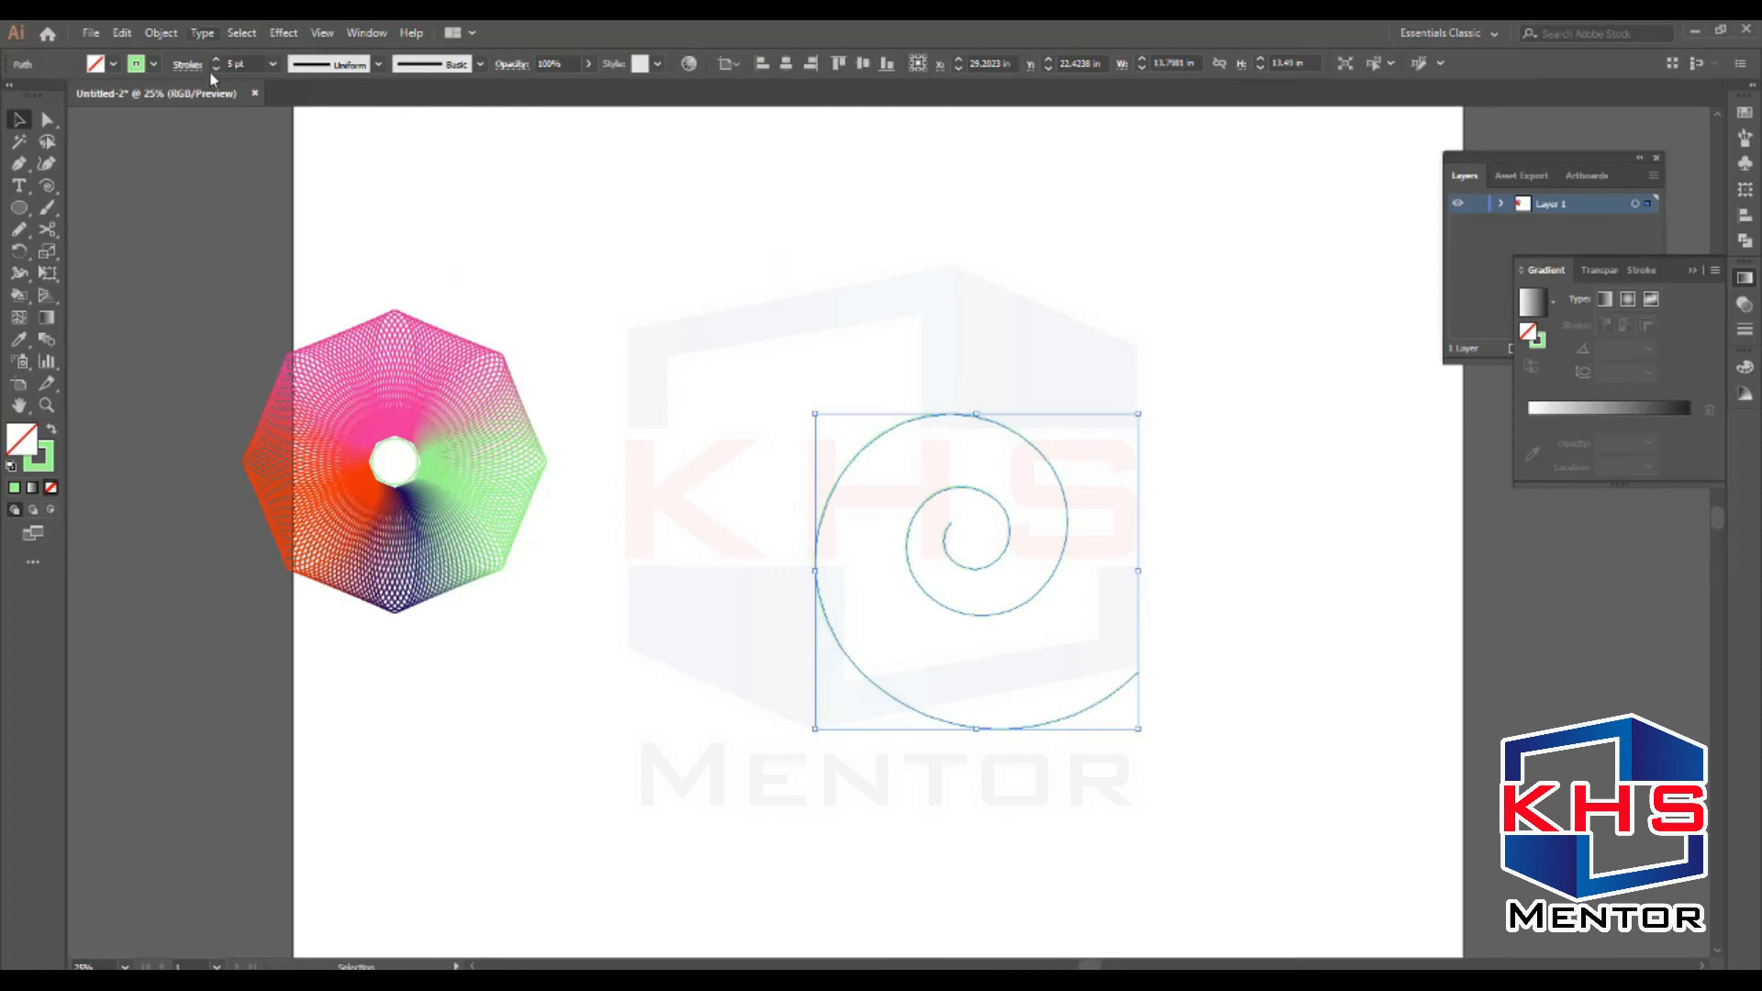
left_click(654, 324)
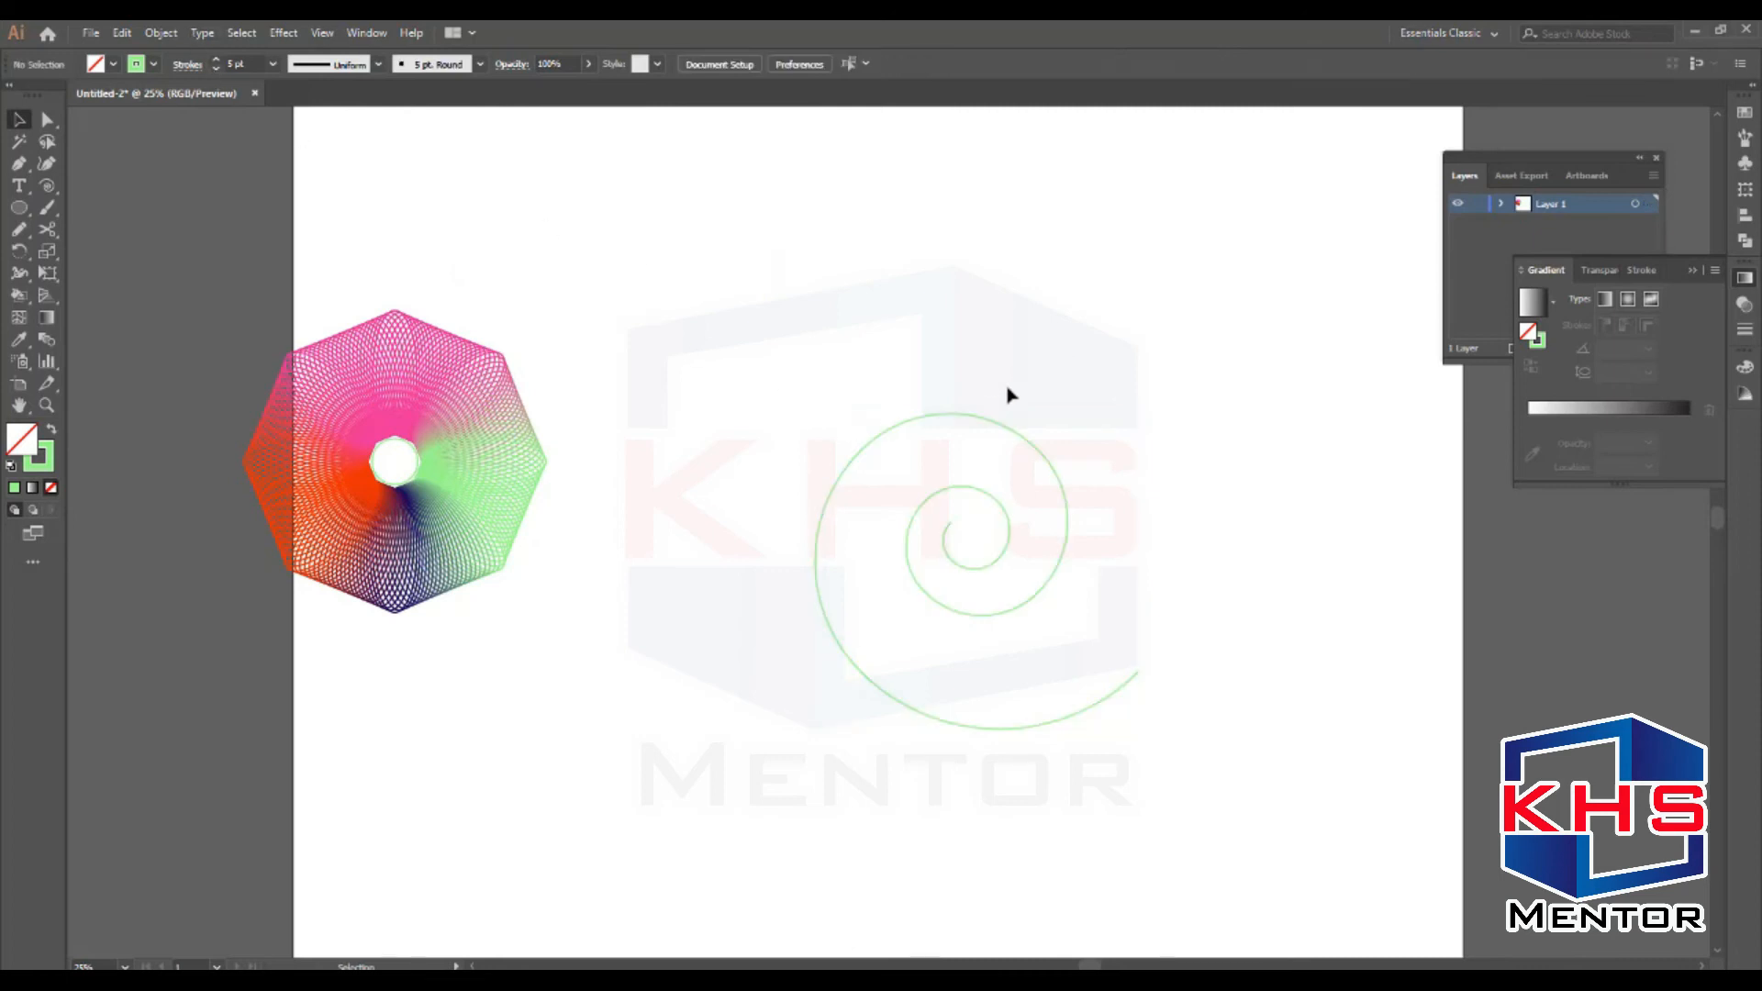
Draw a circle about 1.8 in wide above the spiral, duplicate it across, enlarge the copy to about 2.5 in, and select both
key("m")
left_click_drag(725, 207, 740, 224)
key("ctrl+z")
left_click_drag(722, 224, 1208, 254)
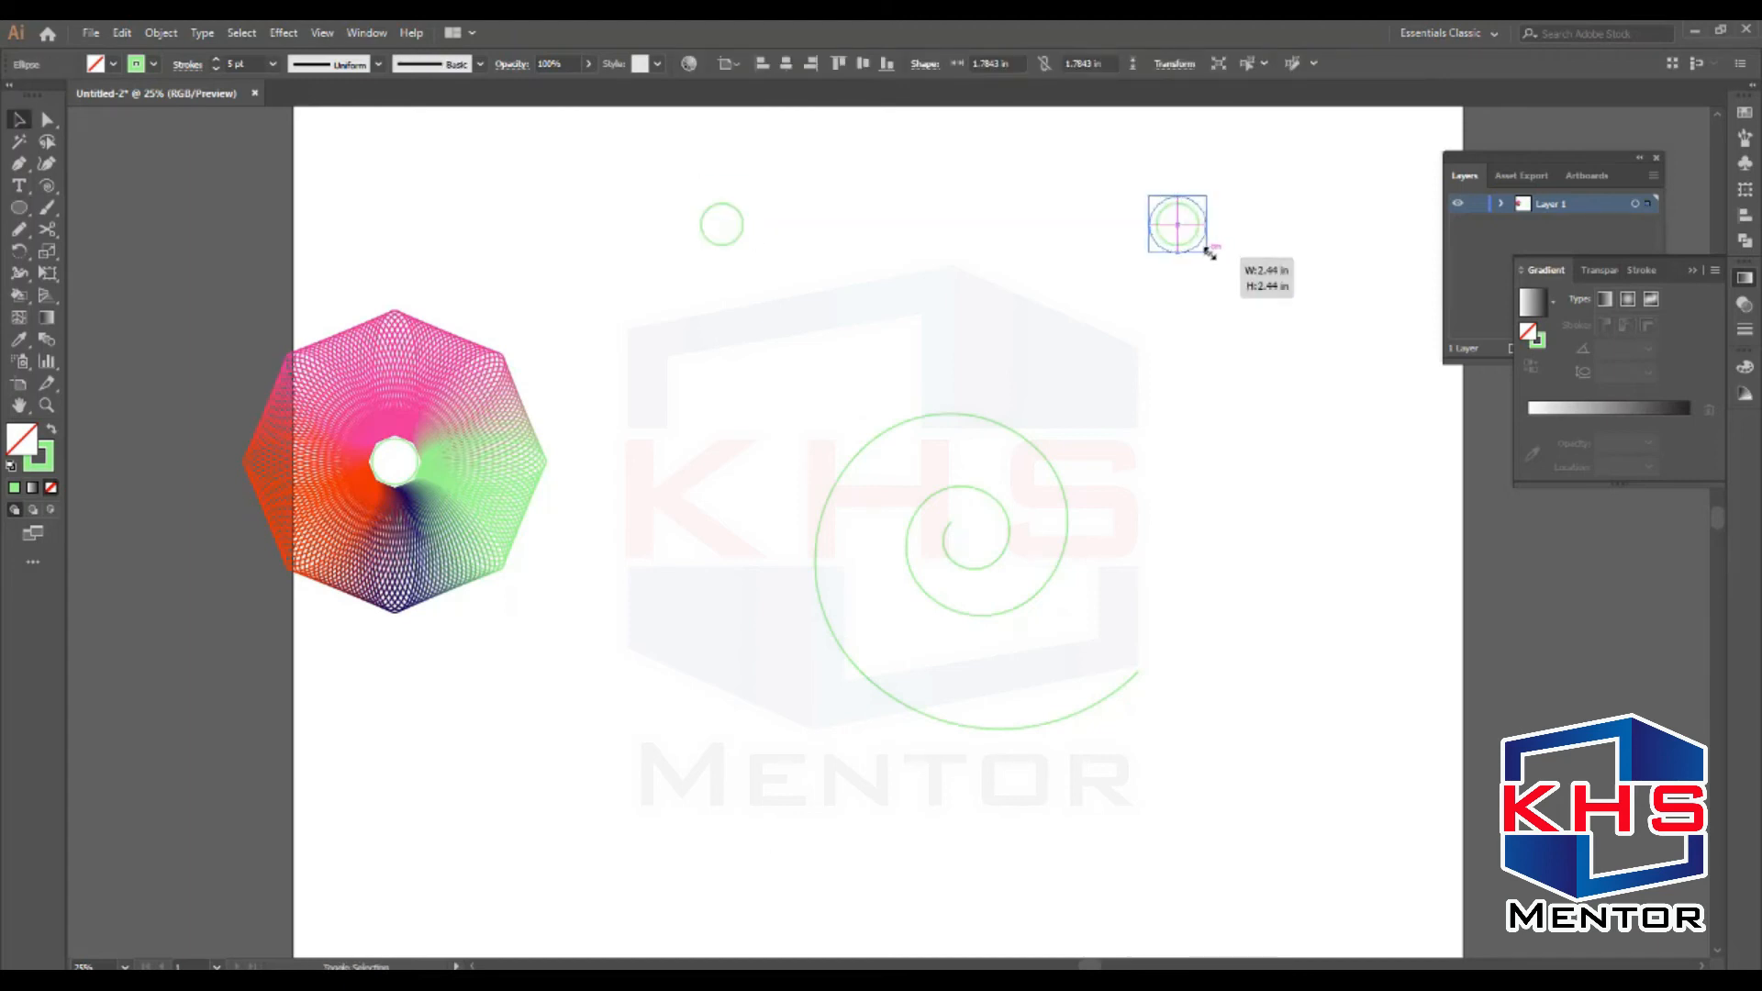
left_click_drag(1266, 169, 638, 268)
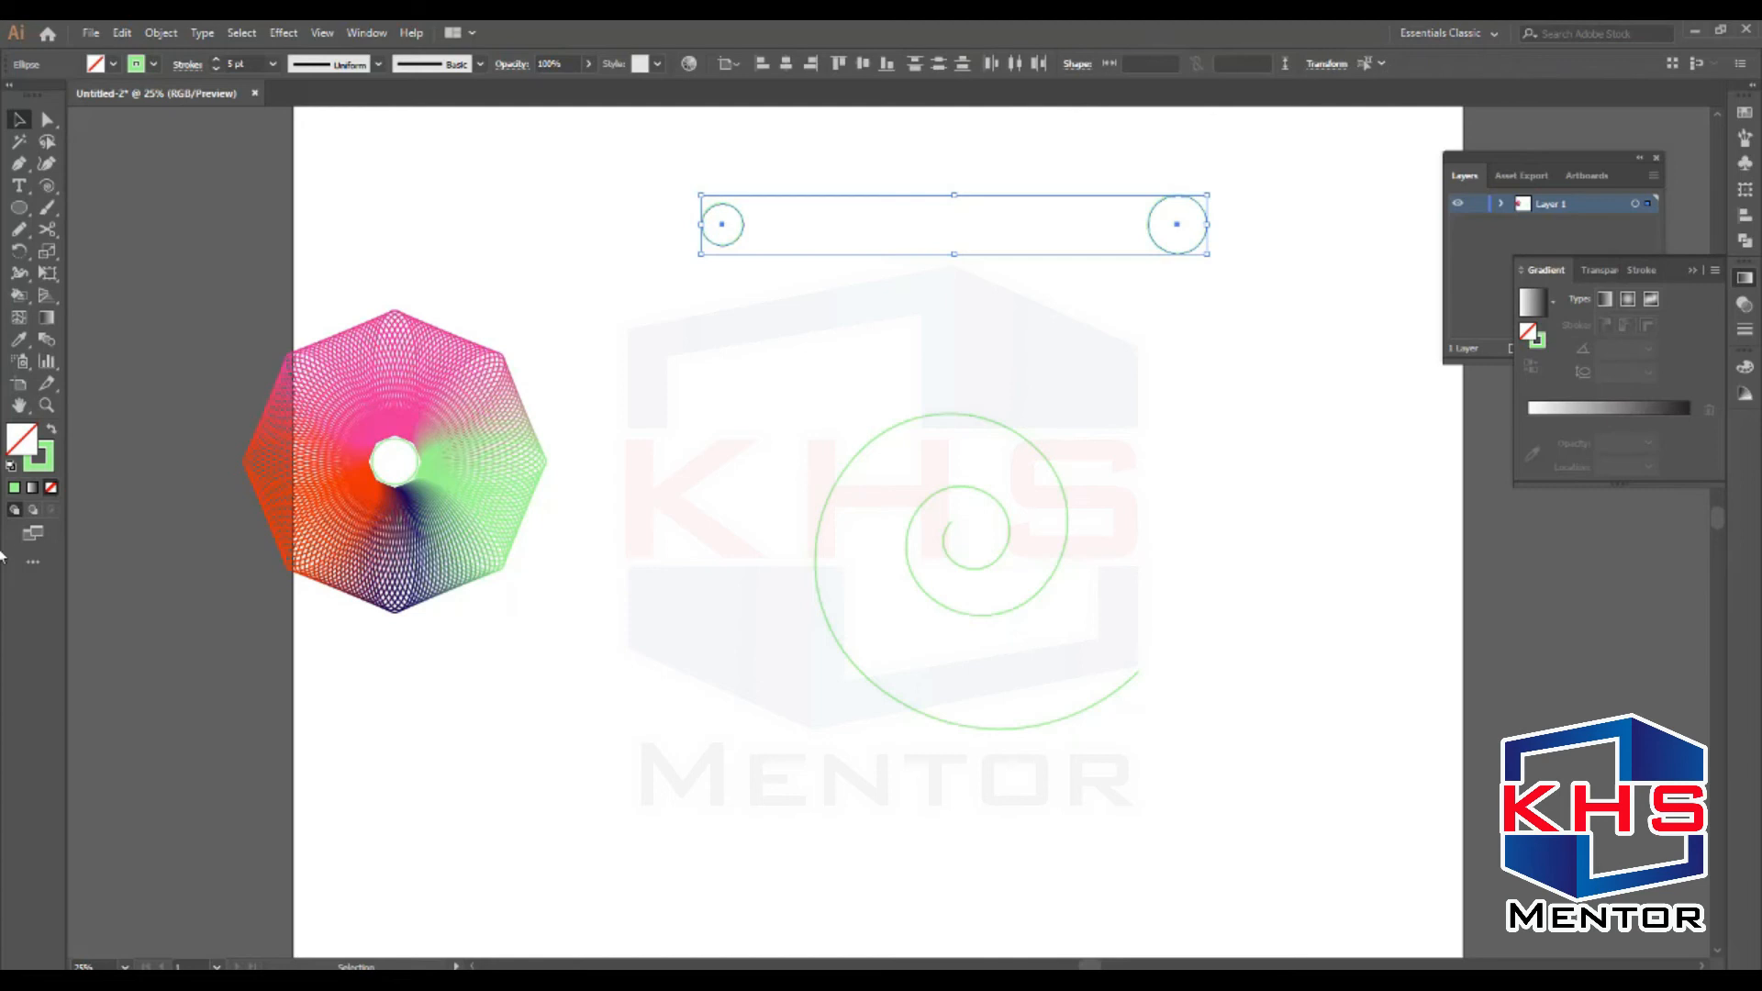
Set the blend spacing to 5 specified steps and blend the two circles above the spiral
double_click(46, 339)
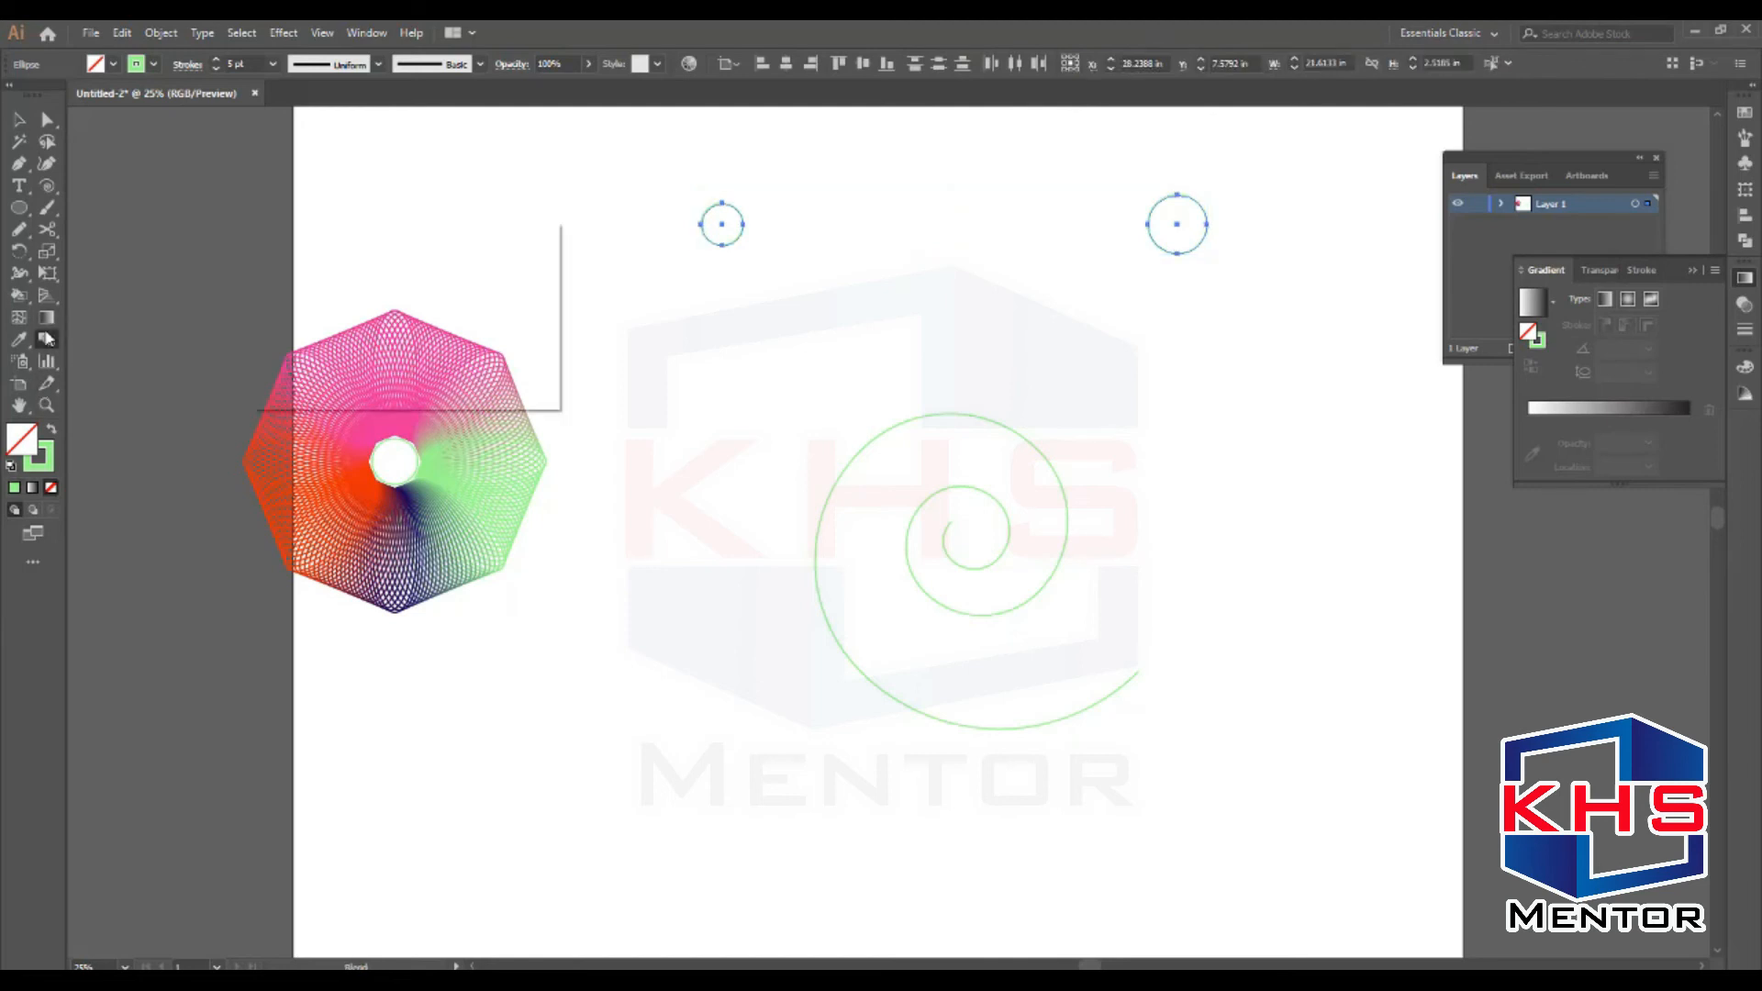
key("Tab")
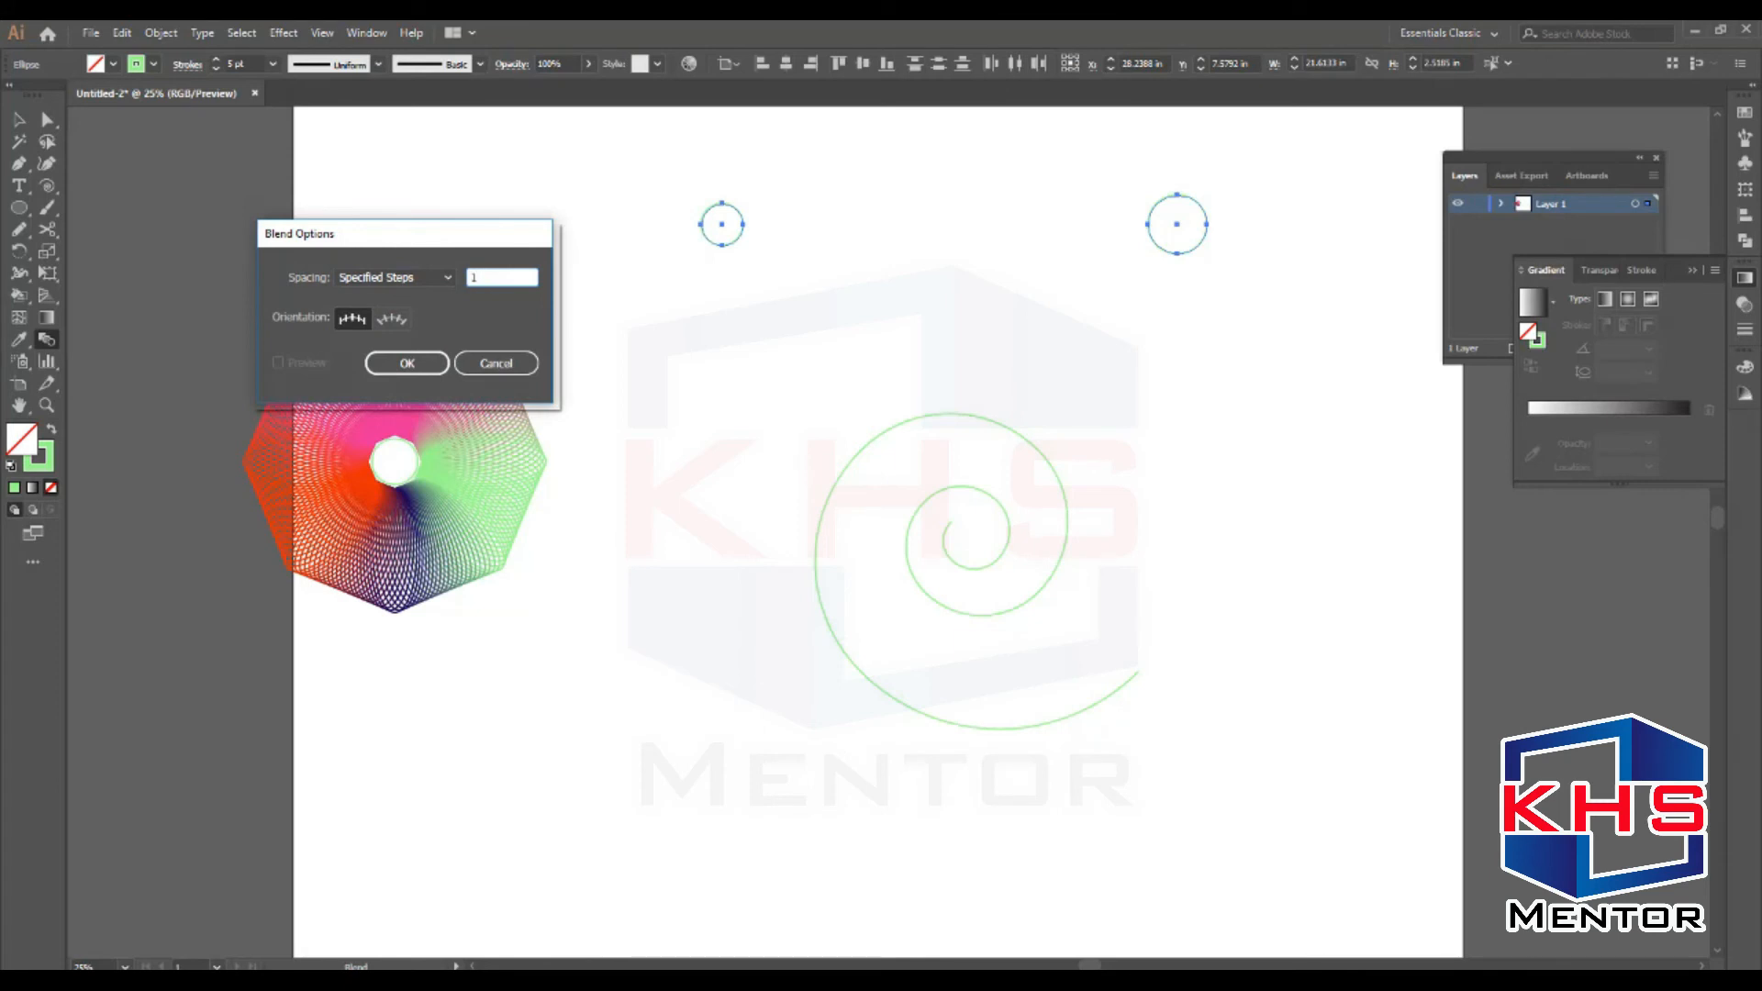
type("5")
key("Return")
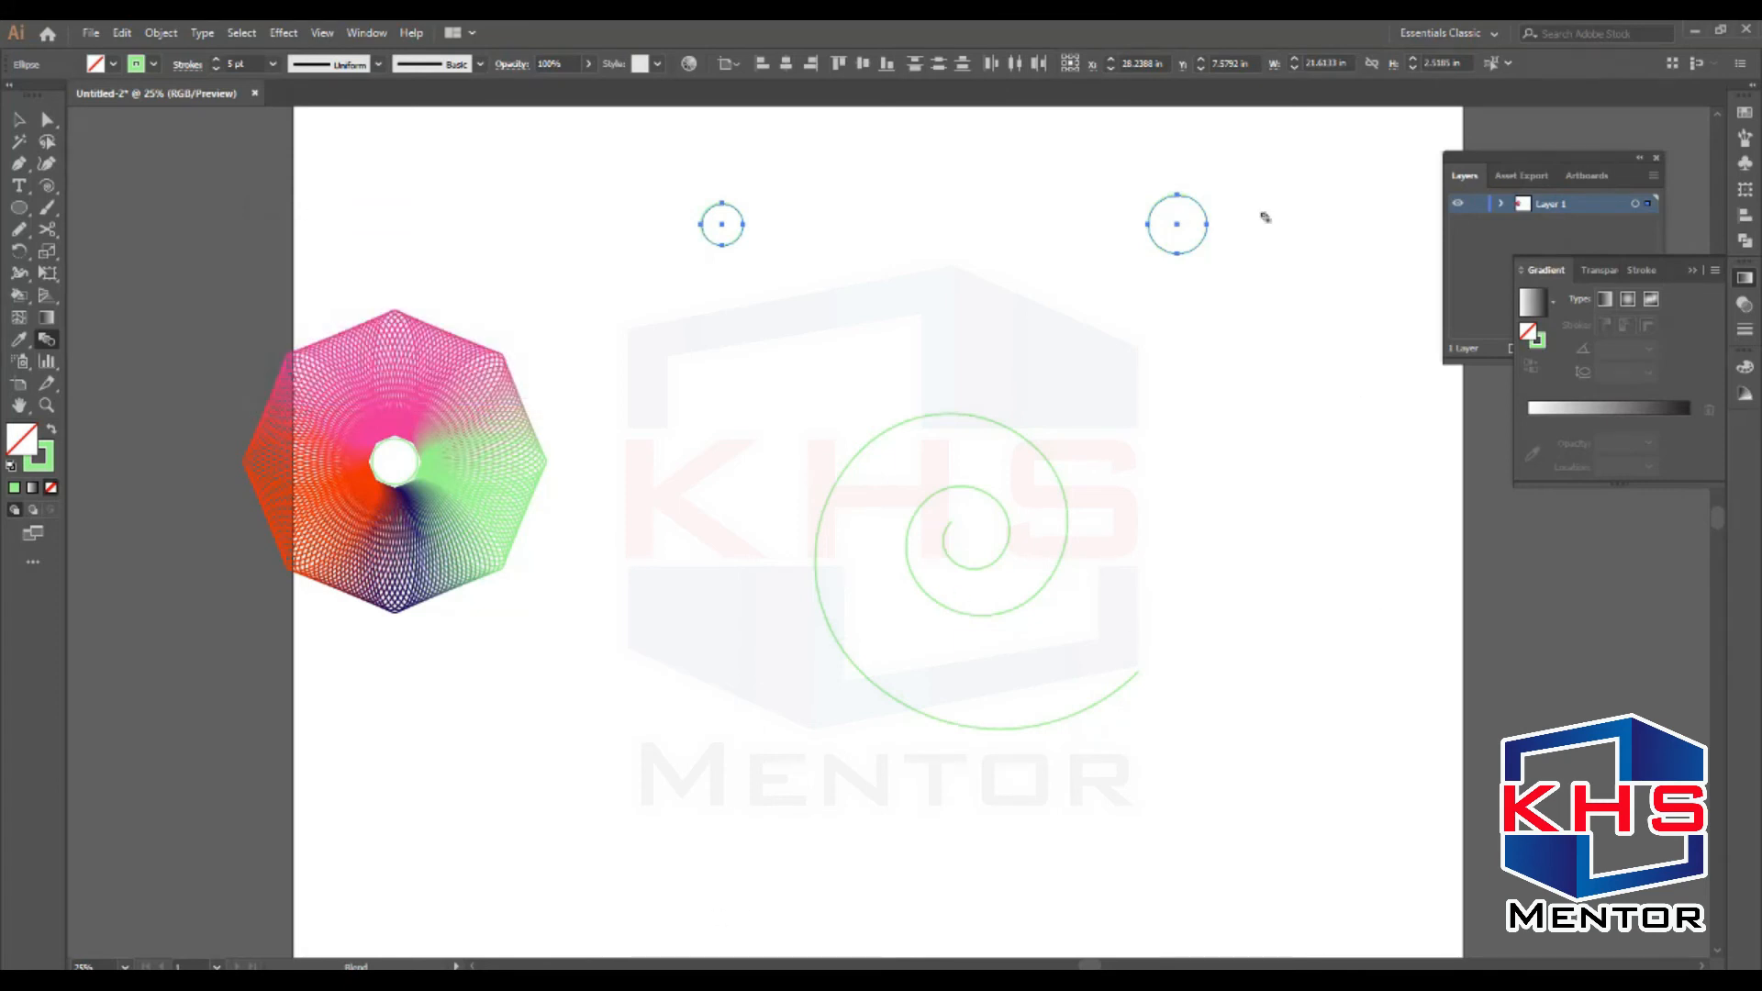
left_click(724, 227)
Select the circle blend together with the spiral and replace the blend's spine with the spiral
key("v")
left_click_drag(1322, 150, 693, 625)
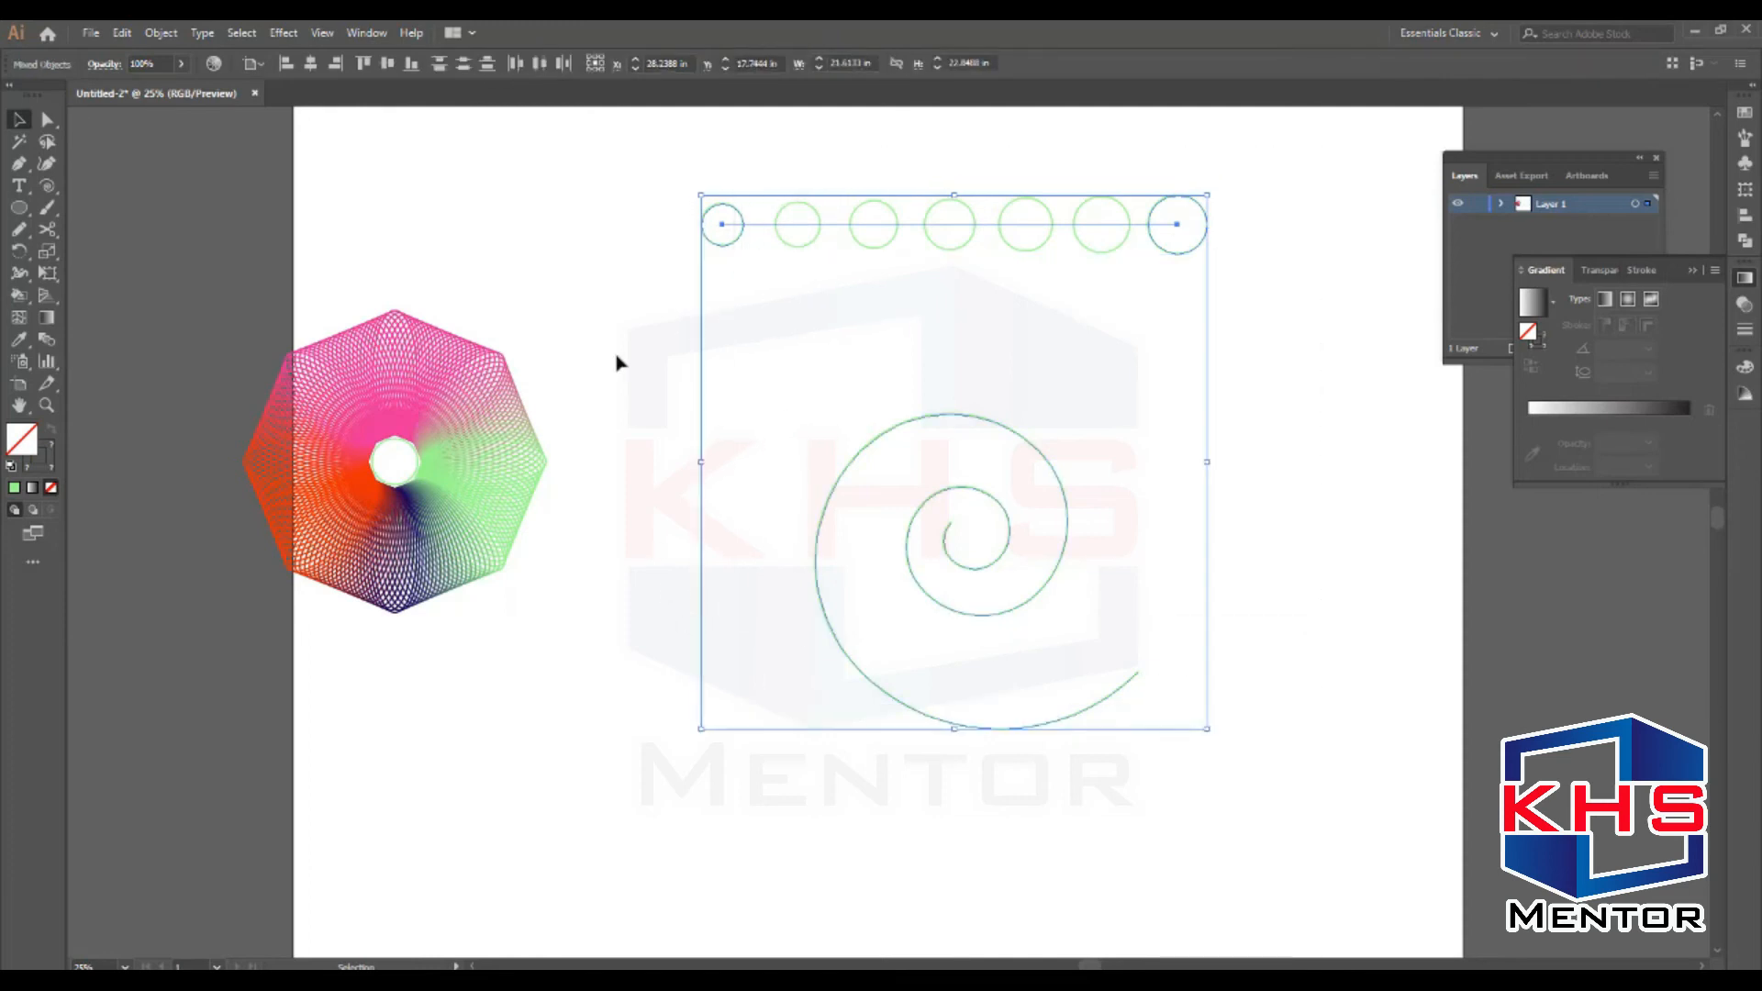
left_click(159, 34)
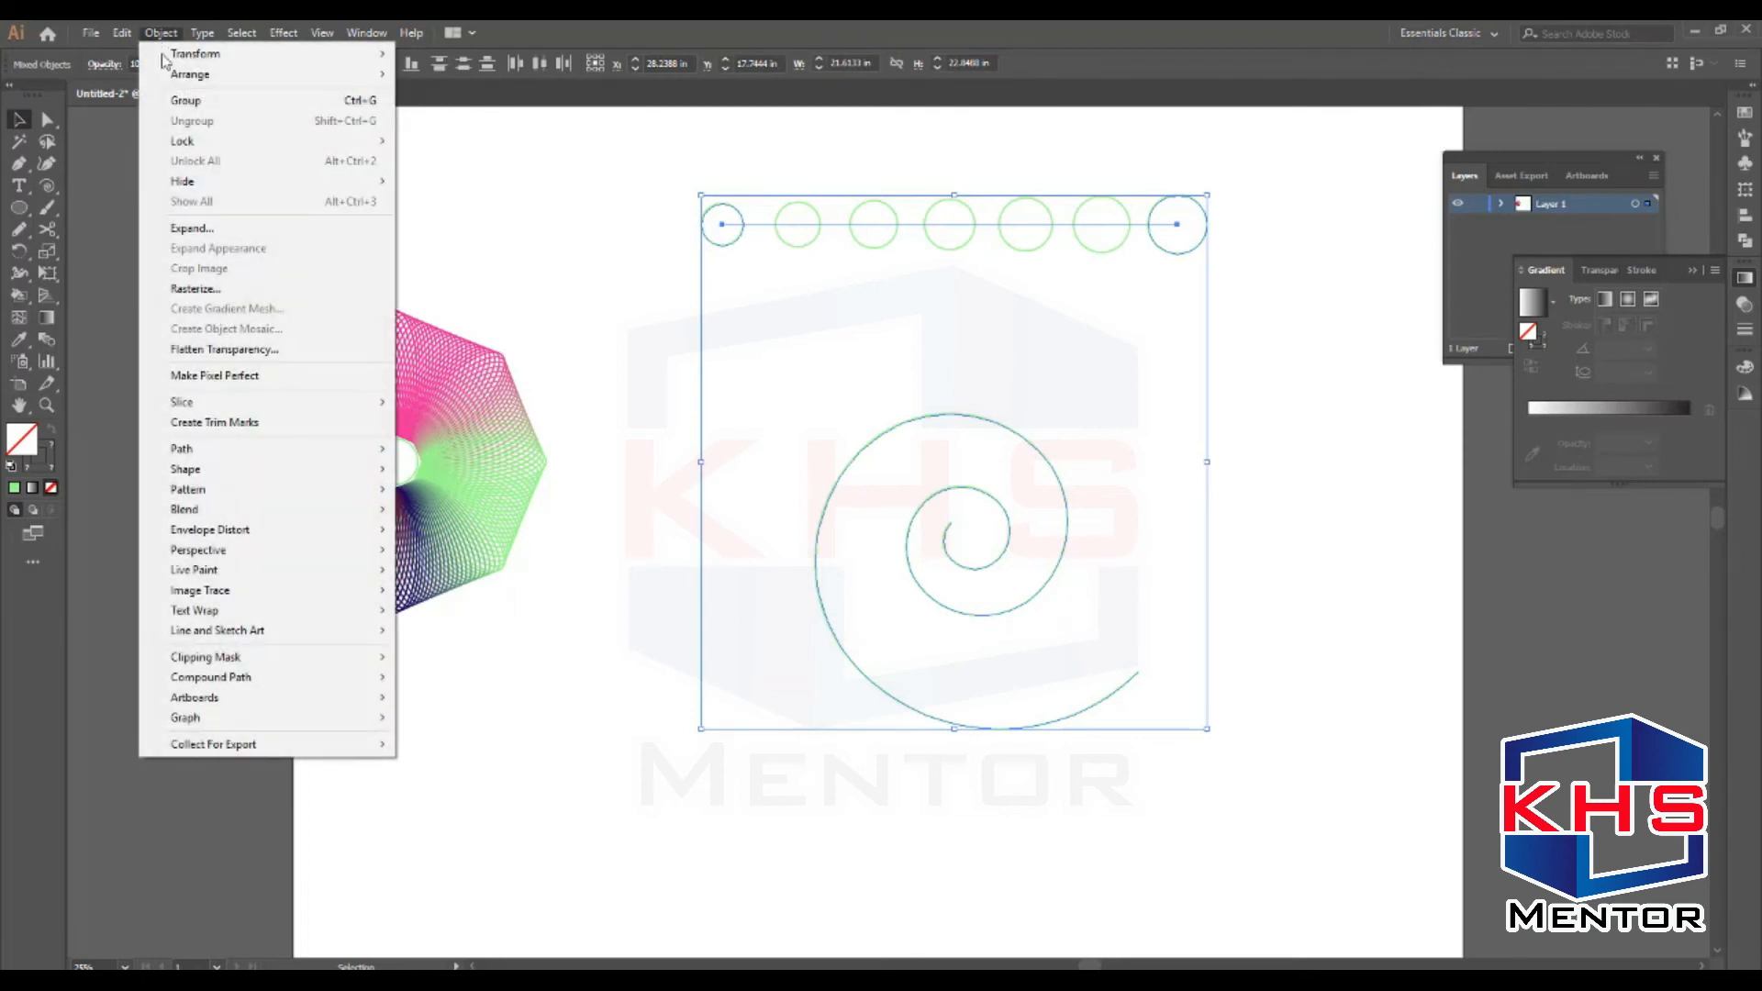
mouse_move(254, 518)
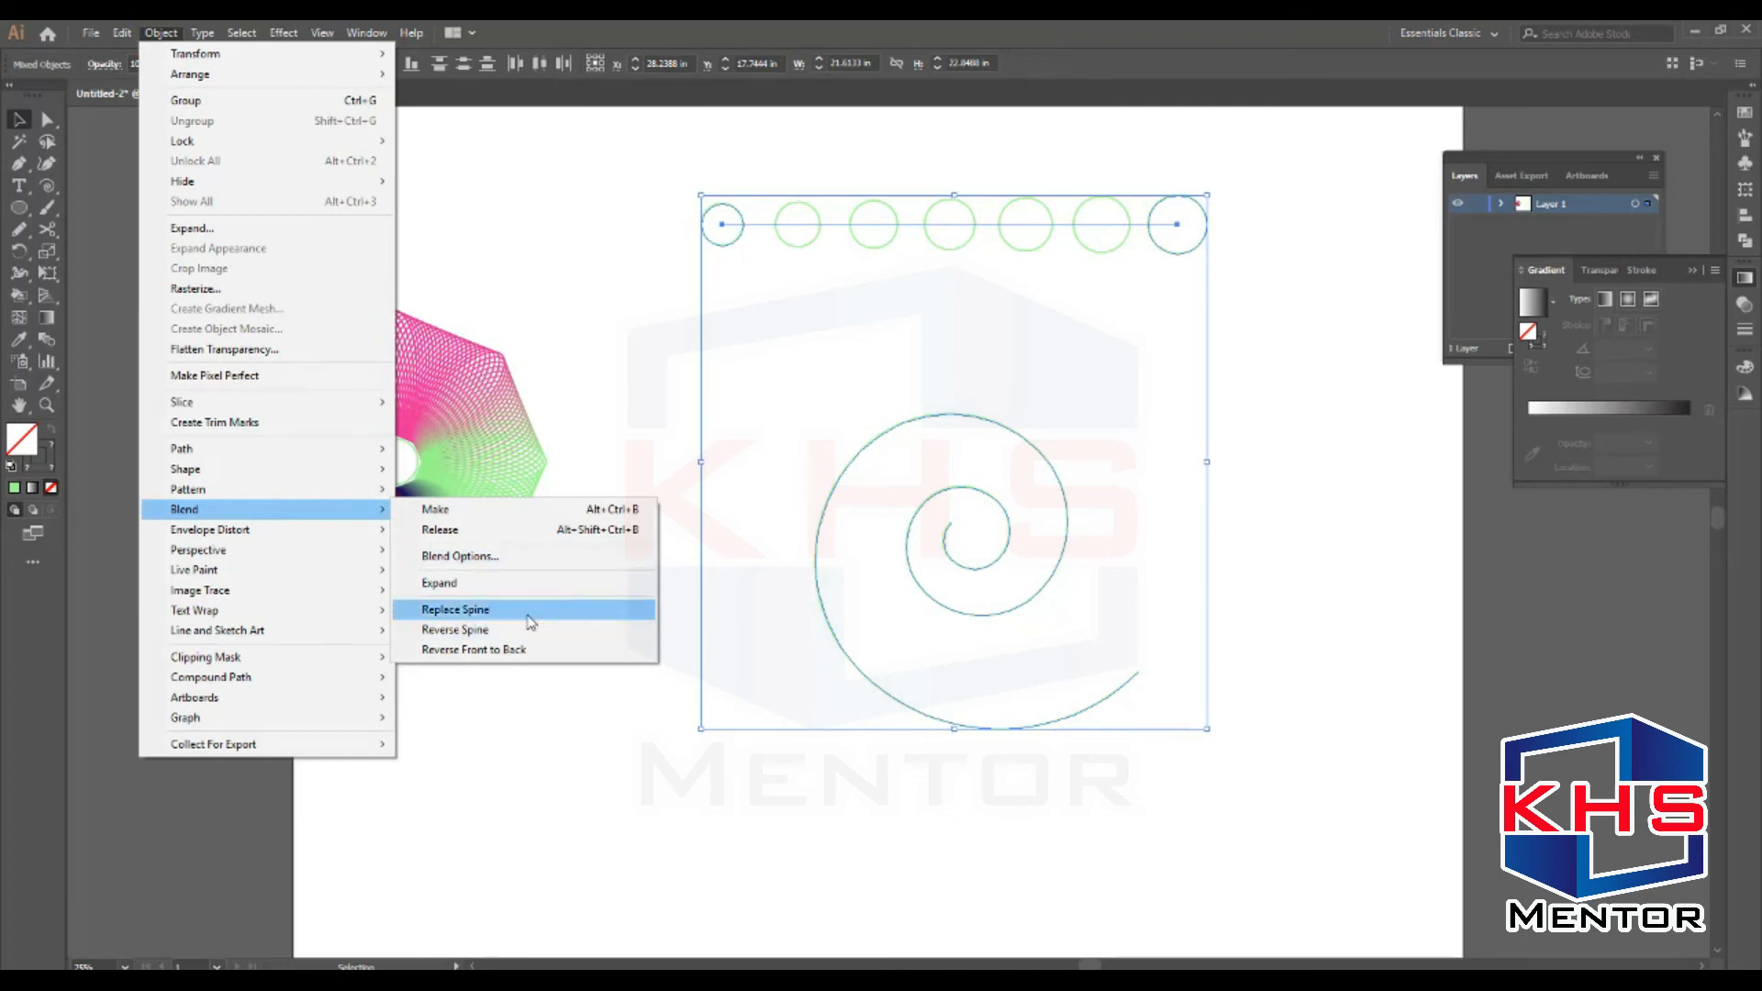
left_click(455, 610)
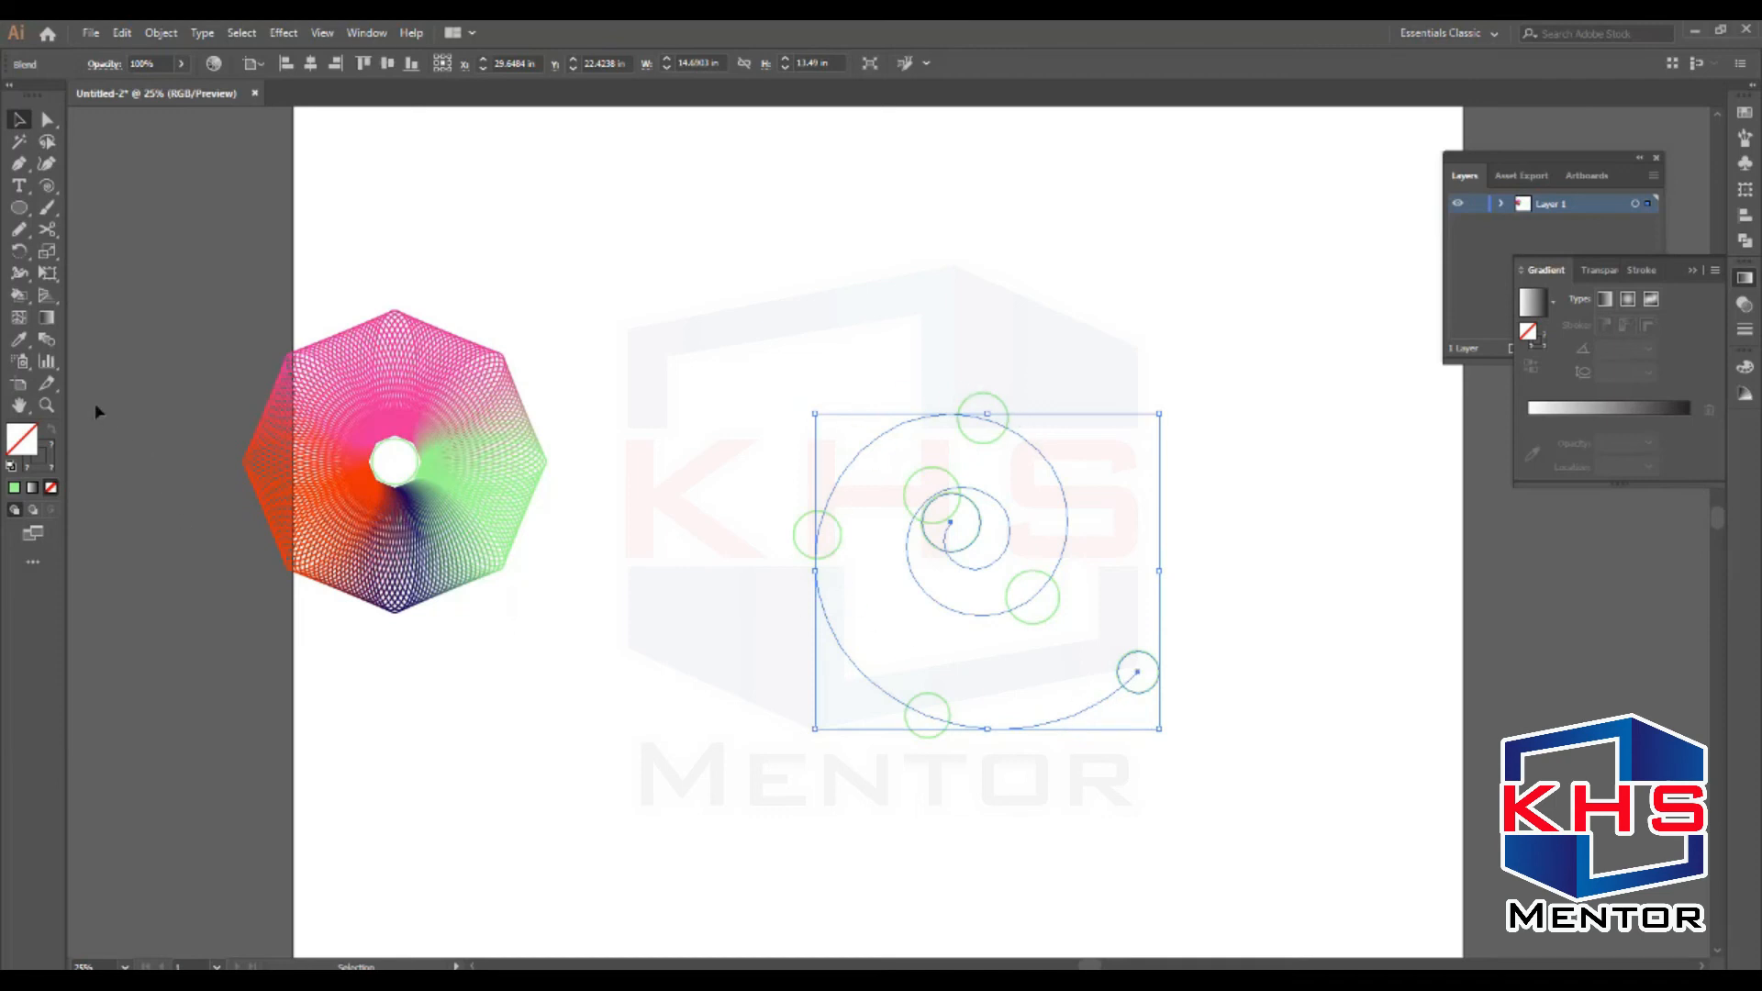
Turn on the Blend Options preview, try different step counts for the spiral circle blend, and apply 14 specified steps
double_click(47, 340)
left_click(306, 363)
left_click(492, 277)
key("Up")
key("Up")
key("Up")
key("Up")
key("Up")
key("Up")
key("Up")
key("Up")
key("Up")
key("Up")
key("Up")
key("Up")
key("Up")
key("Up")
key("Up")
key("Up")
key("Up")
key("Up")
key("Up")
key("Up")
key("Up")
key("Up")
key("Down")
key("Down")
key("Down")
key("Down")
key("Down")
key("Down")
key("Down")
key("Down")
key("Down")
key("Down")
key("Down")
key("Down")
key("Down")
key("Down")
key("Down")
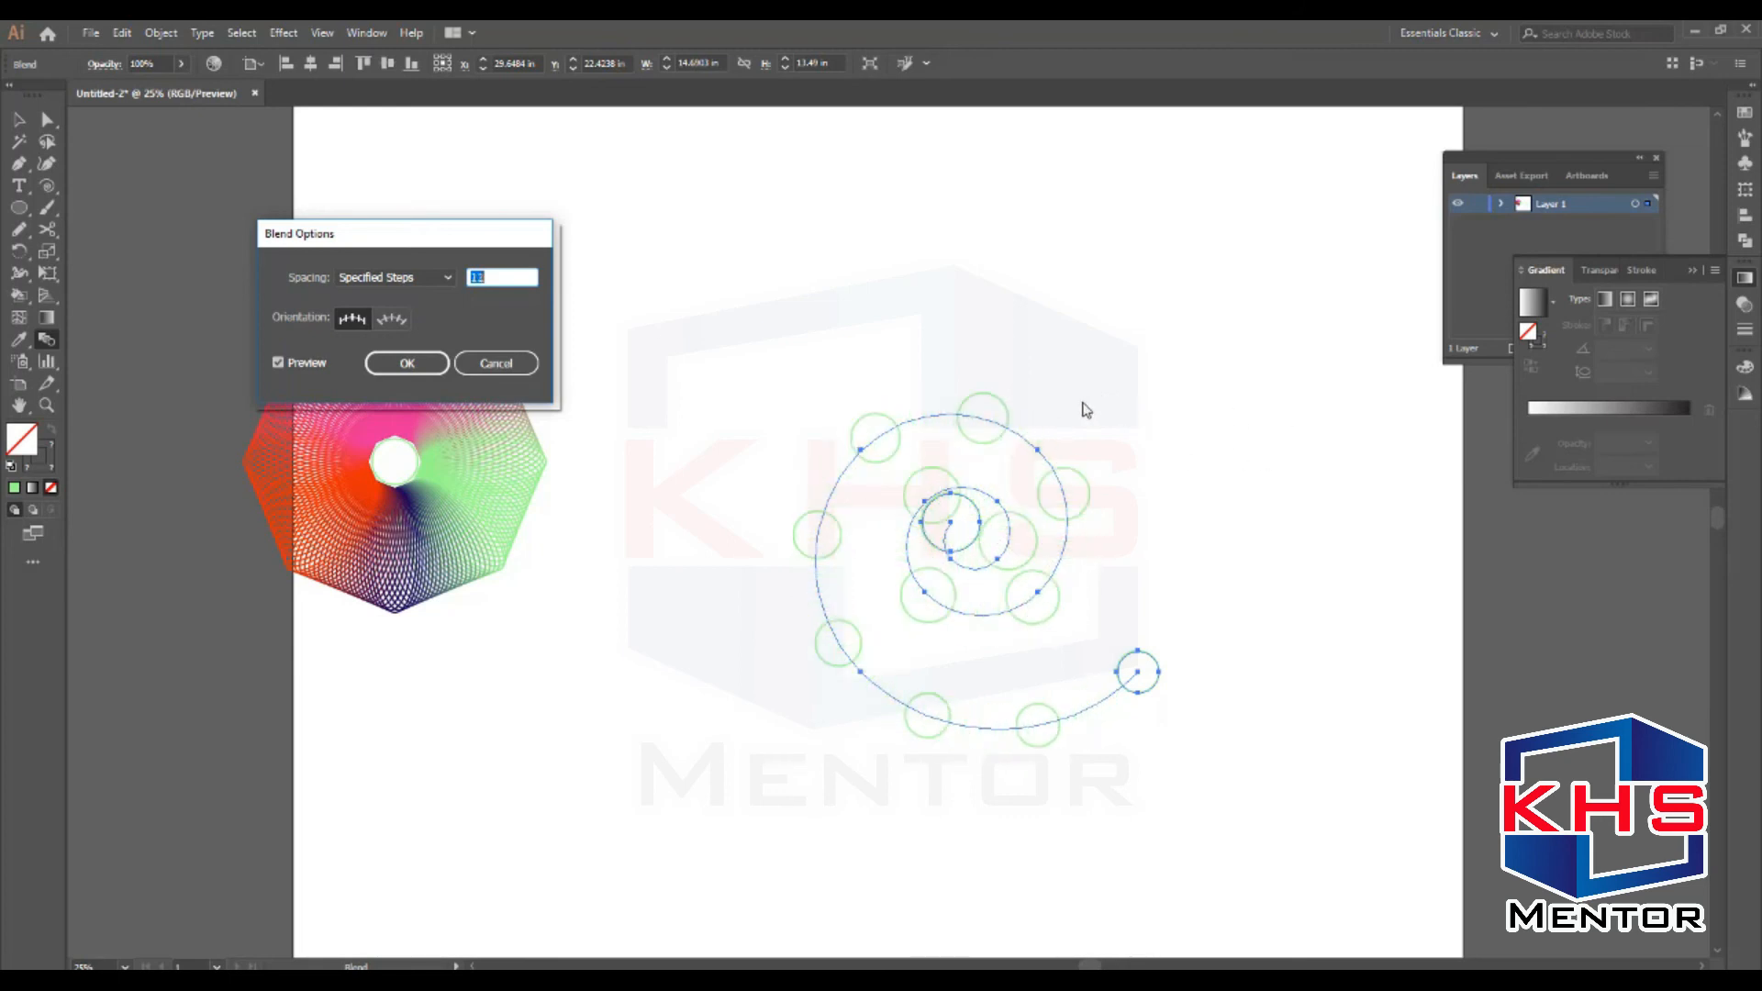
key("ctrl+space")
key("ctrl+space")
left_click(942, 597)
key("Up")
key("Up")
key("Up")
key("Up")
key("Up")
key("Up")
key("Up")
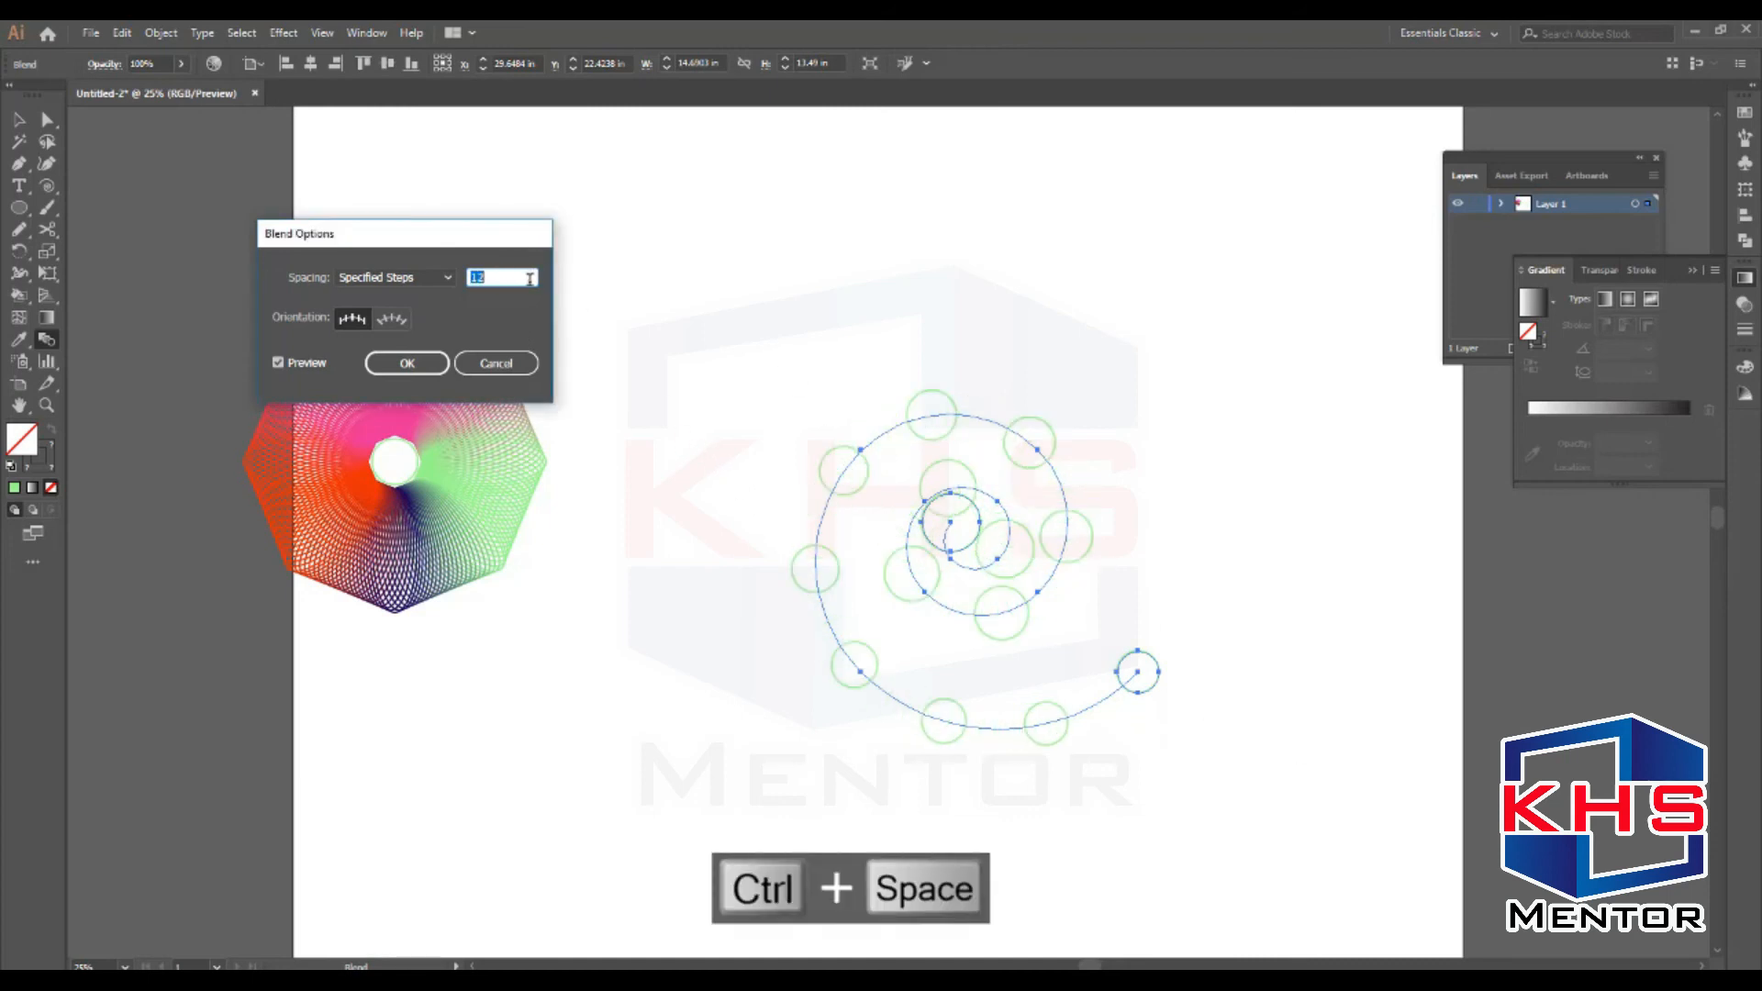
left_click(407, 362)
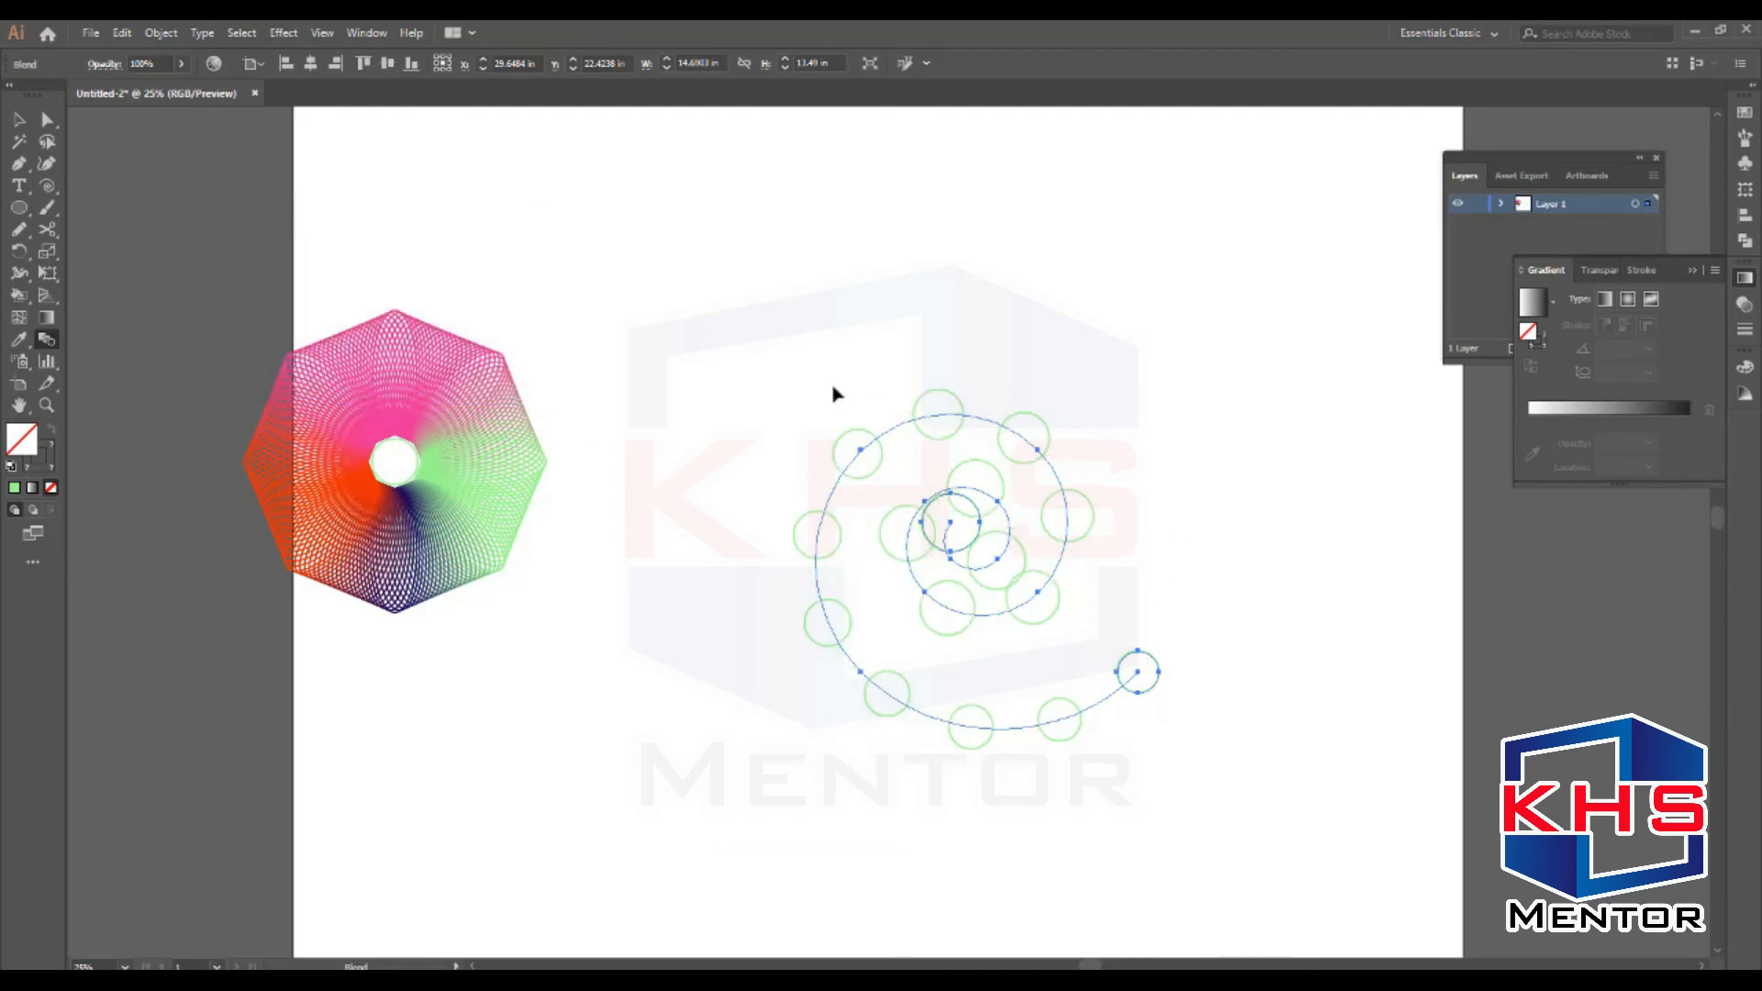
Select only the circle at the spiral's outer end and shrink it about its centre to about 0.94 in
key("ctrl+space")
left_click_drag(763, 311, 1232, 780)
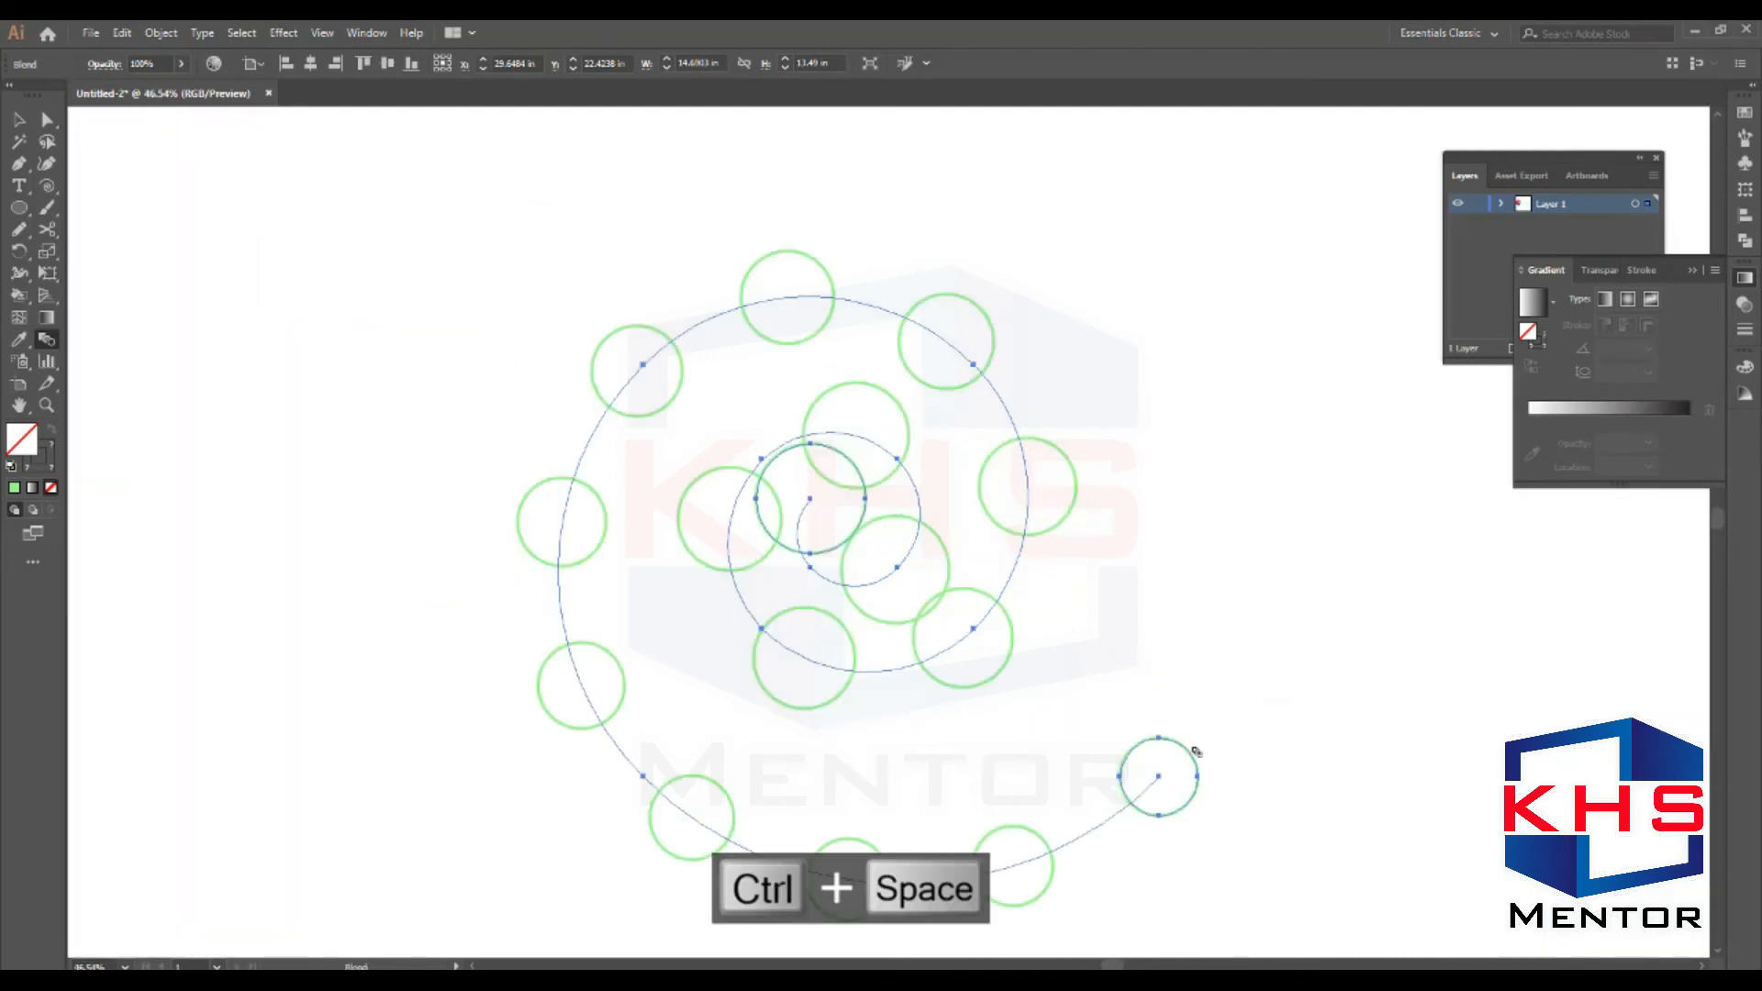
key("a")
left_click(1182, 751)
key("v")
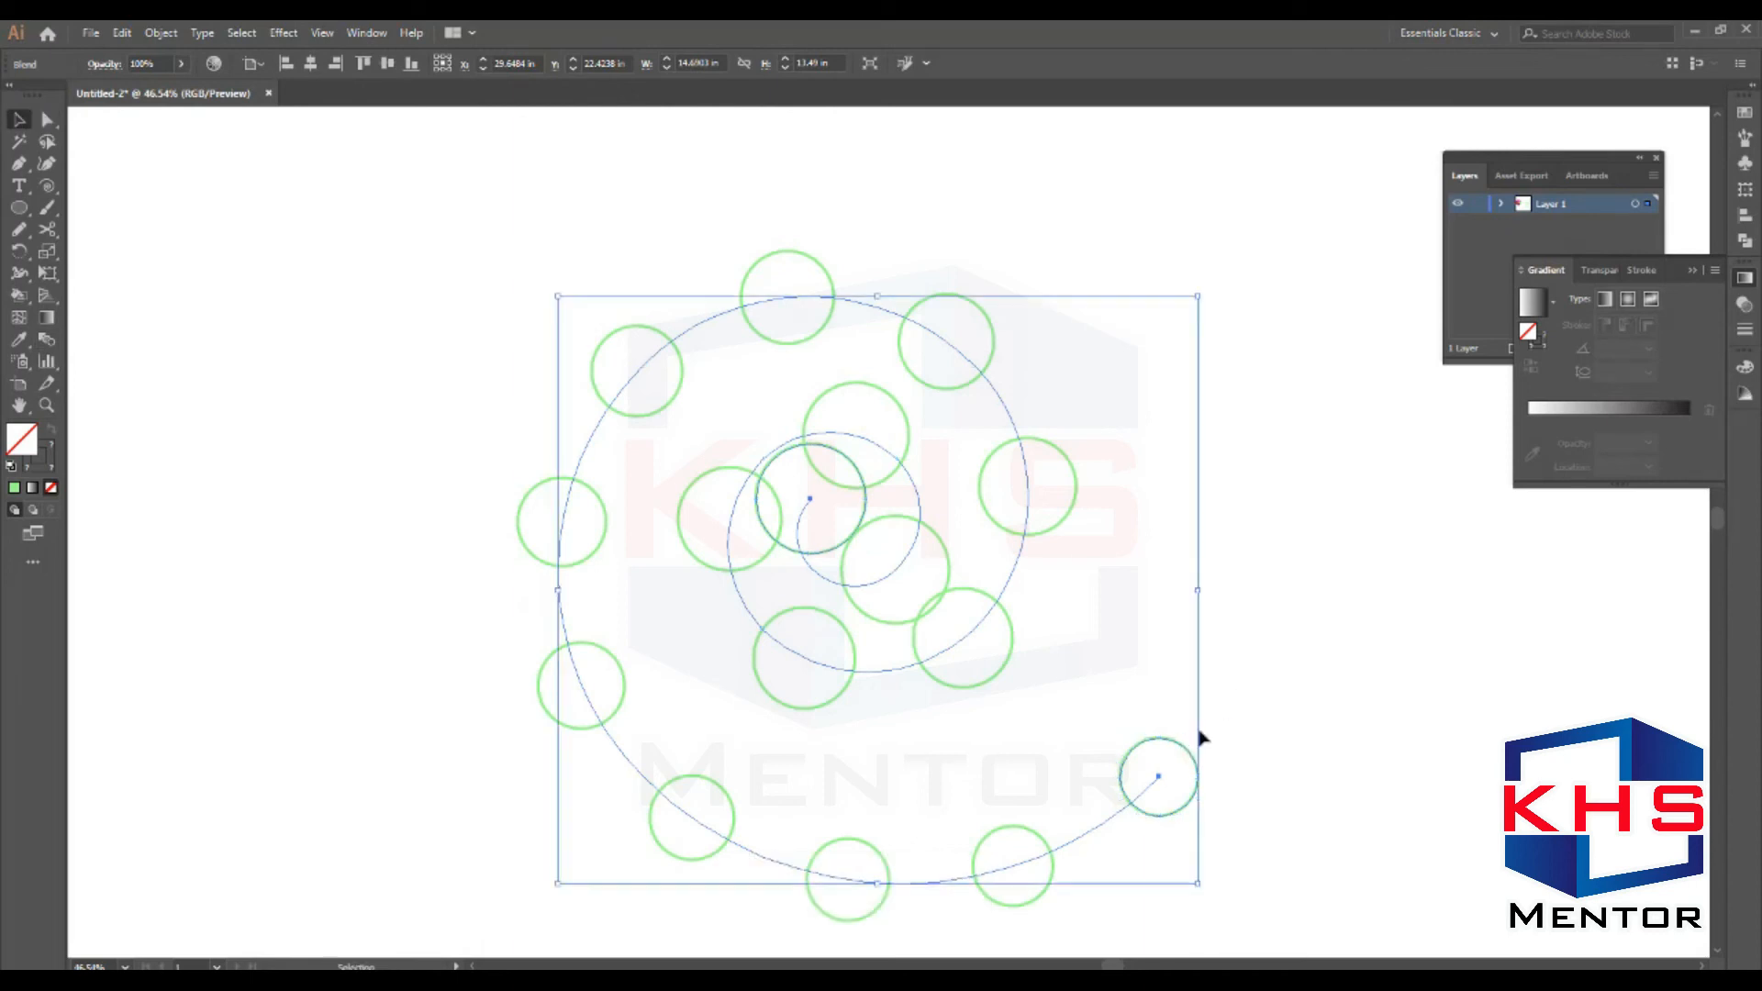
key("ctrl+space")
left_click(1184, 751)
left_click(19, 120)
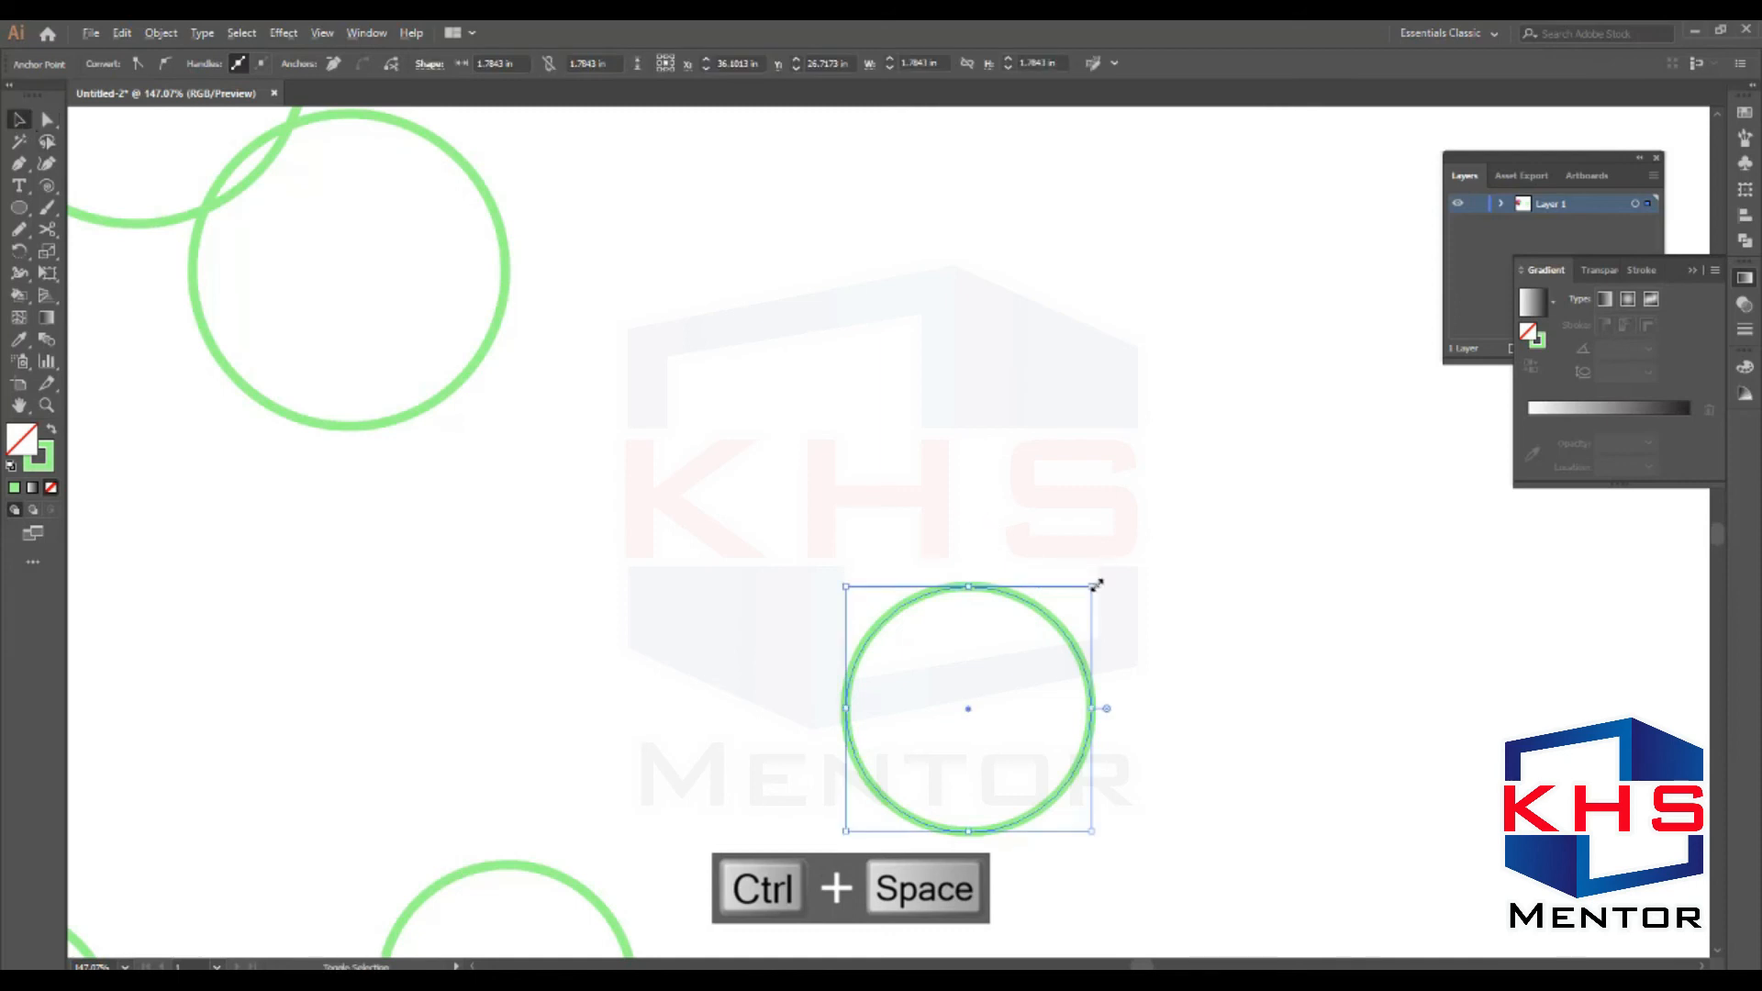
left_click_drag(1094, 592, 1063, 618)
scroll(1081, 510, "down", 4)
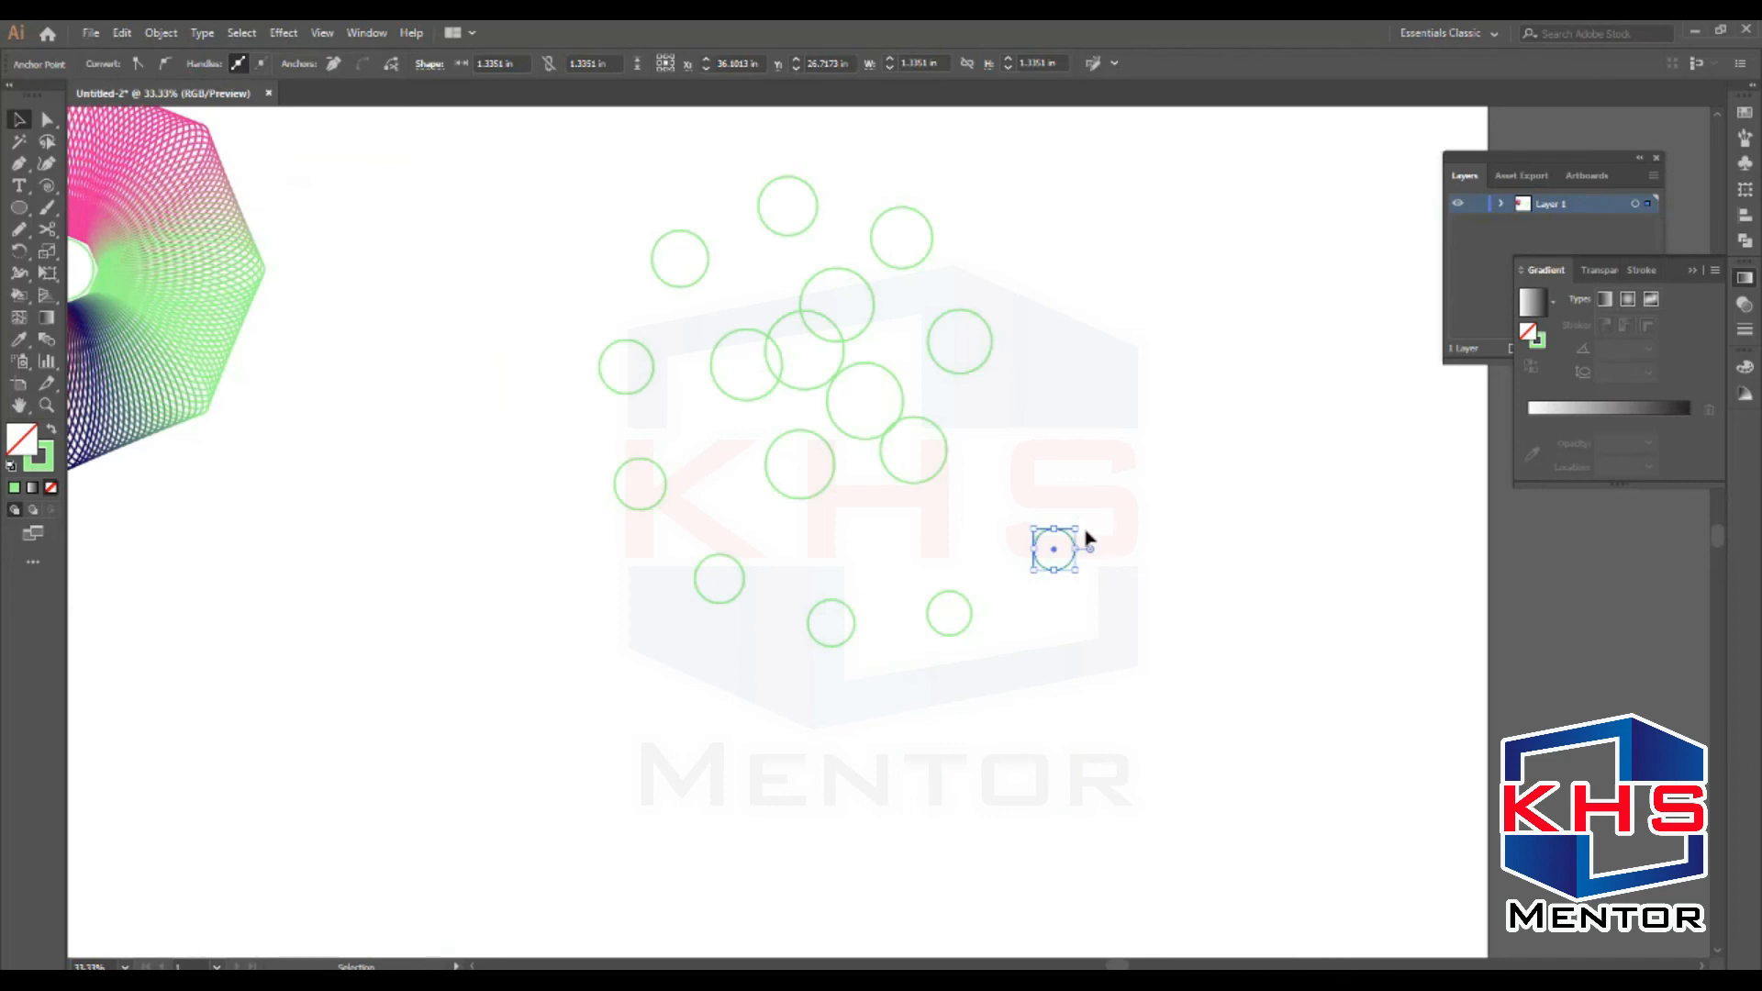
left_click_drag(1076, 530, 1069, 535)
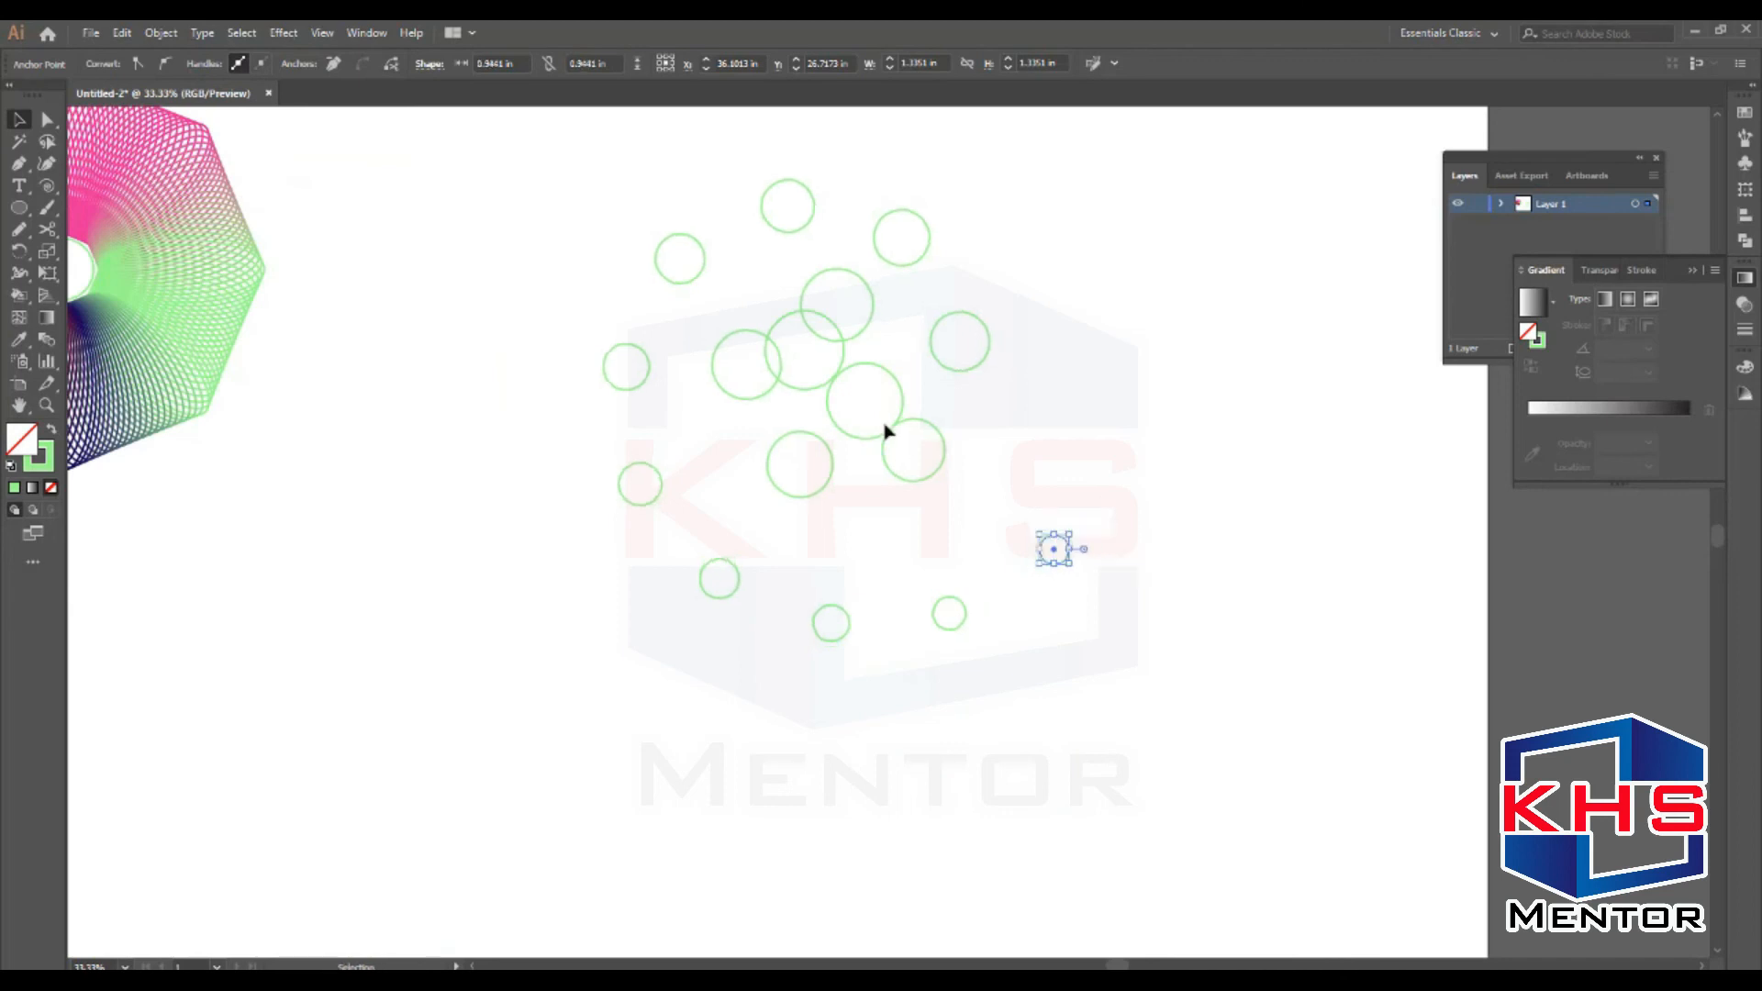
Shrink the circle at the spiral's inner end to about 1.62 in and deselect it
left_click(808, 385)
key("ctrl+space")
left_click_drag(547, 191, 978, 485)
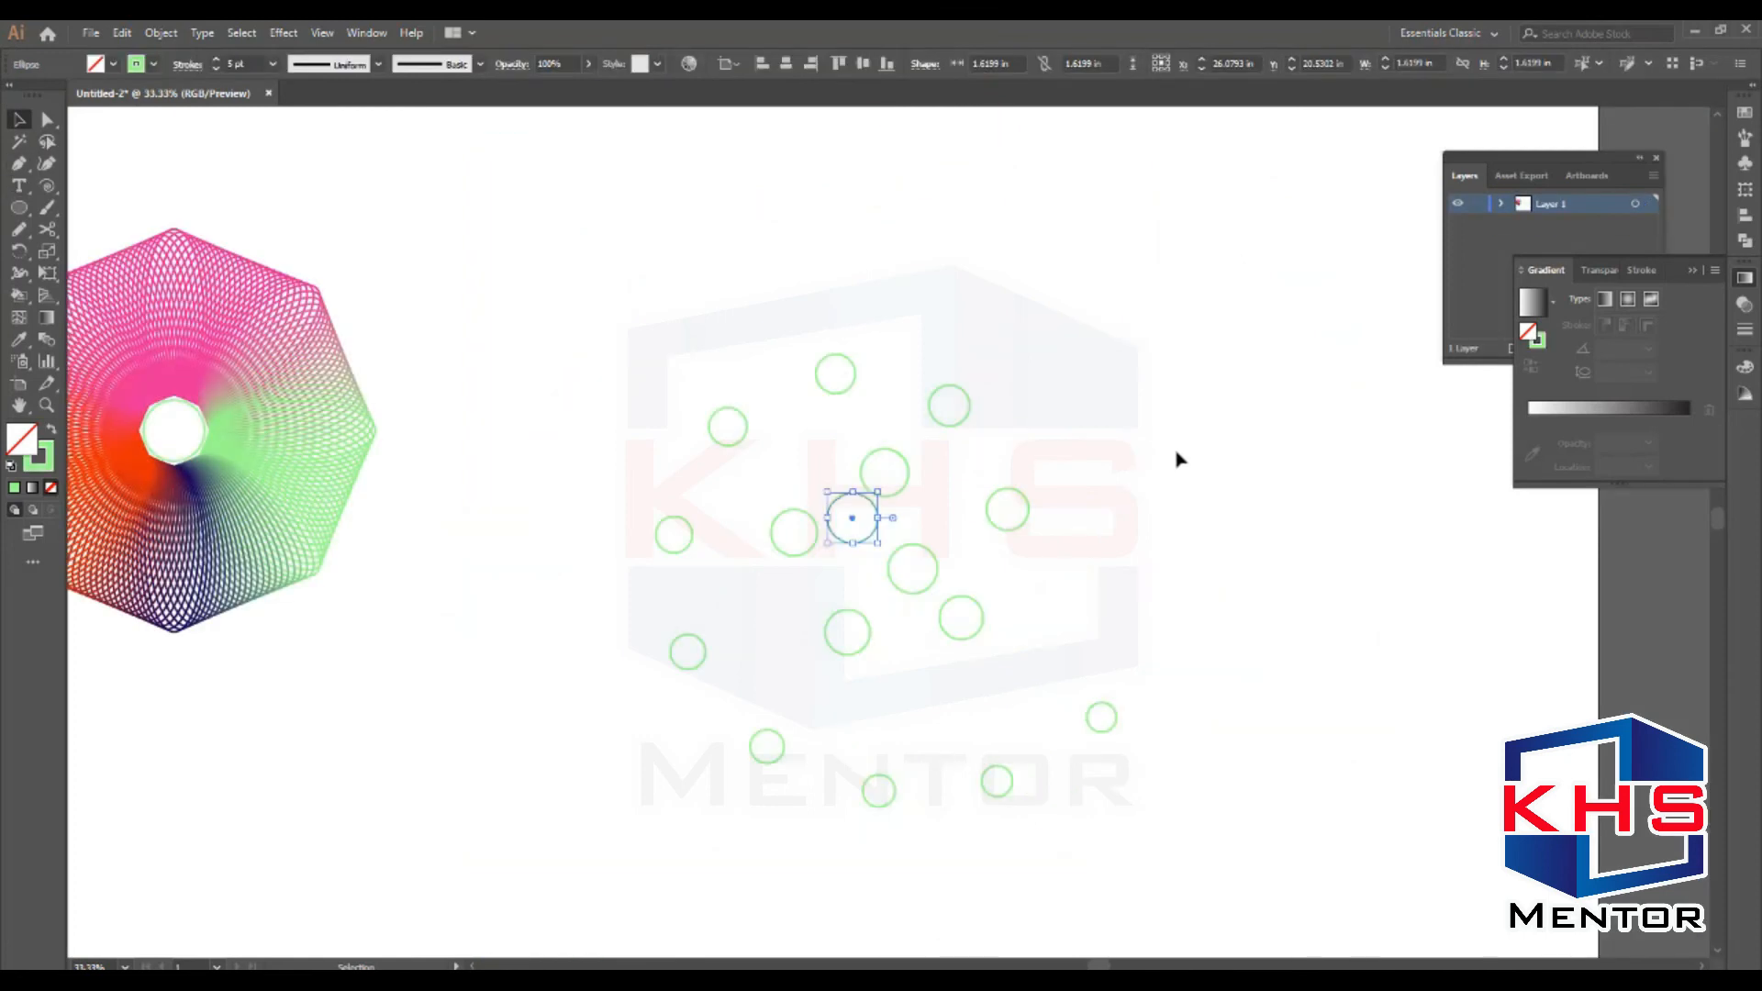
left_click(1178, 459)
Raise the spiral circle blend's specified steps to 27 and fill its circles with near-black 020202
left_click(939, 420)
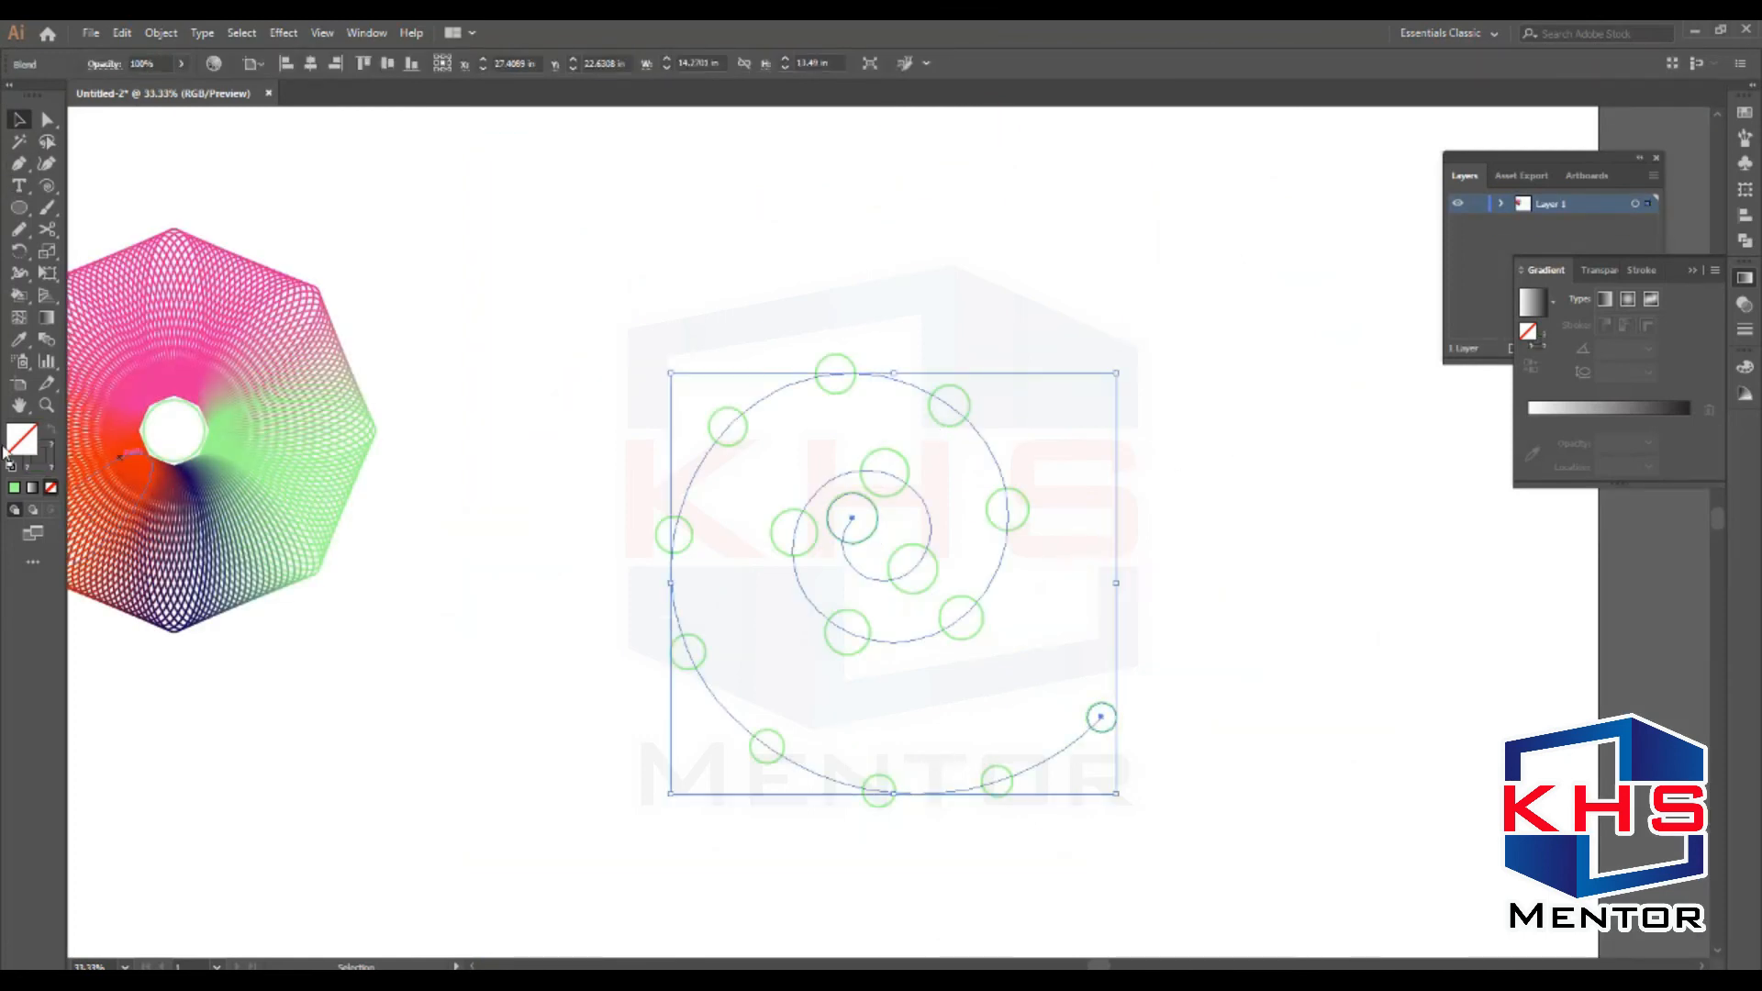
double_click(46, 339)
left_click(277, 362)
left_click(415, 367)
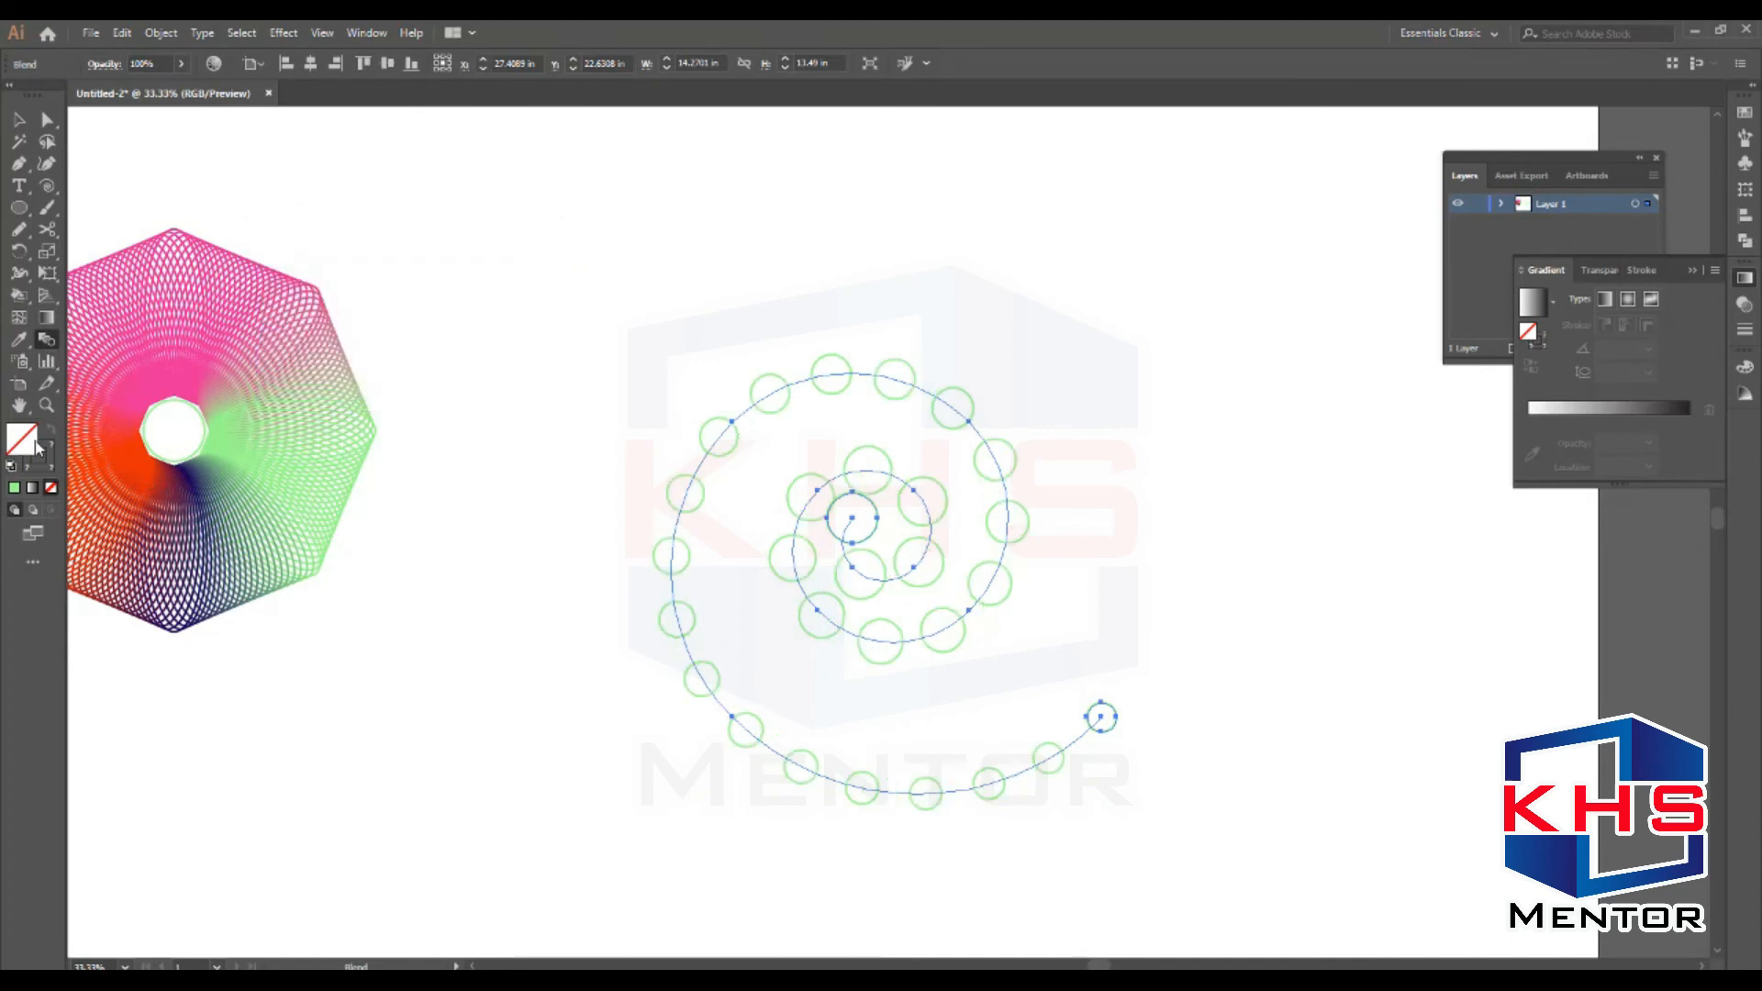
double_click(38, 447)
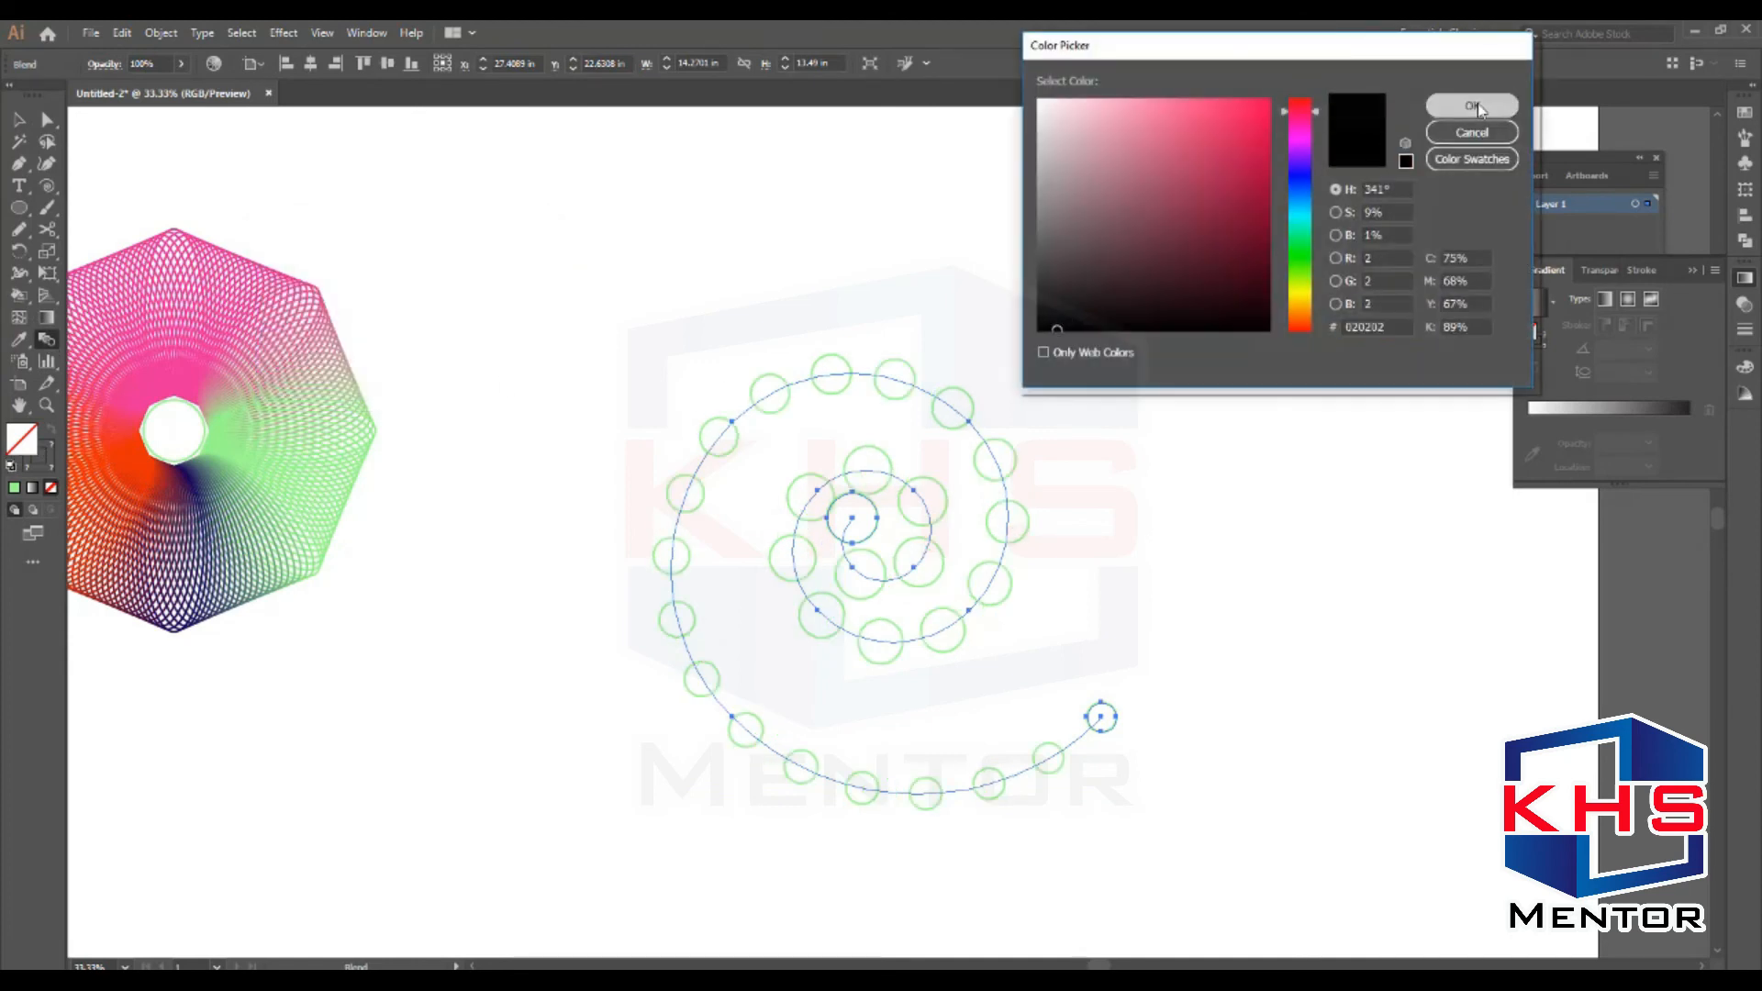
left_click(1473, 107)
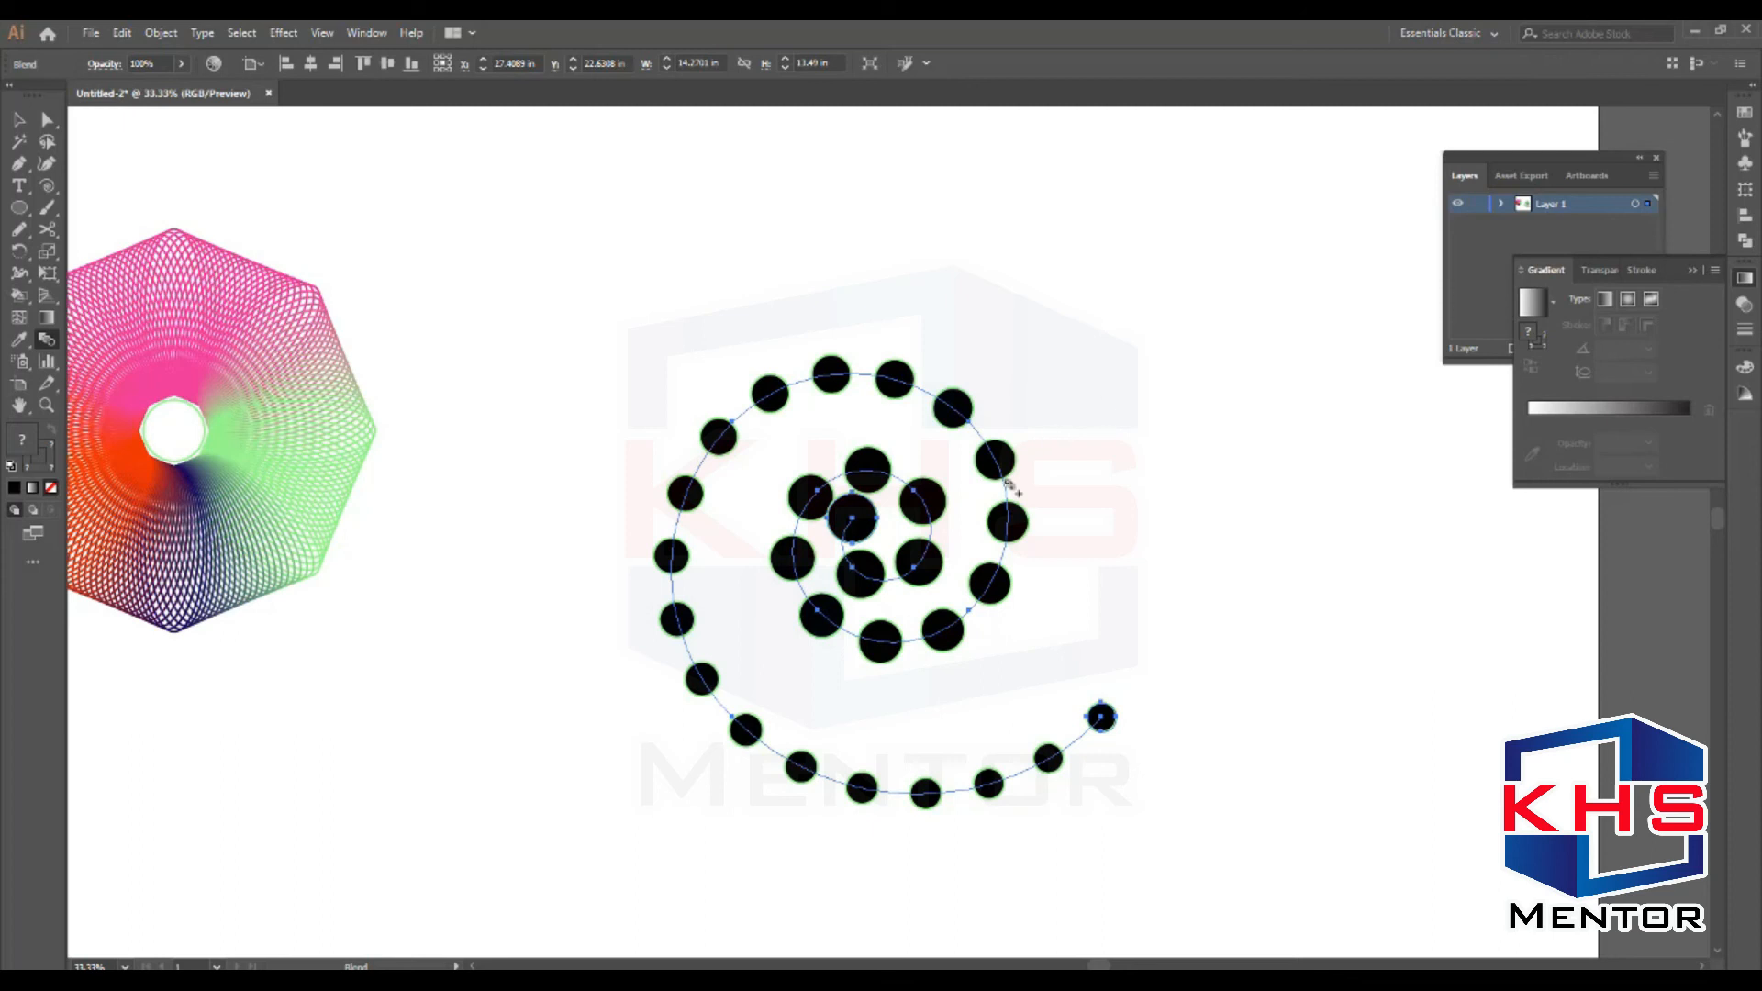
Delete the spiral circle blend, draw a new spiral about 15.2 in tall in its place, and deselect it
key("v")
key("Delete")
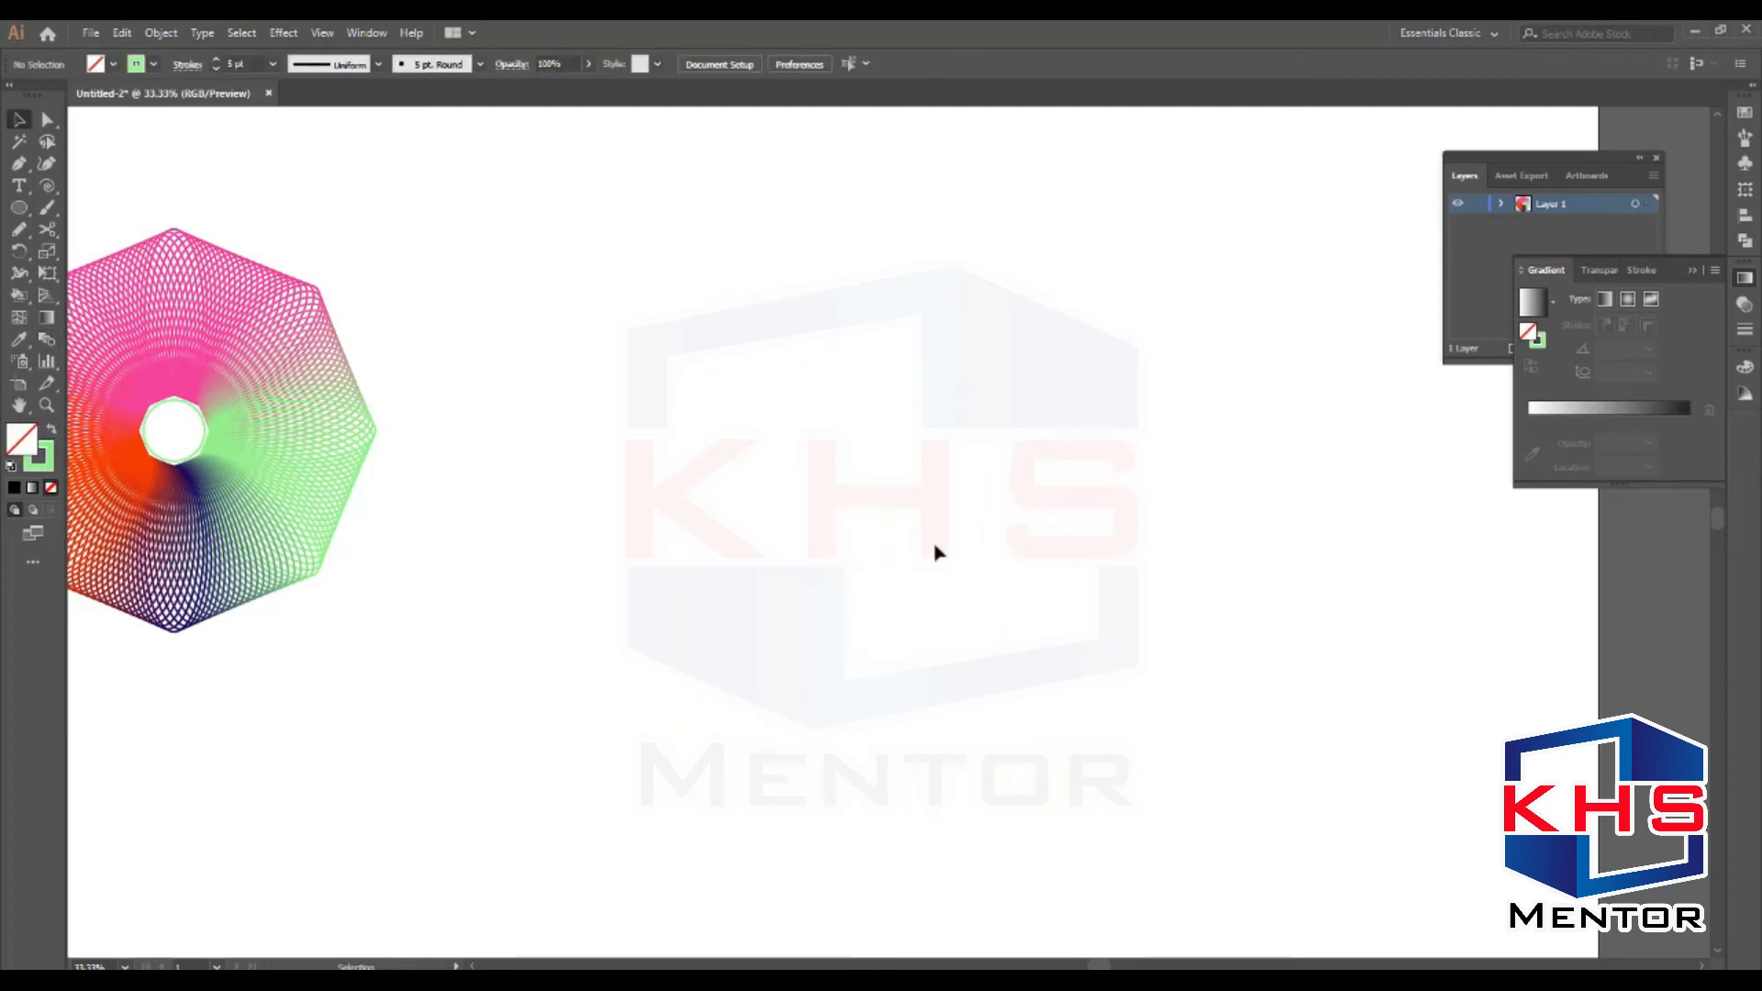
left_click(50, 184)
left_click_drag(686, 405, 878, 609)
key("v")
left_click_drag(630, 464, 912, 607)
left_click(867, 320)
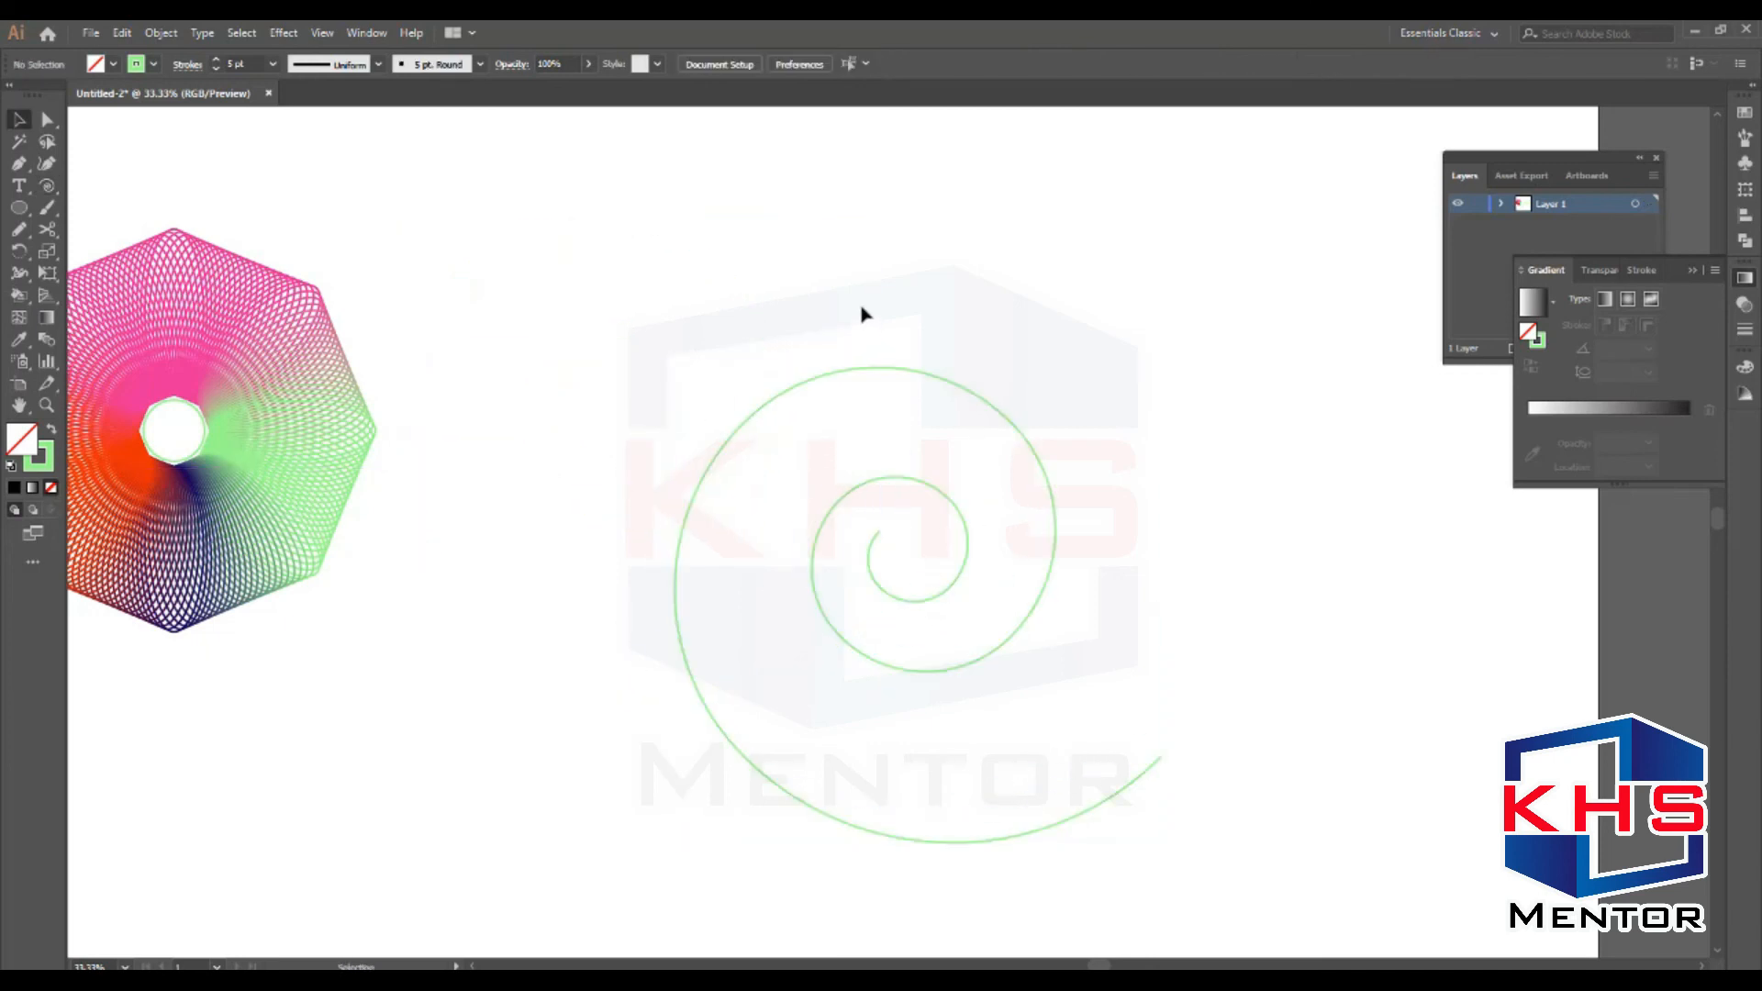
Draw two black squares about 1.03 in wide, spaced apart above the spiral, and blend them together
key("m")
left_click_drag(768, 193, 797, 224)
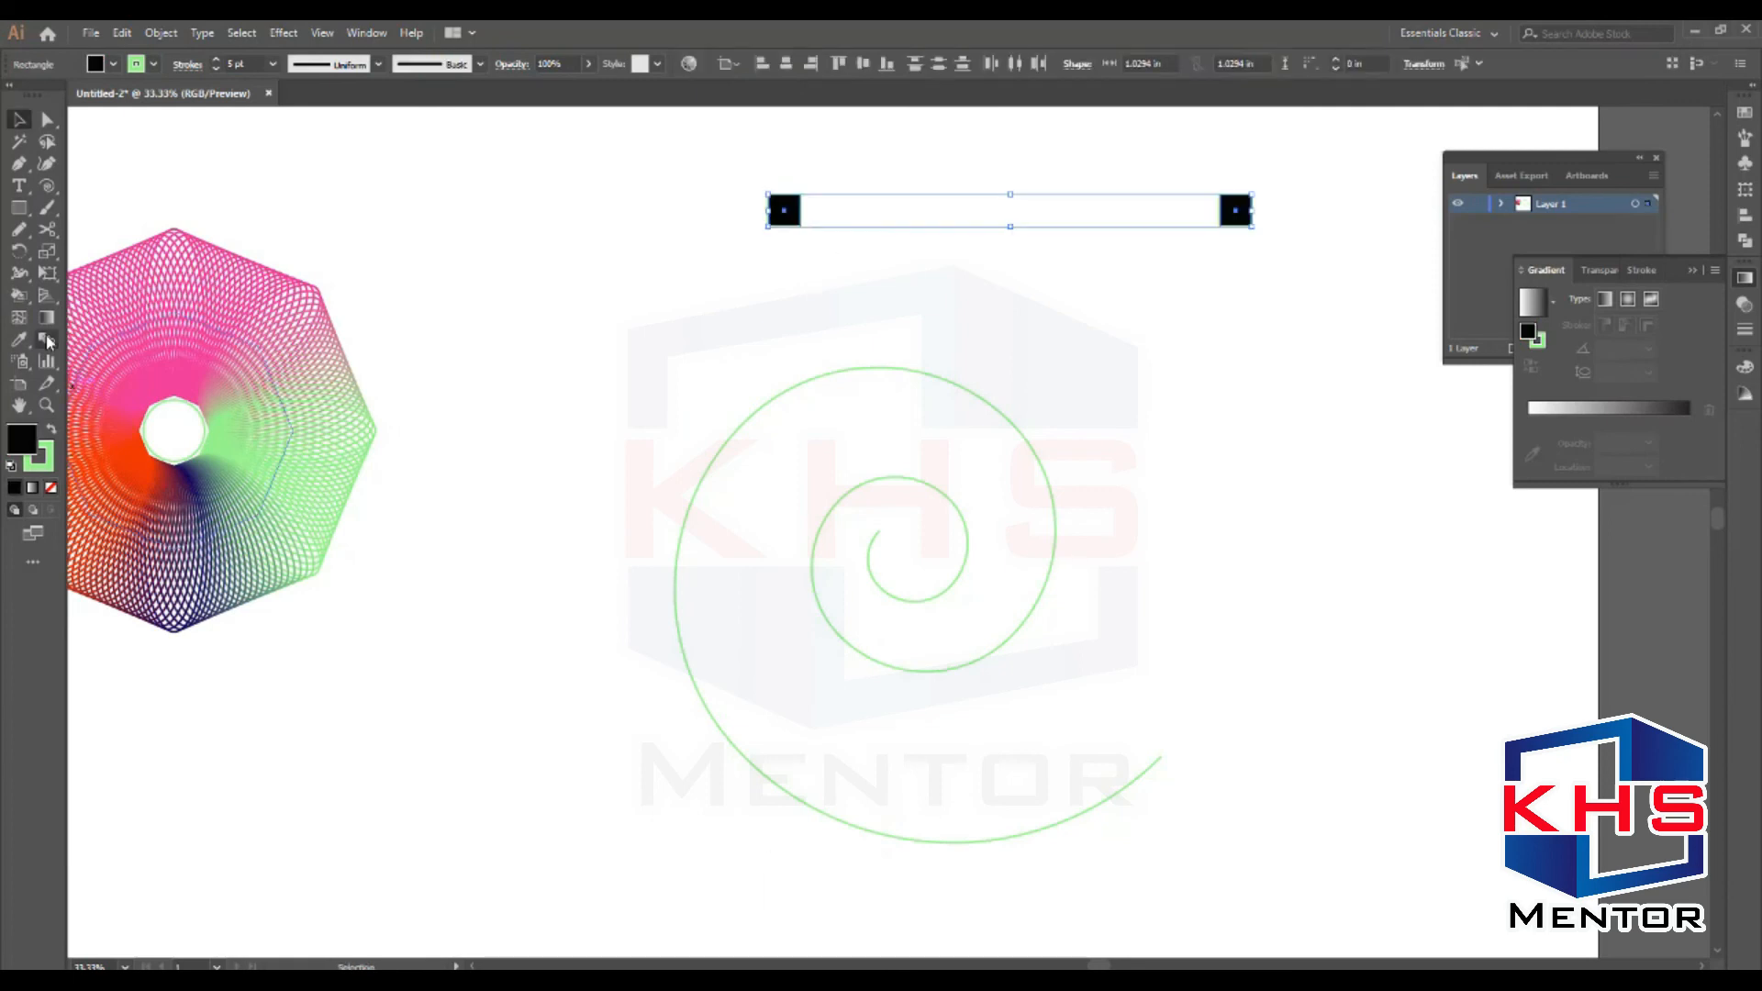
left_click(48, 340)
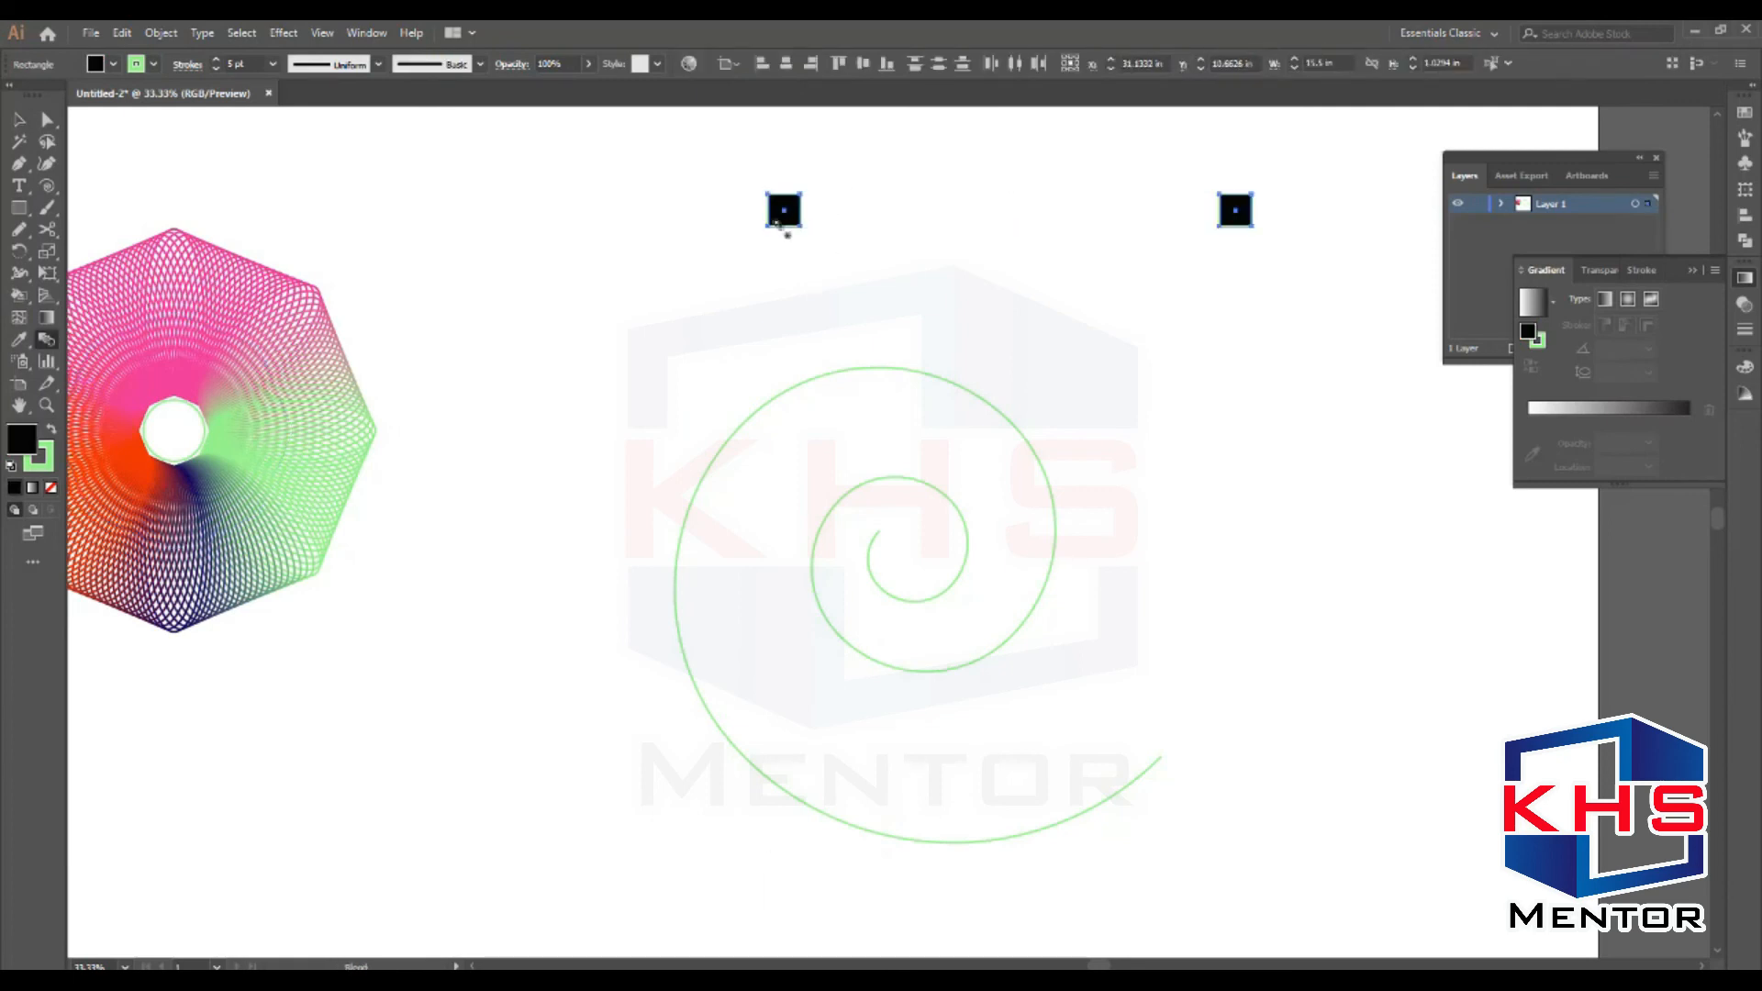
left_click(1237, 211)
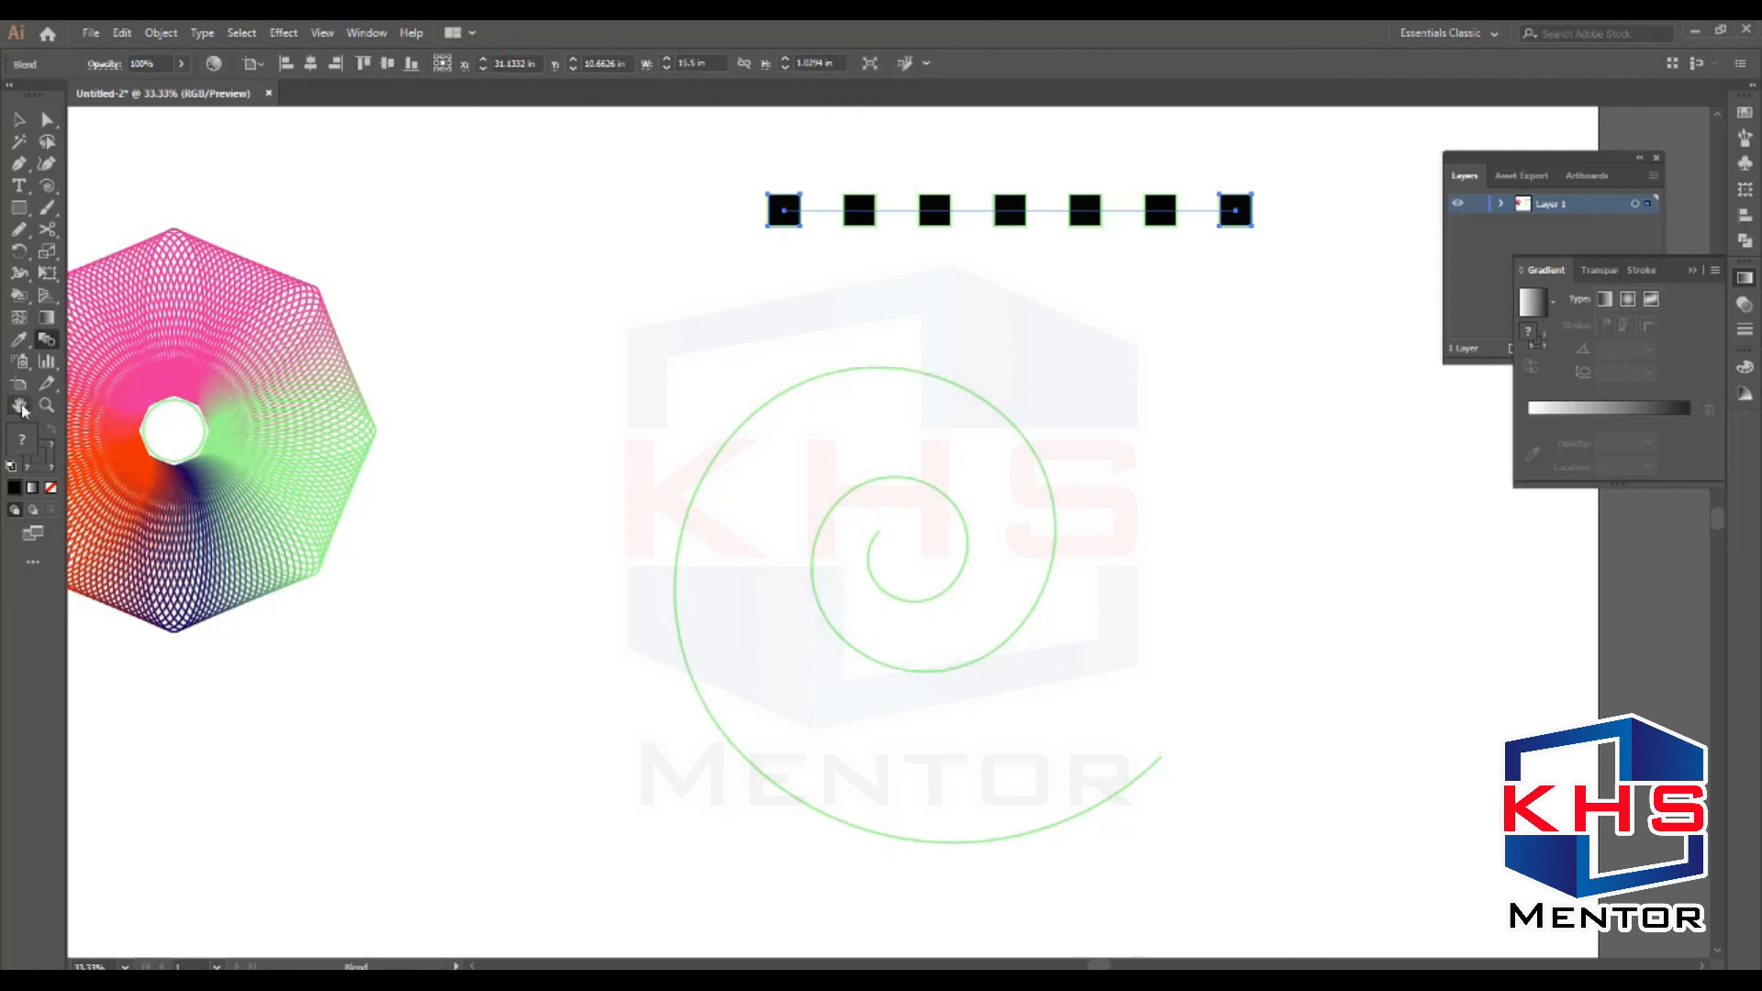
Set the square blend to 11 specified steps with the preview on, and apply the options
double_click(48, 341)
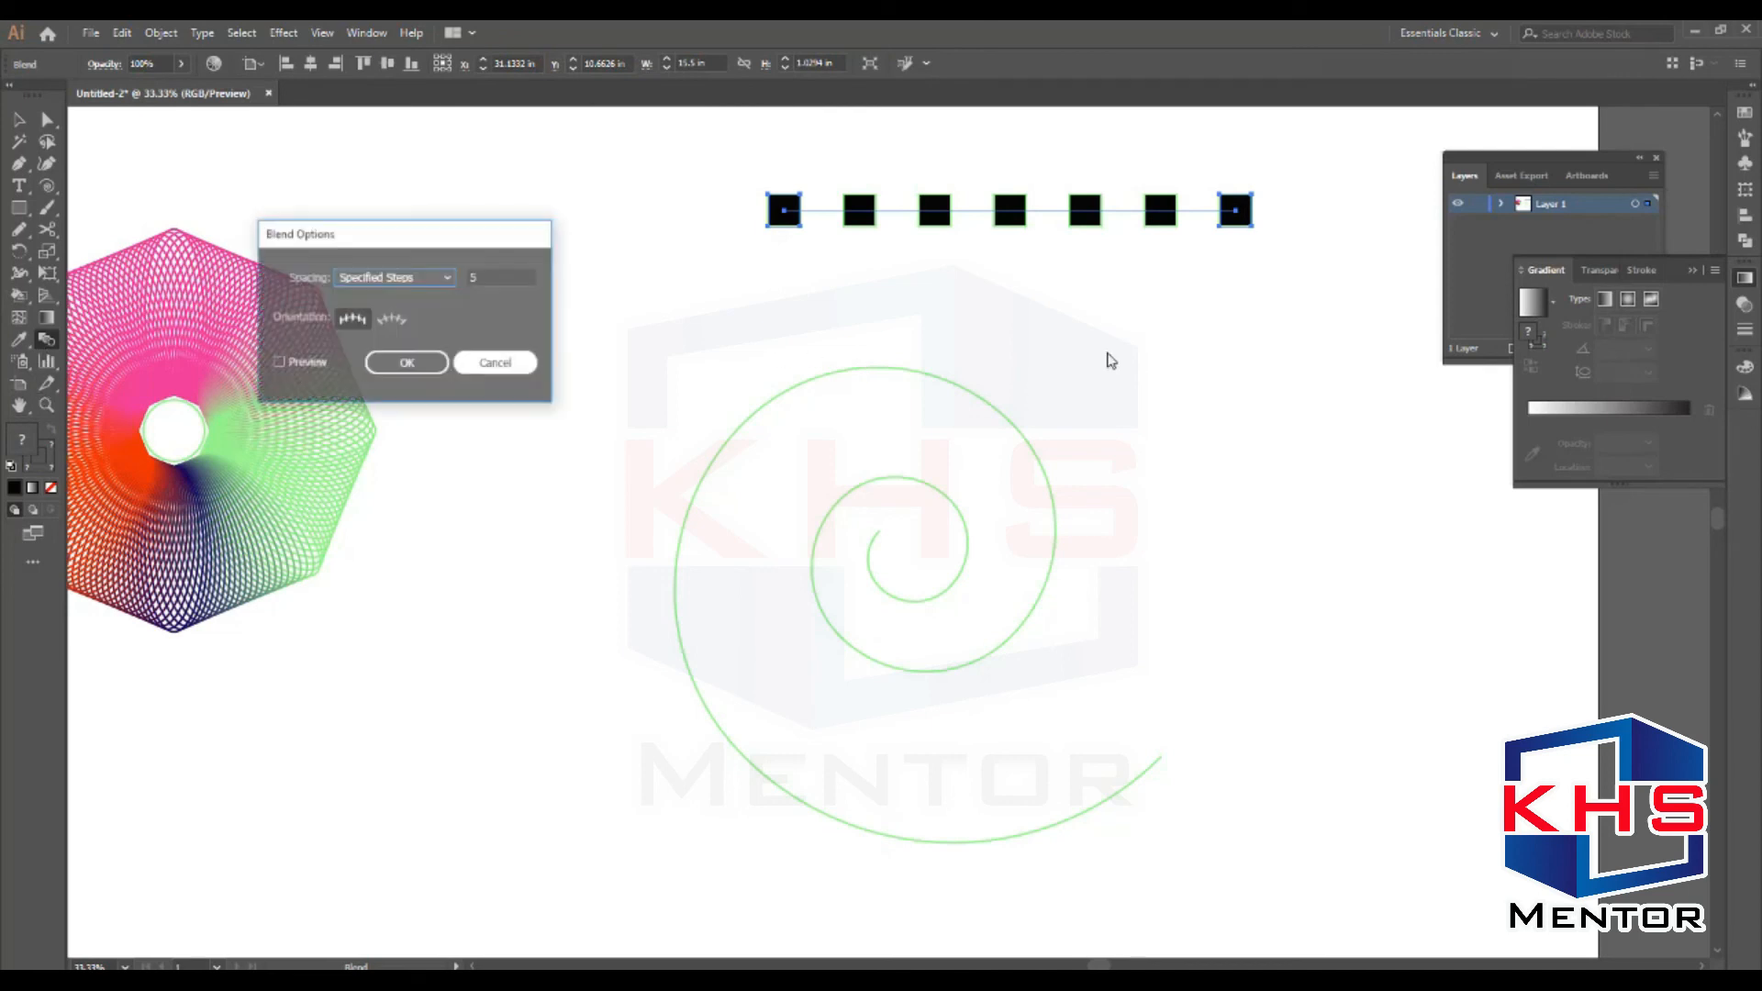
left_click(500, 276)
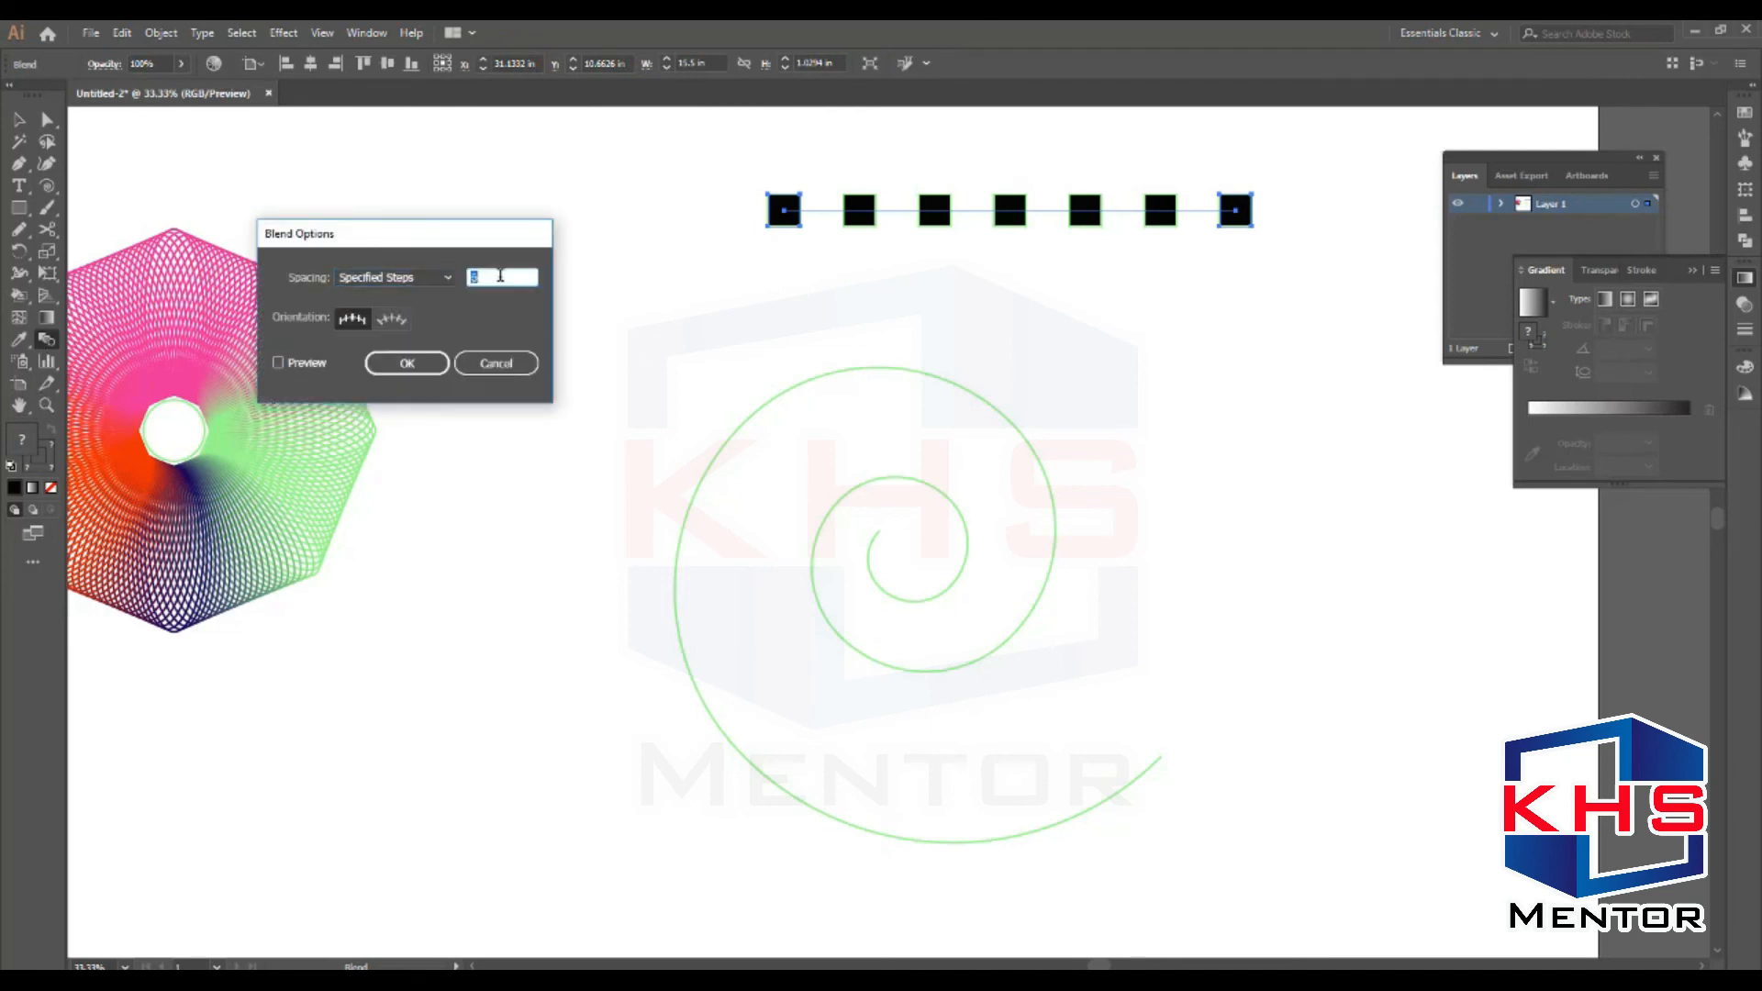
left_click(316, 366)
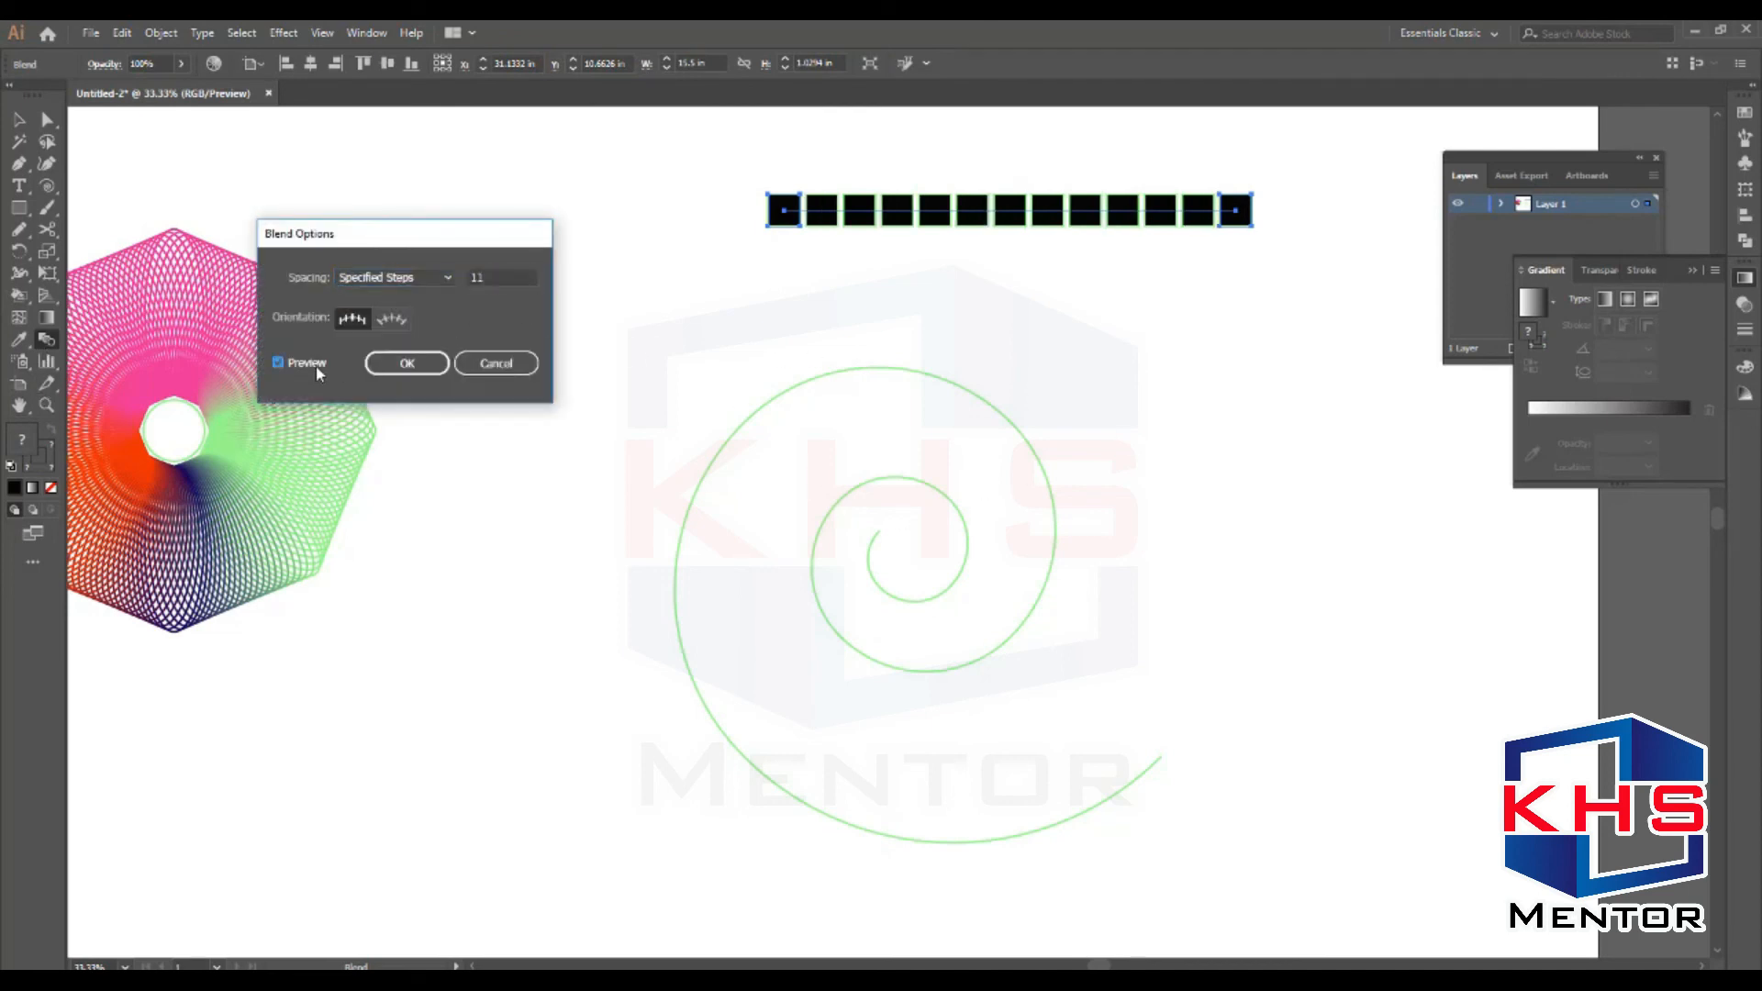
left_click(396, 363)
Select the square blend together with the new spiral and replace the blend's spine with the spiral
left_click_drag(1179, 162, 725, 633)
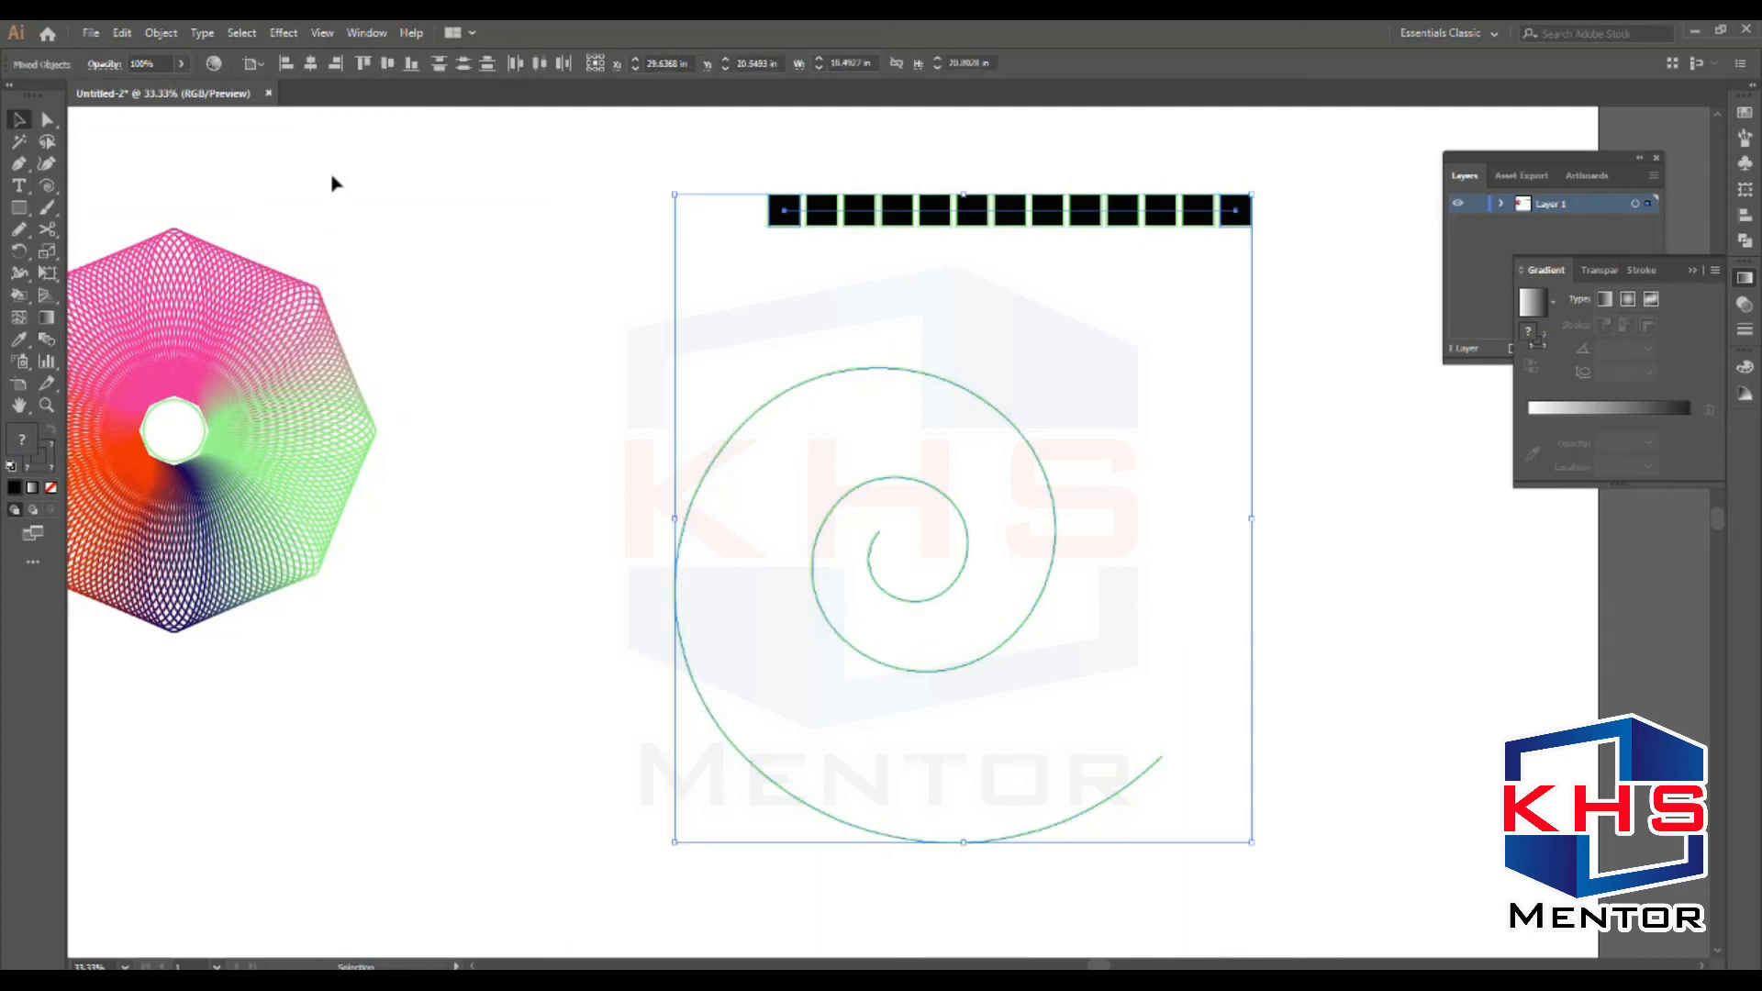
left_click(161, 34)
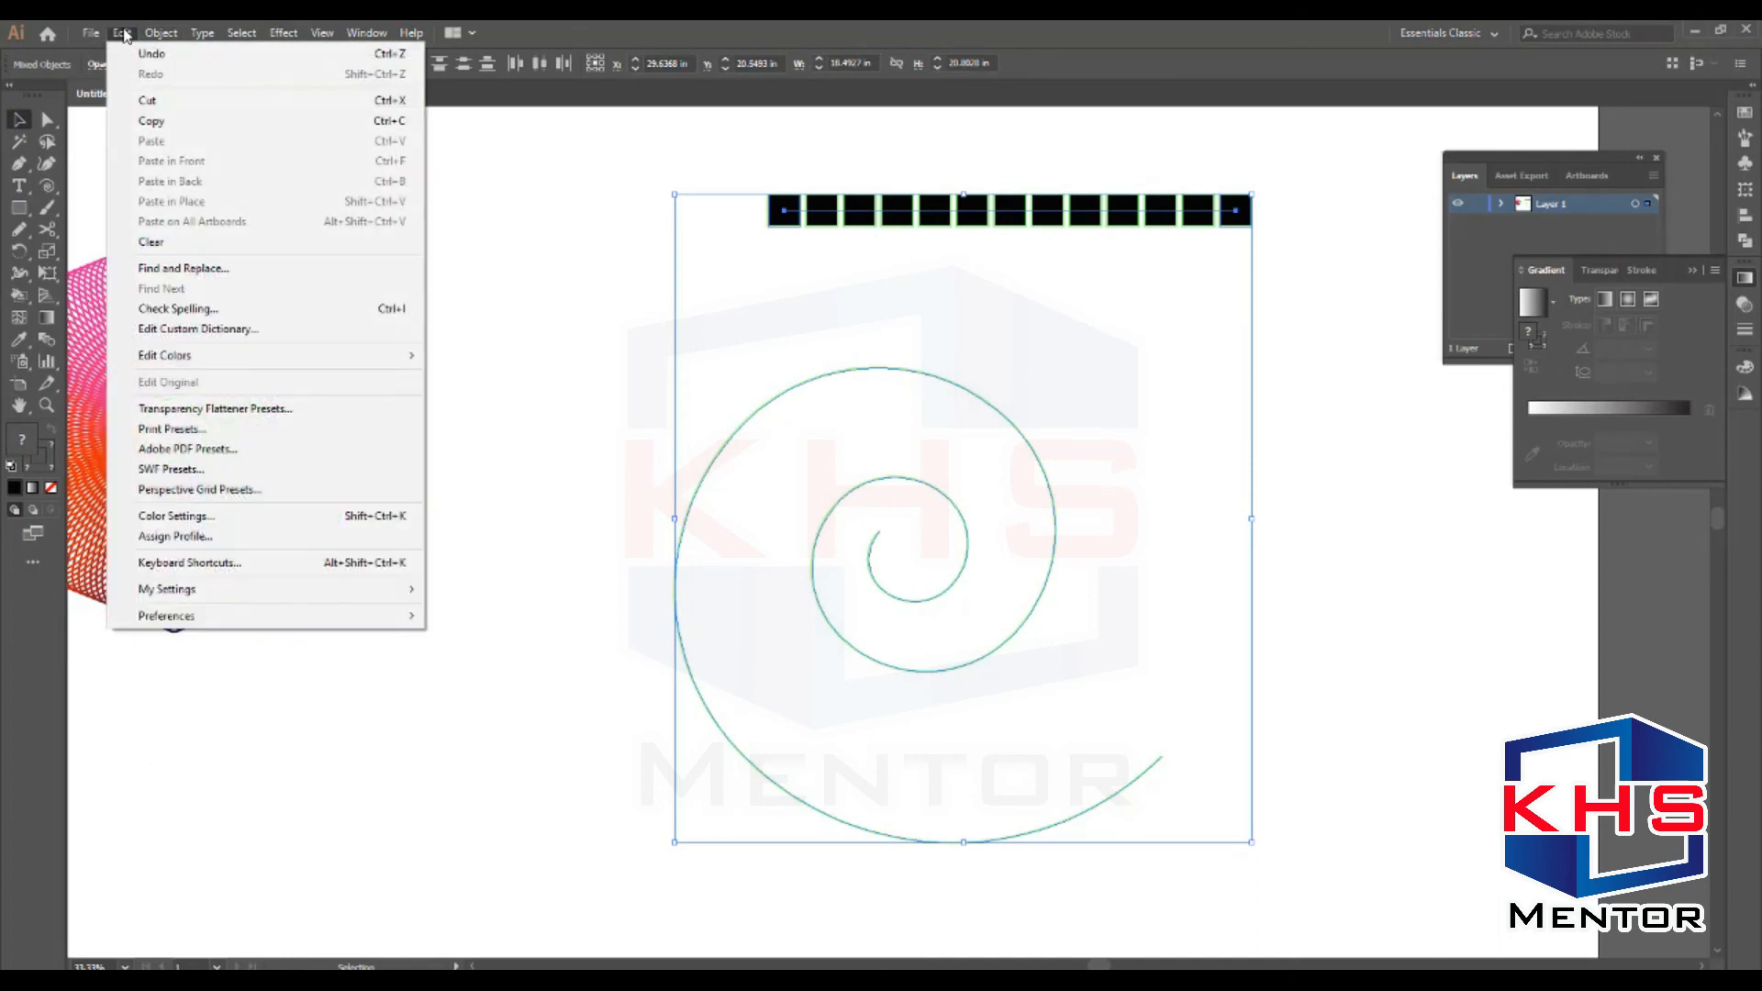
mouse_move(224, 508)
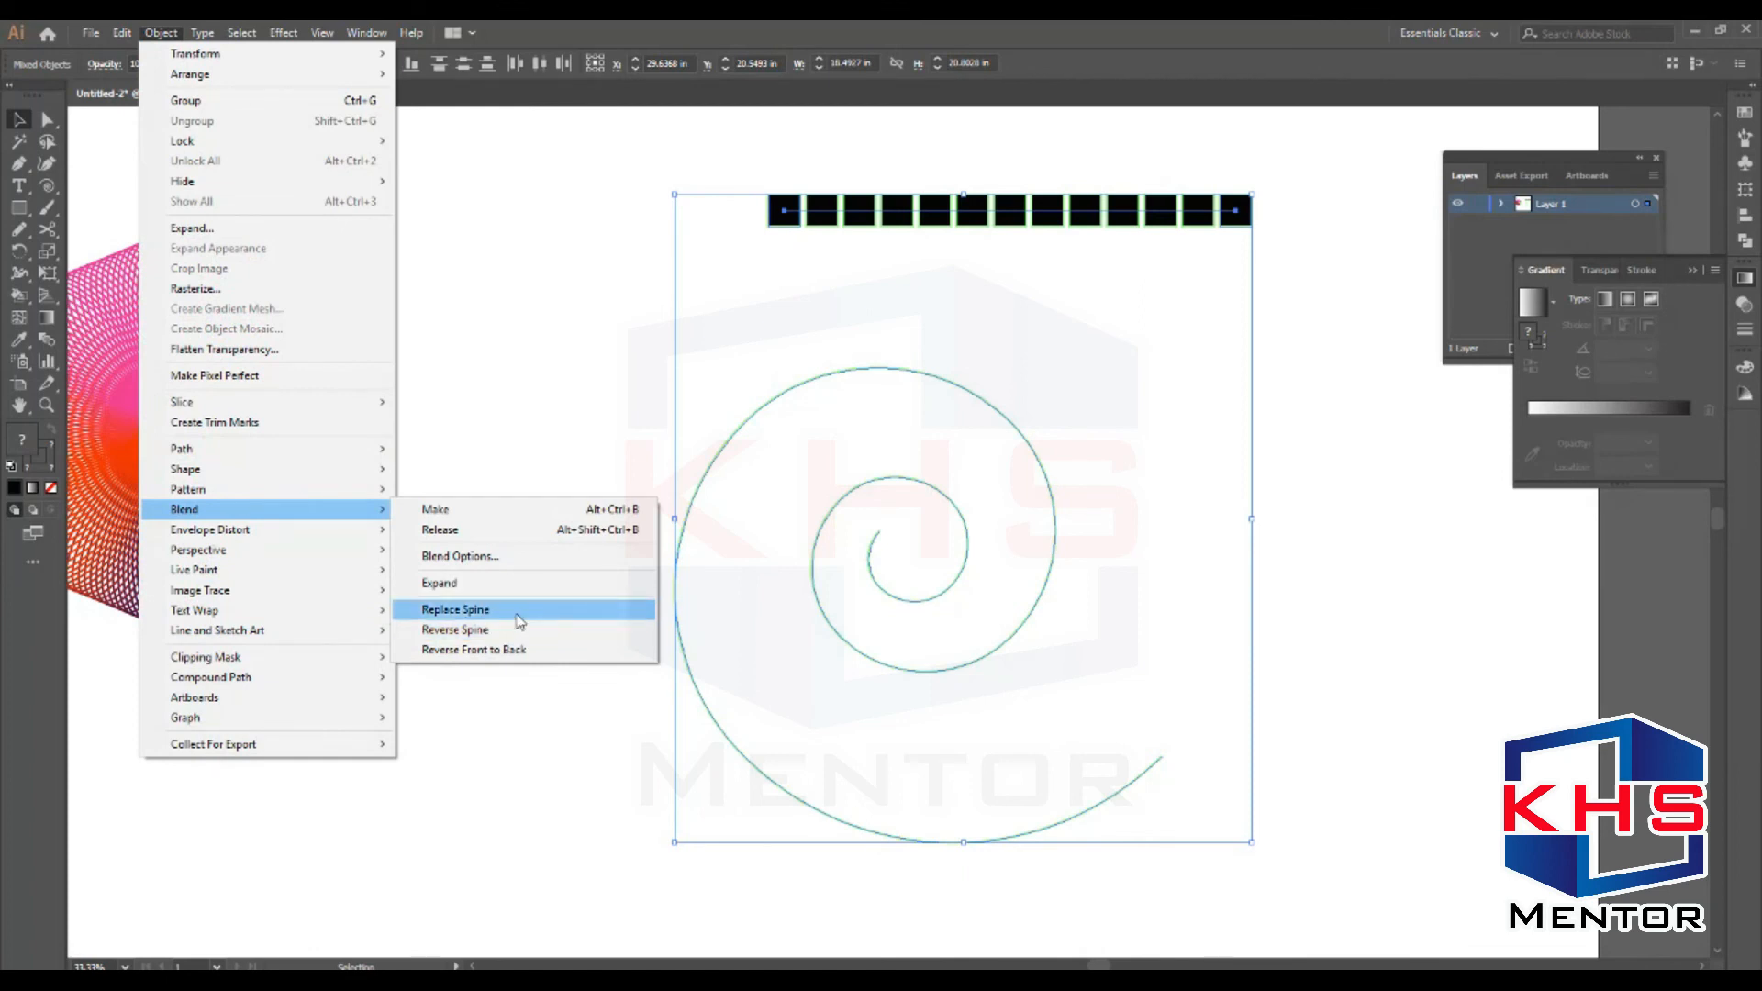
left_click(520, 613)
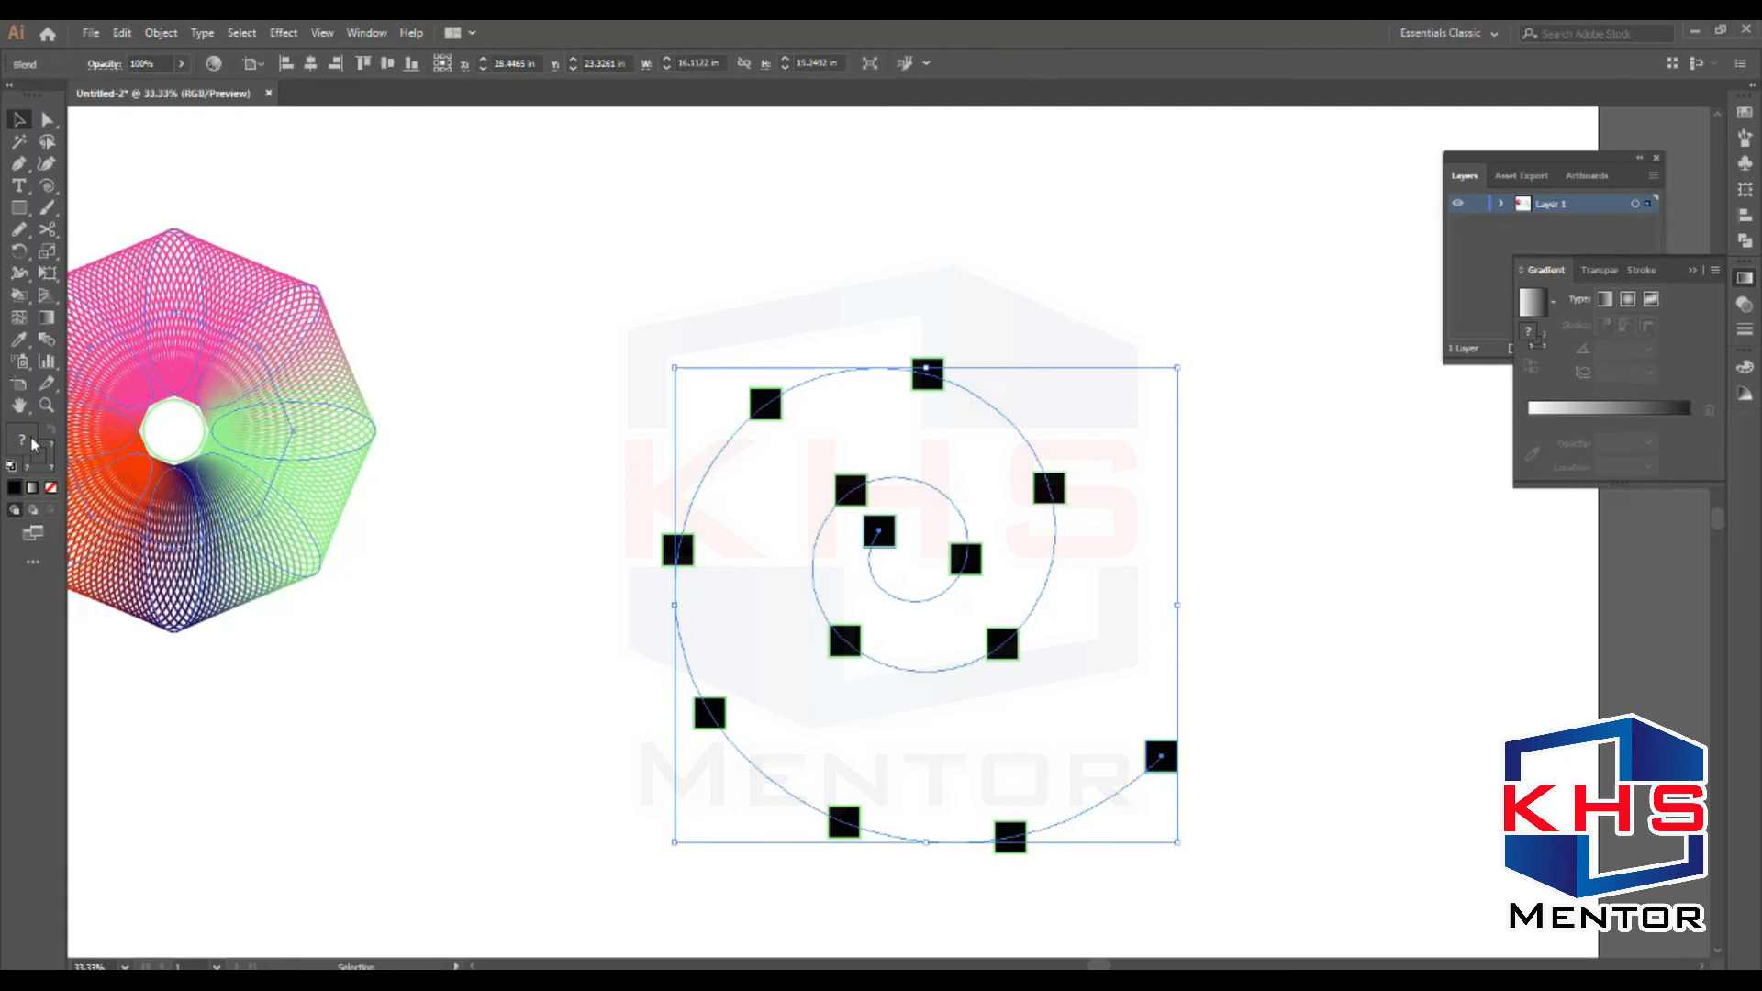
Raise the spiral square blend to 36 specified steps with the preview on, and apply the options
left_click(48, 341)
double_click(49, 342)
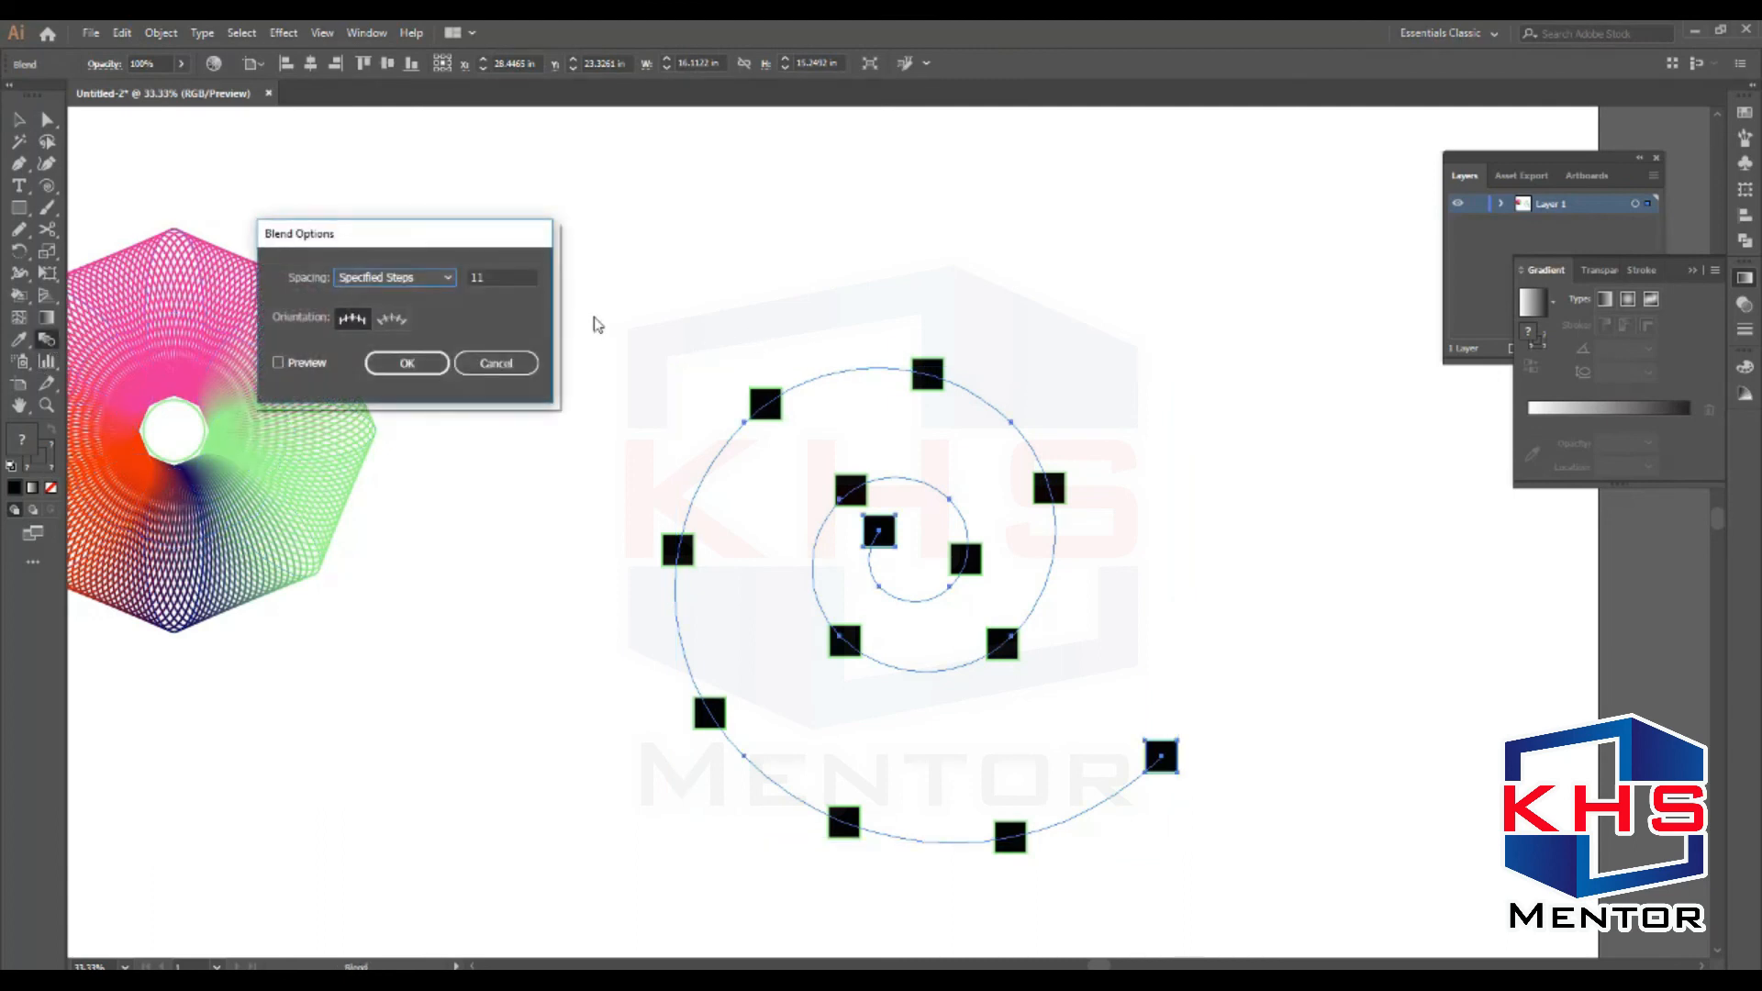
left_click(507, 277)
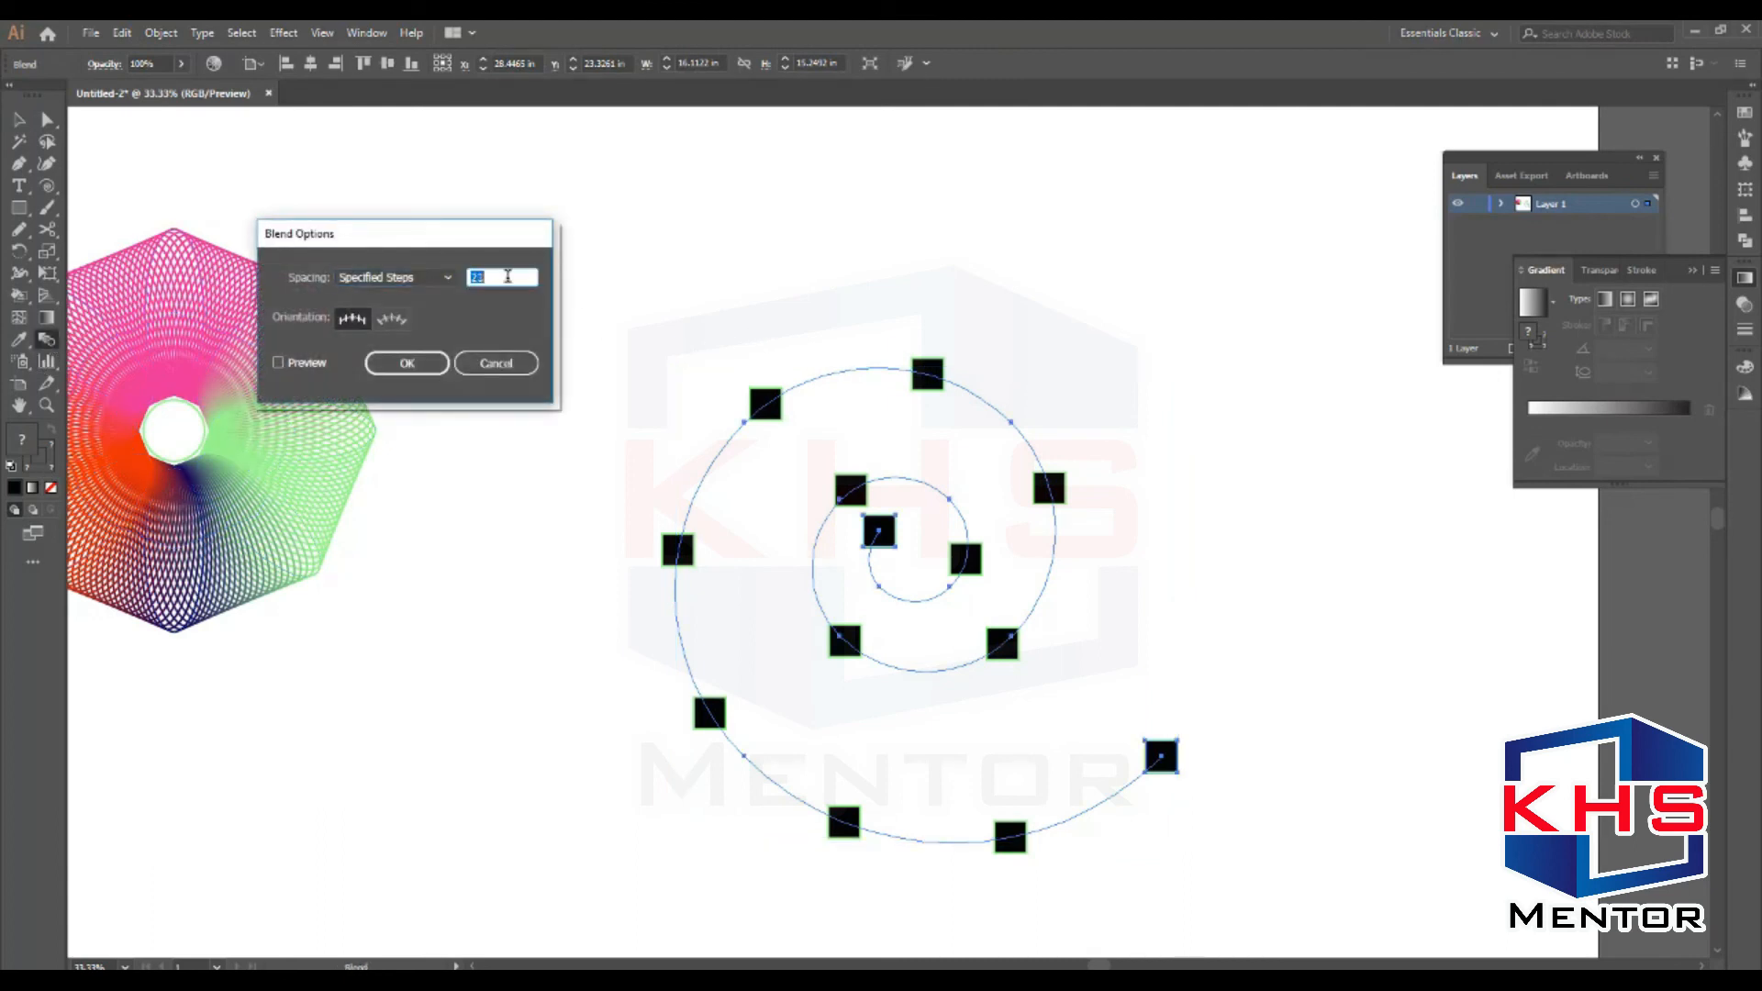
left_click(278, 362)
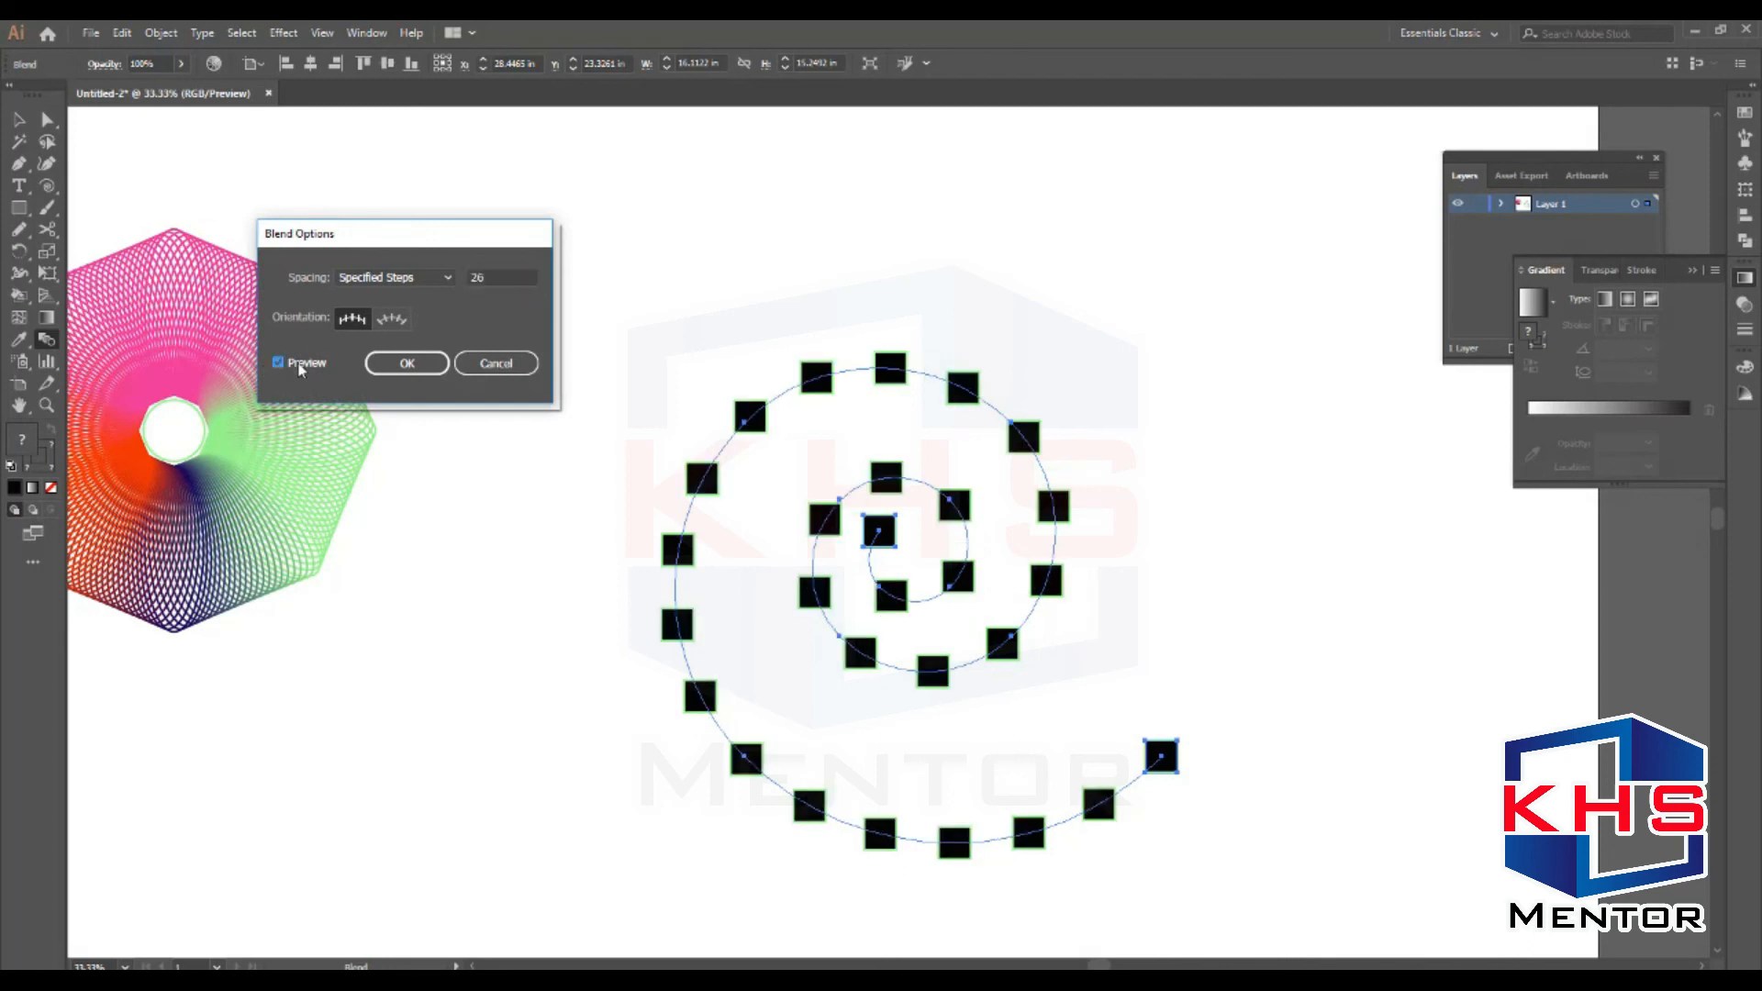
left_click(491, 277)
key("Up")
key("Up")
key("Up")
key("Up")
key("Up")
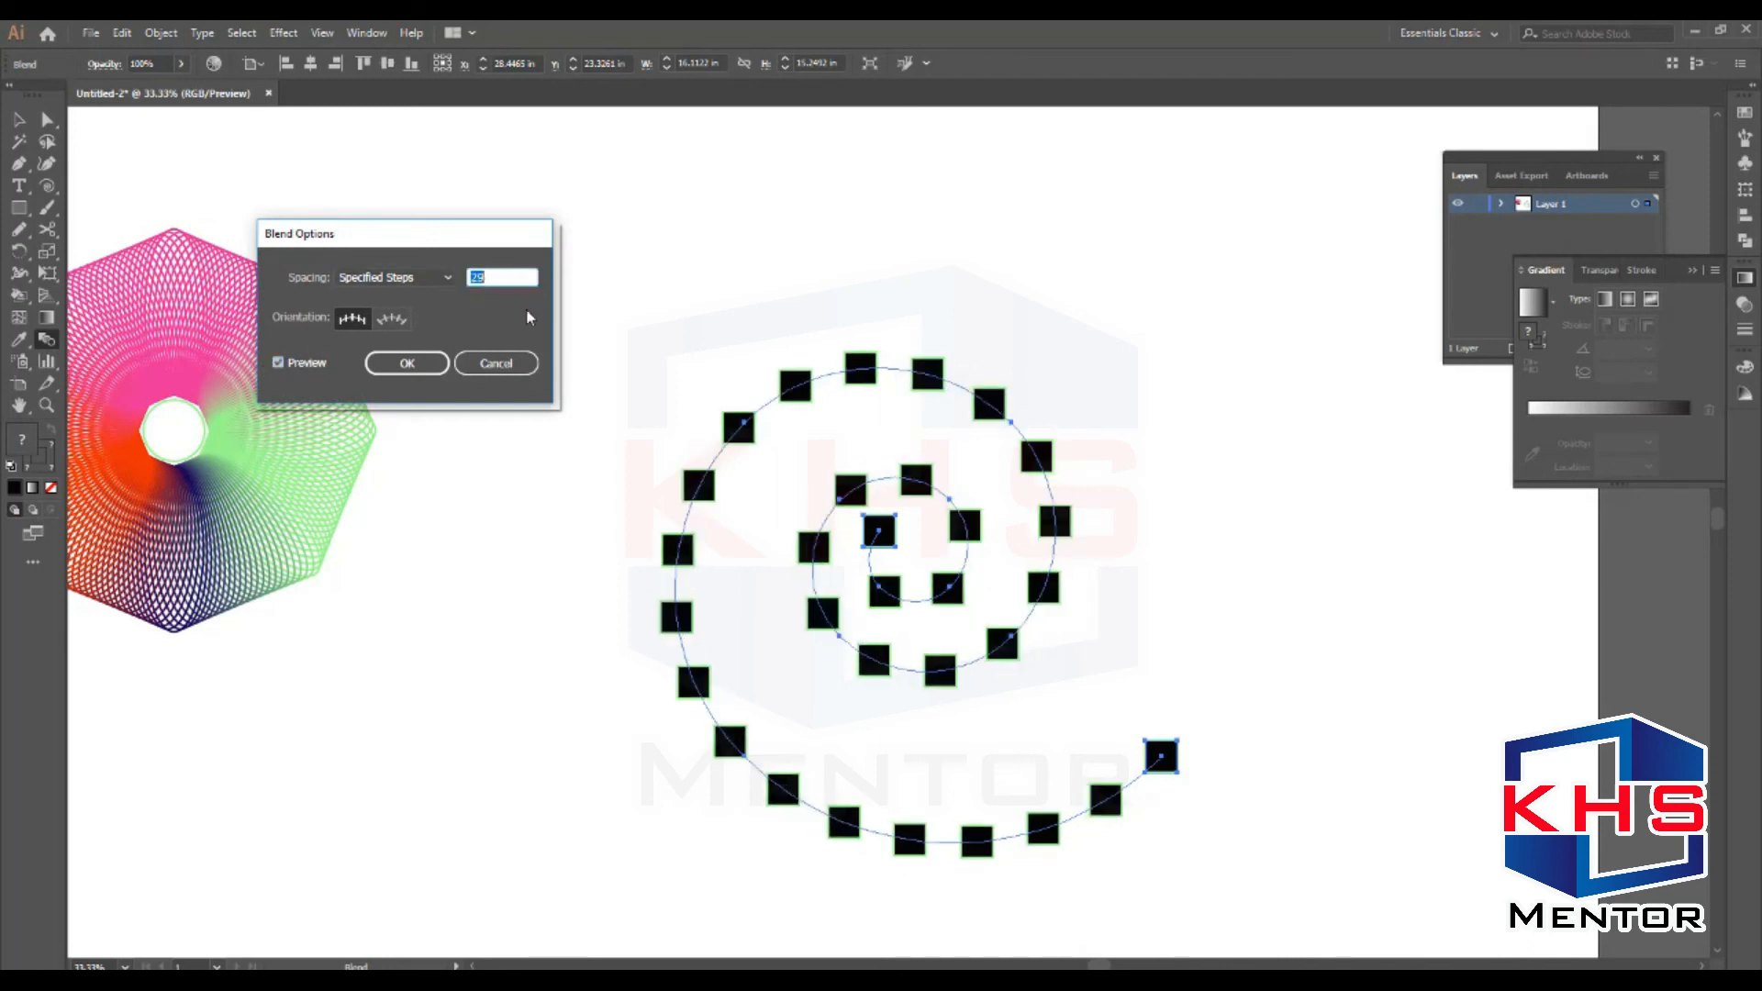
key("Up")
key("Up")
key("Up")
key("Up")
key("Up")
left_click(409, 365)
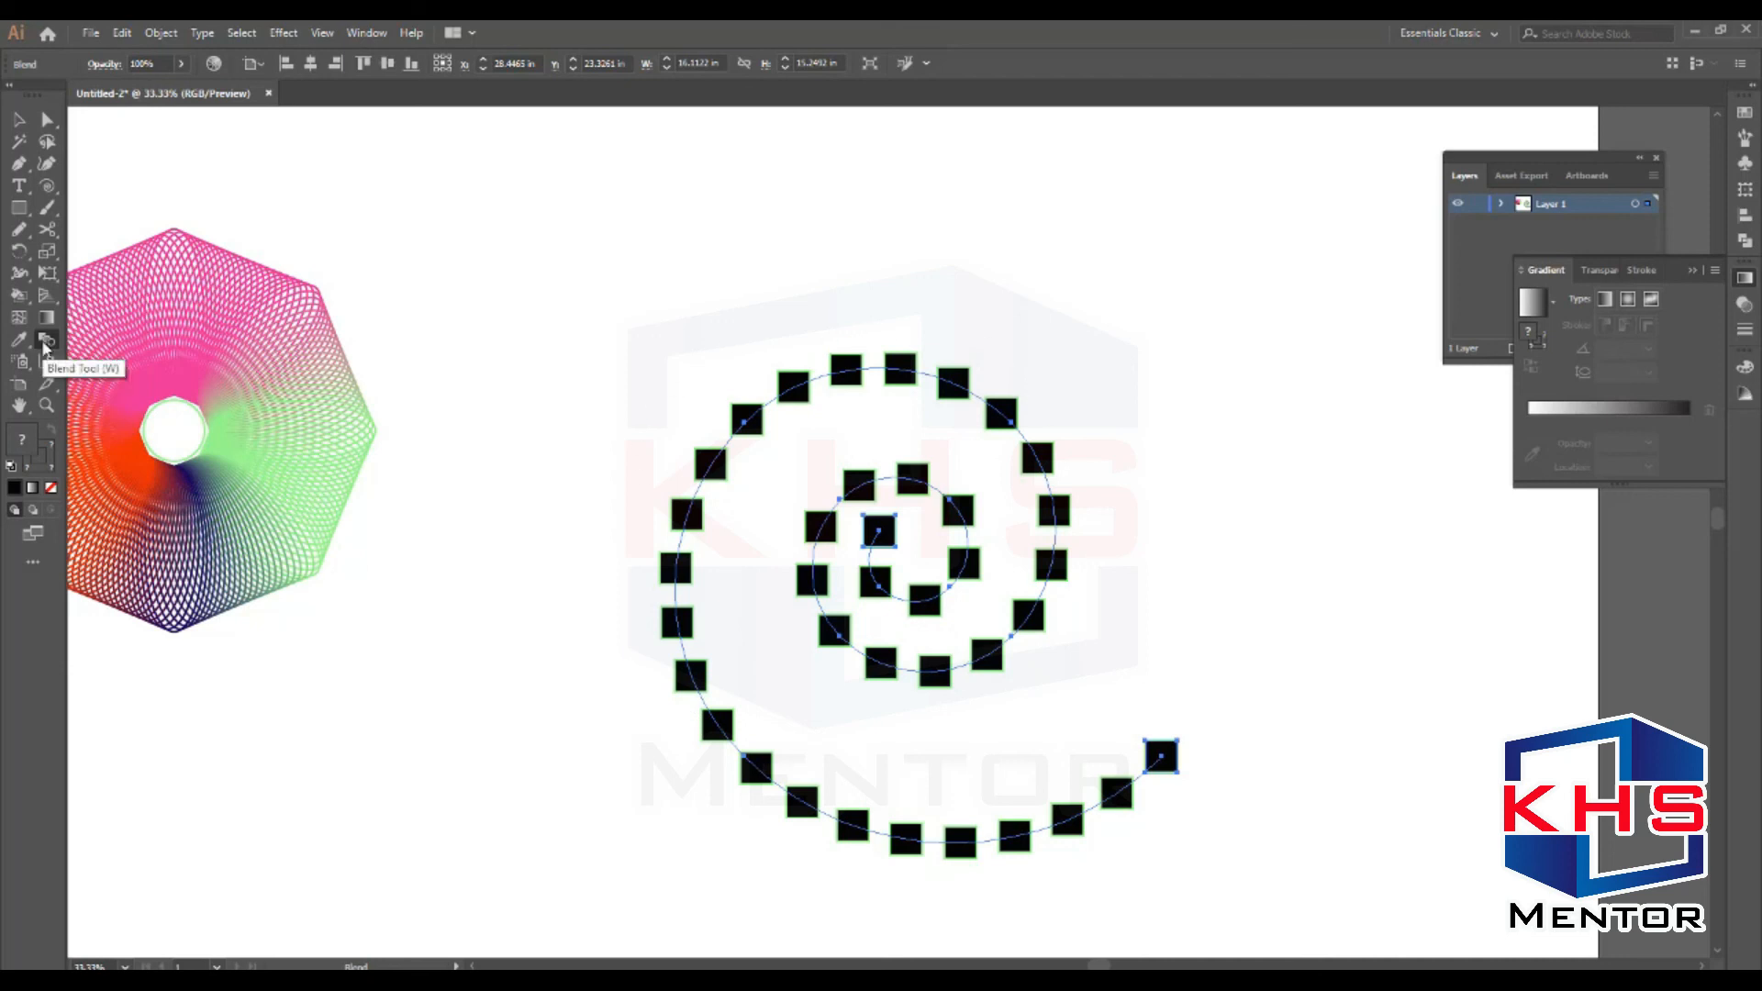
Change the square blend's orientation to Align to Path with the preview on, and apply the options
double_click(44, 343)
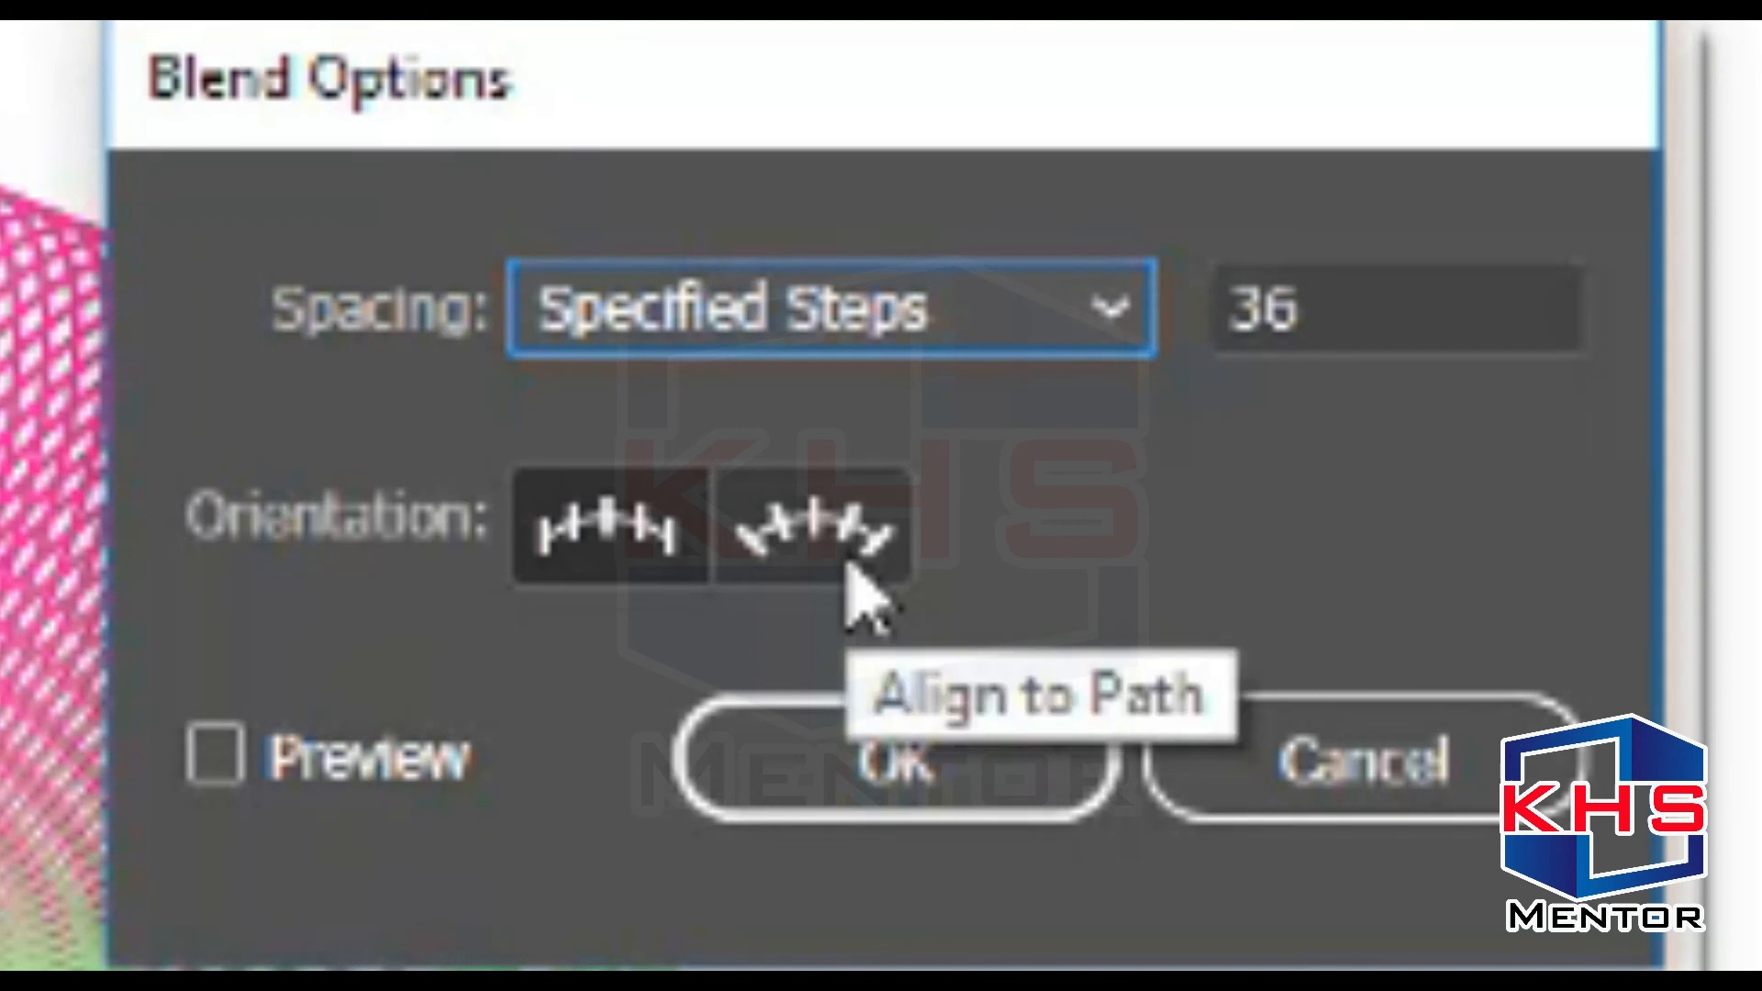
left_click(849, 569)
left_click(299, 771)
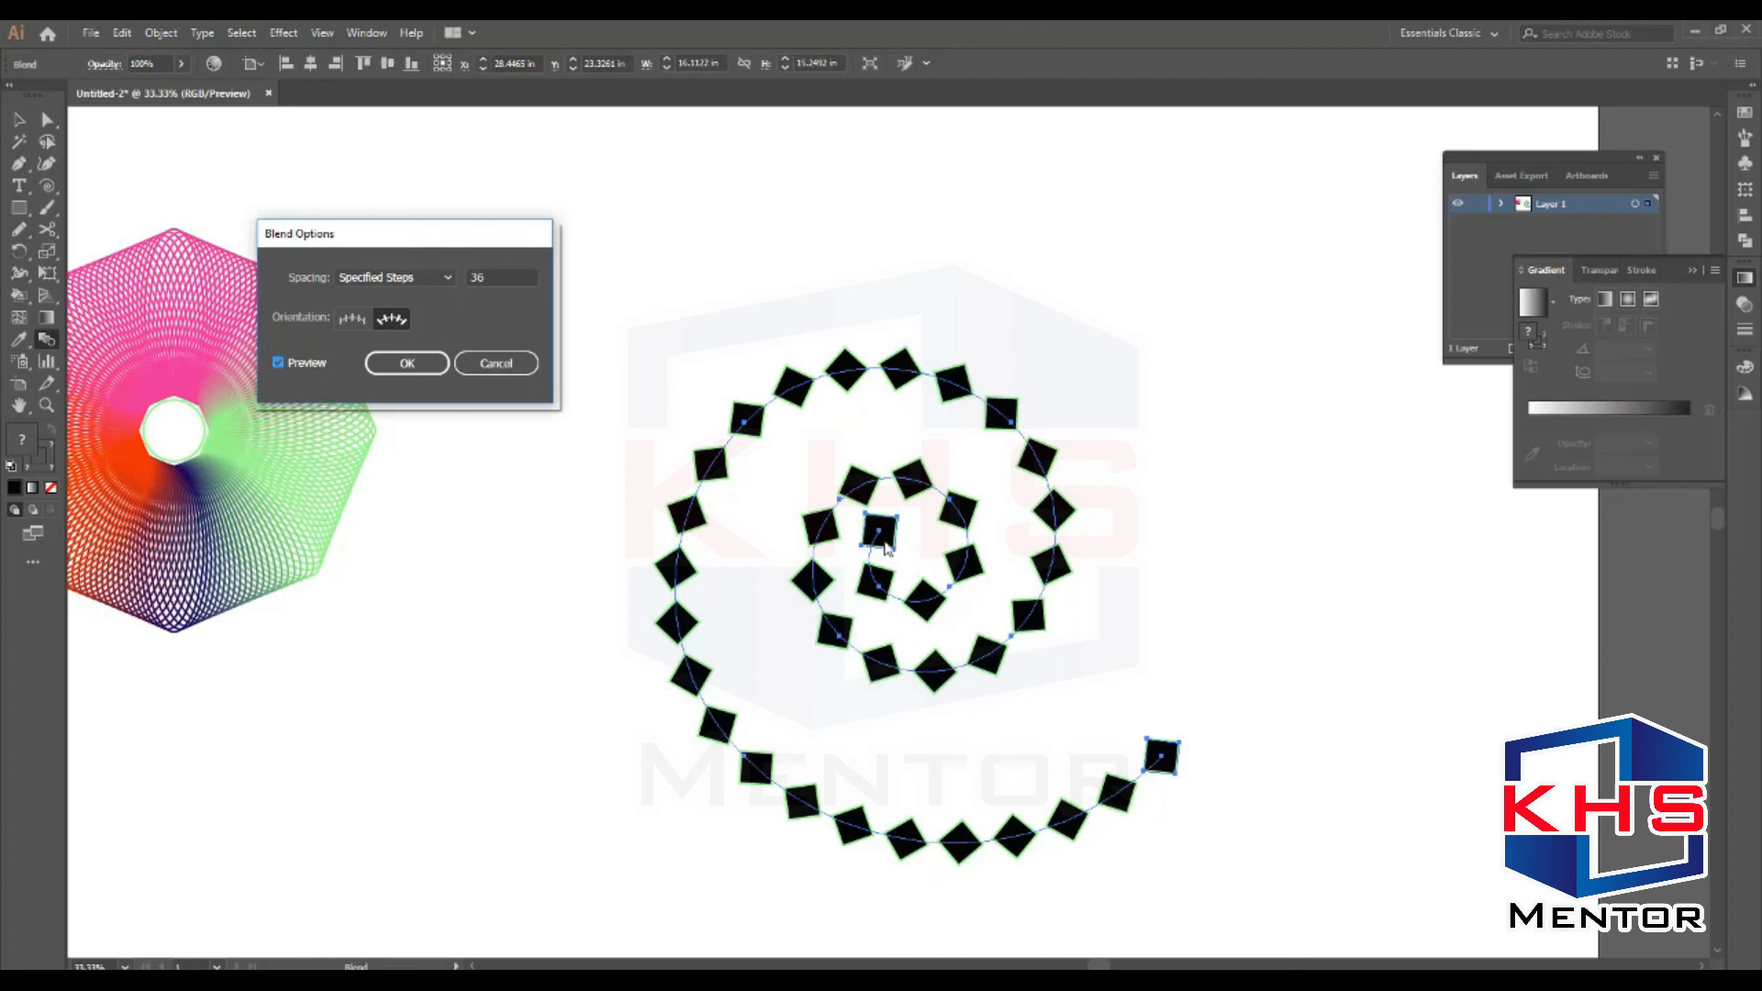
left_click(421, 367)
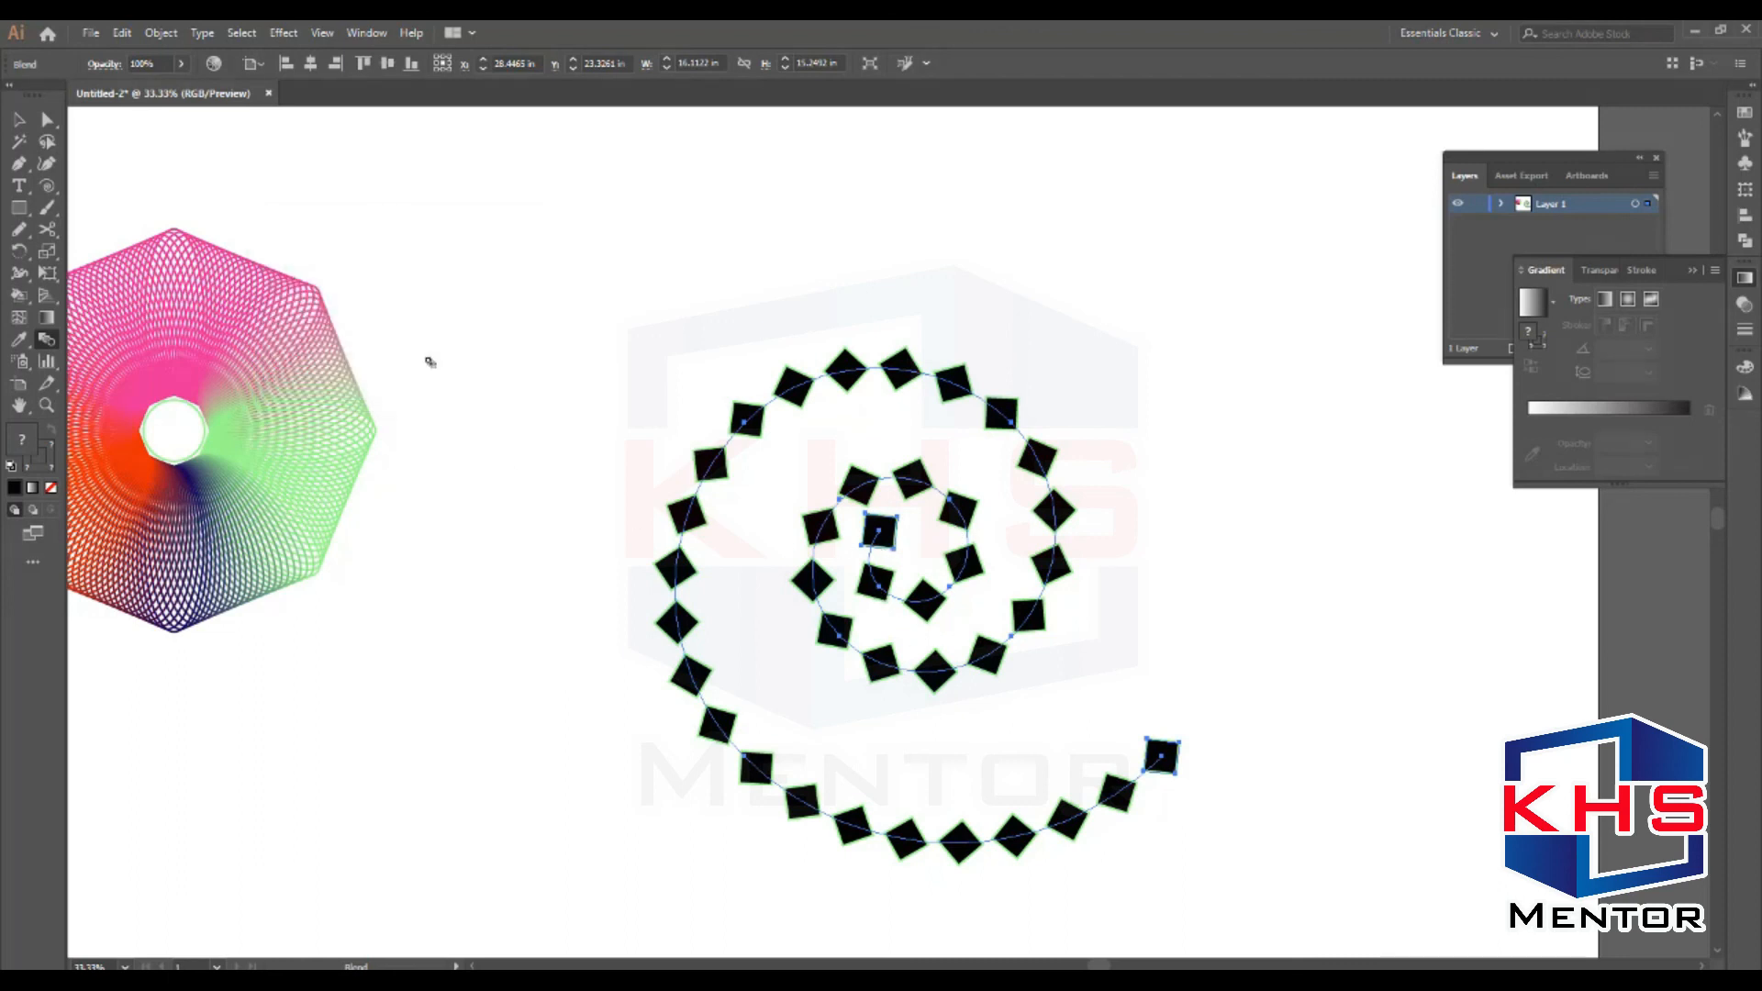
Move the multicoloured petal flower fully onto the artboard, shift the square spiral up beside it, and deselect
scroll(1062, 466, "down", 1)
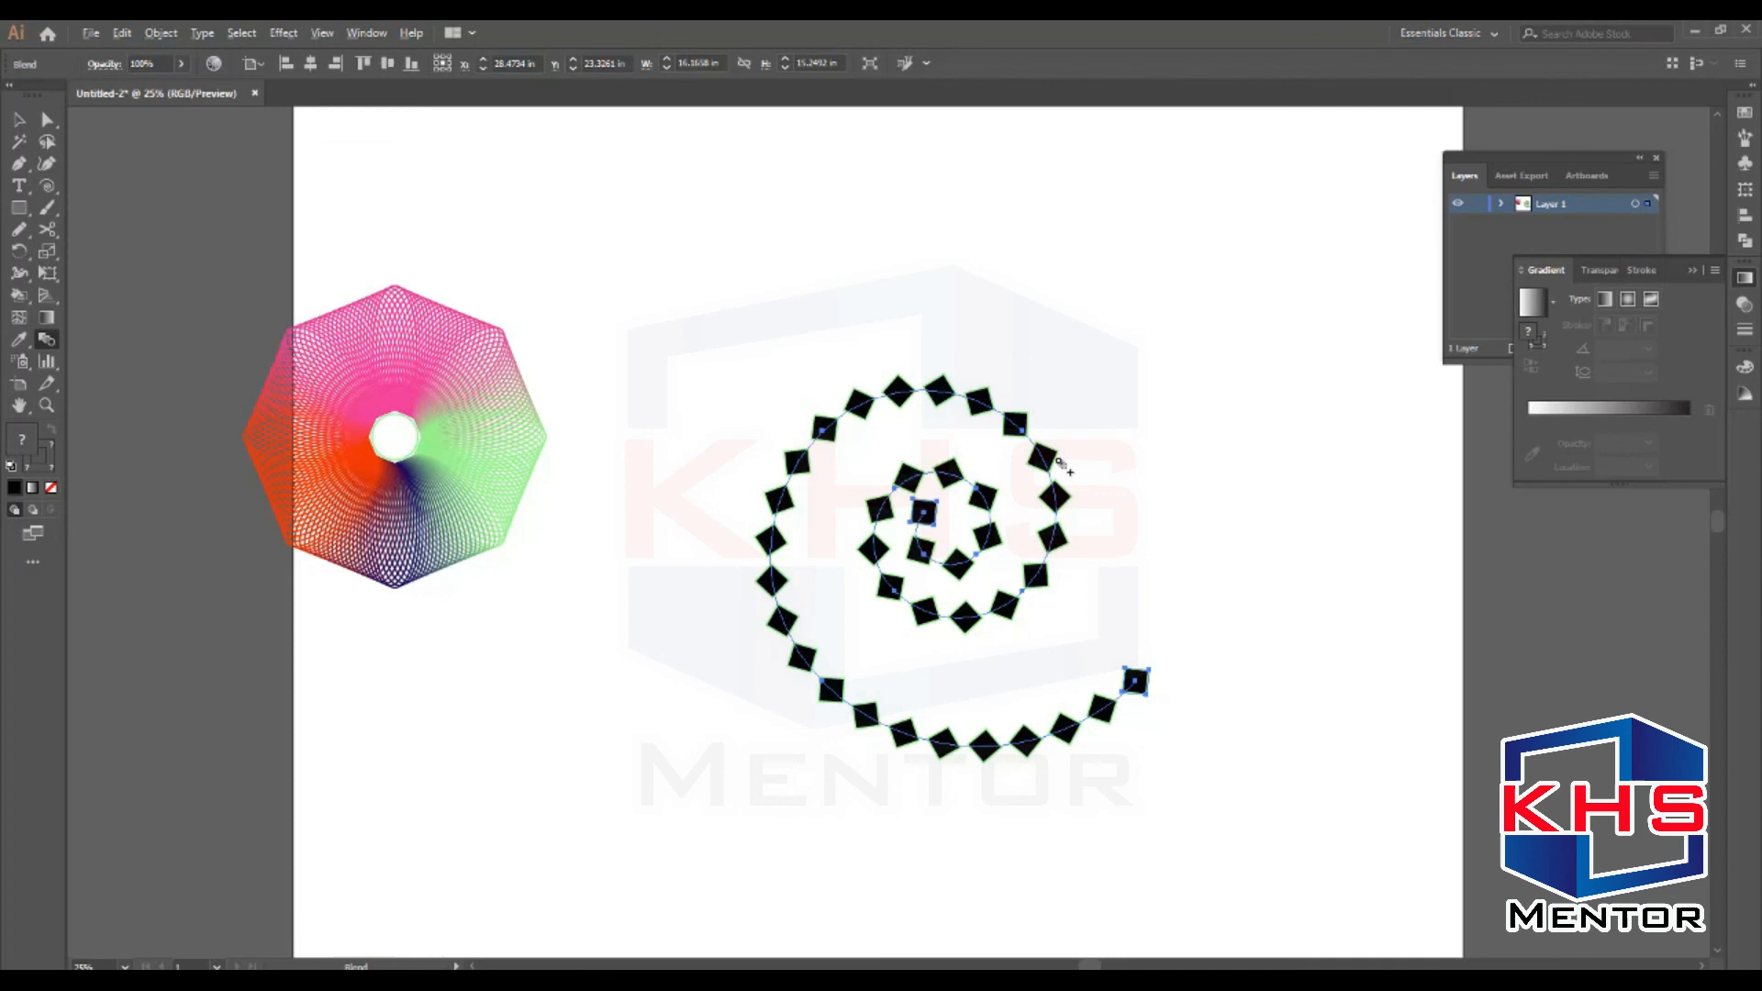
key("v")
left_click_drag(436, 388, 555, 322)
scroll(582, 637, "up", 3)
left_click_drag(991, 652, 1016, 477)
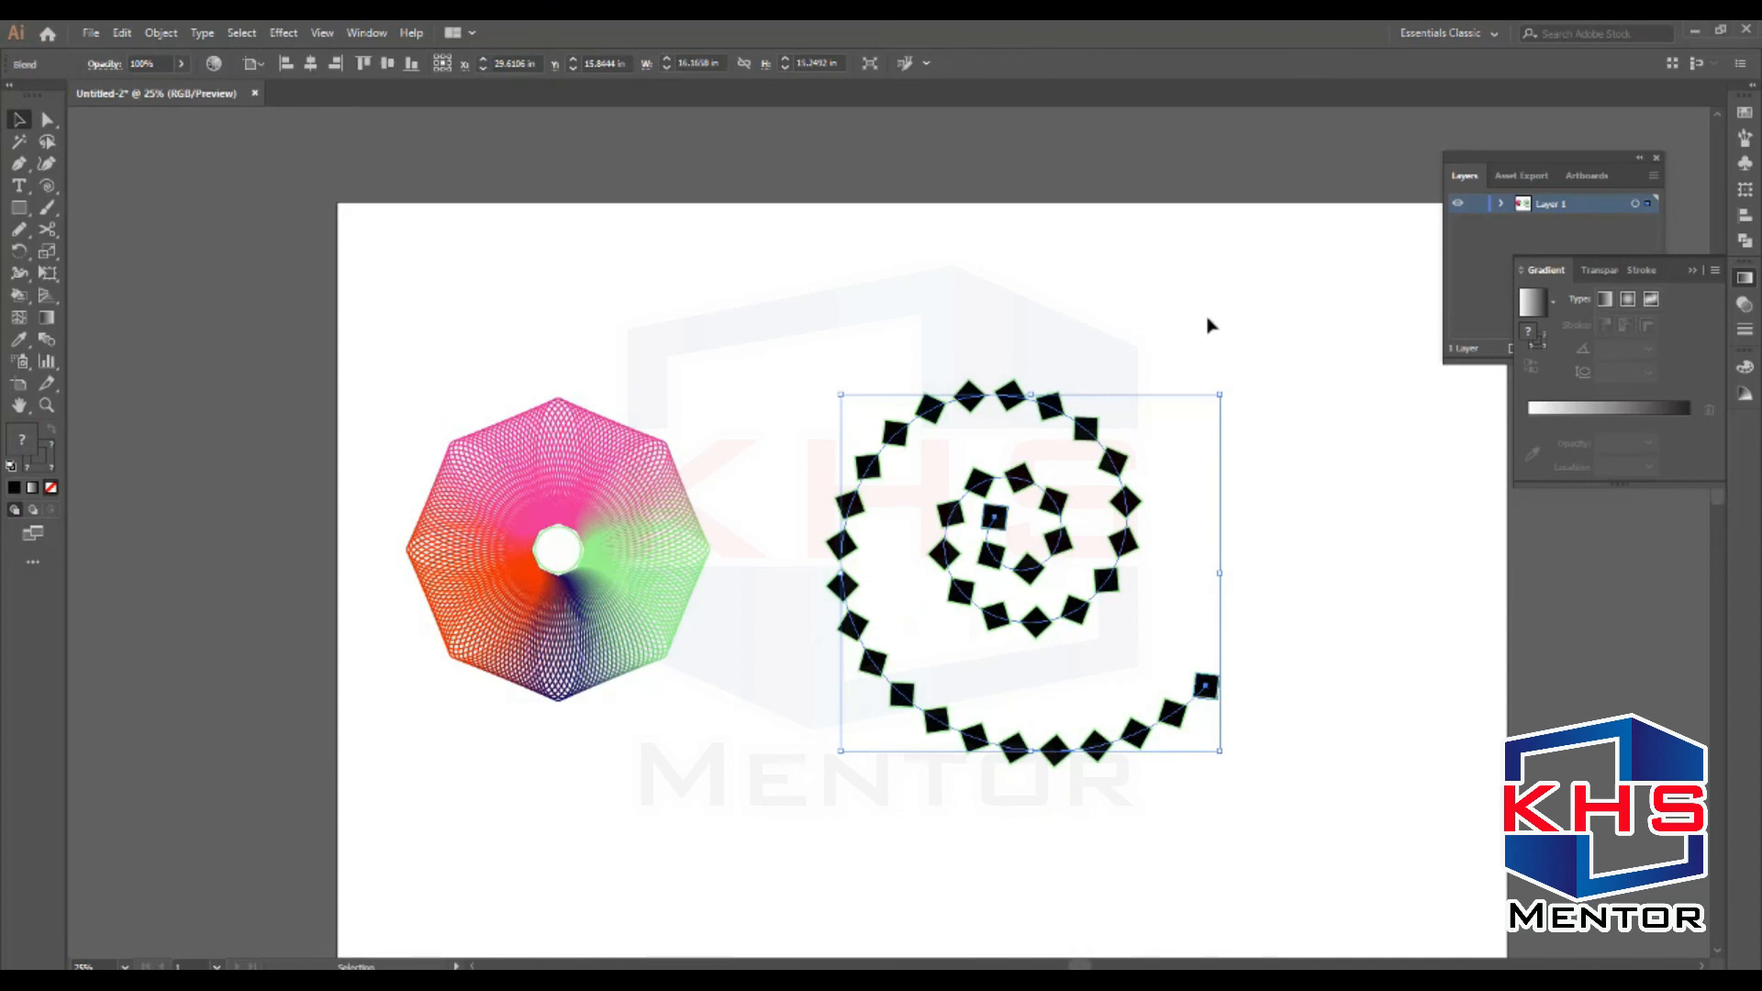
left_click(1207, 328)
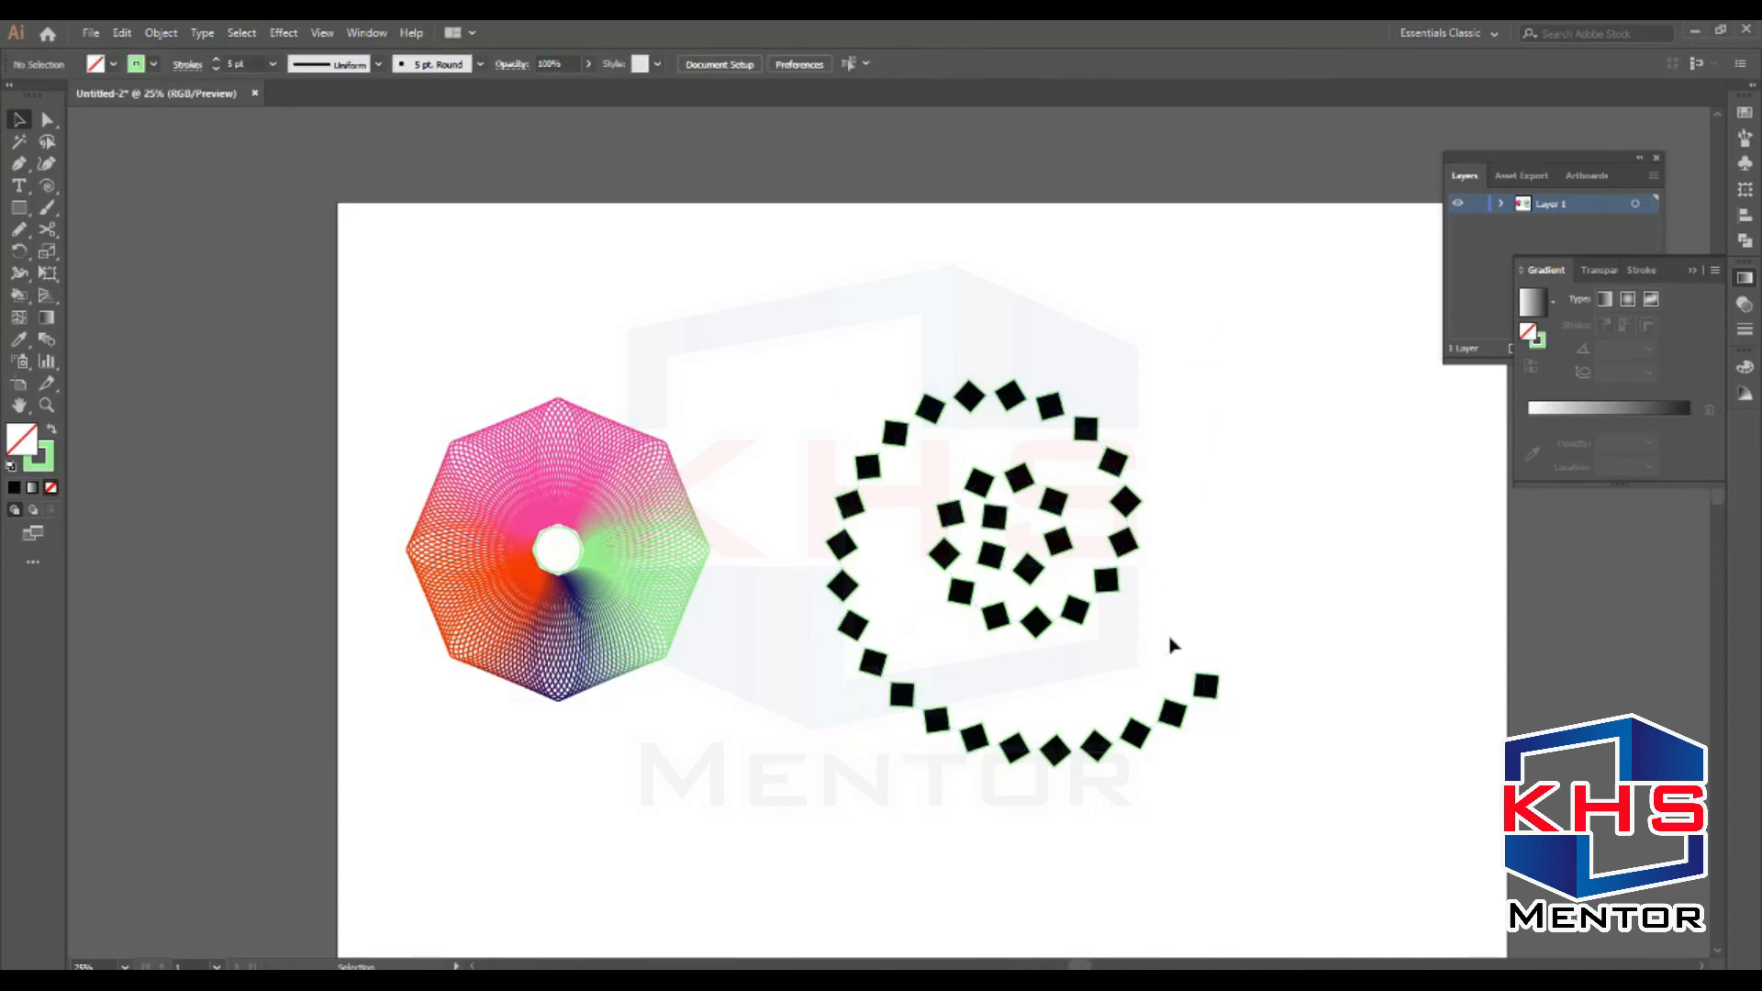
Enlarge the multicoloured petal flower to about 16.2 in wide and 16 in tall
left_click(676, 661)
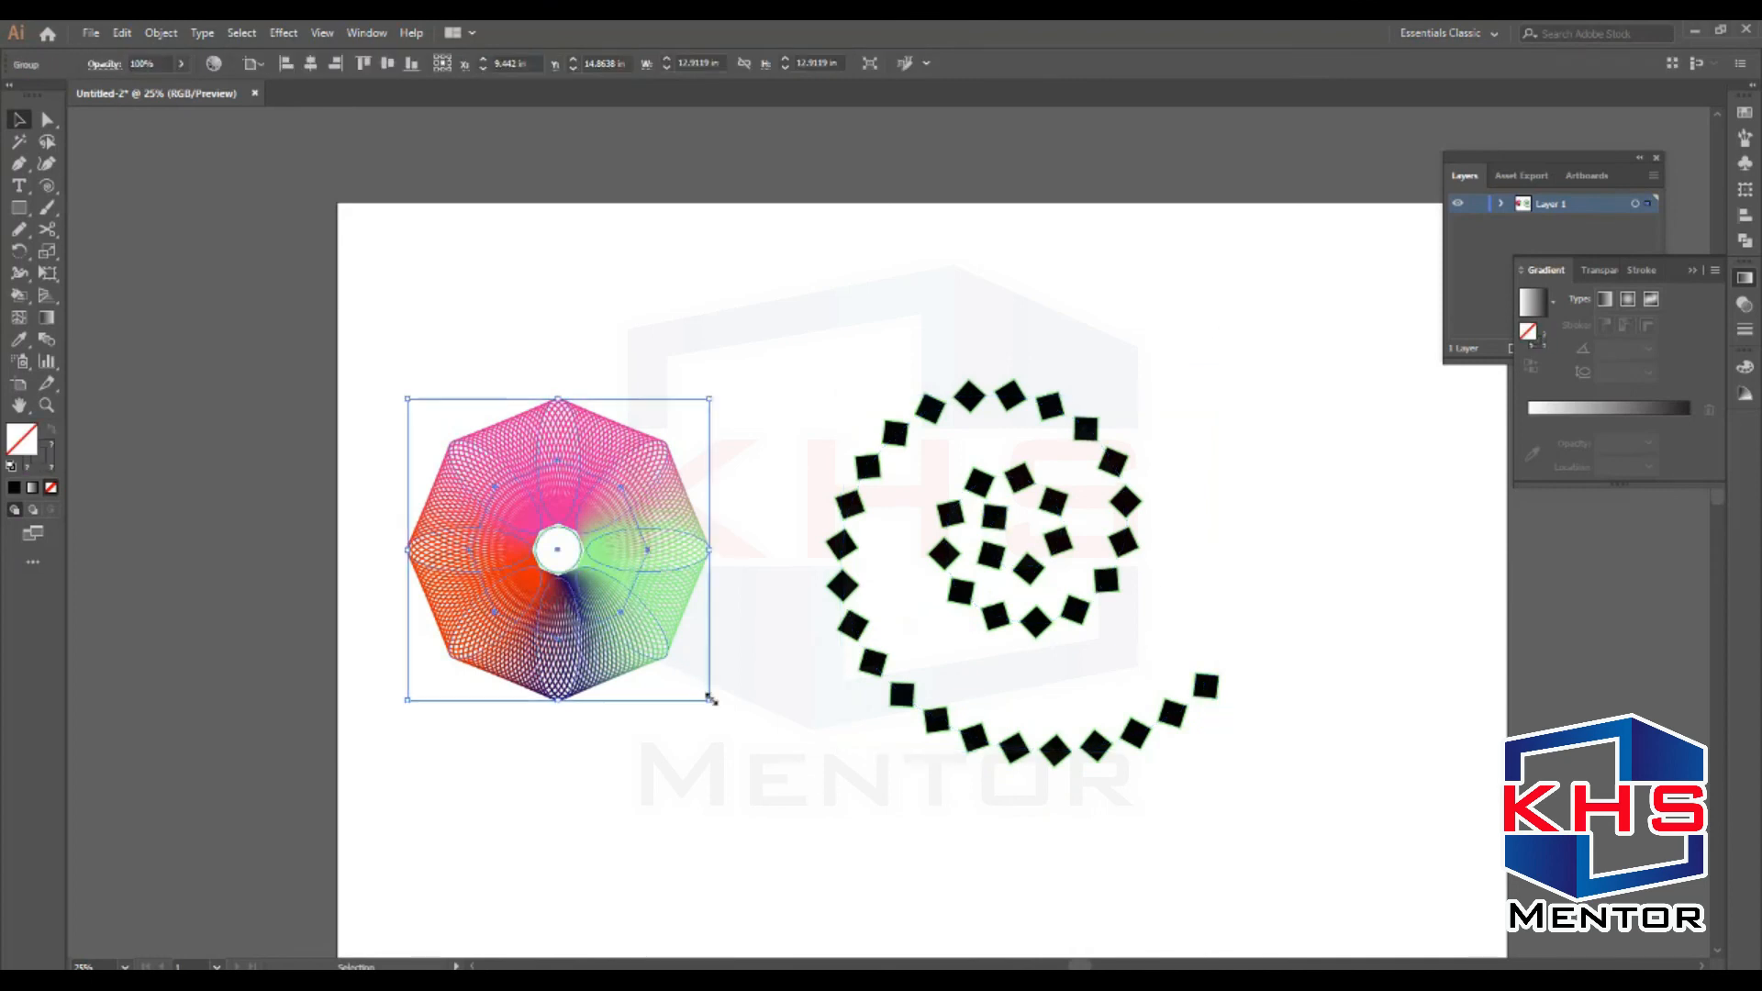
left_click_drag(710, 699, 786, 773)
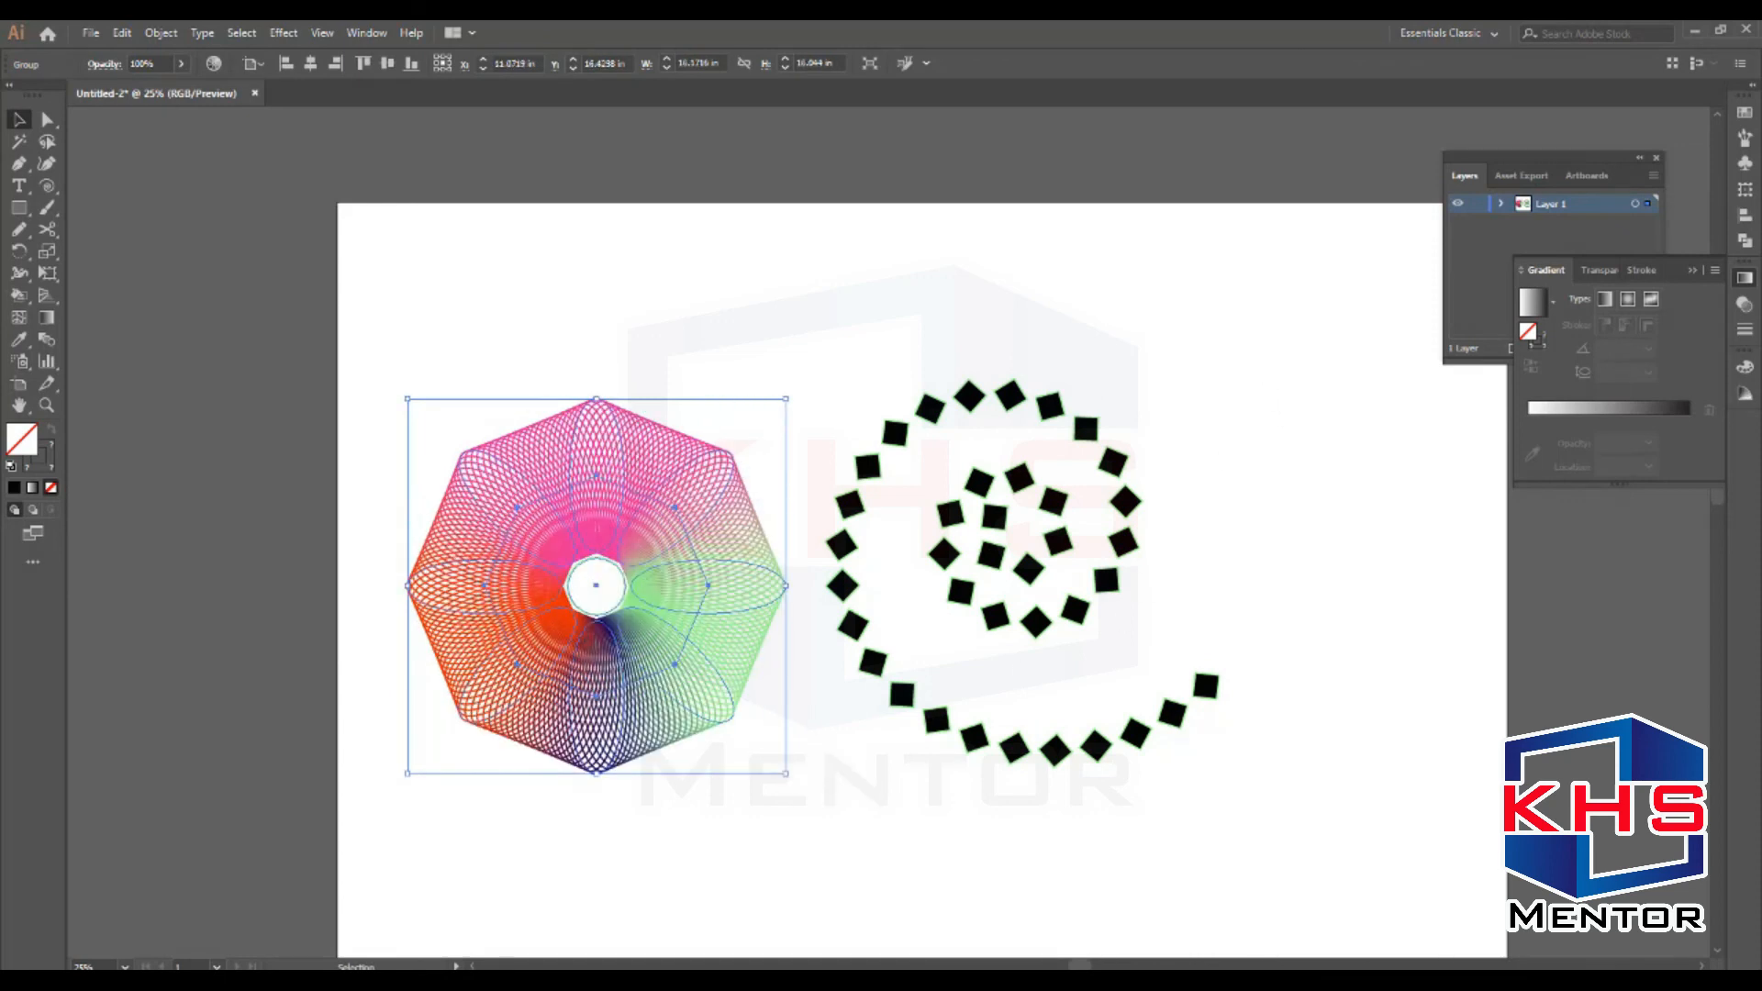